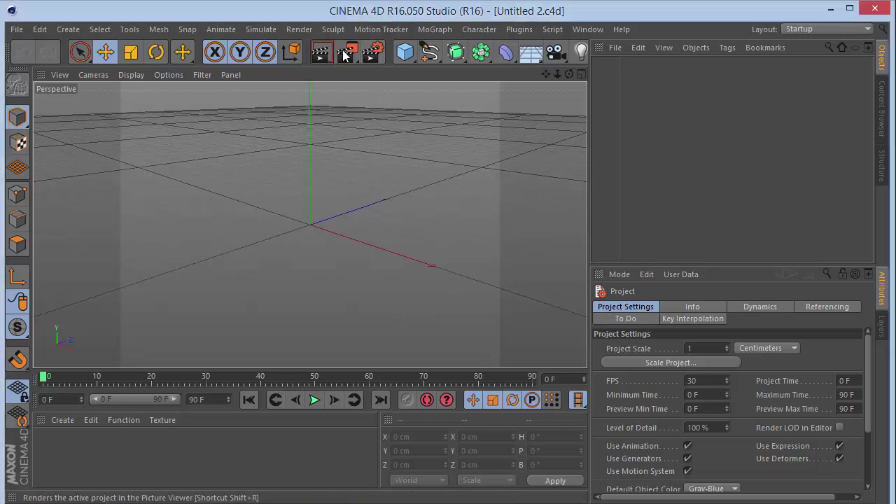
Step: Set the render output resolution to 1280 x 720 pixels in the render settings
{"action": "left_click", "coordinate": [373, 51]}
{"action": "double_click", "coordinate": [295, 69]}
{"action": "type", "text": "1280"}
{"action": "key", "text": "Tab"}
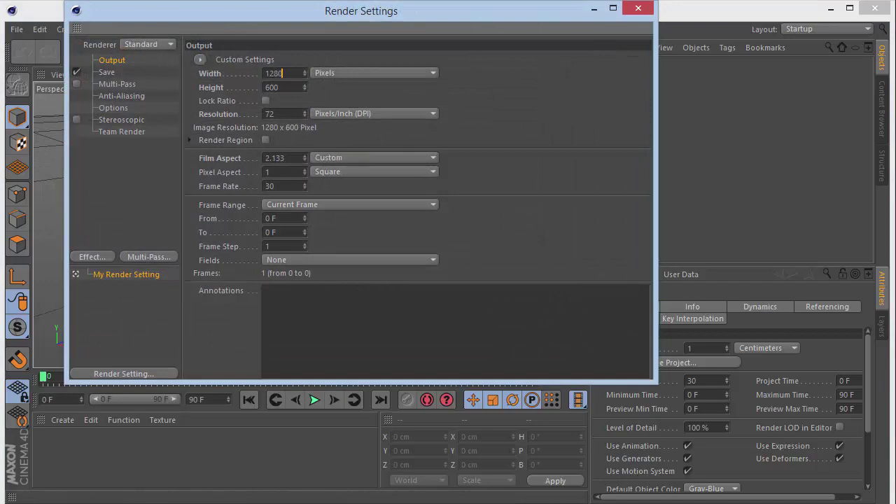
{"action": "type", "text": "720"}
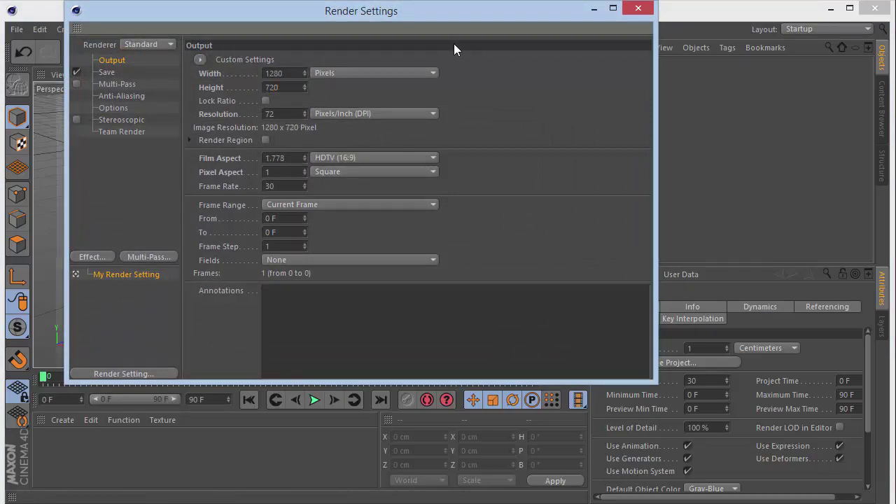
{"action": "left_click", "coordinate": [638, 9]}
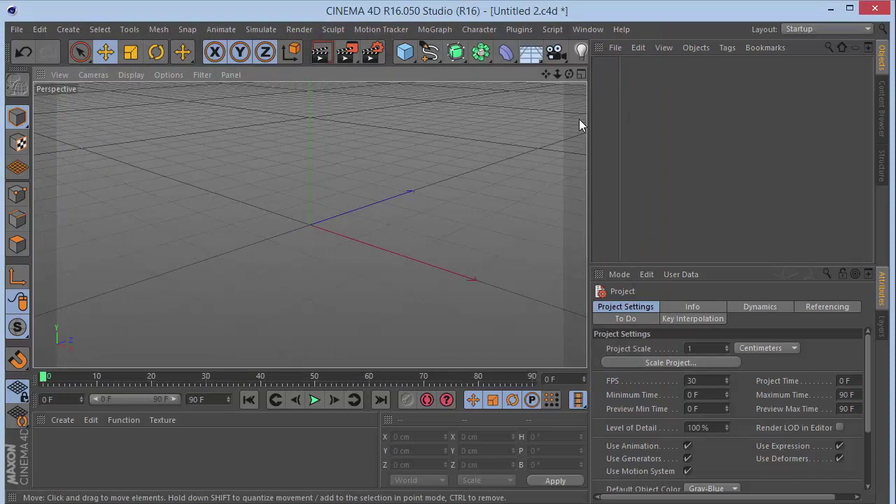
{"action": "left_click", "coordinate": [429, 51]}
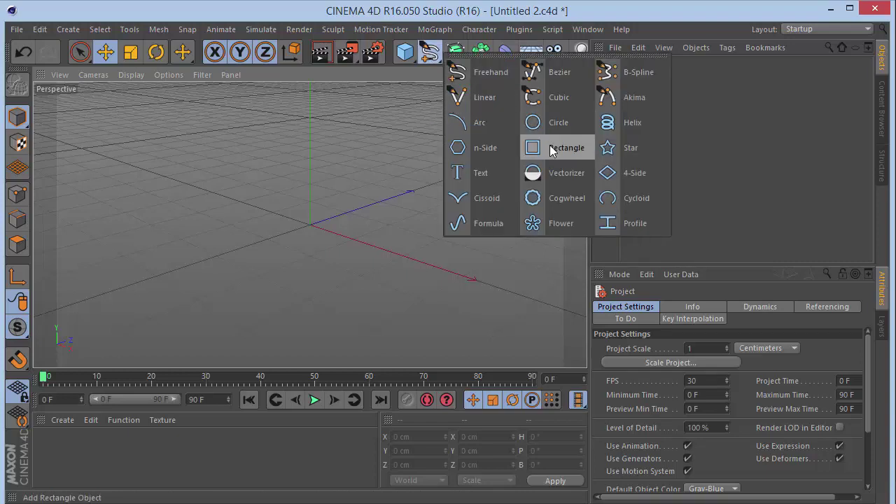
{"action": "left_click", "coordinate": [492, 177]}
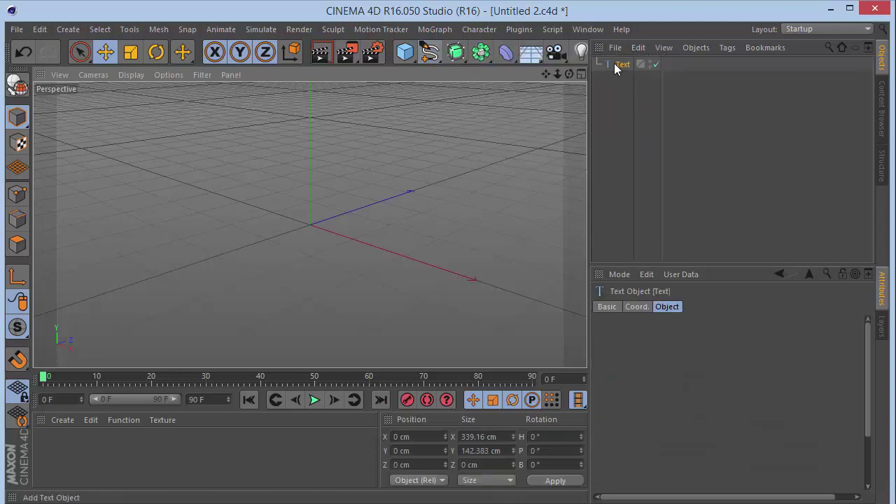
{"action": "key", "text": "Delete"}
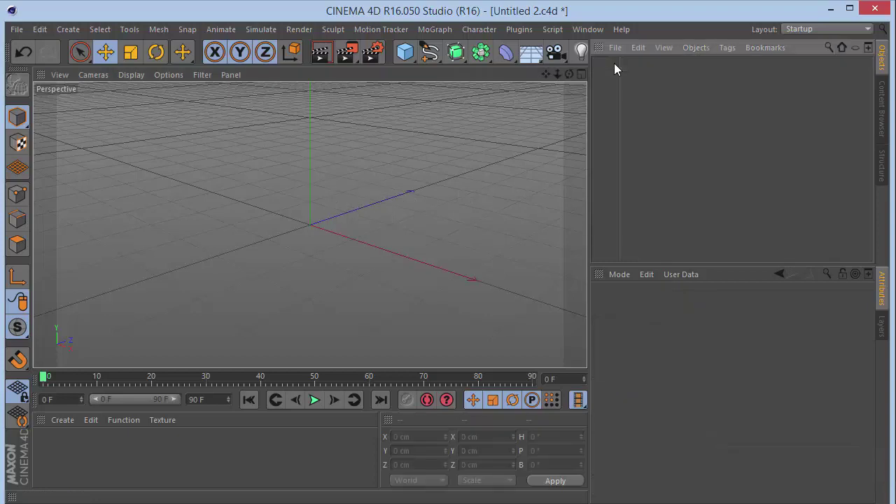
Step: Add a MoText object and set its alignment to Middle
{"action": "left_click", "coordinate": [369, 28]}
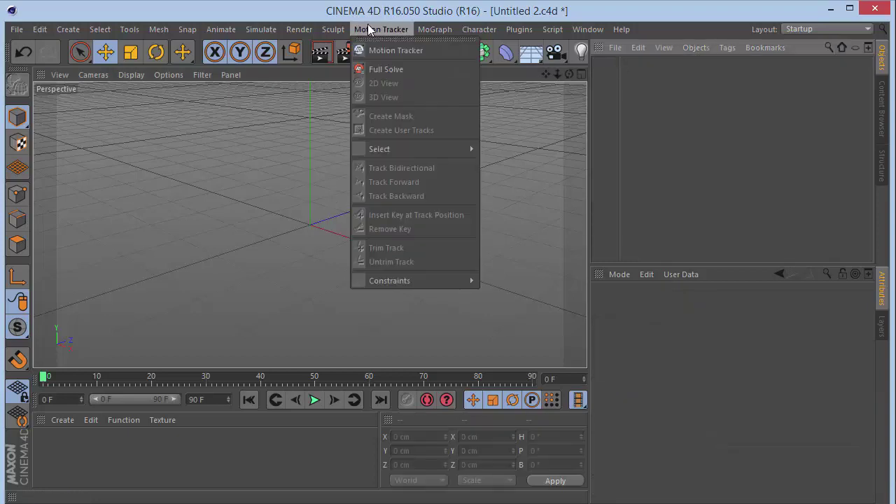
{"action": "mouse_move", "coordinate": [441, 29]}
{"action": "left_click", "coordinate": [445, 191]}
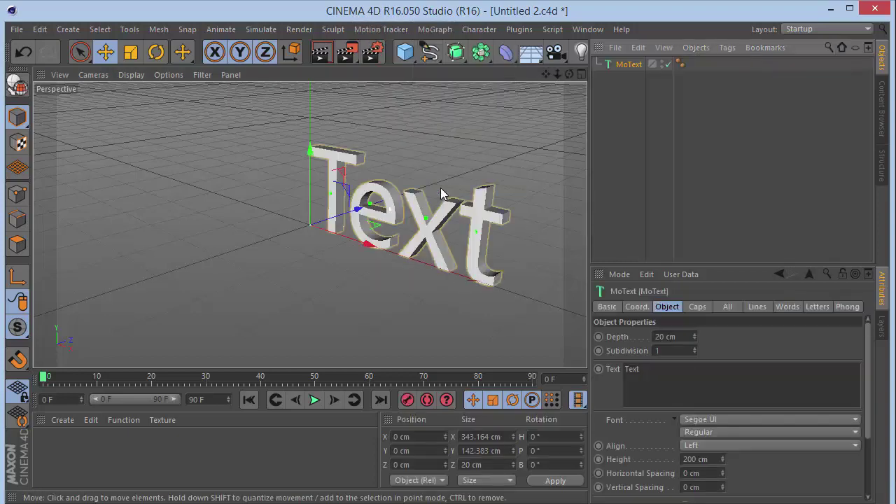
{"action": "left_click", "coordinate": [710, 446]}
{"action": "left_click", "coordinate": [706, 463]}
Step: Replace the MoText object's default text with "DEVIL CUBE"
{"action": "left_click_drag", "start_coordinate": [672, 378], "coordinate": [595, 361]}
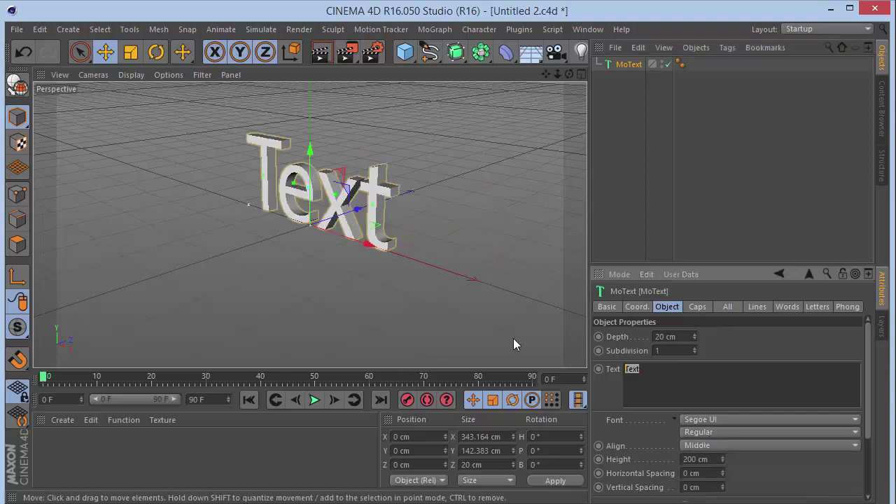
{"action": "type", "text": "DEVIUL C"}
{"action": "key", "text": "BackSpace"}
{"action": "key", "text": "BackSpace"}
{"action": "key", "text": "BackSpace"}
{"action": "key", "text": "BackSpace"}
{"action": "type", "text": "L CUBE"}
{"action": "left_click", "coordinate": [767, 357]}
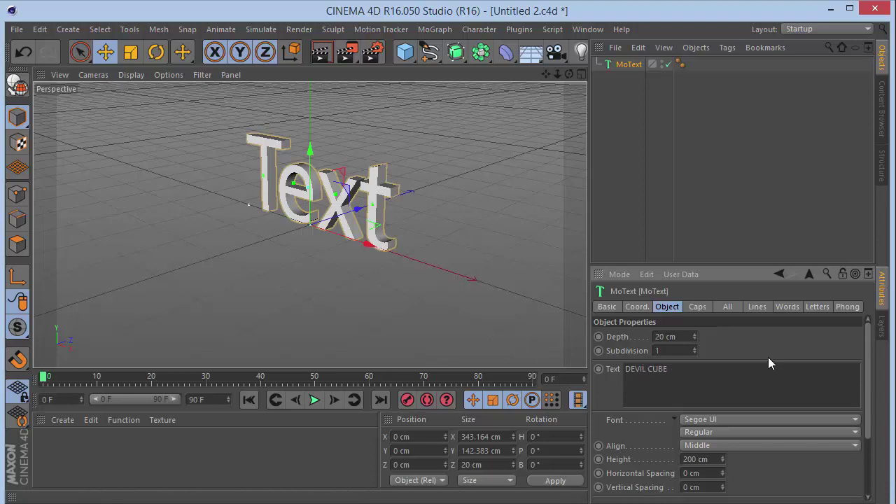
Step: Try the Moonshiner font on the DEVIL CUBE text
{"action": "left_click", "coordinate": [736, 432]}
{"action": "left_click", "coordinate": [735, 432]}
{"action": "left_click", "coordinate": [735, 428]}
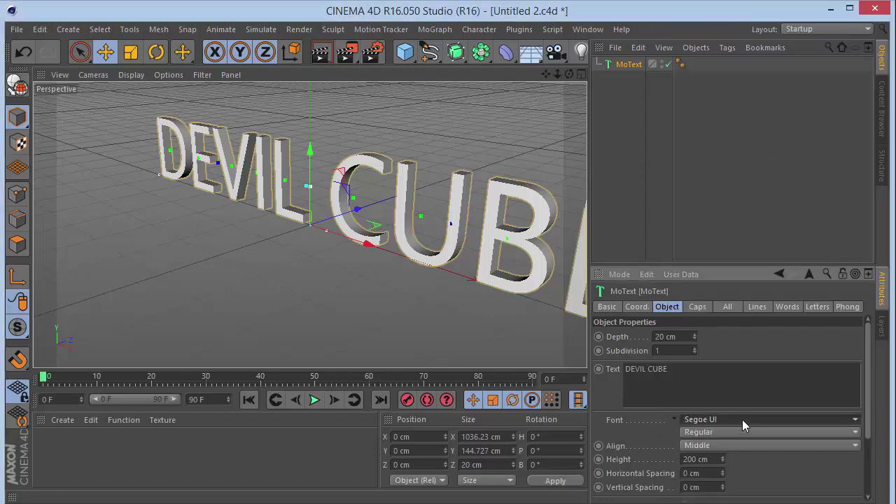
{"action": "left_click", "coordinate": [742, 419]}
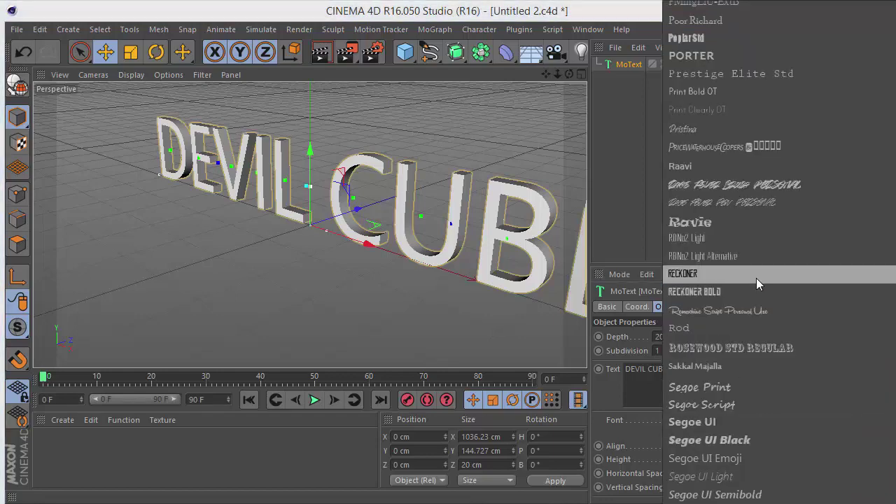
{"action": "scroll", "coordinate": [755, 278], "scroll_direction": "up", "scroll_amount": 6}
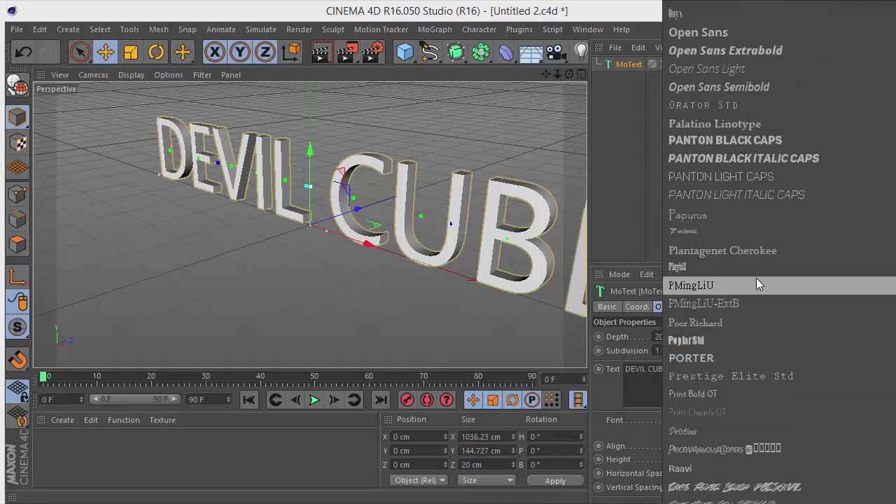
{"action": "scroll", "coordinate": [756, 277], "scroll_direction": "up", "scroll_amount": 12}
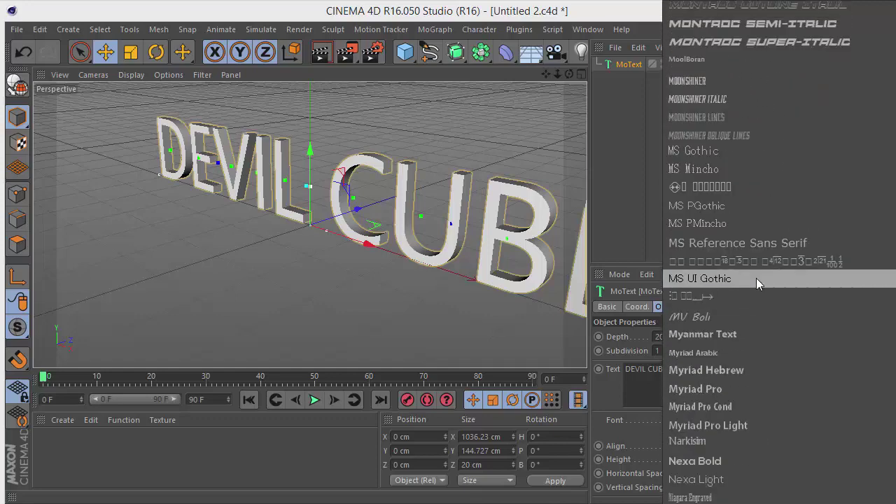
{"action": "scroll", "coordinate": [755, 277], "scroll_direction": "up", "scroll_amount": 3}
{"action": "left_click", "coordinate": [741, 255]}
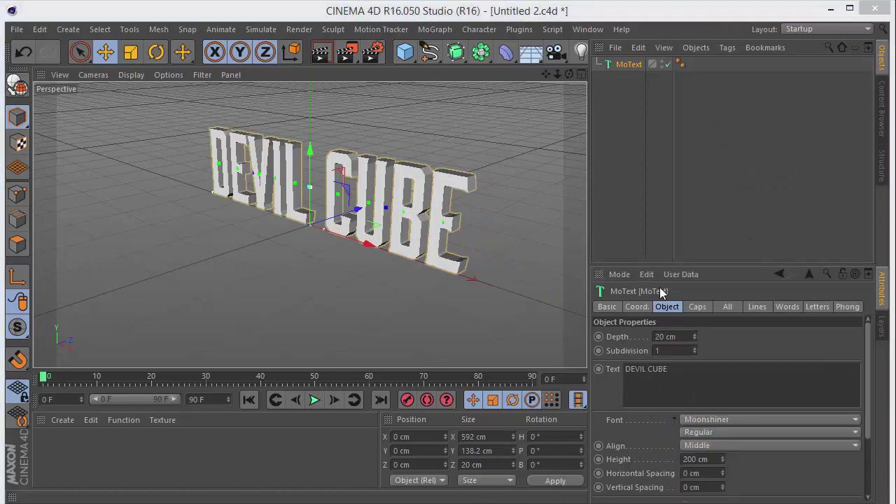
Step: Try the Blacklisted font on the text and view it from nearly straight ahead
{"action": "left_click", "coordinate": [713, 419]}
{"action": "scroll", "coordinate": [691, 270], "scroll_direction": "up", "scroll_amount": 5}
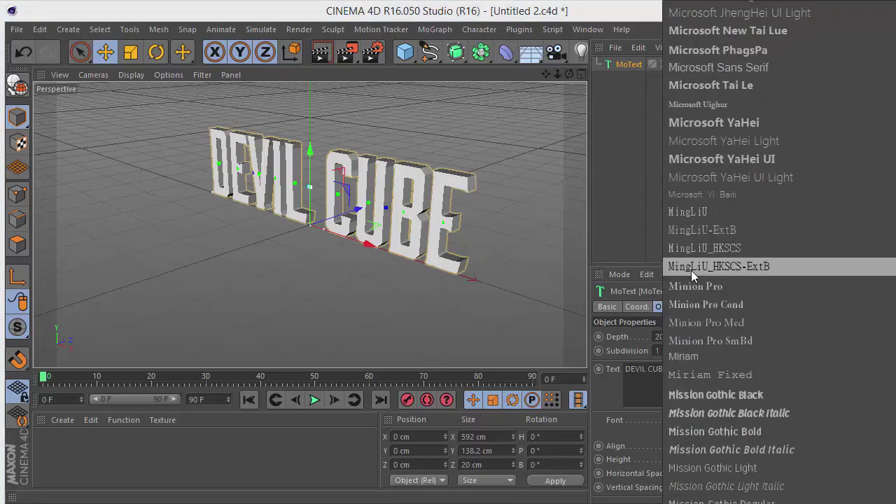
{"action": "scroll", "coordinate": [690, 270], "scroll_direction": "up", "scroll_amount": 15}
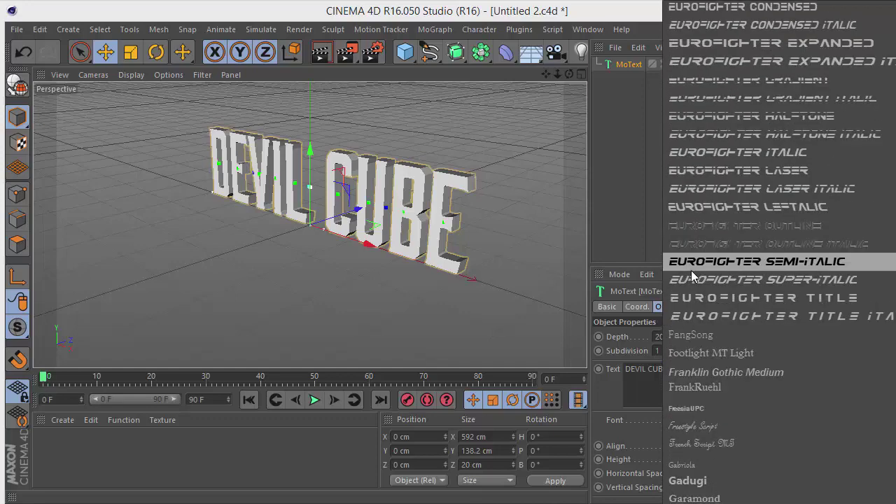
{"action": "scroll", "coordinate": [691, 270], "scroll_direction": "up", "scroll_amount": 15}
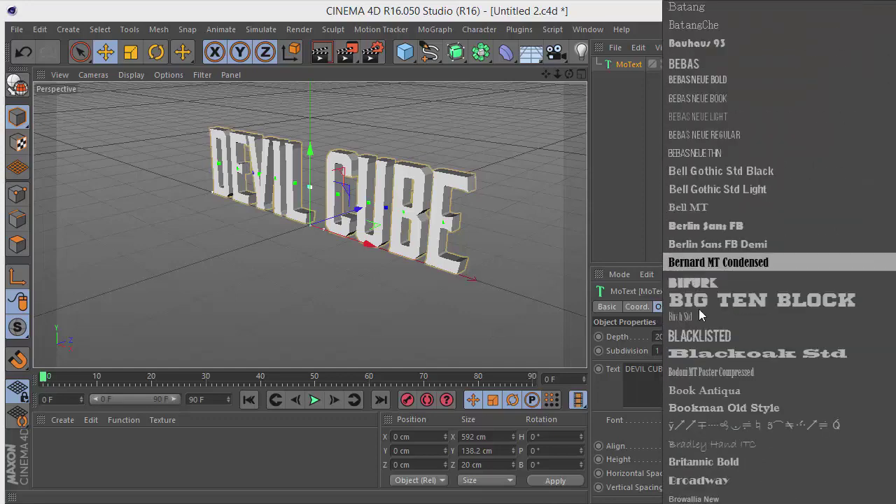
{"action": "key", "text": "Escape"}
{"action": "mouse_move", "coordinate": [558, 73]}
{"action": "left_mouse_down"}
{"action": "mouse_move", "coordinate": [513, 73]}
{"action": "mouse_move", "coordinate": [569, 73]}
{"action": "left_mouse_up"}
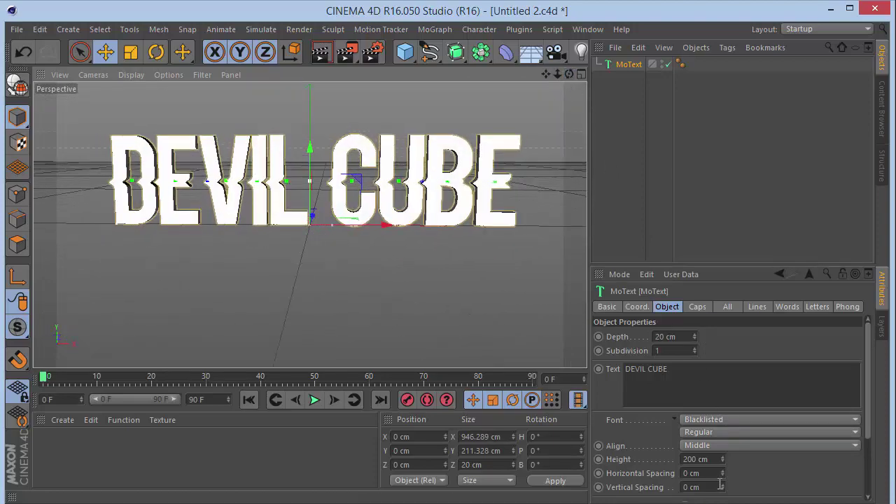
Step: Set the text's horizontal spacing to 20 cm
{"action": "double_click", "coordinate": [703, 474]}
{"action": "type", "text": "2"}
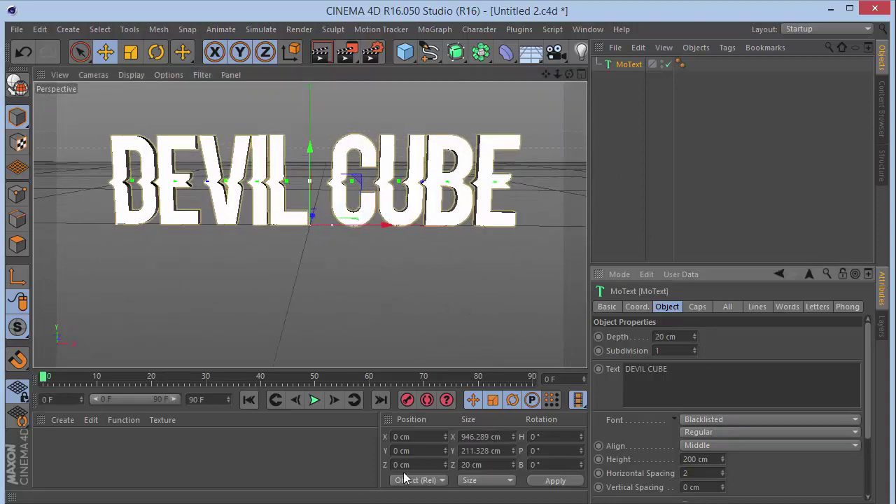
{"action": "key", "text": "Return"}
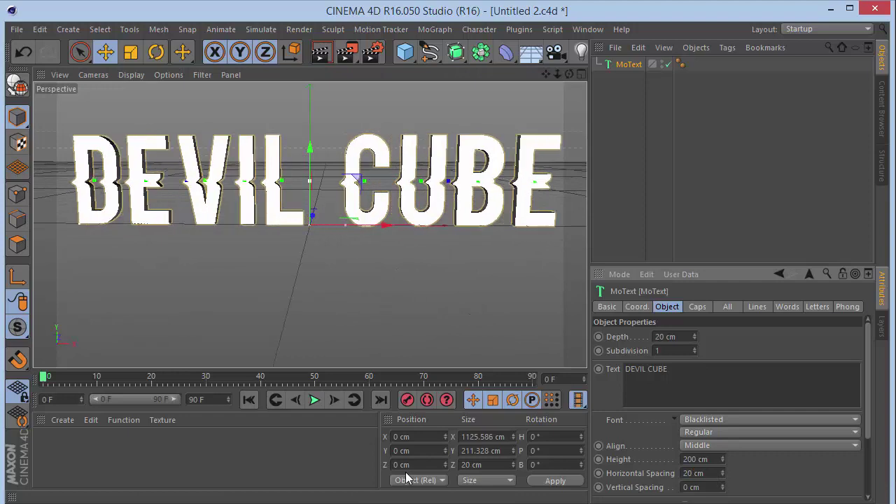
Step: Try the Abraham Lincoln font on the DEVIL CUBE text
{"action": "left_click", "coordinate": [833, 418]}
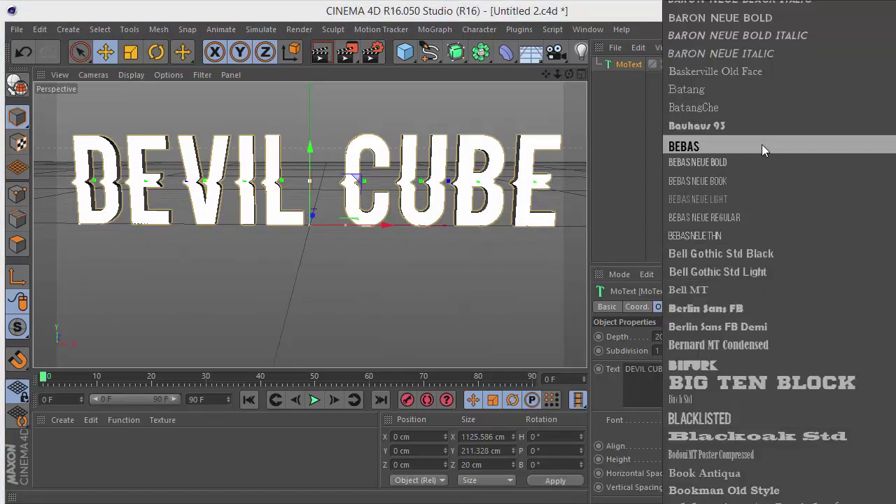
{"action": "scroll", "coordinate": [760, 123], "scroll_direction": "up", "scroll_amount": 1}
{"action": "scroll", "coordinate": [762, 127], "scroll_direction": "up", "scroll_amount": 8}
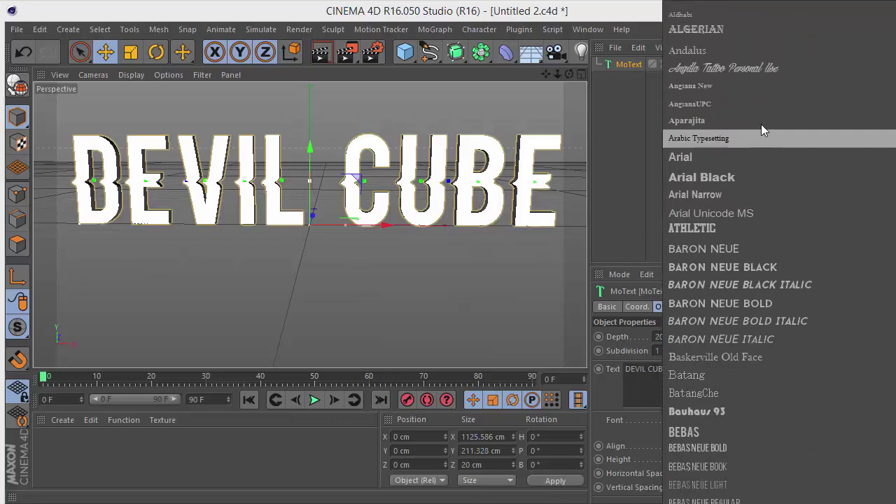
{"action": "scroll", "coordinate": [760, 124], "scroll_direction": "up", "scroll_amount": 8}
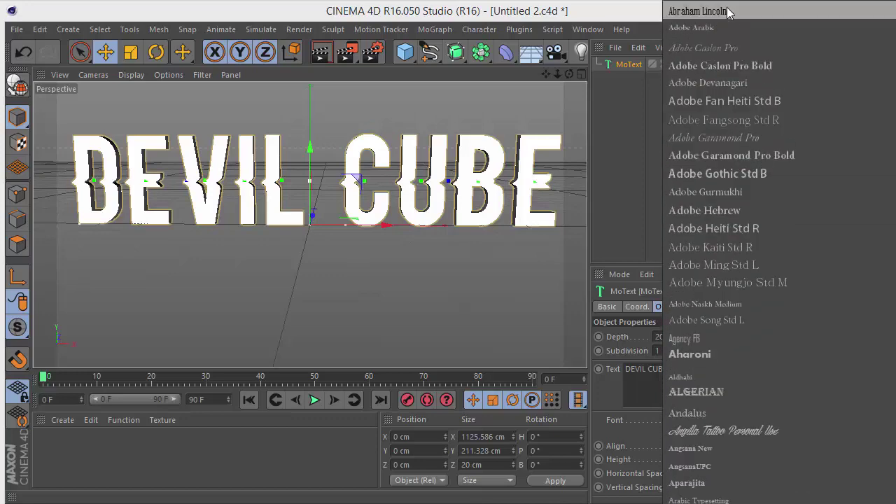
{"action": "left_click", "coordinate": [673, 10]}
Step: Try the Agency FB font on the DEVIL CUBE text
{"action": "left_click", "coordinate": [715, 423]}
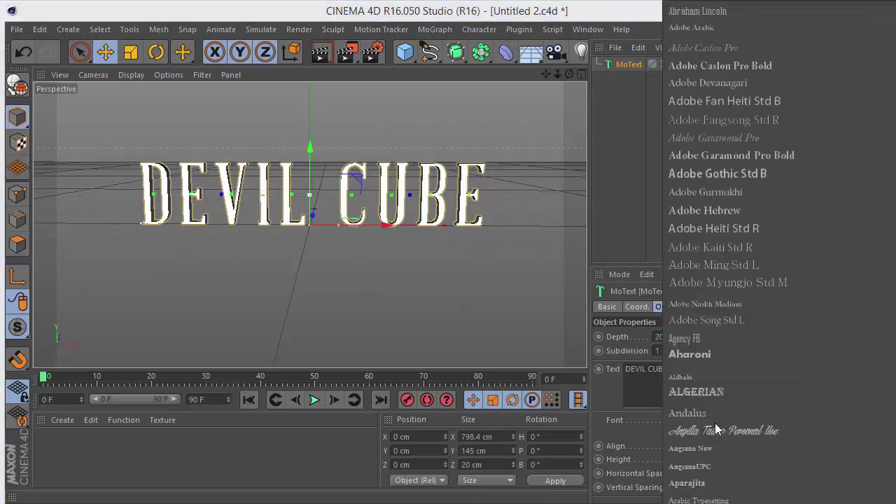
{"action": "scroll", "coordinate": [714, 423], "scroll_direction": "down", "scroll_amount": 1}
{"action": "left_click", "coordinate": [698, 324]}
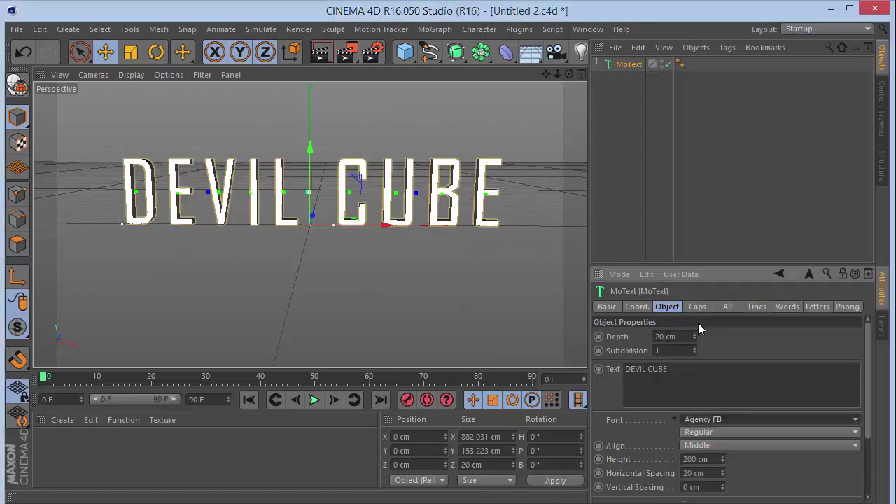
Step: Set the font of the DEVIL CUBE text to Bell Gothic Std Black
{"action": "left_click", "coordinate": [725, 419]}
{"action": "scroll", "coordinate": [725, 415], "scroll_direction": "down", "scroll_amount": 10}
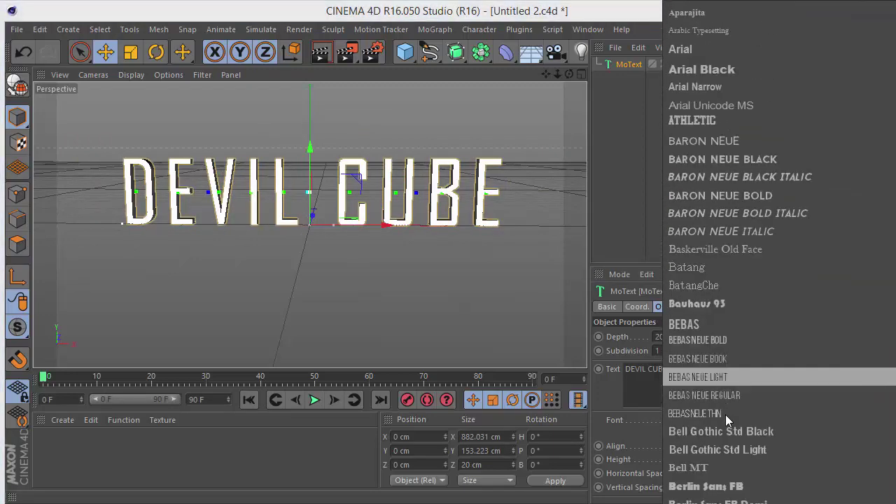
{"action": "left_click", "coordinate": [727, 384]}
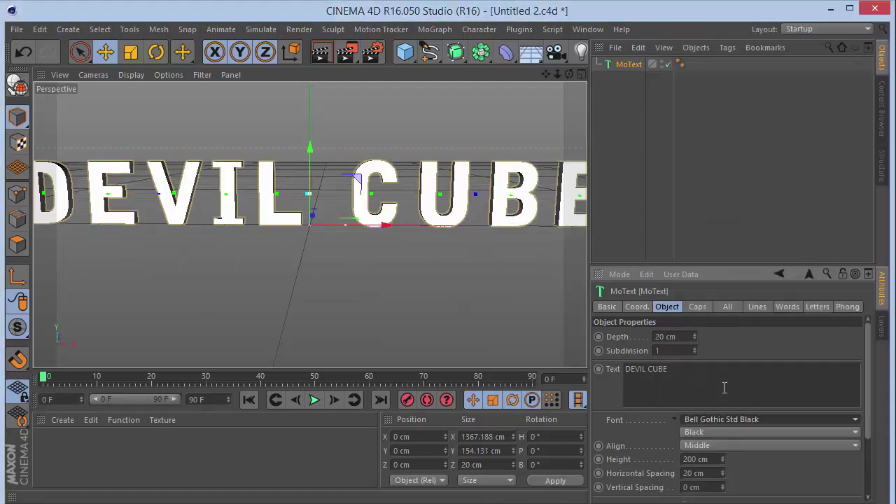
Step: Try a horizontal spacing of 10 cm between the letters
{"action": "left_click", "coordinate": [696, 473]}
{"action": "type", "text": "10"}
{"action": "key", "text": "Return"}
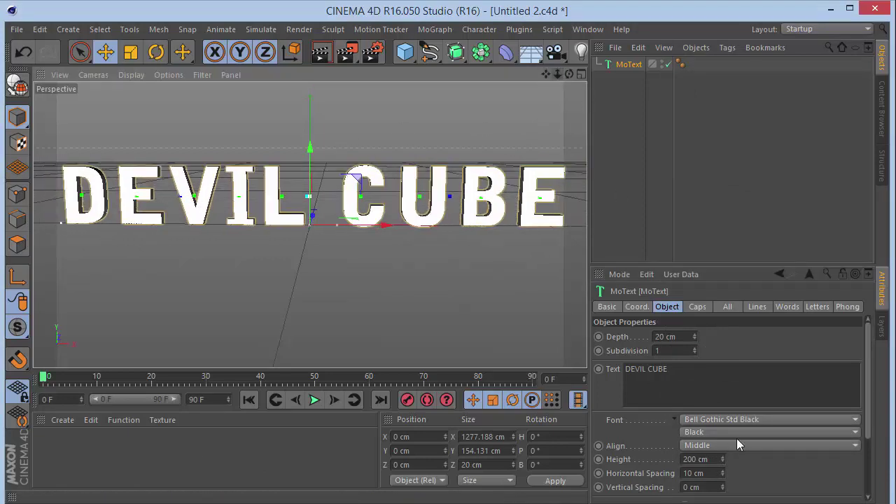
Step: Set the text's horizontal spacing to 0 cm
{"action": "left_click", "coordinate": [711, 474]}
{"action": "type", "text": "0"}
{"action": "key", "text": "Return"}
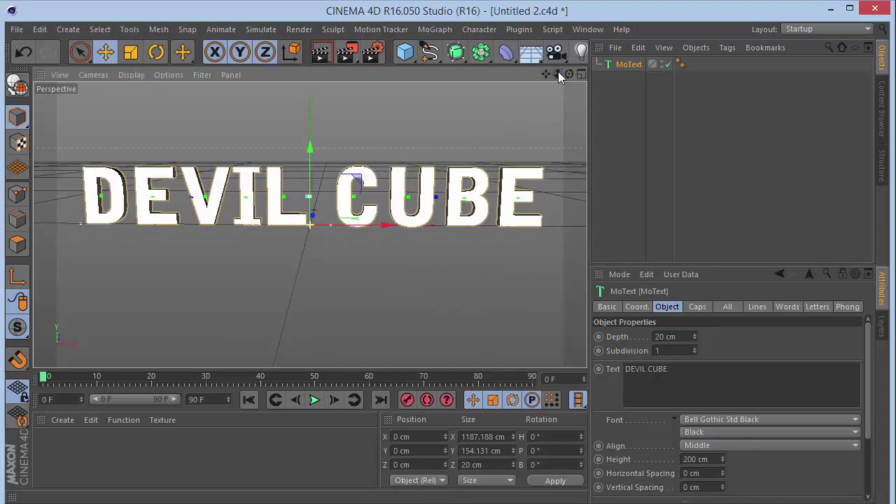
Step: Add a cube and, in the front view, resize it to about 1260 x 358 cm around the text, raised to about Y 46 cm
{"action": "mouse_move", "coordinate": [568, 73]}
{"action": "left_mouse_down"}
{"action": "mouse_move", "coordinate": [553, 73]}
{"action": "mouse_move", "coordinate": [581, 74]}
{"action": "mouse_move", "coordinate": [569, 75]}
{"action": "left_mouse_up"}
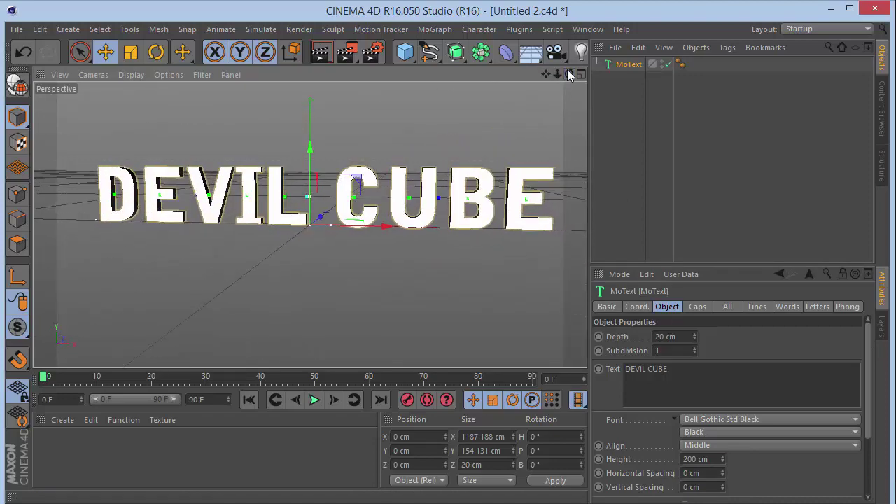
{"action": "left_click", "coordinate": [406, 52]}
{"action": "key", "text": "F4"}
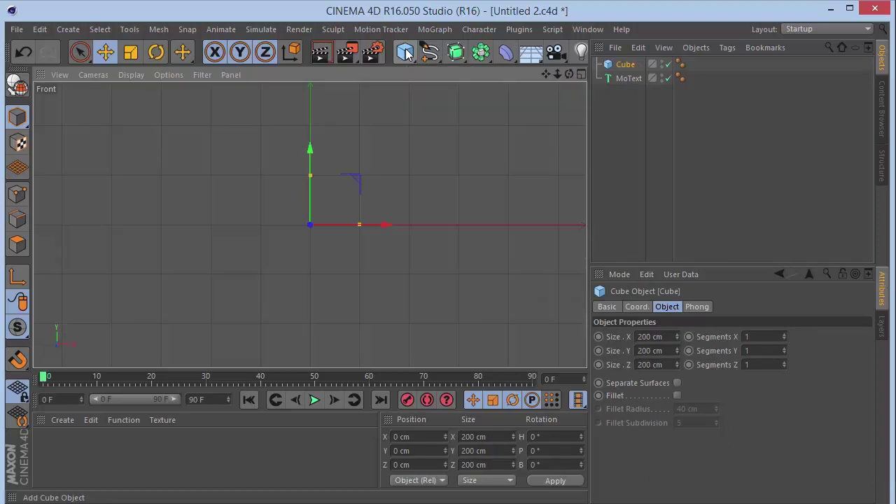
{"action": "scroll", "coordinate": [343, 158], "scroll_direction": "down", "scroll_amount": 2}
{"action": "left_click_drag", "start_coordinate": [310, 185], "coordinate": [310, 125]}
{"action": "left_click_drag", "start_coordinate": [351, 226], "coordinate": [560, 217]}
{"action": "left_click_drag", "start_coordinate": [308, 131], "coordinate": [311, 168]}
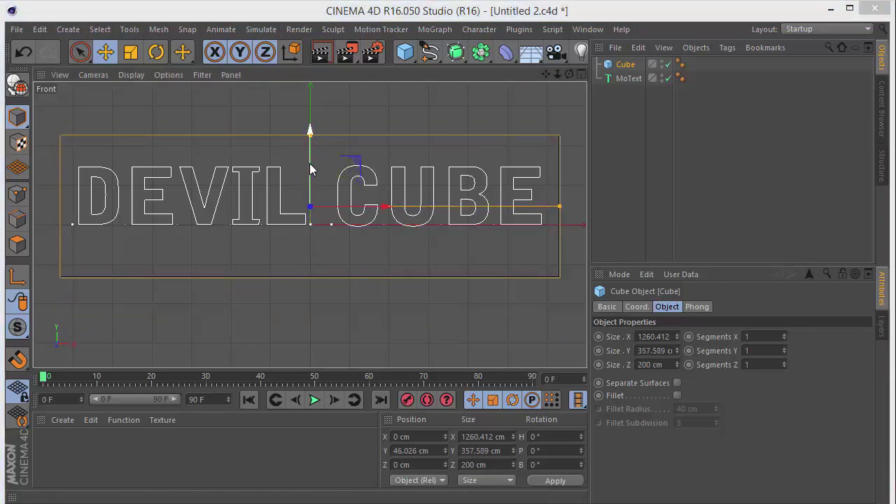
Step: Set the cube's bank rotation (R.B) to 30°
{"action": "left_click", "coordinate": [636, 307]}
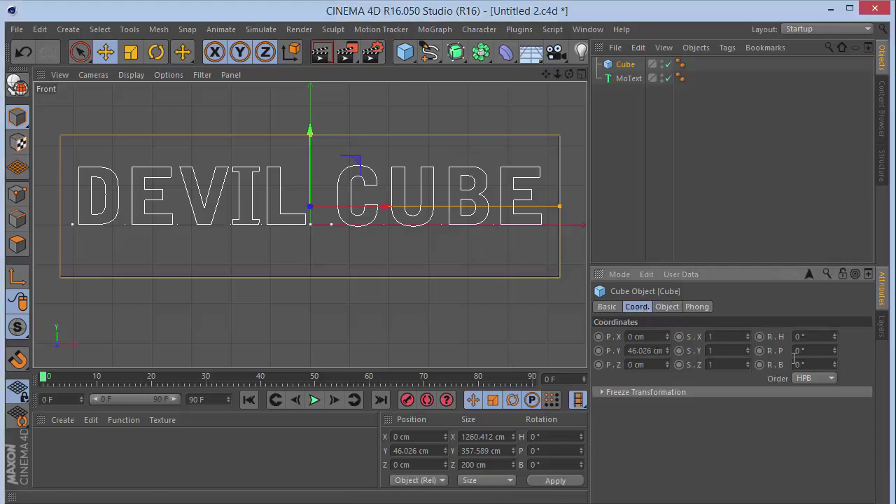
{"action": "left_click", "coordinate": [820, 364]}
{"action": "type", "text": "30"}
{"action": "key", "text": "Return"}
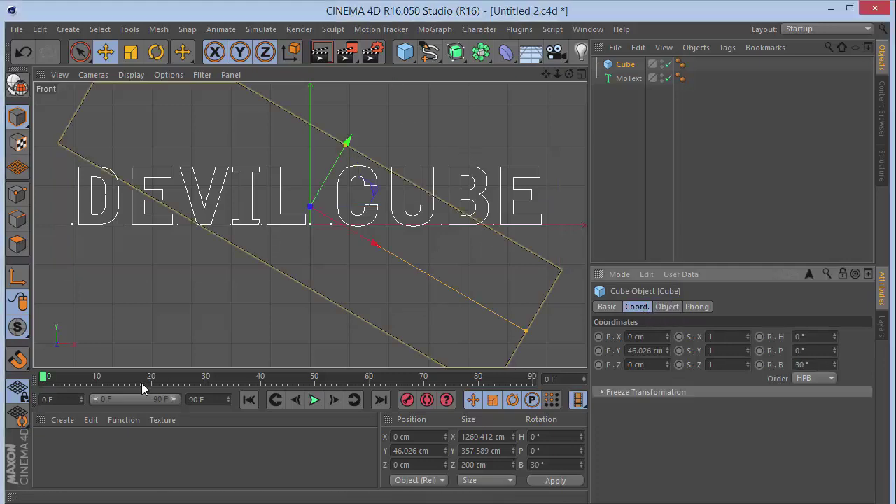
Step: Stretch the cube's height to about 908 cm in the front view and set its Y position to 0 cm
{"action": "left_click_drag", "start_coordinate": [349, 142], "coordinate": [411, 92]}
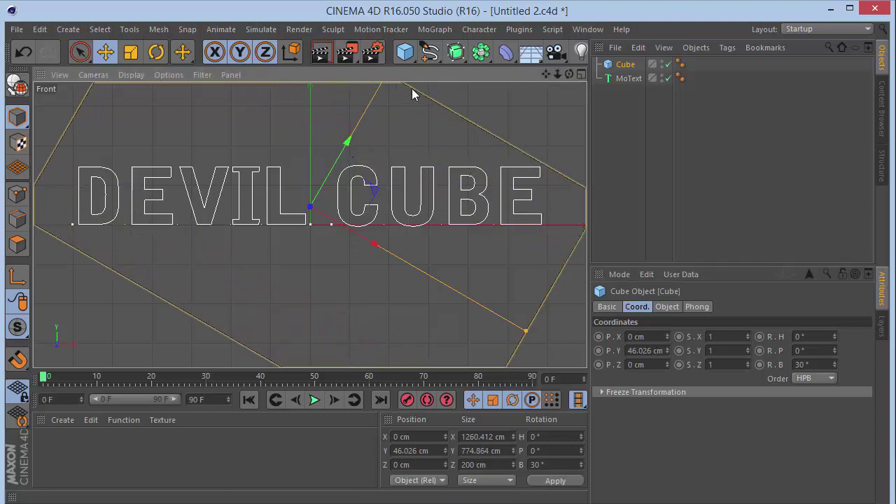
{"action": "left_click_drag", "start_coordinate": [557, 74], "coordinate": [544, 74]}
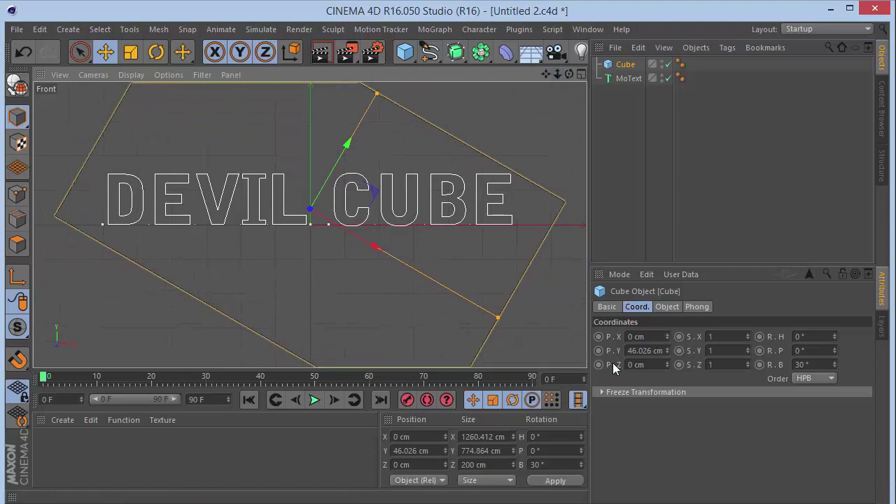
{"action": "key", "text": "0"}
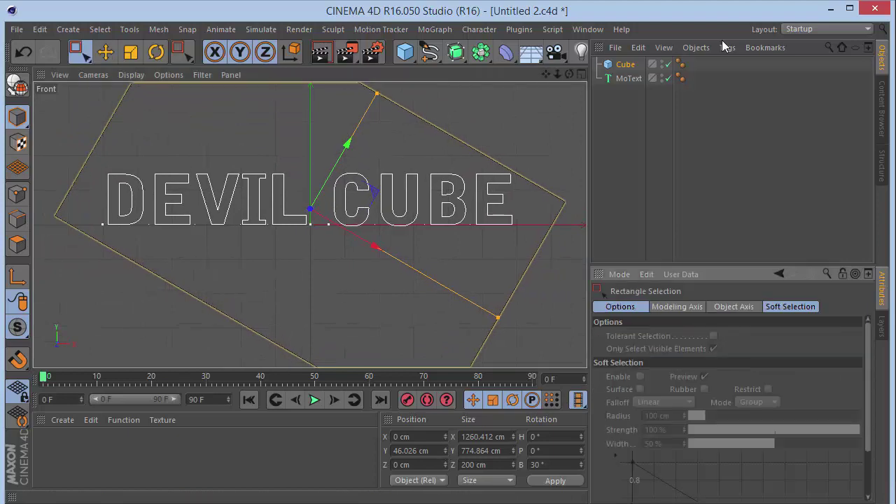
{"action": "left_click", "coordinate": [628, 62]}
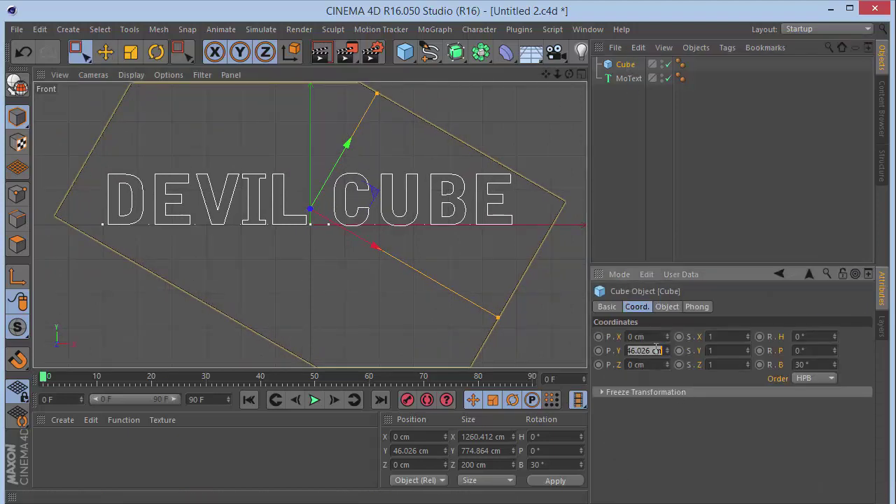
{"action": "key", "text": "Return"}
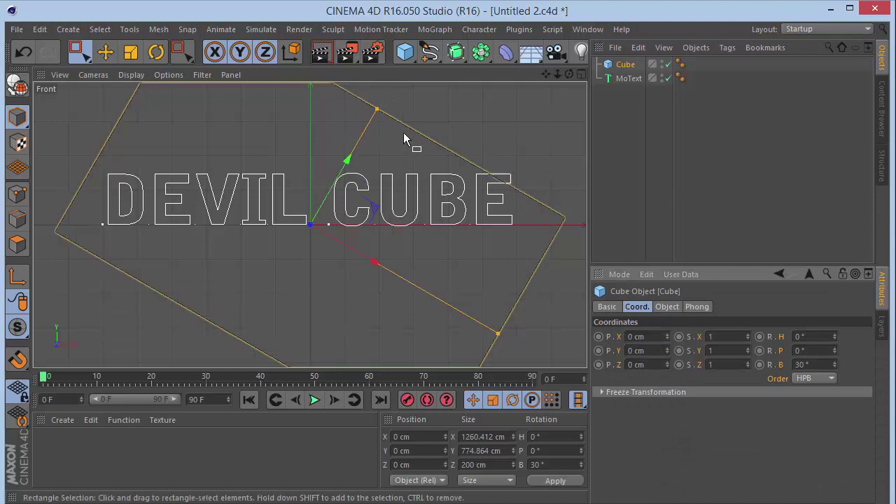
{"action": "left_click_drag", "start_coordinate": [376, 109], "coordinate": [388, 89]}
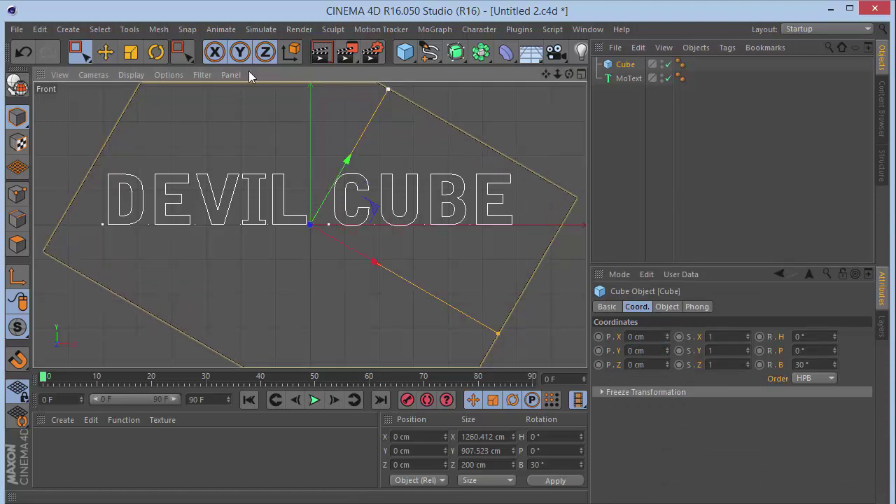
{"action": "left_click_drag", "start_coordinate": [79, 51], "coordinate": [130, 70]}
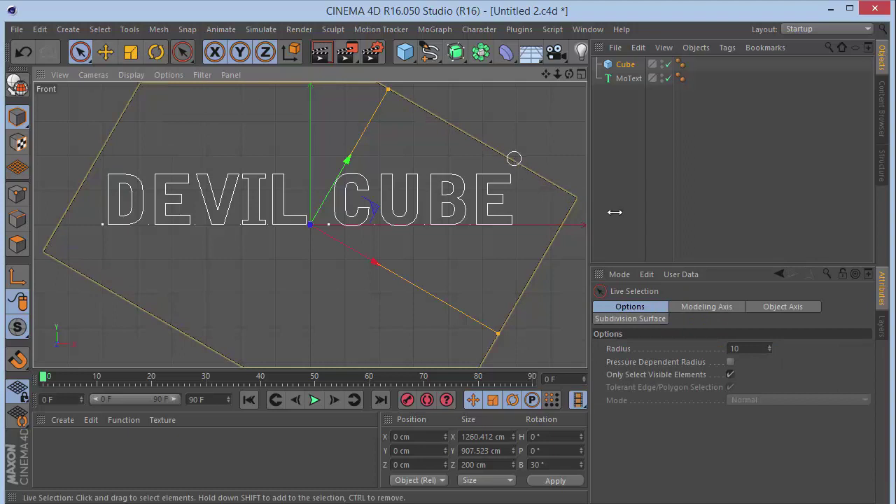
Step: Set the cube's Z size to 30 cm
{"action": "left_click_drag", "start_coordinate": [557, 74], "coordinate": [532, 78]}
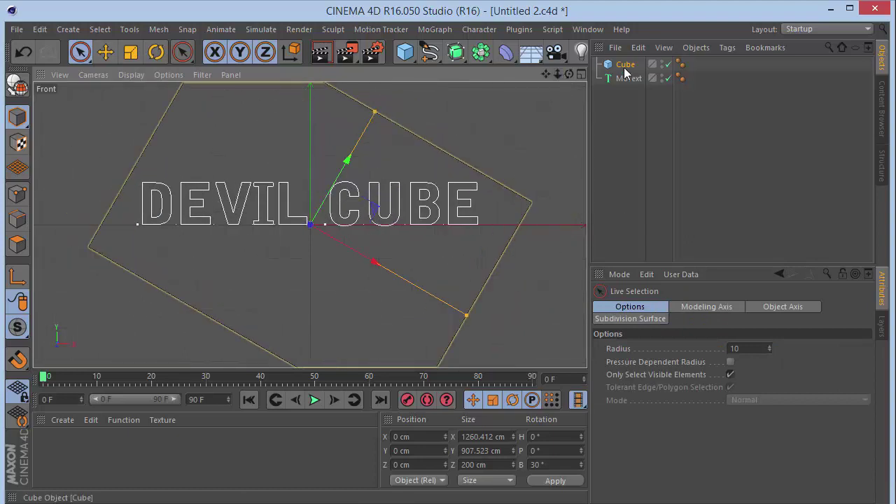
{"action": "left_click", "coordinate": [624, 65]}
{"action": "left_click", "coordinate": [666, 306]}
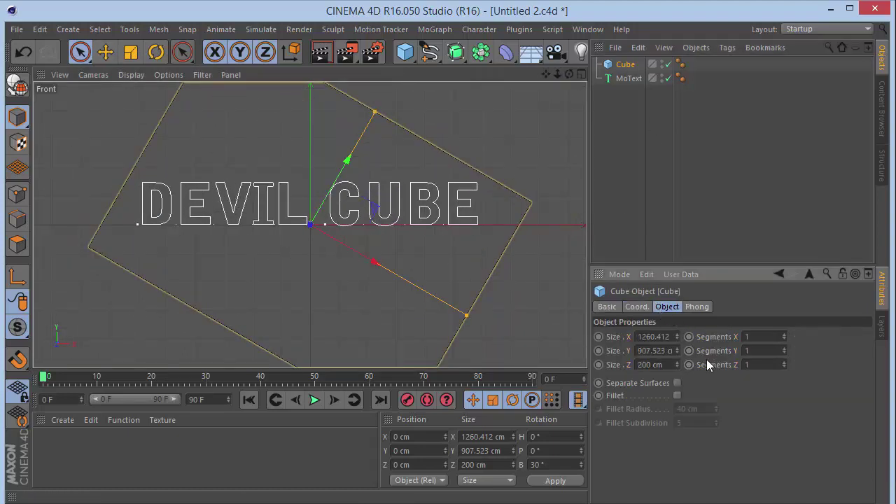
{"action": "left_click", "coordinate": [650, 364]}
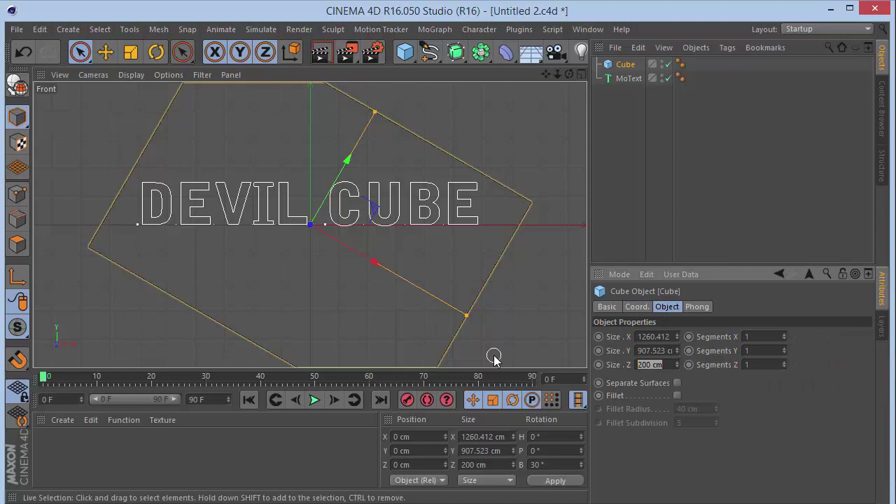
{"action": "type", "text": "30"}
{"action": "key", "text": "Return"}
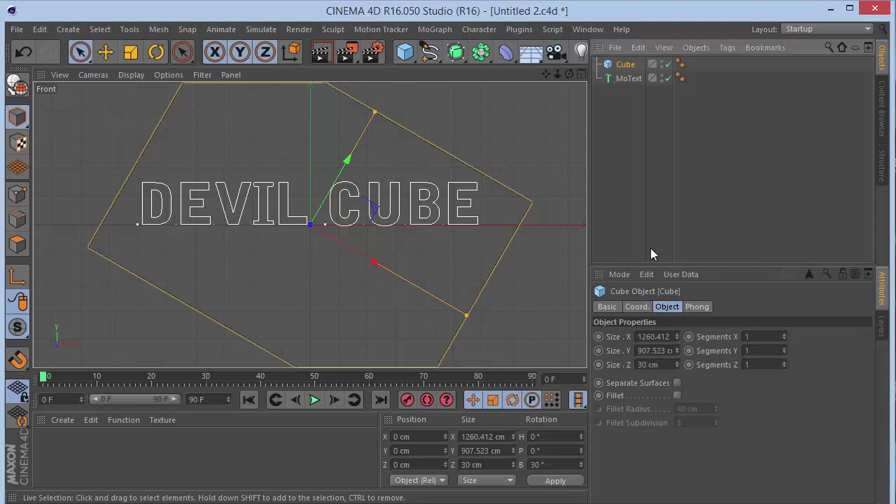
Step: Set both the start and end caps of the MoText to Fillet Cap
{"action": "left_click", "coordinate": [623, 79]}
{"action": "left_click", "coordinate": [696, 308]}
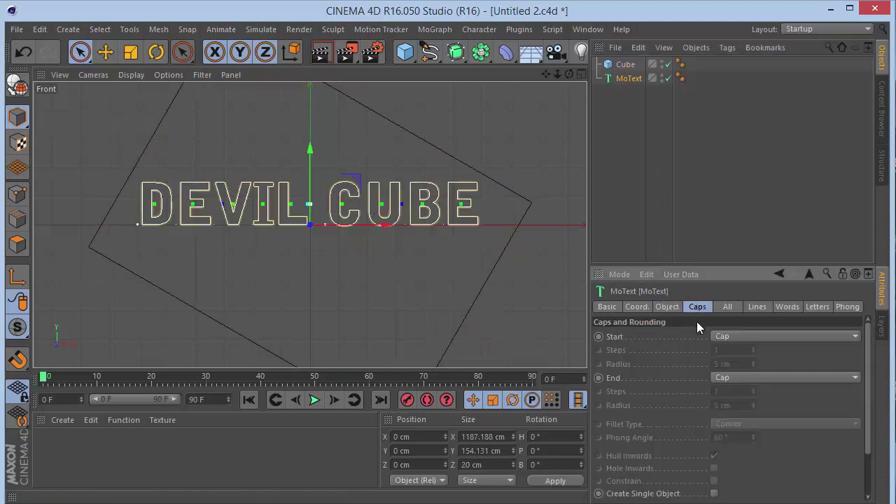
{"action": "left_click", "coordinate": [722, 339]}
{"action": "left_click", "coordinate": [733, 392]}
{"action": "left_click", "coordinate": [739, 377]}
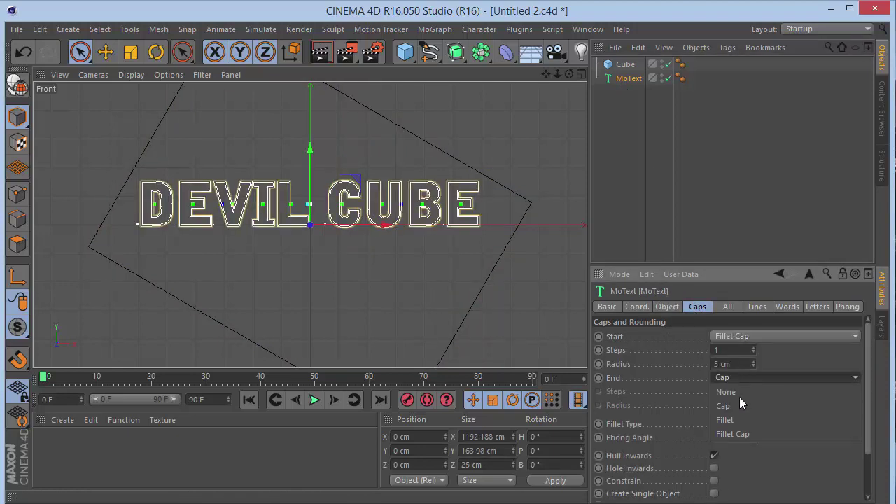
{"action": "left_click", "coordinate": [746, 434]}
Step: Give the MoText's start and end fillets 3 steps and a 3 cm radius
{"action": "left_click", "coordinate": [729, 350]}
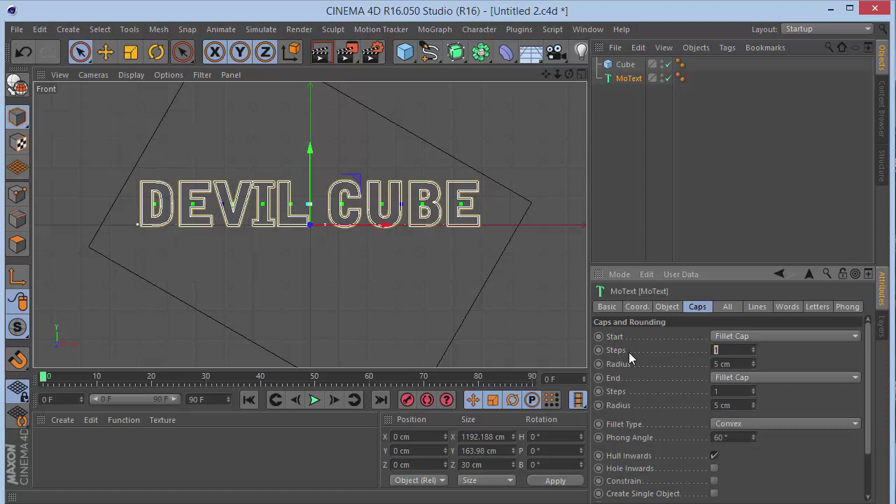
{"action": "type", "text": "3"}
{"action": "key", "text": "Tab"}
{"action": "type", "text": "3"}
{"action": "key", "text": "Tab"}
{"action": "key", "text": "Tab"}
{"action": "type", "text": "3"}
{"action": "key", "text": "Tab"}
{"action": "key", "text": "Return"}
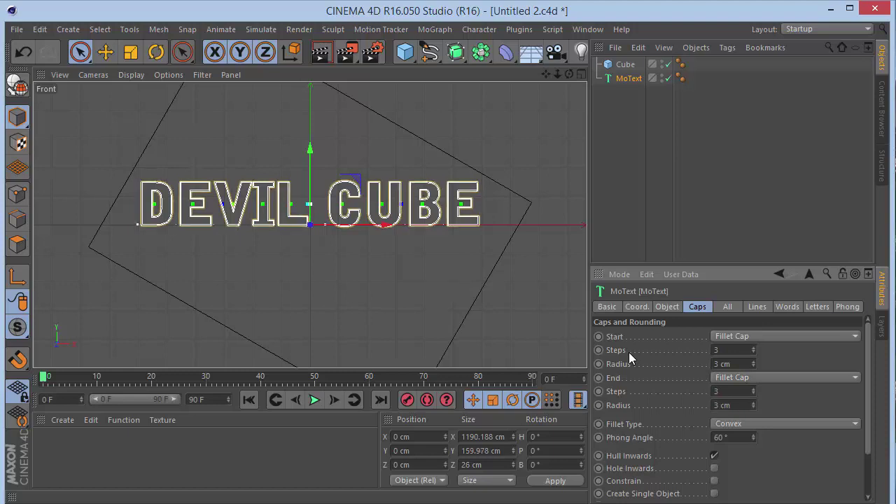
Step: Check the cube against the lettering from the side in perspective and set its Z size to 50 cm
{"action": "left_click", "coordinate": [790, 166]}
{"action": "key", "text": "F1"}
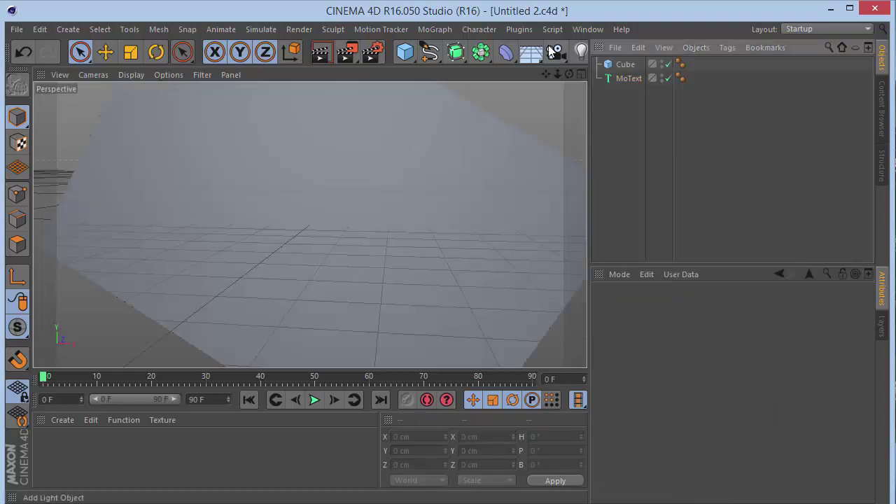
{"action": "left_click_drag", "start_coordinate": [569, 74], "coordinate": [406, 73]}
{"action": "left_click_drag", "start_coordinate": [511, 79], "coordinate": [572, 74]}
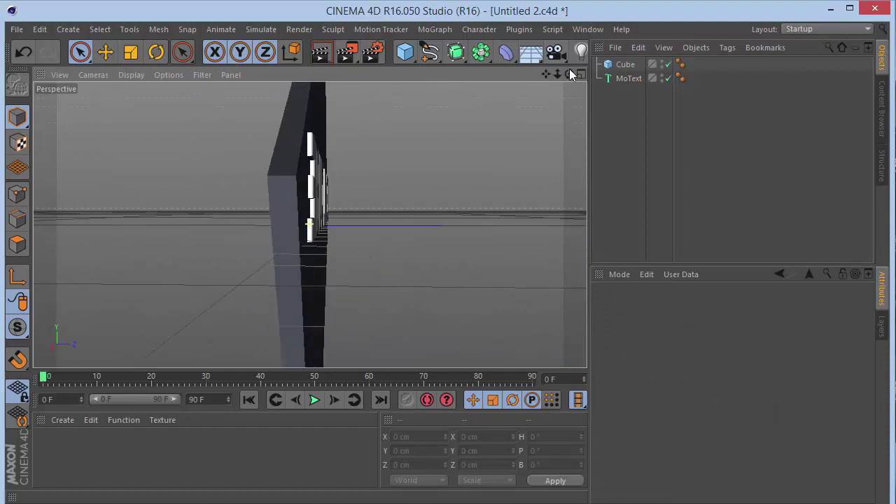
{"action": "left_click", "coordinate": [276, 164]}
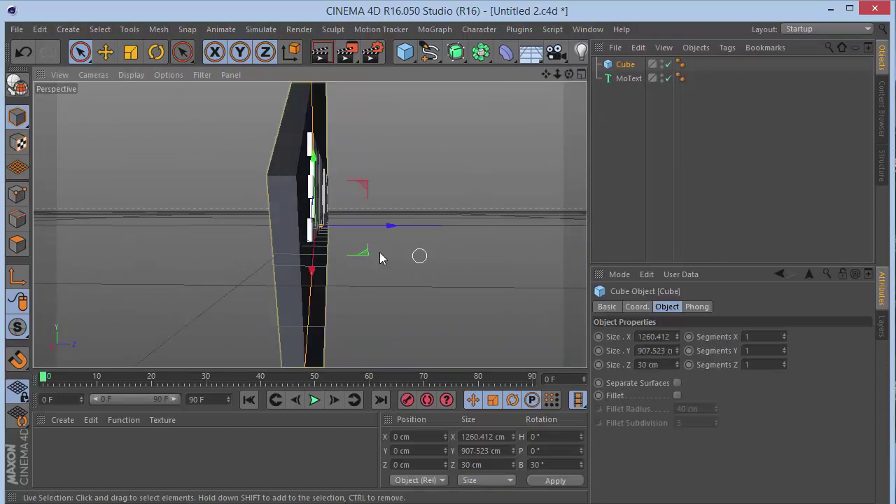
{"action": "left_click", "coordinate": [665, 363]}
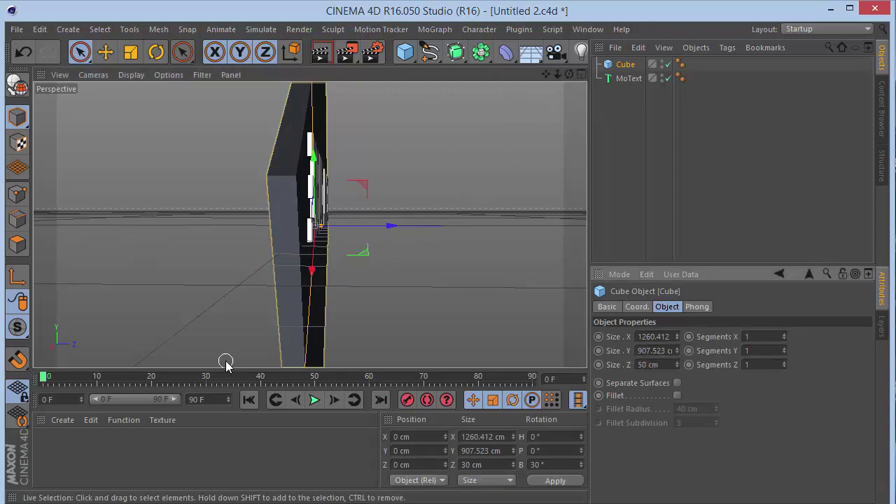
{"action": "type", "text": "50"}
{"action": "key", "text": "Return"}
Step: Hide the cube in the viewport and examine the letters' filleted edges up close
{"action": "left_click_drag", "start_coordinate": [569, 74], "coordinate": [633, 74]}
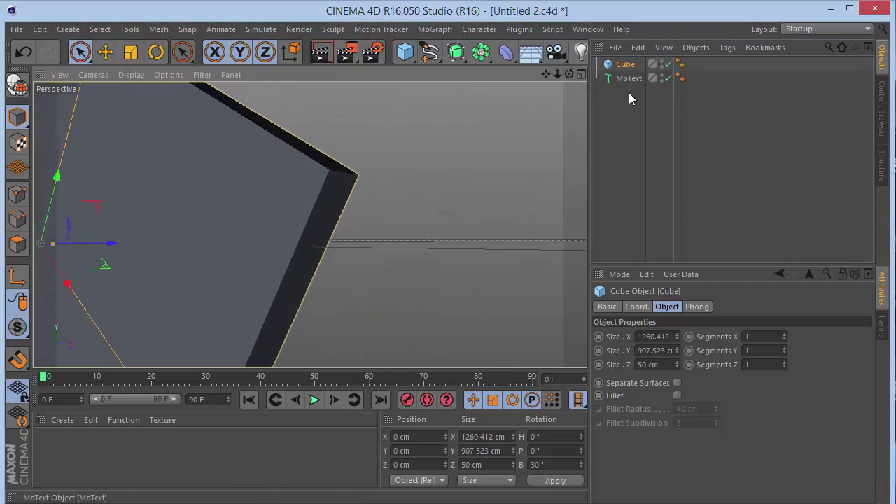
{"action": "left_click", "coordinate": [661, 63]}
{"action": "left_click", "coordinate": [661, 62]}
{"action": "left_click_drag", "start_coordinate": [558, 74], "coordinate": [630, 74]}
{"action": "left_click_drag", "start_coordinate": [545, 74], "coordinate": [852, 302]}
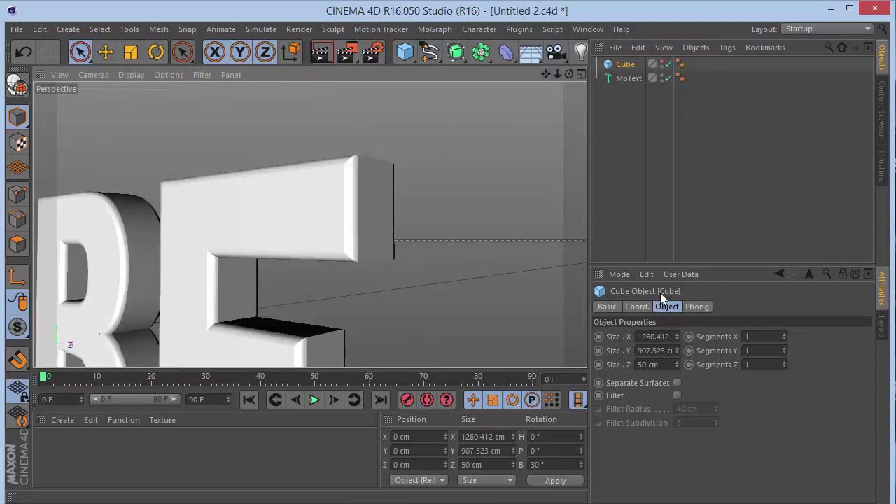
Step: Set the MoText's start and end fillets to a 2 cm radius with 5 steps
{"action": "left_click", "coordinate": [629, 79]}
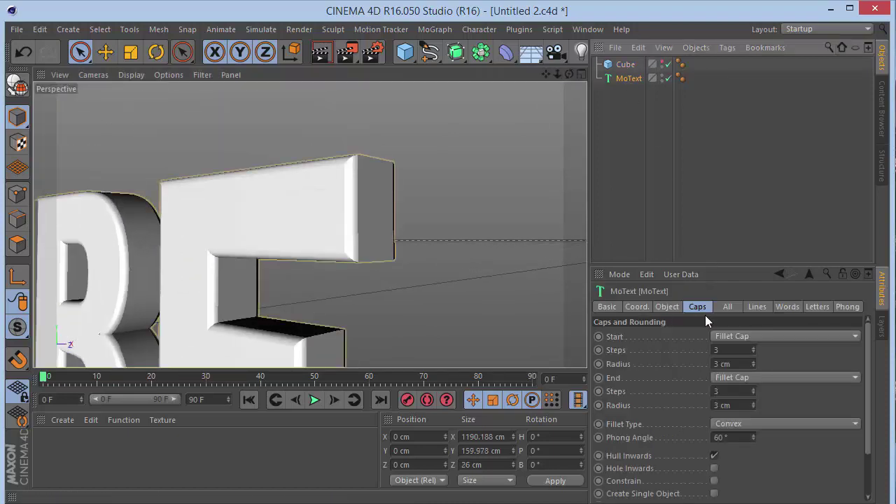
{"action": "left_click", "coordinate": [754, 365]}
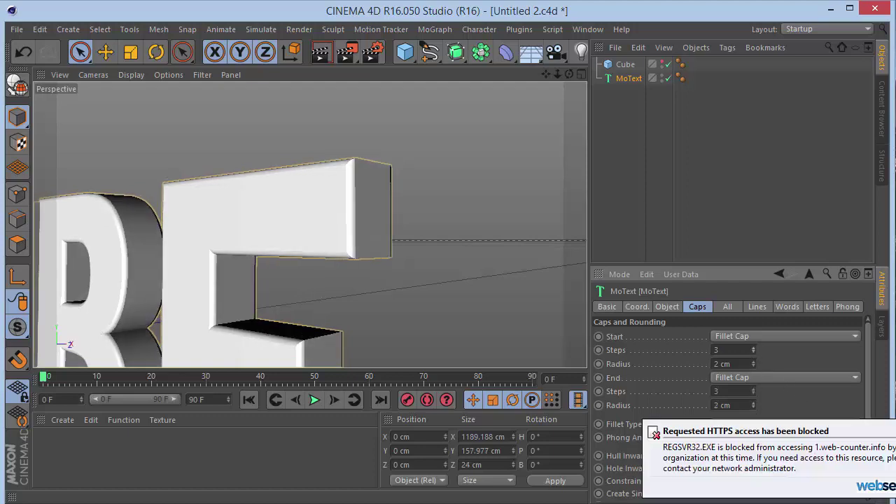
{"action": "double_click", "coordinate": [725, 347]}
{"action": "type", "text": "5"}
{"action": "key", "text": "Tab"}
{"action": "key", "text": "Tab"}
{"action": "key", "text": "Tab"}
{"action": "type", "text": "5"}
{"action": "key", "text": "Return"}
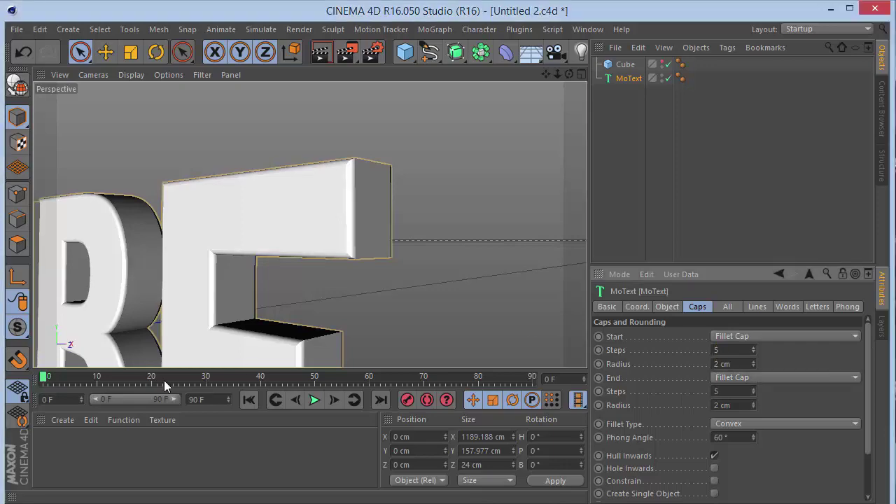
Step: Check the lettering in perspective, then return to the front view and make the cube visible again
{"action": "left_click", "coordinate": [598, 103]}
{"action": "left_click_drag", "start_coordinate": [569, 73], "coordinate": [630, 75]}
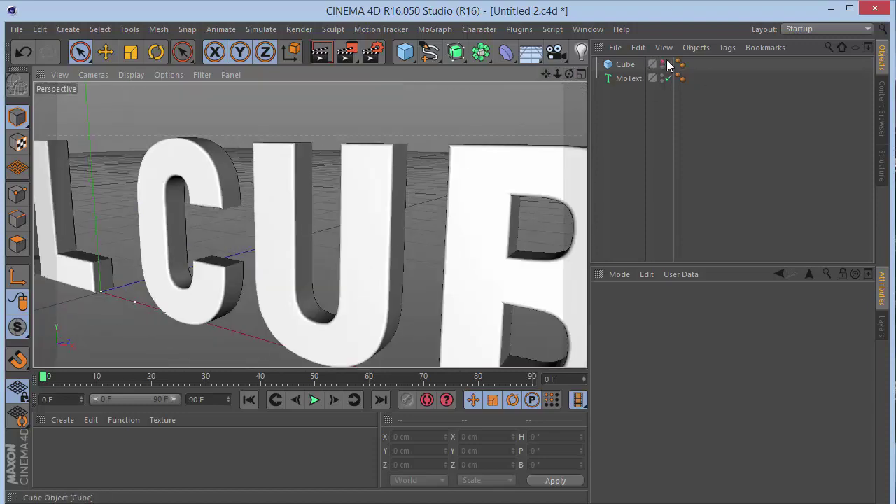
{"action": "key", "text": "F4"}
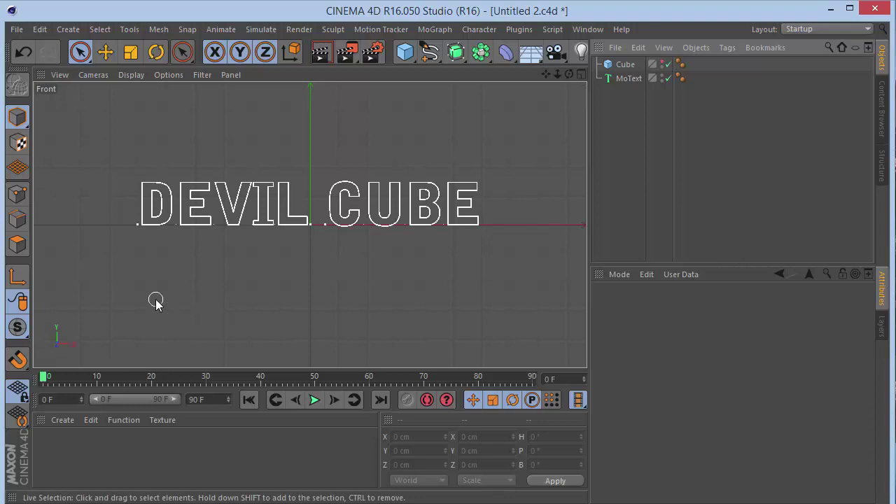
{"action": "left_click", "coordinate": [663, 64]}
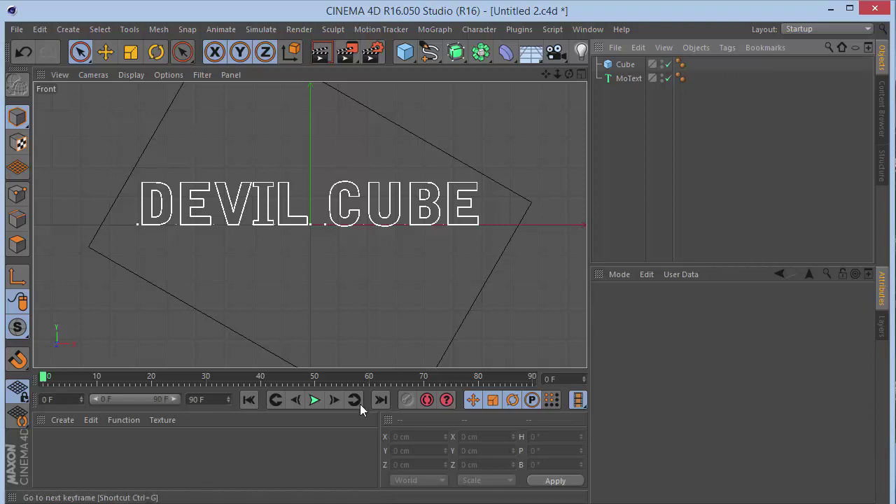
Step: Set the project's end frame to 250 and extend the preview range to frame 250
{"action": "double_click", "coordinate": [220, 399]}
{"action": "type", "text": "25"}
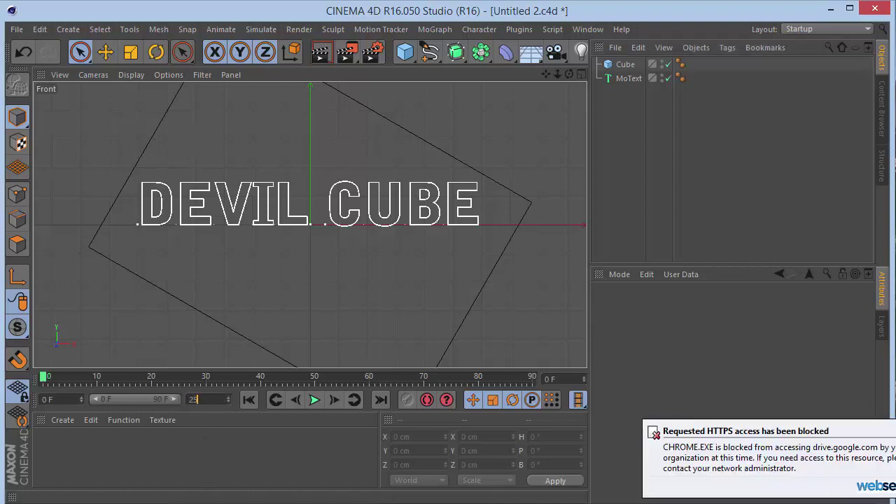
{"action": "type", "text": "0"}
{"action": "key", "text": "Return"}
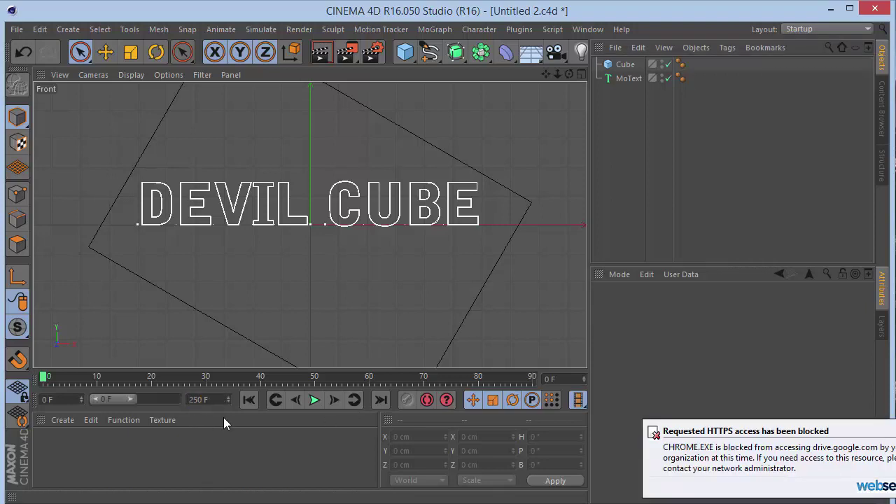
{"action": "left_click_drag", "start_coordinate": [139, 397], "coordinate": [180, 398]}
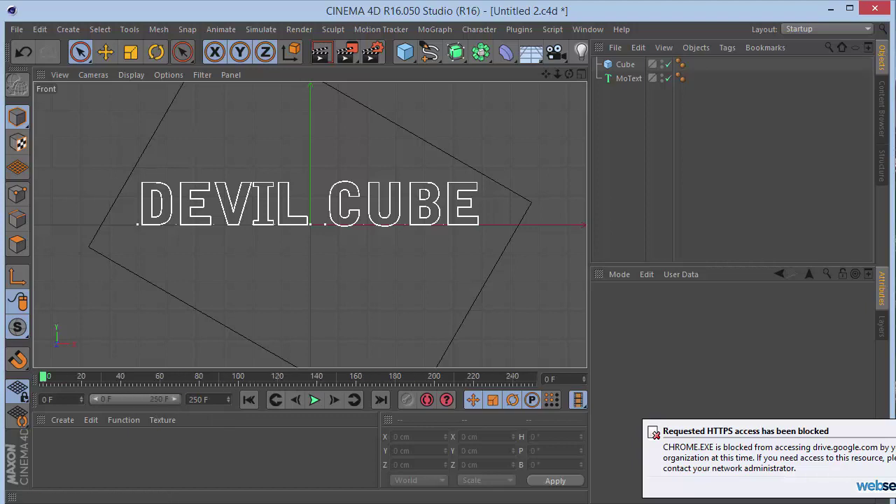
Step: Add a Boole object and nest the cube and the MoText under it, with the cube first
{"action": "left_click_drag", "start_coordinate": [545, 74], "coordinate": [562, 108]}
{"action": "left_click_drag", "start_coordinate": [472, 52], "coordinate": [715, 66]}
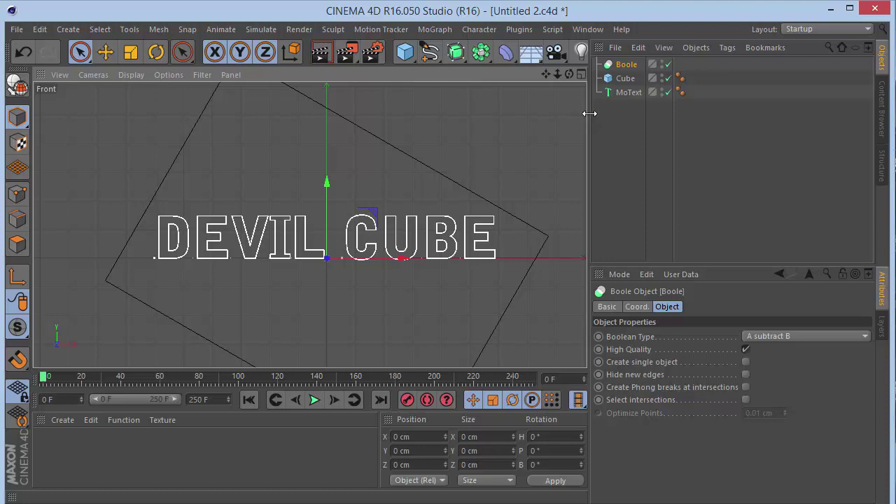
{"action": "left_click_drag", "start_coordinate": [625, 78], "coordinate": [627, 64]}
{"action": "left_click", "coordinate": [634, 91]}
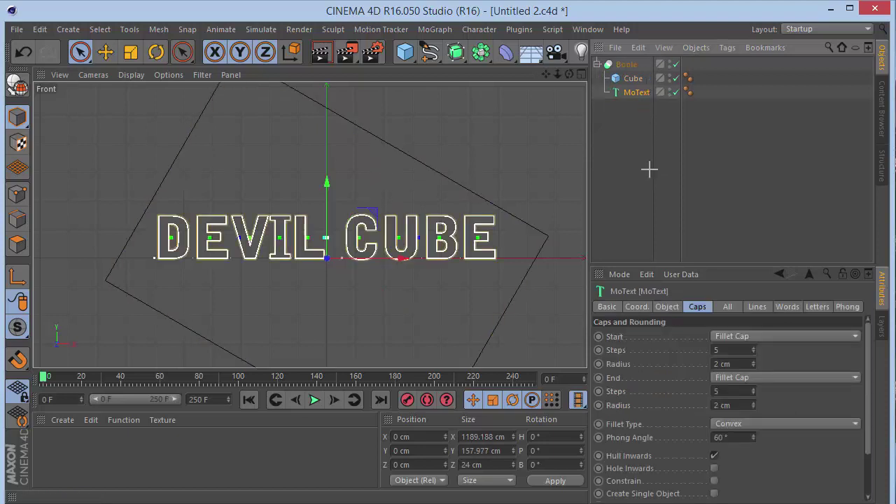
{"action": "left_click", "coordinate": [649, 169]}
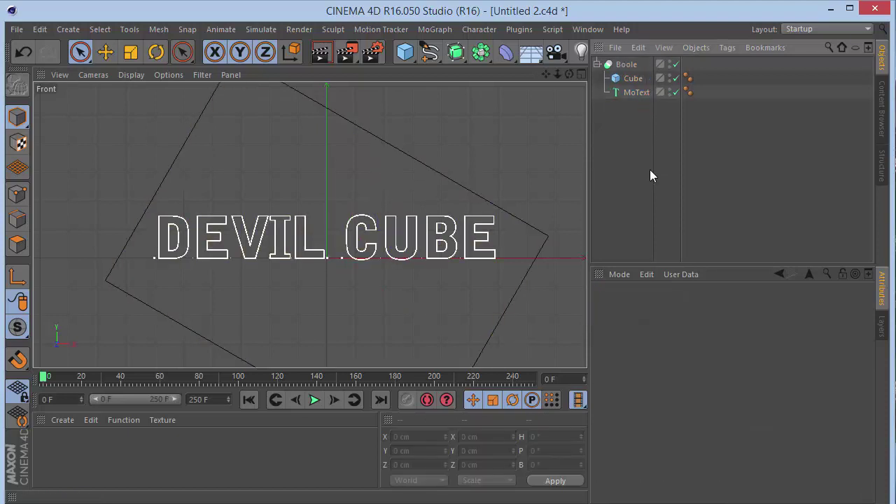
{"action": "left_click", "coordinate": [626, 64]}
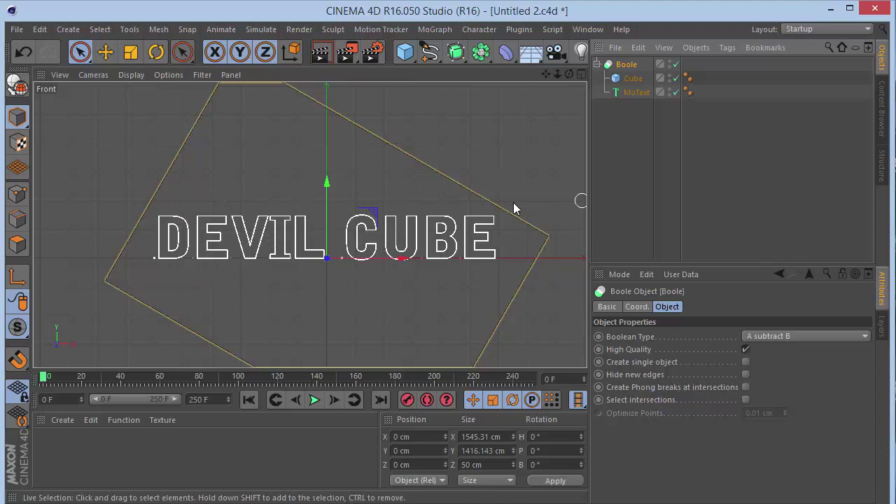
{"action": "left_click", "coordinate": [637, 93]}
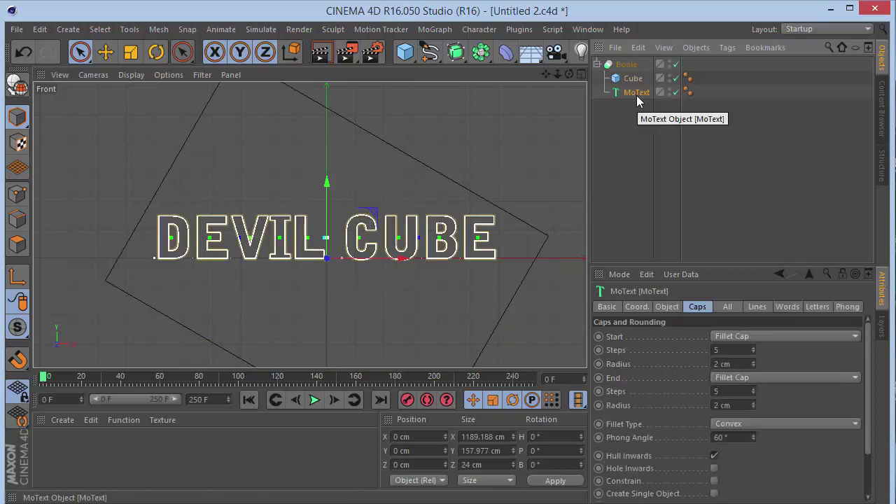
Step: Duplicate the MoText from the Boole and place the copy outside it, below the Boole
{"action": "key", "text": "ctrl+c"}
{"action": "key", "text": "ctrl+v"}
{"action": "left_click_drag", "start_coordinate": [626, 63], "coordinate": [625, 138]}
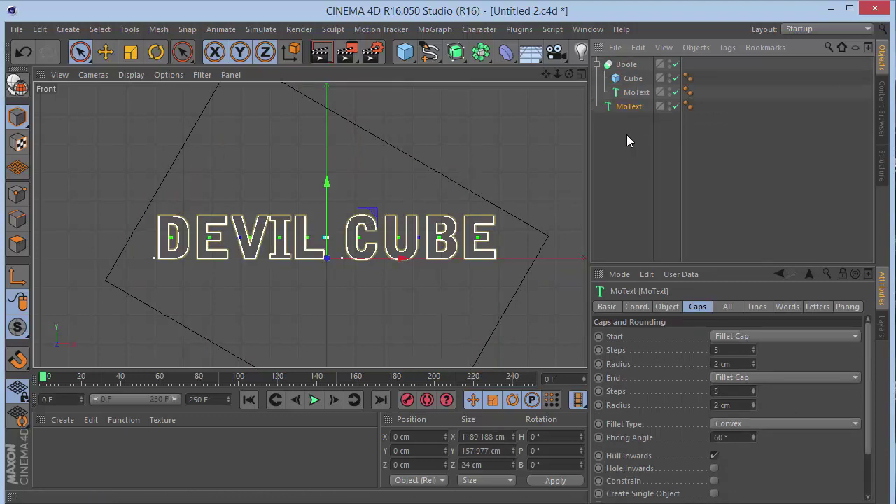
Step: Group the copied MoText in a null named "Backup" and hide it in both the editor and the renderer
{"action": "key", "text": "alt+g"}
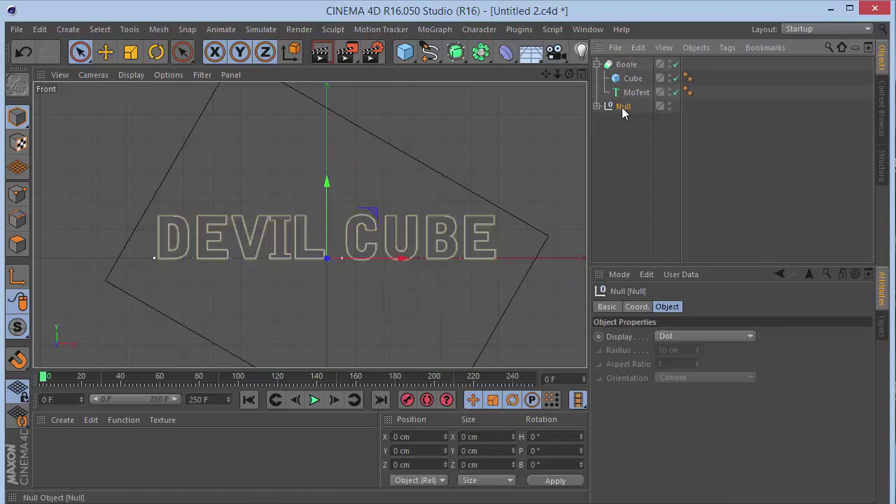
{"action": "double_click", "coordinate": [625, 106]}
{"action": "type", "text": "Backup"}
{"action": "key", "text": "Return"}
{"action": "left_click", "coordinate": [669, 103]}
{"action": "left_click", "coordinate": [670, 102]}
{"action": "left_click", "coordinate": [669, 104]}
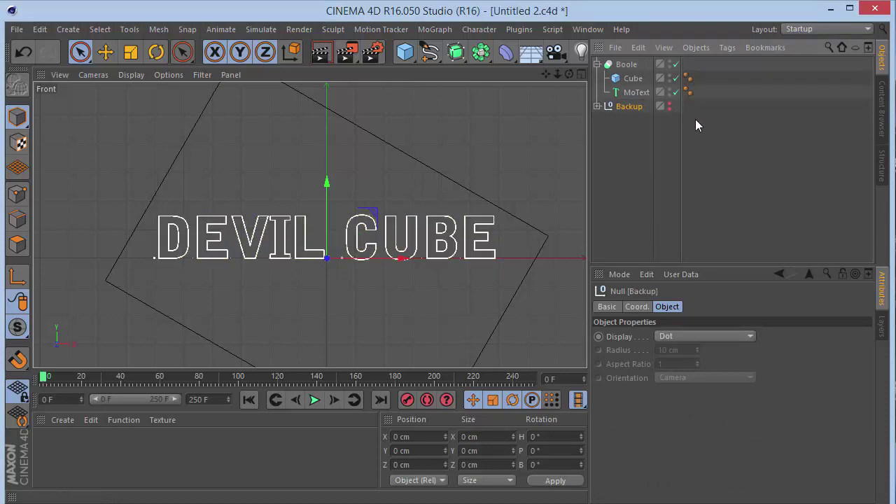
Step: Make the MoText inside the Boole editable and unfold its DEVIL and CUBE groups down to the letters
{"action": "left_click", "coordinate": [636, 91]}
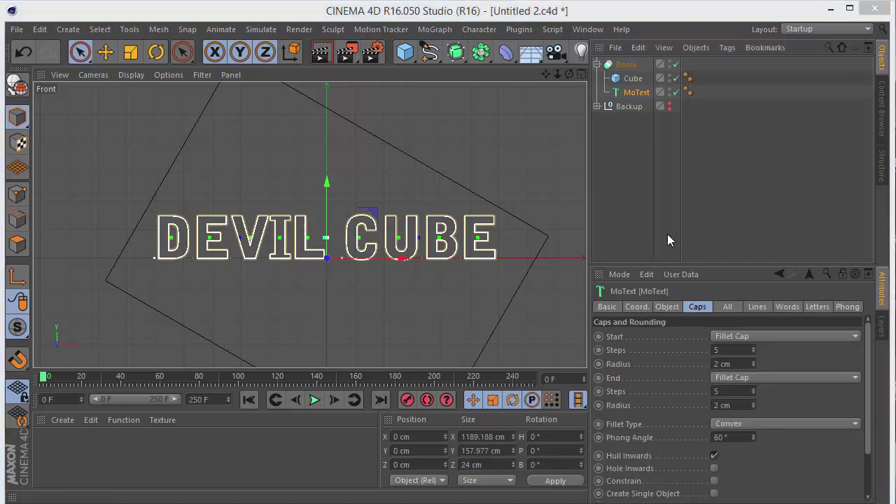
{"action": "key", "text": "c"}
{"action": "left_click", "coordinate": [604, 92]}
{"action": "left_click", "coordinate": [610, 105]}
{"action": "left_click", "coordinate": [626, 147]}
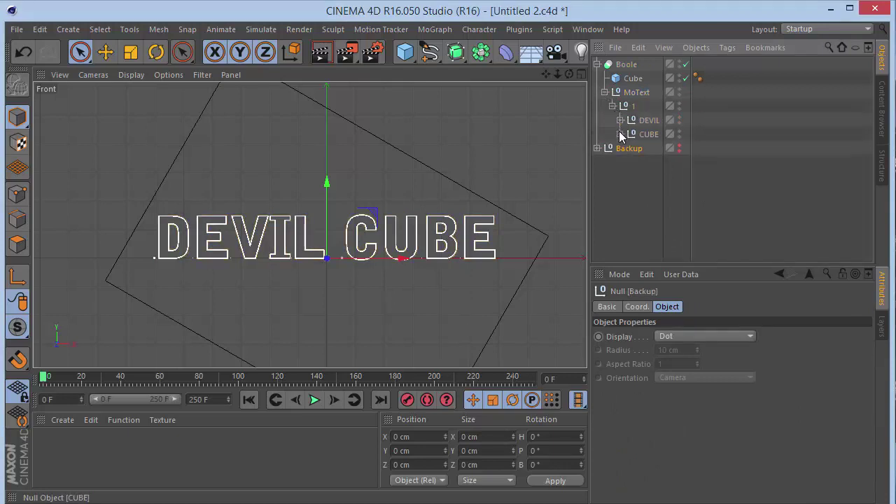
{"action": "left_click", "coordinate": [620, 134]}
{"action": "left_click", "coordinate": [620, 120]}
Step: Convert all the extruded letters of DEVIL and CUBE to editable polygon objects
{"action": "scroll", "coordinate": [700, 239], "scroll_direction": "down", "scroll_amount": 1}
{"action": "left_click", "coordinate": [656, 240]}
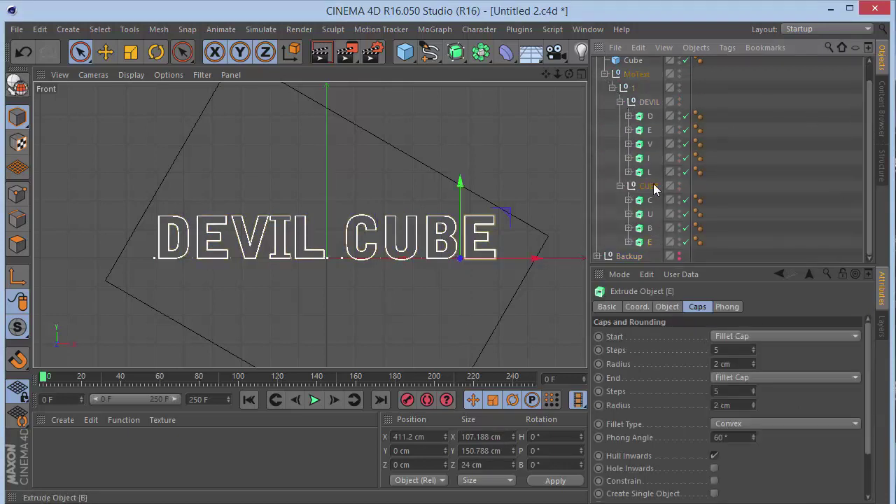
{"action": "left_click", "coordinate": [648, 117], "text": "shift"}
{"action": "key", "text": "c"}
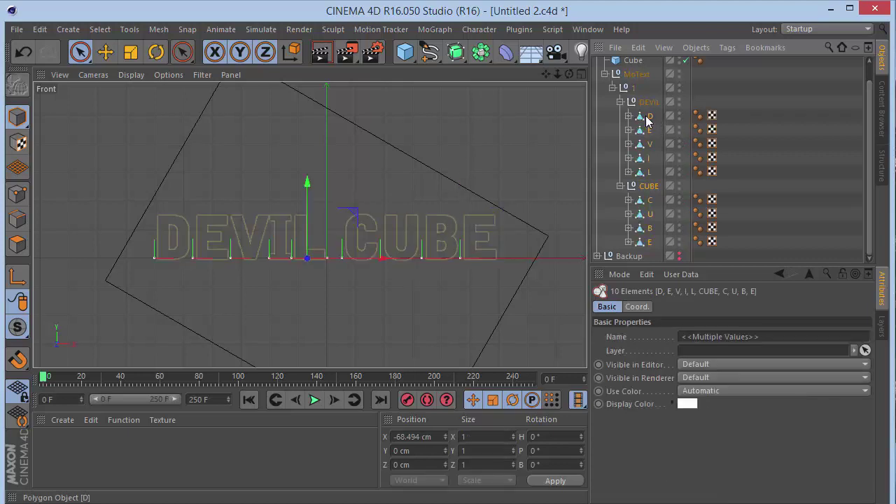
{"action": "left_click", "coordinate": [643, 244]}
Step: Select the MoText null with all its children, including caps and roundings, and merge them with Connect Objects + Delete
{"action": "scroll", "coordinate": [642, 210], "scroll_direction": "up", "scroll_amount": 1}
{"action": "left_click", "coordinate": [636, 91]}
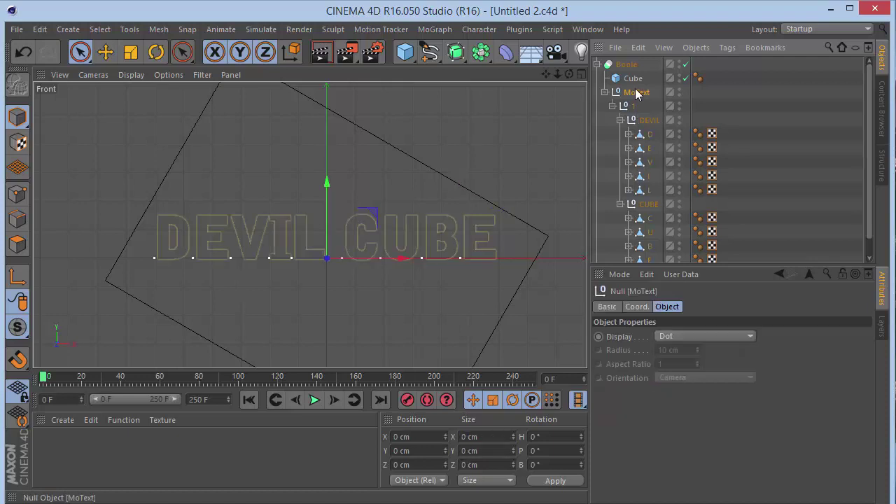
{"action": "scroll", "coordinate": [746, 155], "scroll_direction": "down", "scroll_amount": 1}
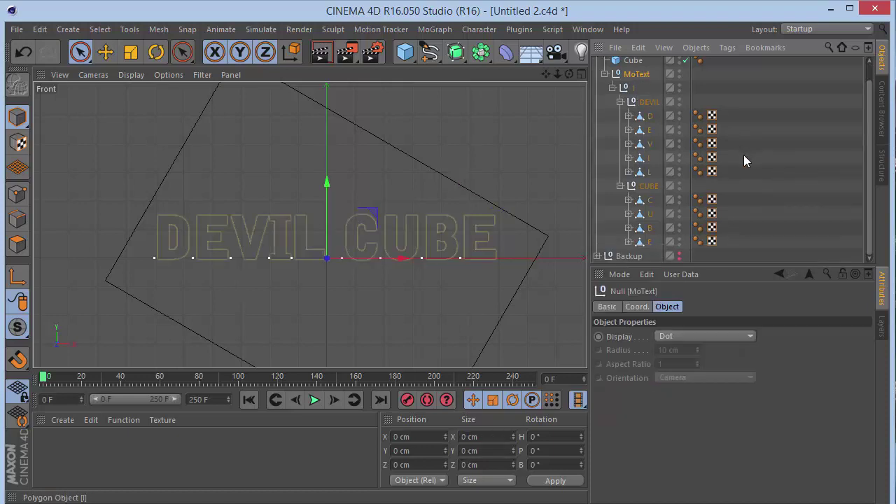
{"action": "left_click", "coordinate": [649, 239], "text": "shift"}
{"action": "right_click", "coordinate": [632, 136]}
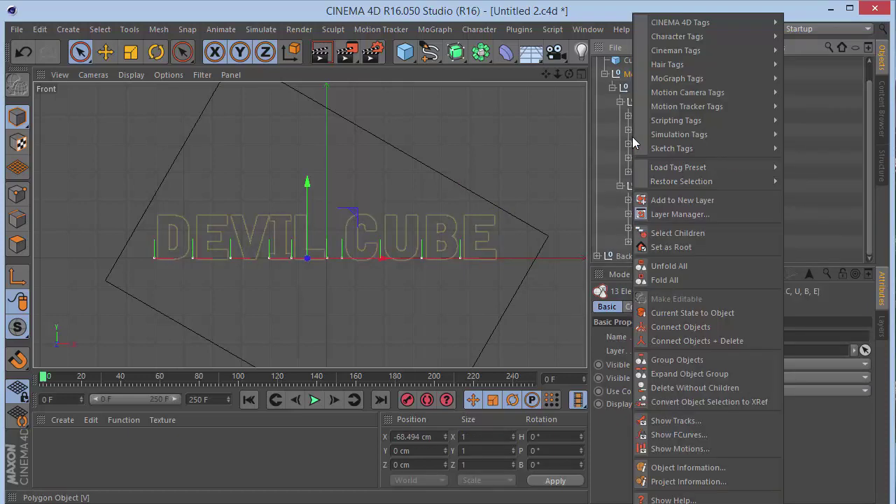
{"action": "left_click", "coordinate": [682, 234]}
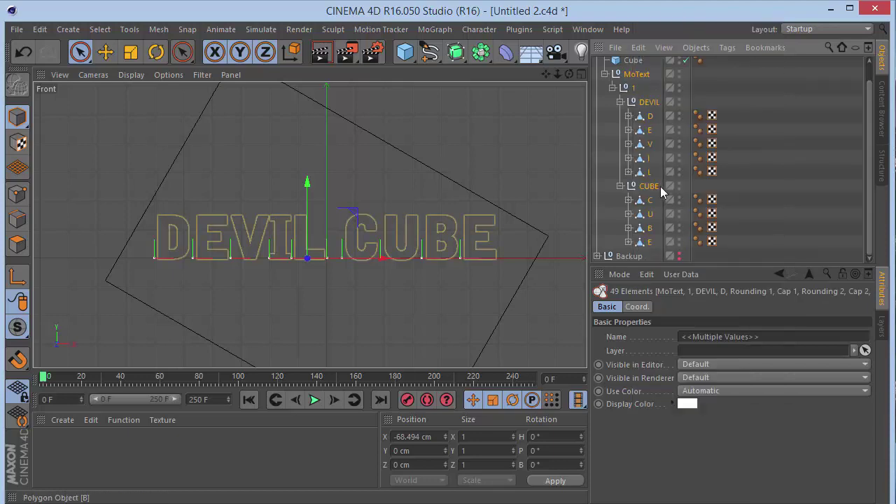
{"action": "left_click", "coordinate": [628, 173]}
{"action": "left_click", "coordinate": [636, 186]}
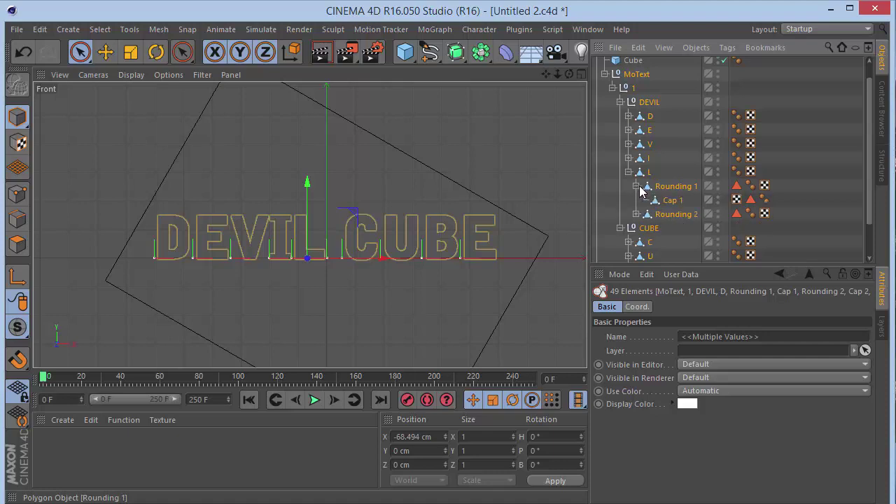
{"action": "right_click", "coordinate": [638, 135]}
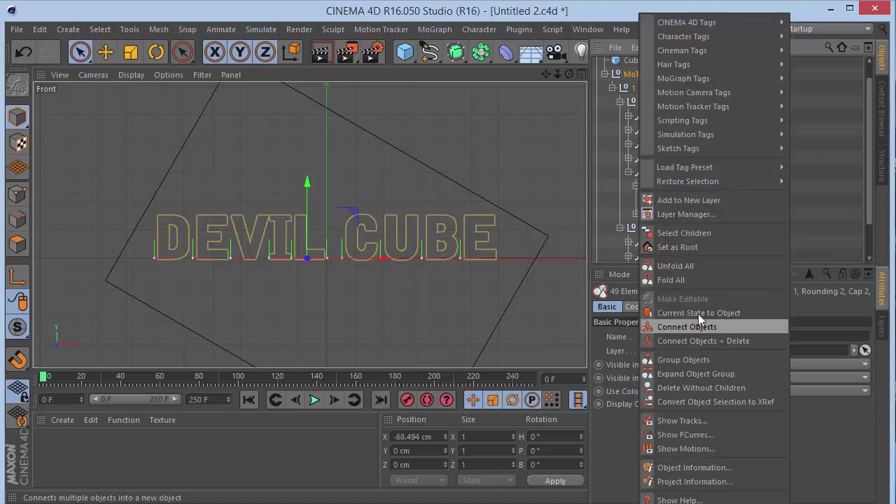
{"action": "left_click", "coordinate": [699, 235]}
{"action": "right_click", "coordinate": [657, 154]}
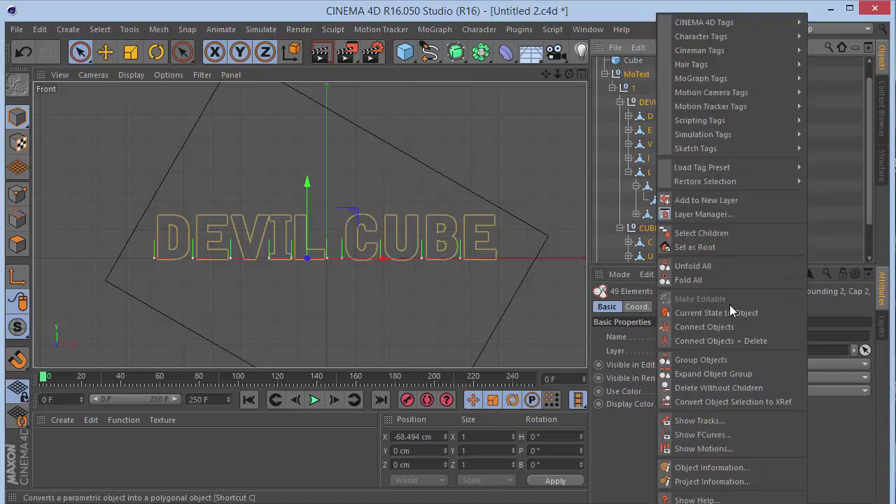
{"action": "left_click", "coordinate": [721, 341]}
{"action": "left_click", "coordinate": [621, 146]}
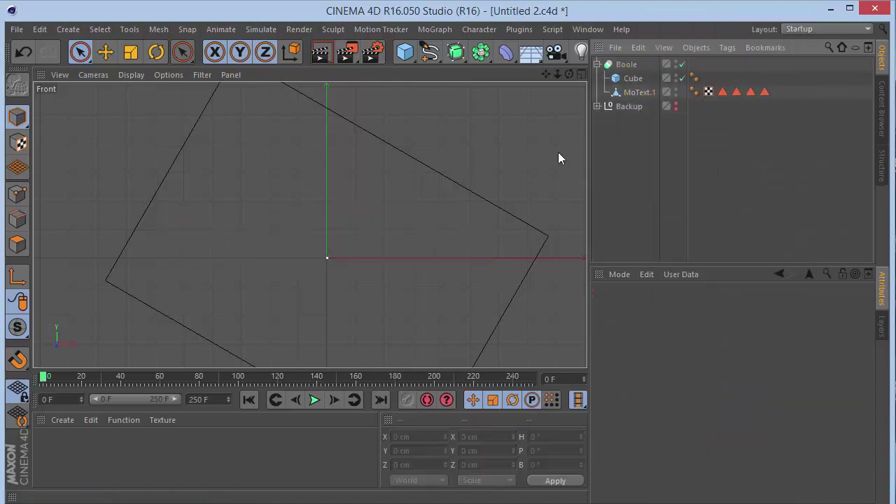
Step: Delete the four selection tags from the merged lettering and rename the object as "Text"
{"action": "left_click", "coordinate": [643, 94]}
{"action": "left_click_drag", "start_coordinate": [785, 112], "coordinate": [724, 68]}
{"action": "key", "text": "Delete"}
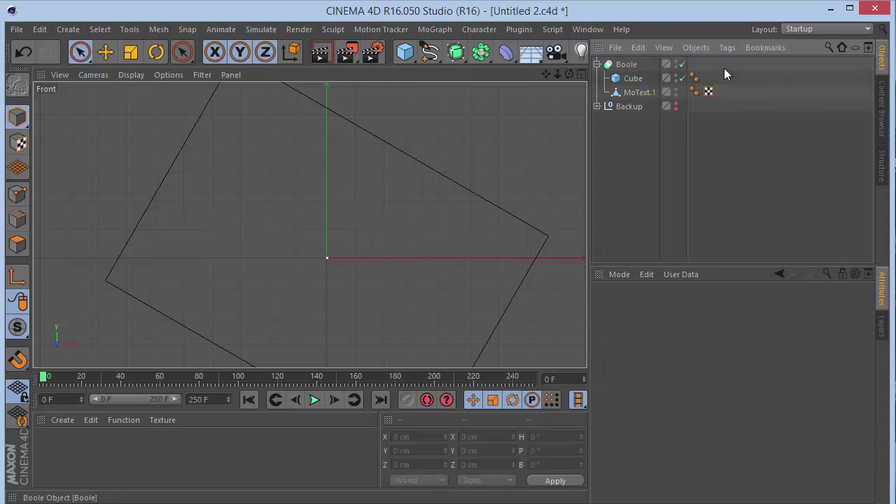
{"action": "double_click", "coordinate": [630, 92]}
{"action": "type", "text": "Text"}
{"action": "key", "text": "Return"}
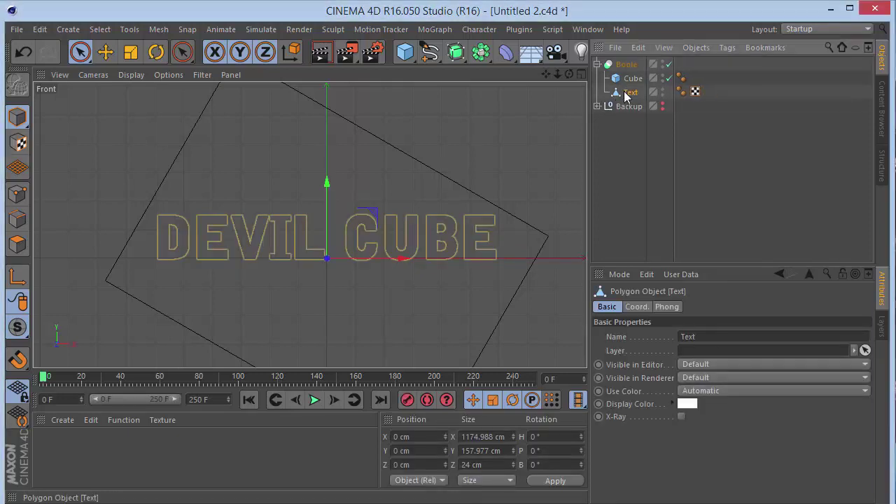
{"action": "left_click", "coordinate": [596, 219]}
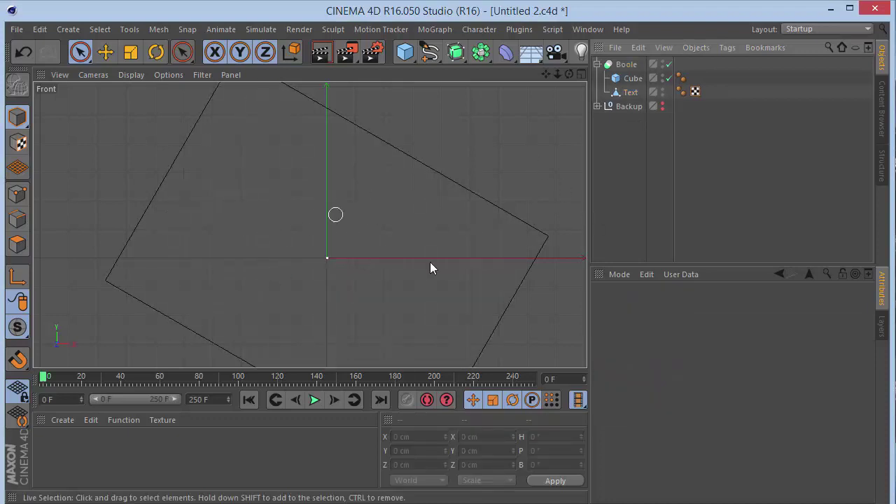
Step: Reorder the Boole's children so Text comes before Cube, and inspect the result in perspective
{"action": "key", "text": "F1"}
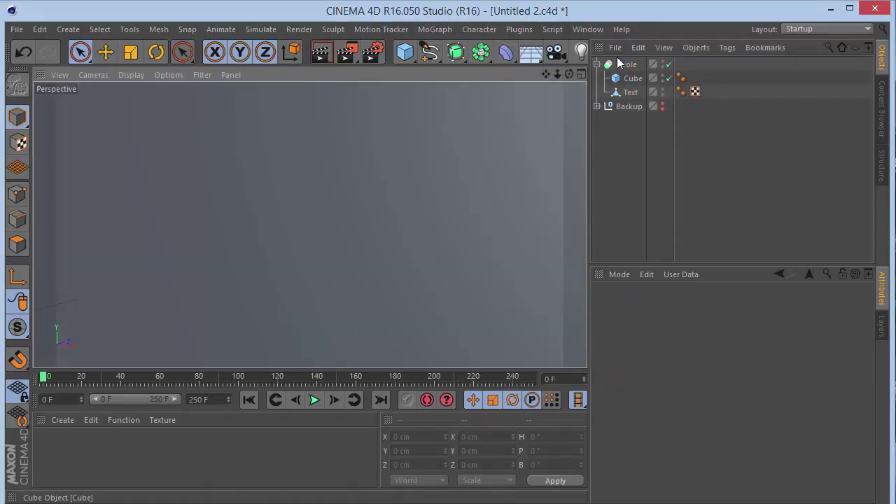
{"action": "mouse_move", "coordinate": [557, 73]}
{"action": "left_mouse_down"}
{"action": "mouse_move", "coordinate": [525, 80]}
{"action": "mouse_move", "coordinate": [557, 73]}
{"action": "left_mouse_up"}
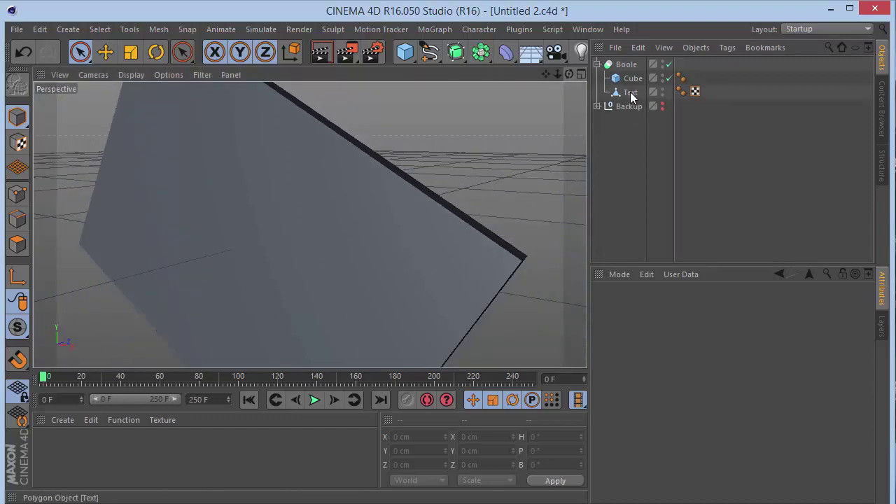
{"action": "left_click_drag", "start_coordinate": [629, 74], "coordinate": [628, 70]}
{"action": "left_click", "coordinate": [632, 136]}
{"action": "left_click_drag", "start_coordinate": [569, 74], "coordinate": [525, 112]}
{"action": "left_click_drag", "start_coordinate": [568, 70], "coordinate": [599, 72]}
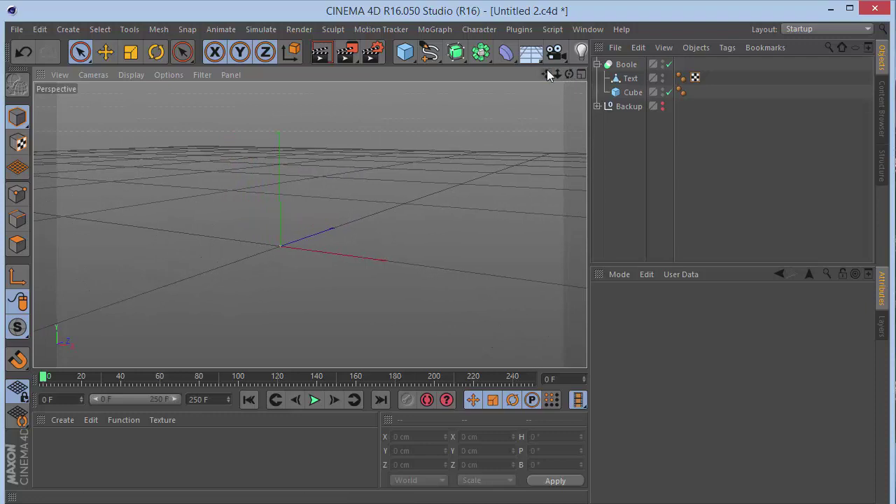
Step: In the front view, switch to world axes and move the cube along X to about 369 cm
{"action": "key", "text": "F4"}
{"action": "left_click", "coordinate": [629, 78]}
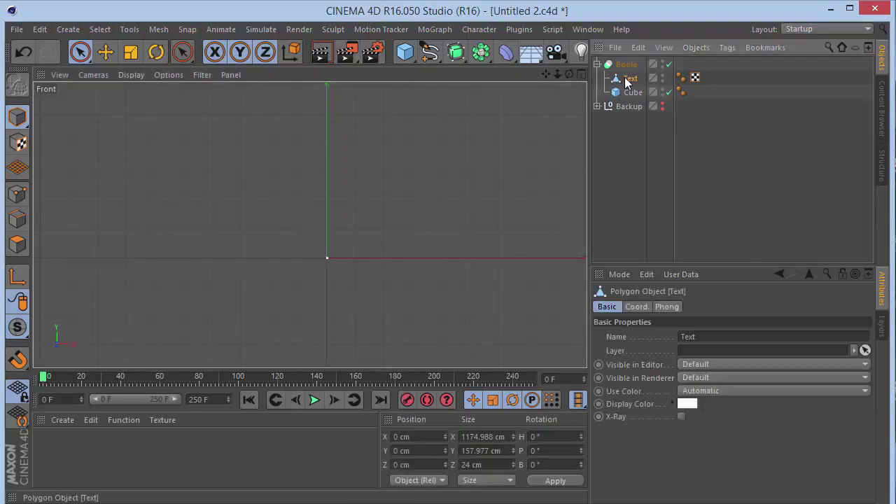
{"action": "left_click", "coordinate": [632, 91]}
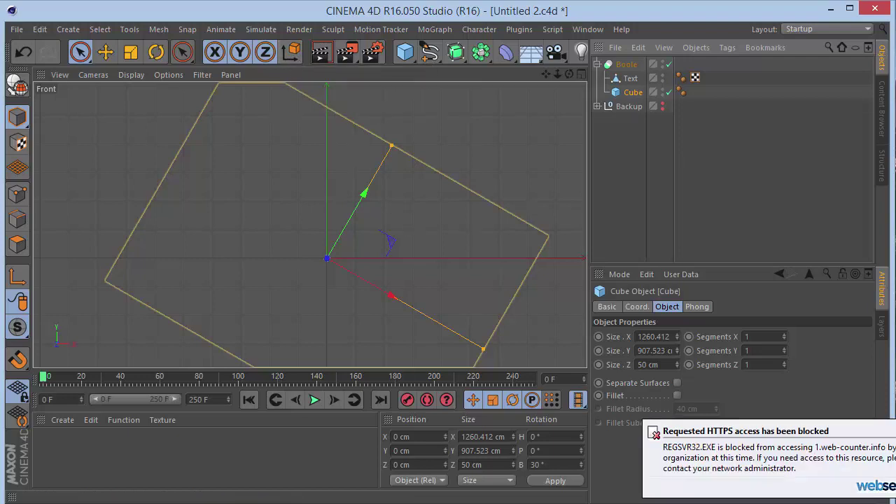
{"action": "left_click", "coordinate": [294, 56]}
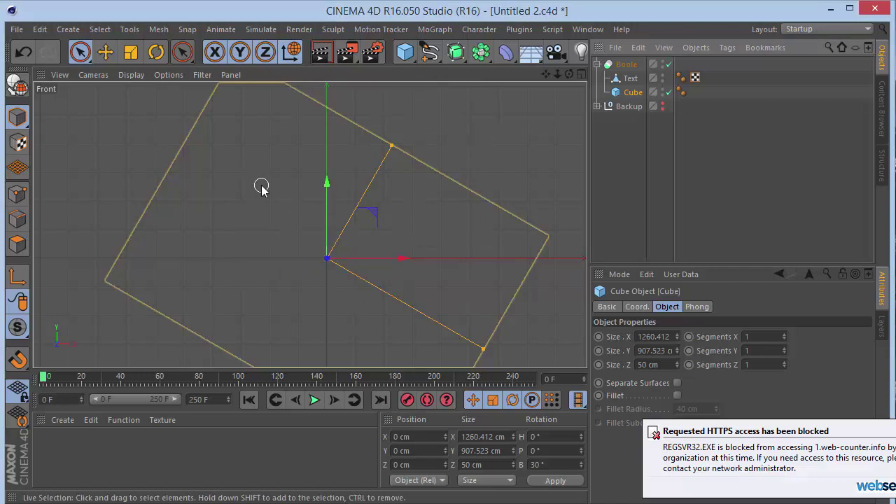
{"action": "left_click_drag", "start_coordinate": [372, 258], "coordinate": [476, 259]}
Step: Examine the slanted cut through the lettering in perspective from several angles
{"action": "key", "text": "F1"}
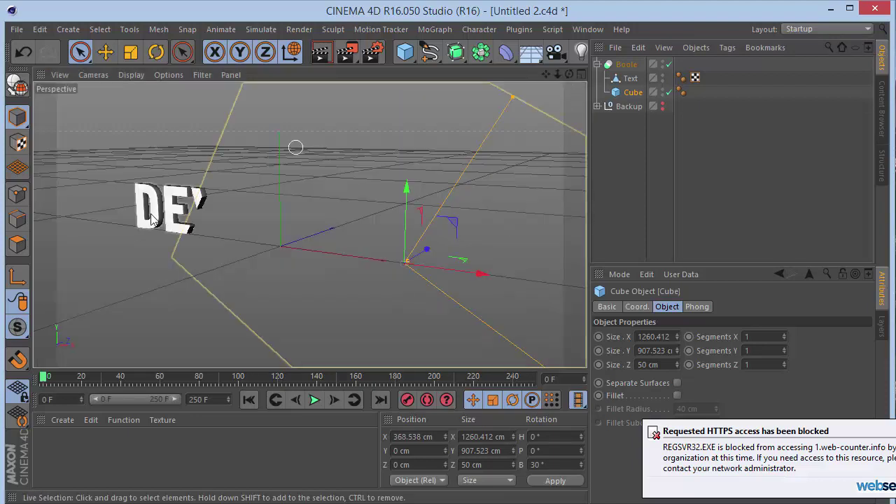
{"action": "scroll", "coordinate": [177, 206], "scroll_direction": "up", "scroll_amount": 3}
{"action": "scroll", "coordinate": [176, 207], "scroll_direction": "up", "scroll_amount": 5}
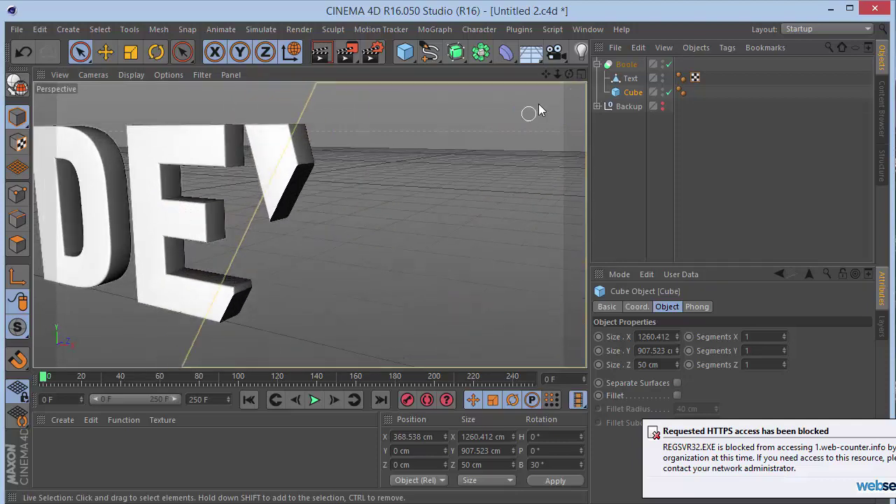
{"action": "left_click_drag", "start_coordinate": [568, 74], "coordinate": [542, 74]}
{"action": "left_click_drag", "start_coordinate": [309, 223], "coordinate": [309, 223]}
{"action": "left_click_drag", "start_coordinate": [558, 74], "coordinate": [543, 74]}
{"action": "left_click_drag", "start_coordinate": [309, 224], "coordinate": [310, 224]}
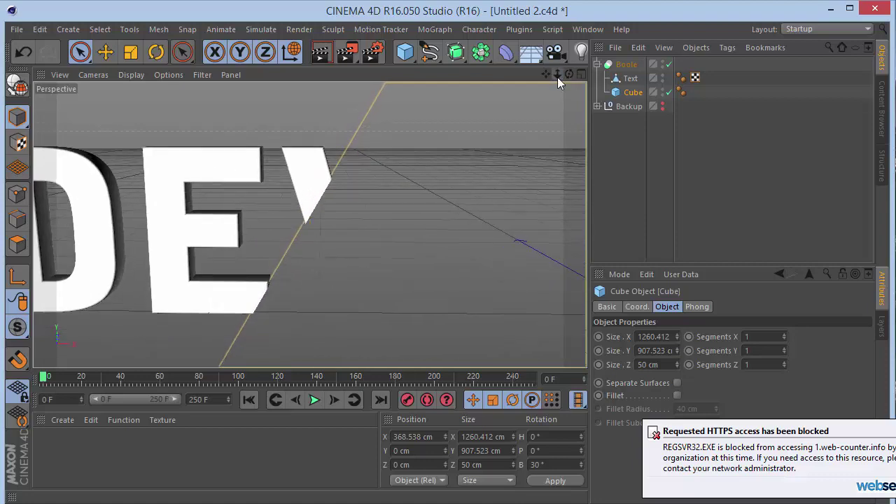
{"action": "left_click_drag", "start_coordinate": [569, 74], "coordinate": [309, 223]}
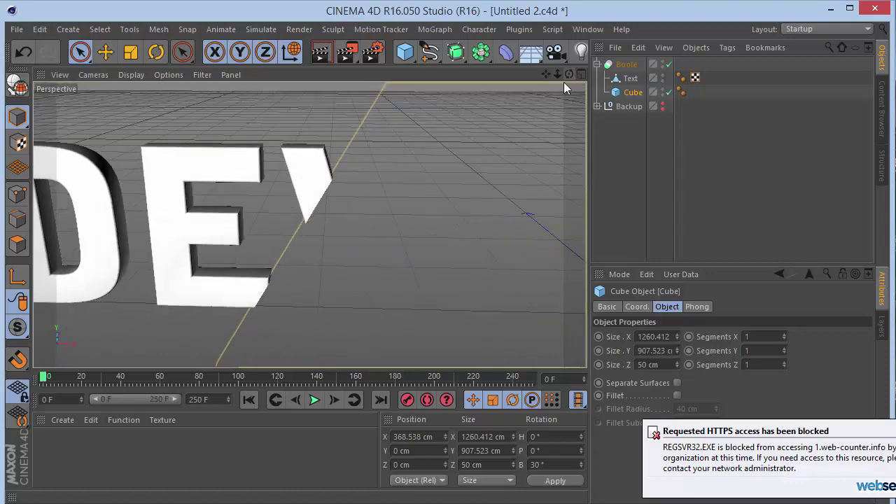
Step: Return to the front view and move the cube back along X to about 34 cm
{"action": "key", "text": "F4"}
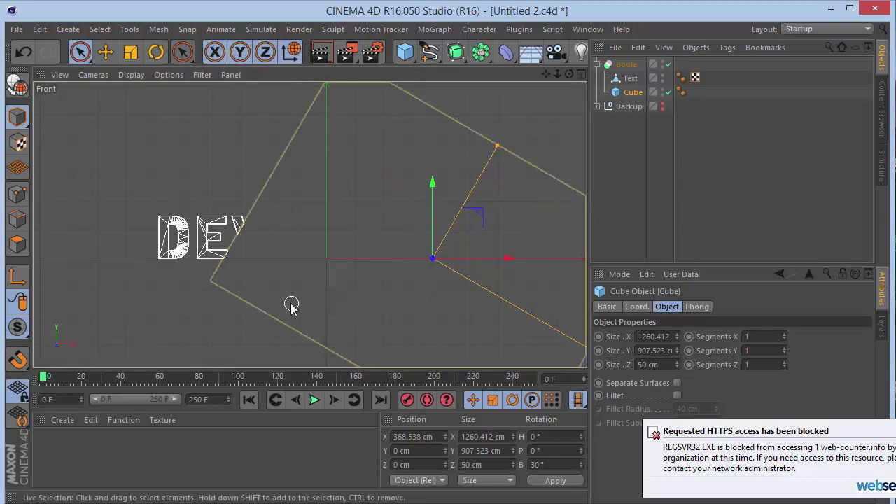
{"action": "left_click_drag", "start_coordinate": [479, 258], "coordinate": [421, 259]}
{"action": "left_click_drag", "start_coordinate": [404, 270], "coordinate": [381, 272]}
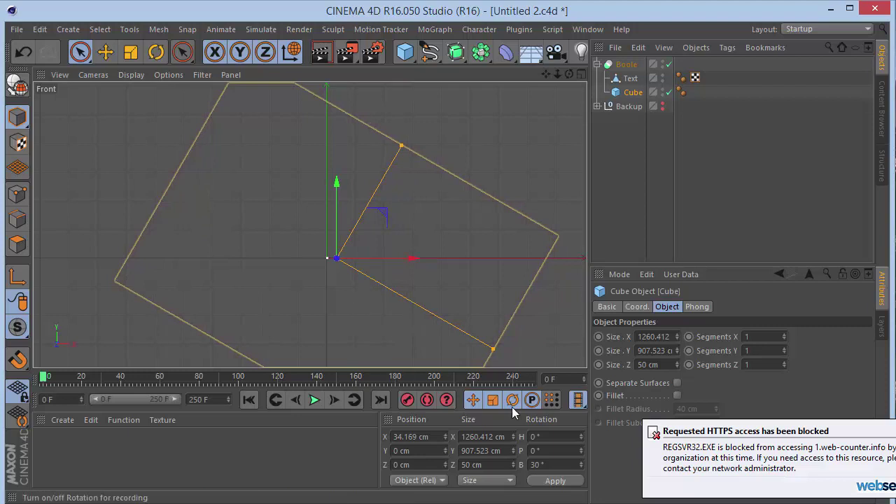
Step: Keyframe the cube's X position at frame 0 and set that position to 0 cm
{"action": "left_click", "coordinate": [598, 337], "text": "ctrl"}
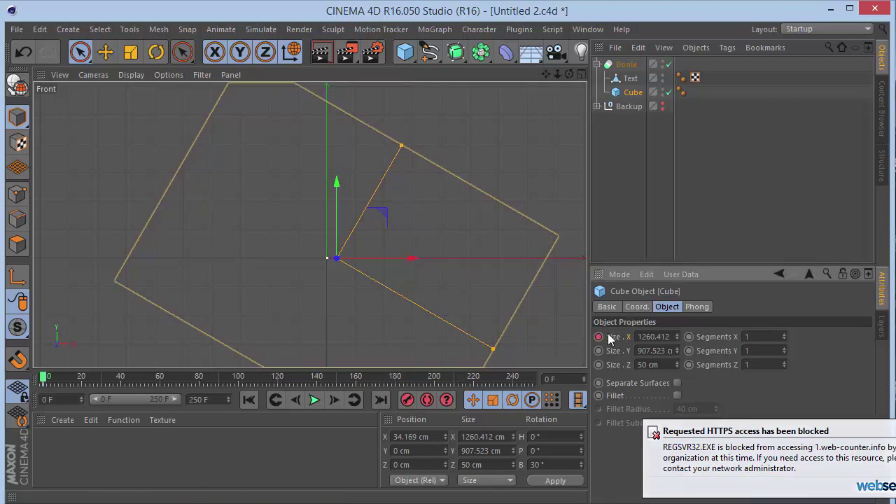
{"action": "left_click", "coordinate": [647, 308]}
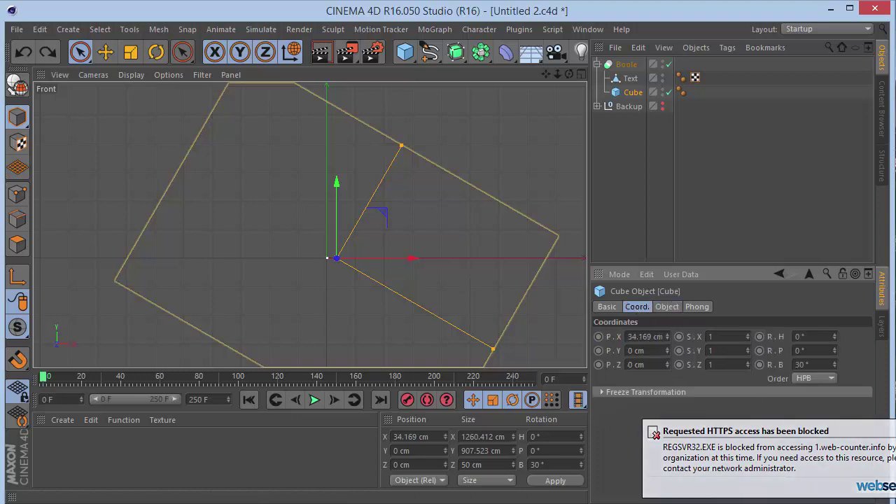
{"action": "left_click", "coordinate": [598, 336], "text": "ctrl"}
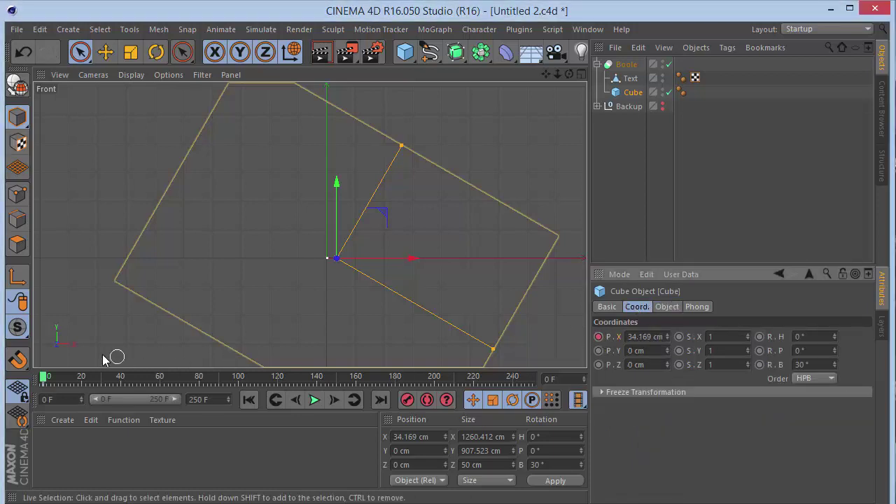
{"action": "left_click_drag", "start_coordinate": [42, 376], "coordinate": [4, 382]}
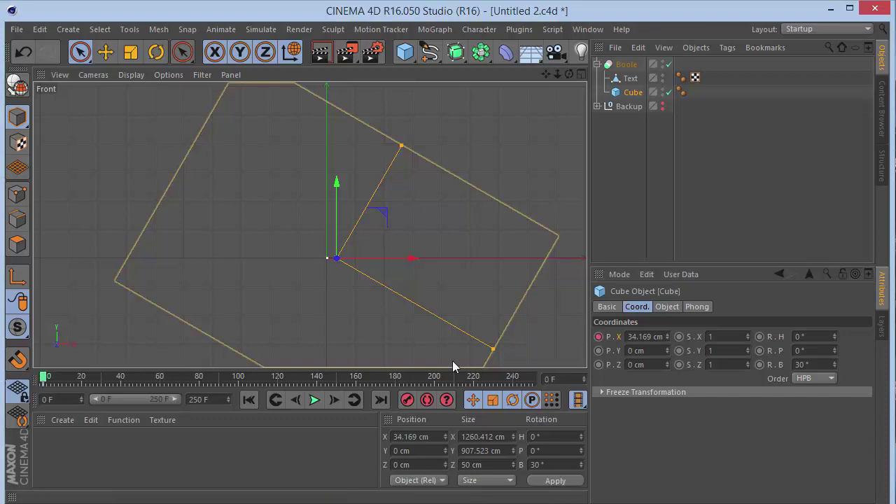
{"action": "left_click", "coordinate": [634, 337]}
{"action": "type", "text": "0"}
{"action": "key", "text": "Return"}
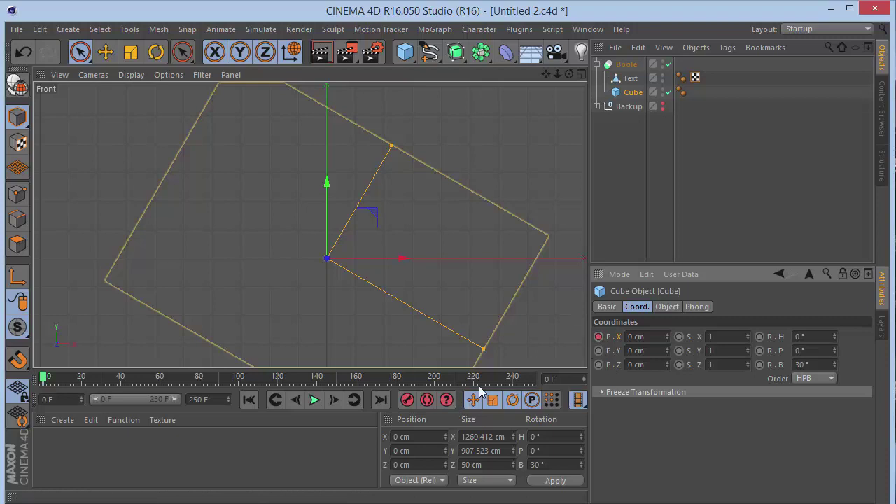
Step: At frame 200, move the cube along X to about 1335 cm and keyframe its X position
{"action": "left_click", "coordinate": [437, 378]}
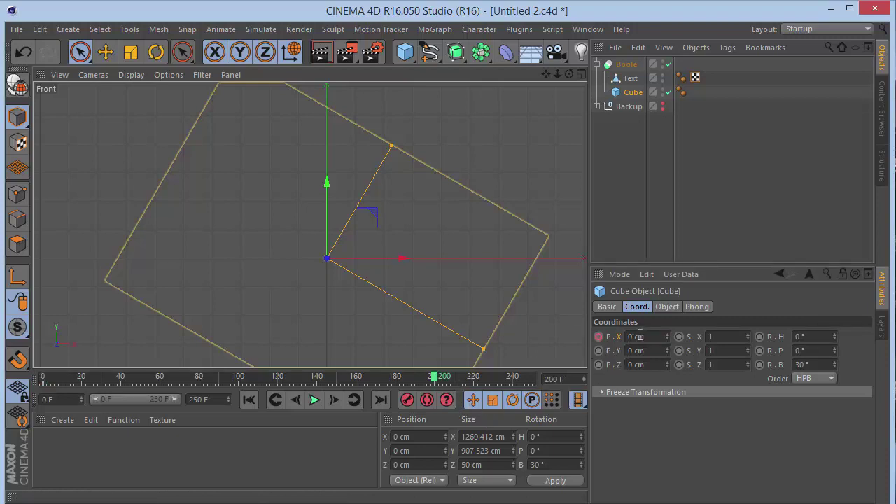
{"action": "left_click_drag", "start_coordinate": [400, 258], "coordinate": [607, 258]}
{"action": "left_click_drag", "start_coordinate": [430, 273], "coordinate": [517, 273]}
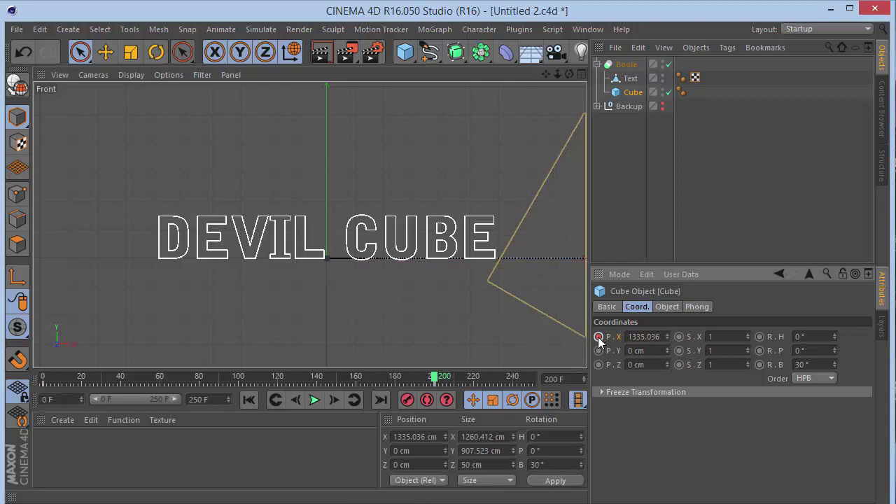
{"action": "left_click", "coordinate": [643, 243]}
Step: Play the reveal animation from the start in the perspective view with the whole lettering in frame
{"action": "key", "text": "F1"}
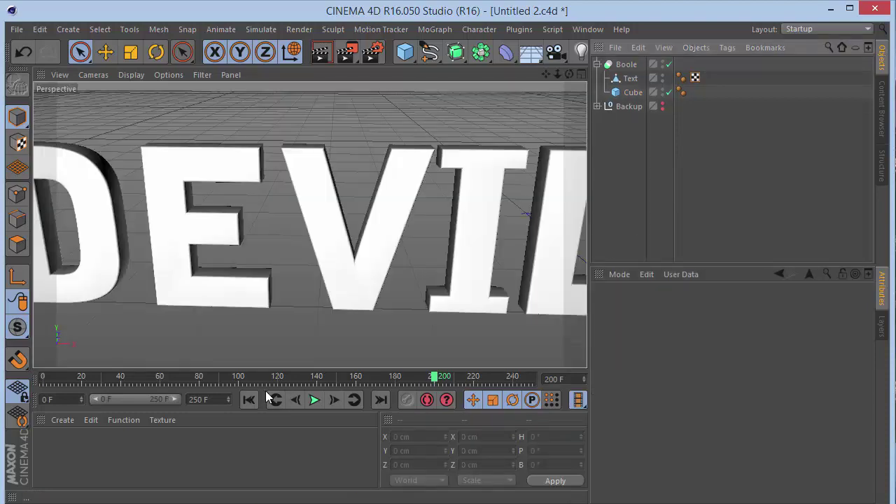
{"action": "left_click_drag", "start_coordinate": [557, 74], "coordinate": [471, 75]}
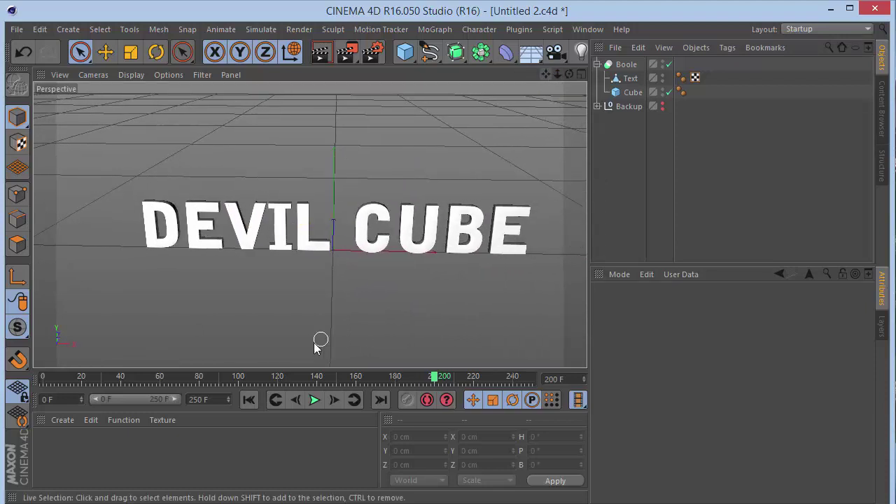
{"action": "left_click", "coordinate": [248, 399]}
{"action": "left_click", "coordinate": [314, 399]}
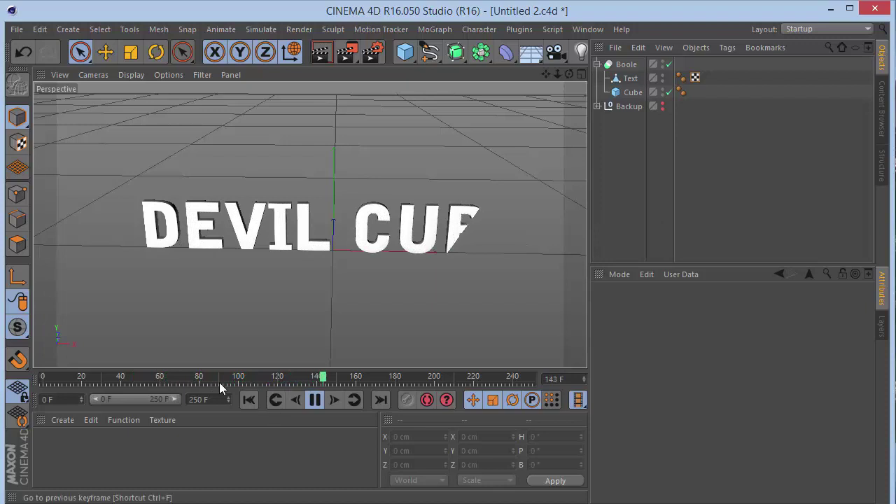
{"action": "left_click", "coordinate": [187, 381]}
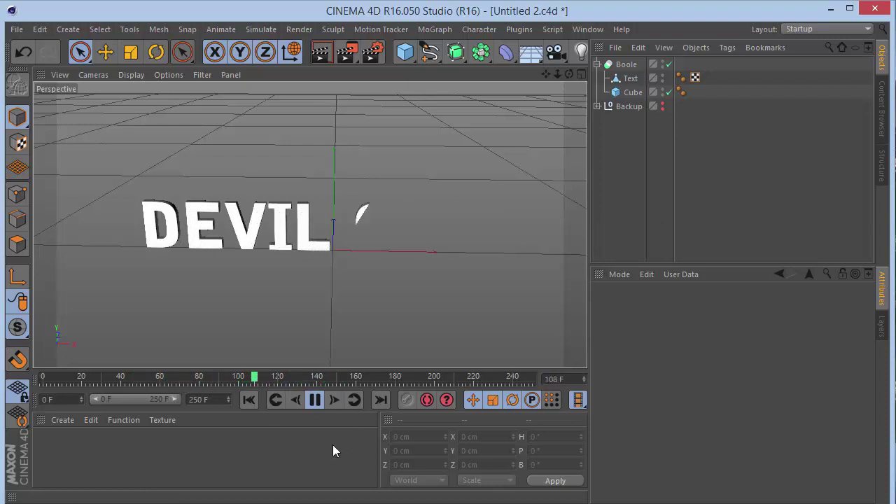
{"action": "left_click", "coordinate": [314, 399]}
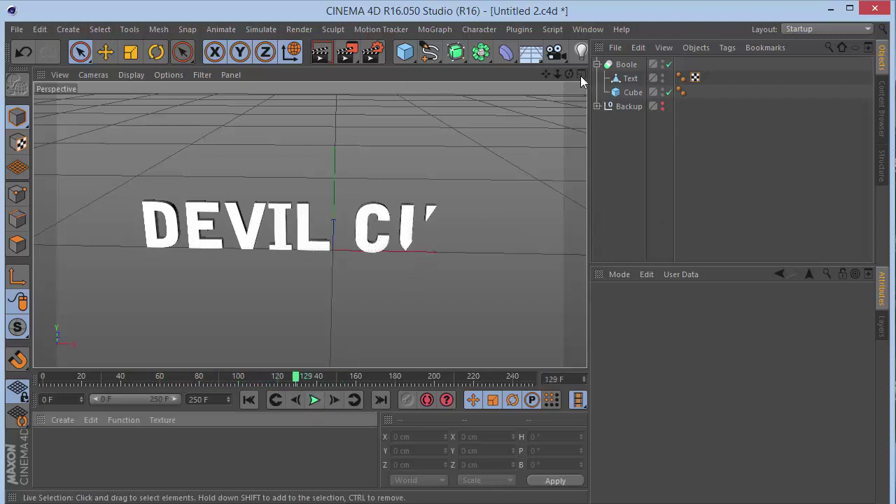
Step: Set the Boole cube's Z size to 100 cm, disabling the Boole while checking the cube's depth and re-enabling it
{"action": "left_click", "coordinate": [669, 65]}
{"action": "left_click_drag", "start_coordinate": [569, 74], "coordinate": [438, 224]}
{"action": "left_click", "coordinate": [630, 91]}
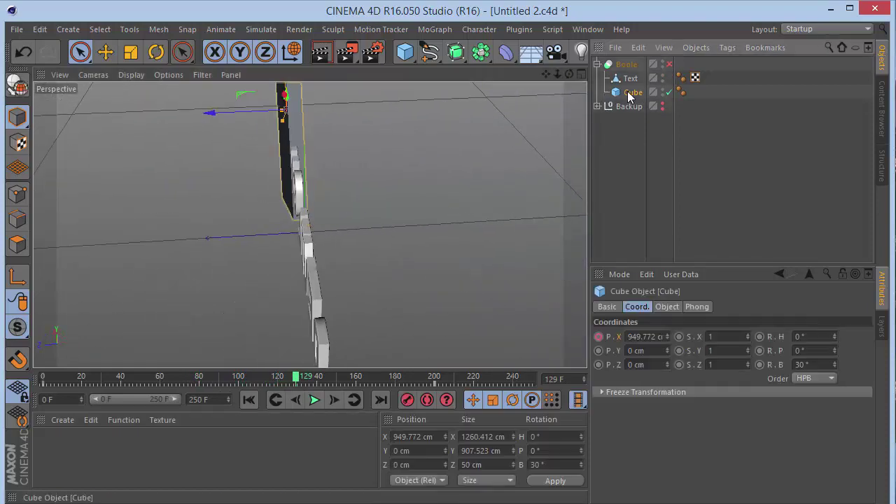
{"action": "left_click", "coordinate": [666, 306]}
{"action": "left_click", "coordinate": [669, 365]}
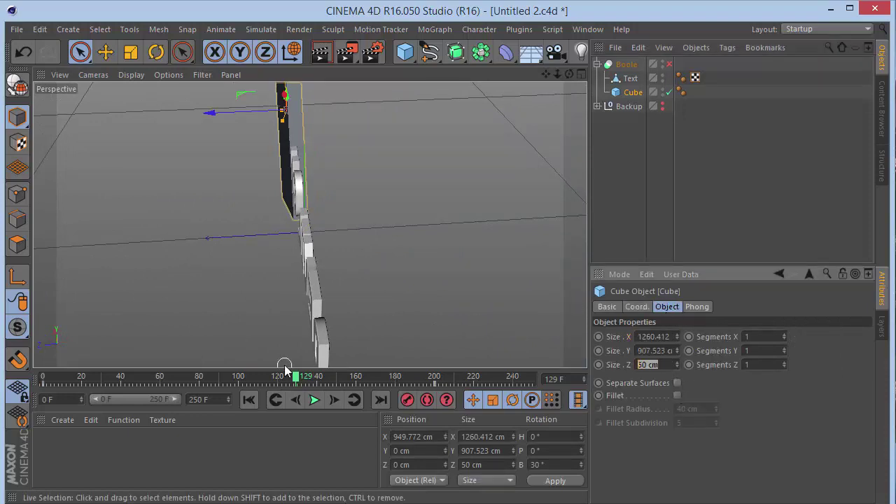
{"action": "left_click", "coordinate": [668, 64]}
Step: View the lettering from the front at an angle and replay the reveal with the thicker cube
{"action": "left_click_drag", "start_coordinate": [570, 74], "coordinate": [441, 52]}
{"action": "left_click_drag", "start_coordinate": [296, 377], "coordinate": [237, 376]}
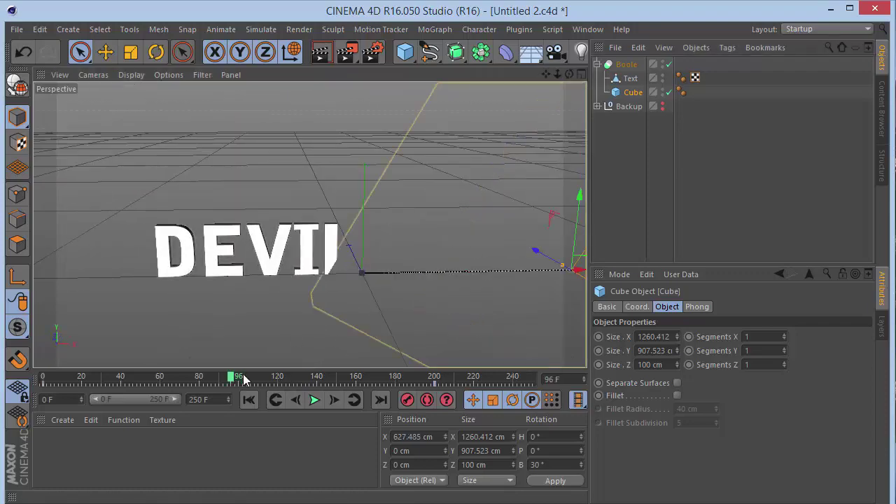
{"action": "left_click", "coordinate": [314, 399]}
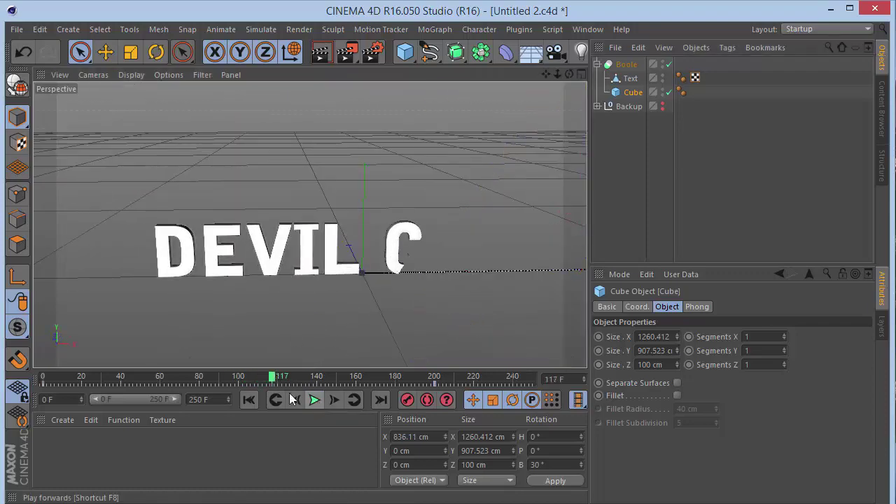
{"action": "left_click_drag", "start_coordinate": [238, 378], "coordinate": [296, 377]}
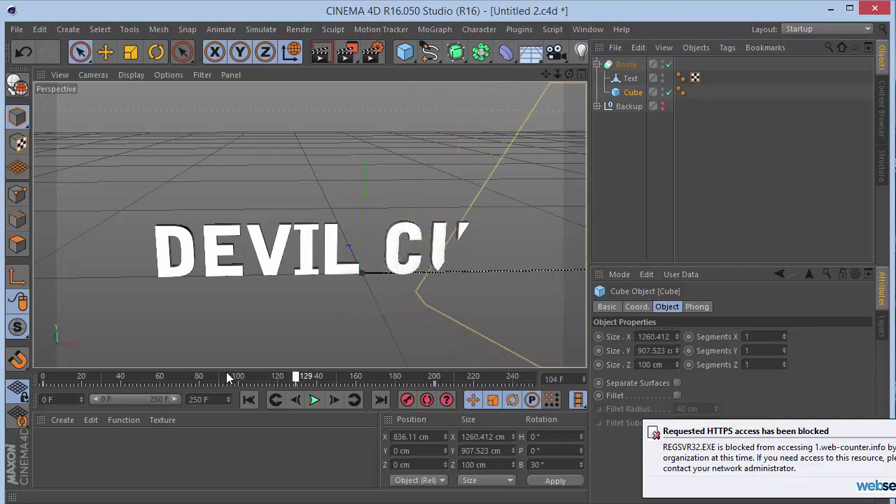
{"action": "left_click", "coordinate": [204, 376]}
{"action": "left_click", "coordinate": [314, 399]}
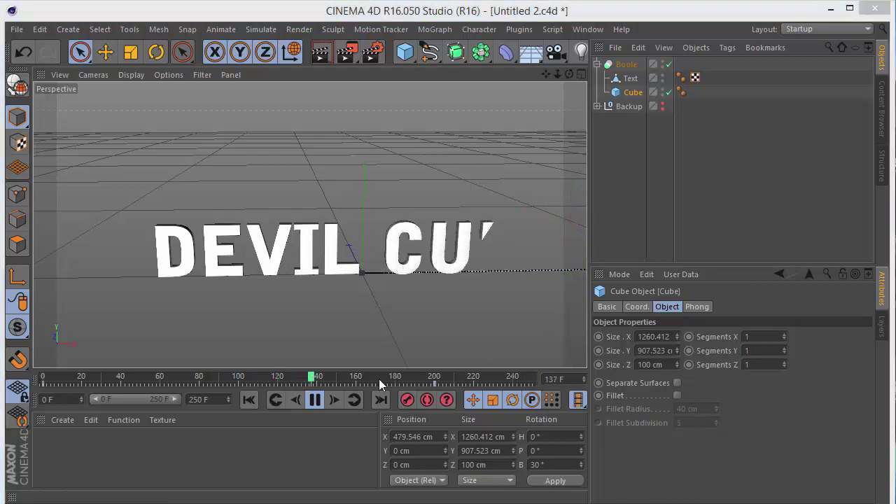
{"action": "left_click", "coordinate": [315, 400]}
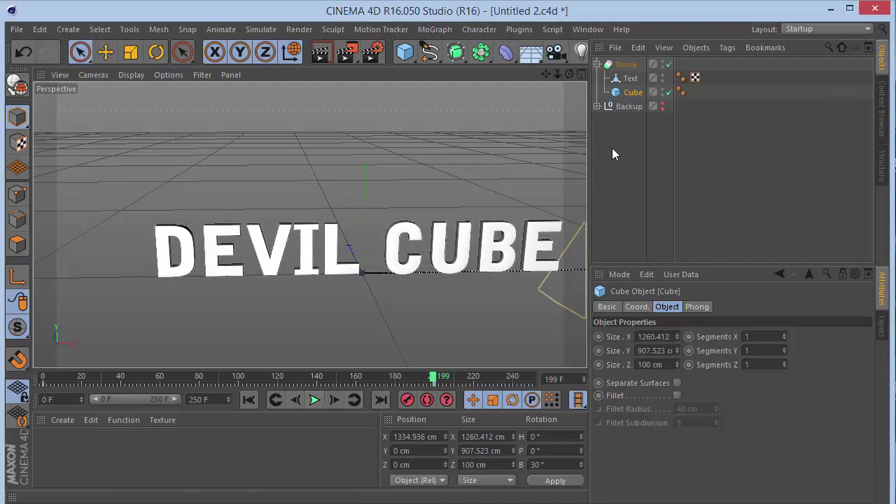
Step: Select all polygons of the Text object in polygon mode
{"action": "left_click", "coordinate": [622, 78]}
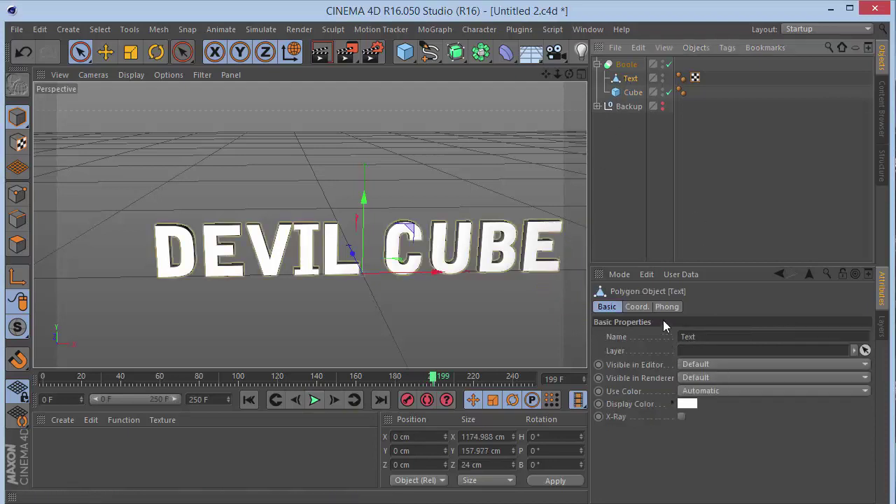
{"action": "left_click", "coordinate": [646, 304]}
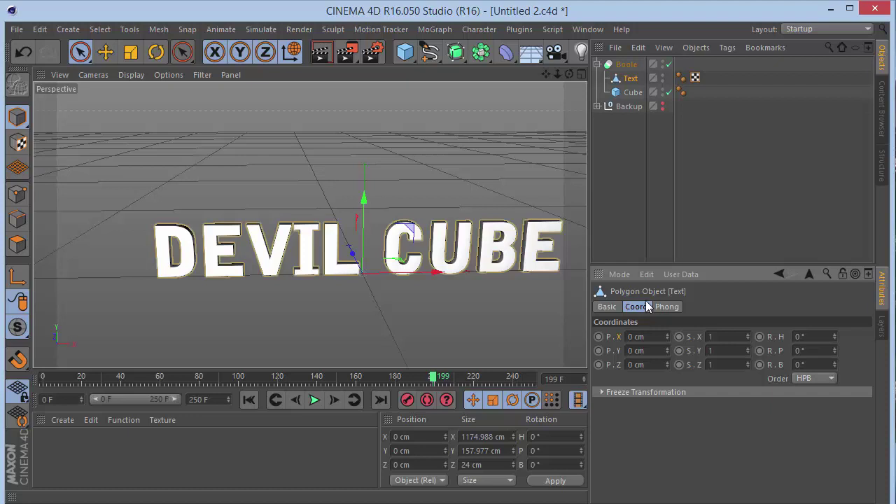
{"action": "left_click", "coordinate": [18, 243]}
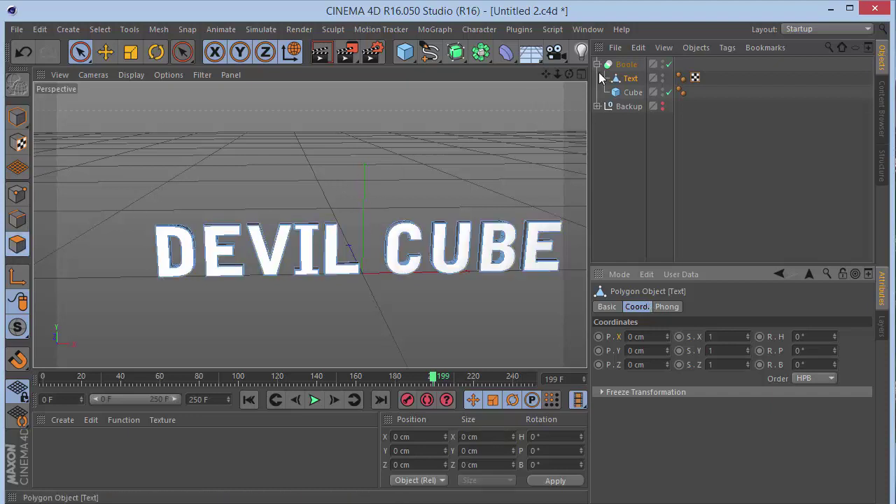
{"action": "right_click", "coordinate": [330, 144]}
{"action": "left_click", "coordinate": [288, 150]}
{"action": "key", "text": "ctrl+a"}
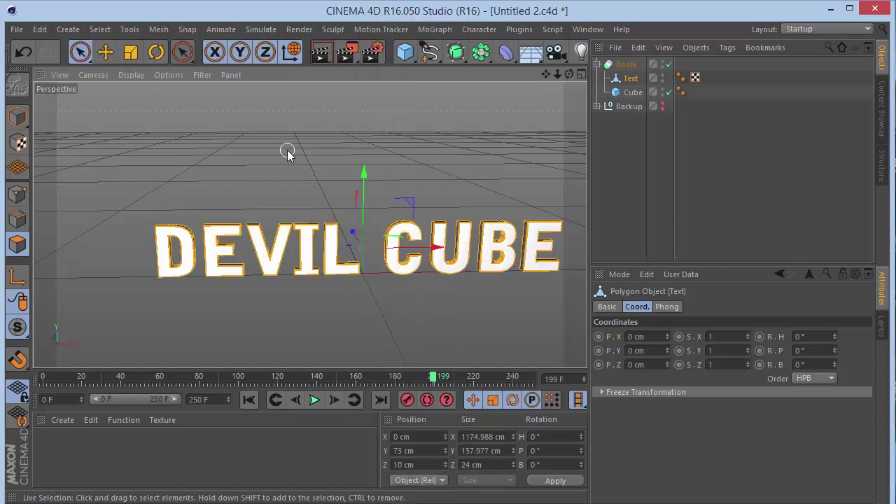
Step: Try to subdivide the selected polygons of the lettering
{"action": "right_click", "coordinate": [288, 152]}
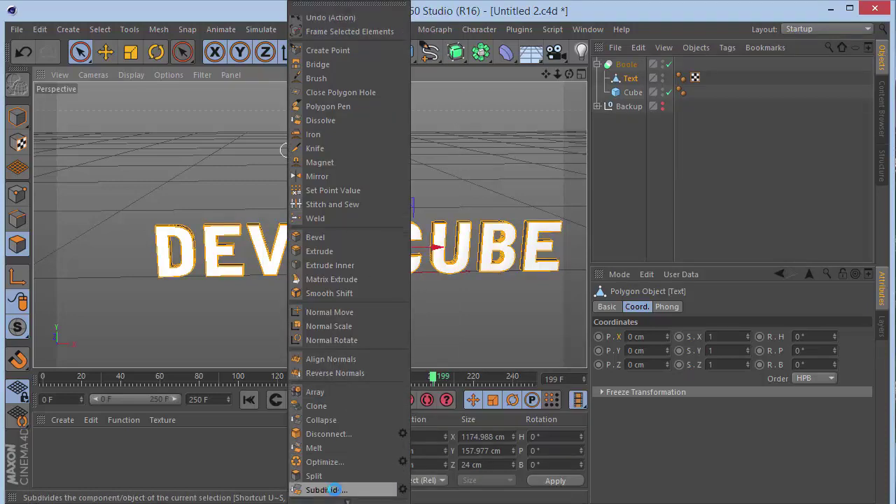
{"action": "left_click", "coordinate": [323, 490]}
{"action": "left_click", "coordinate": [448, 335]}
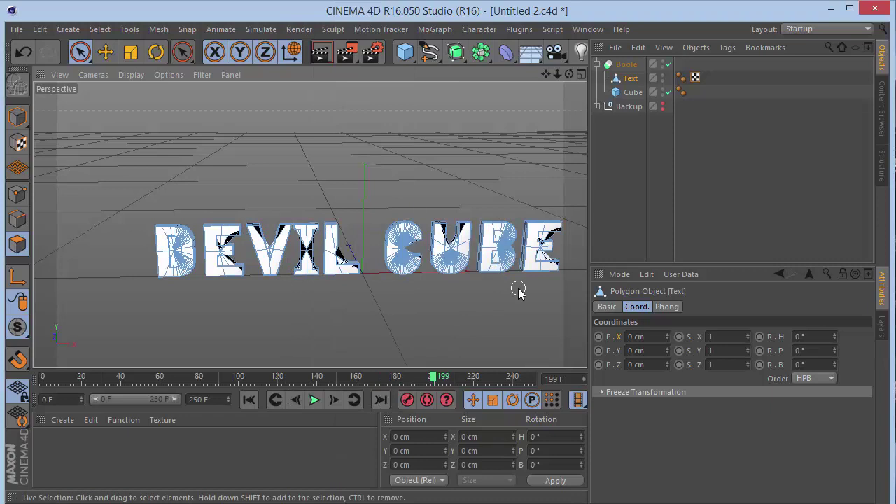
{"action": "key", "text": "ctrl+a"}
Step: Optimize the selected polygons of the Text object and deselect the object
{"action": "right_click", "coordinate": [334, 156]}
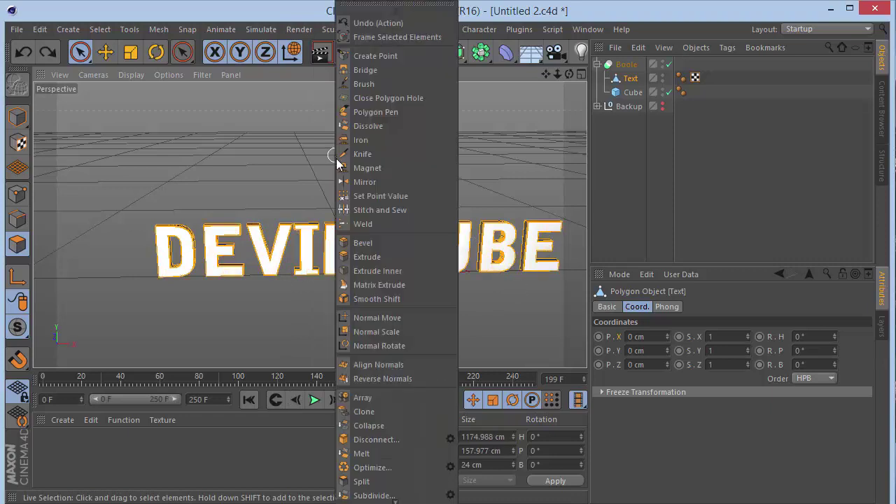
{"action": "left_click", "coordinate": [378, 403]}
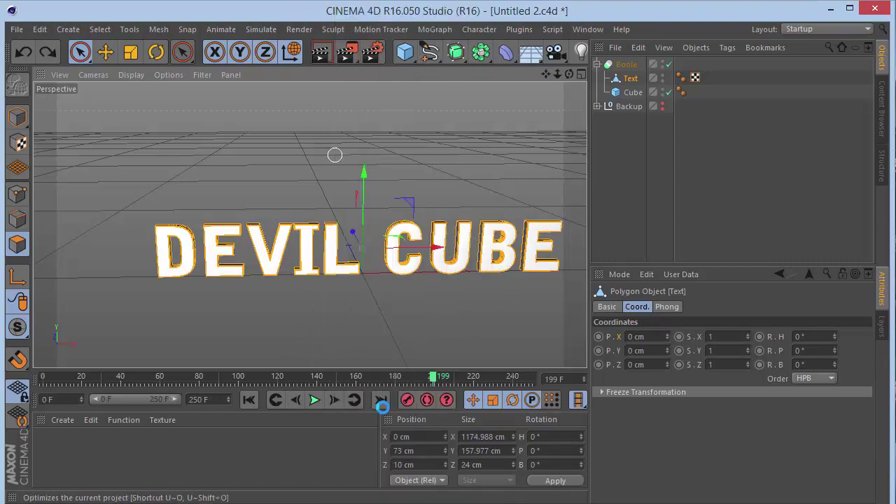
{"action": "left_click", "coordinate": [641, 183]}
Step: Replay the reveal repeatedly around frames 90 to 130 and examine the slanted cut edge from another angle
{"action": "left_click", "coordinate": [275, 399]}
{"action": "left_click", "coordinate": [314, 401]}
{"action": "left_click", "coordinate": [313, 400]}
{"action": "left_click", "coordinate": [313, 403]}
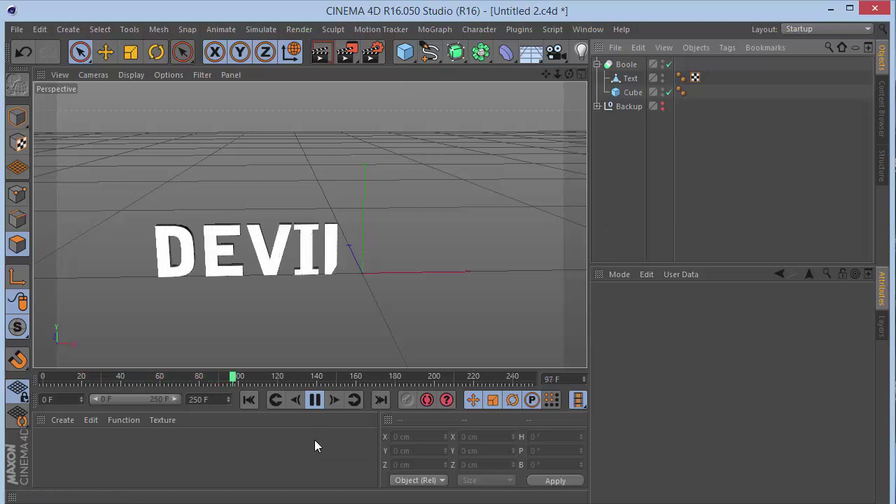
{"action": "left_click", "coordinate": [241, 374]}
{"action": "left_click", "coordinate": [317, 401]}
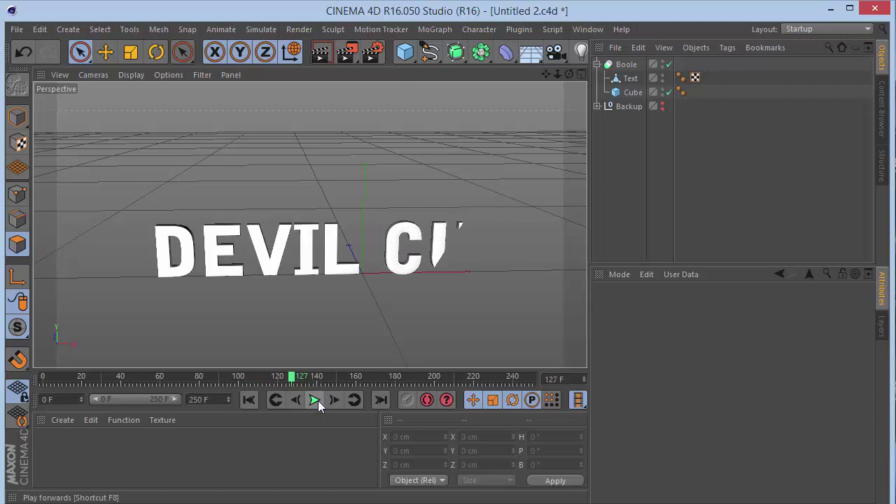
{"action": "left_click_drag", "start_coordinate": [293, 381], "coordinate": [248, 379]}
{"action": "left_click", "coordinate": [314, 400]}
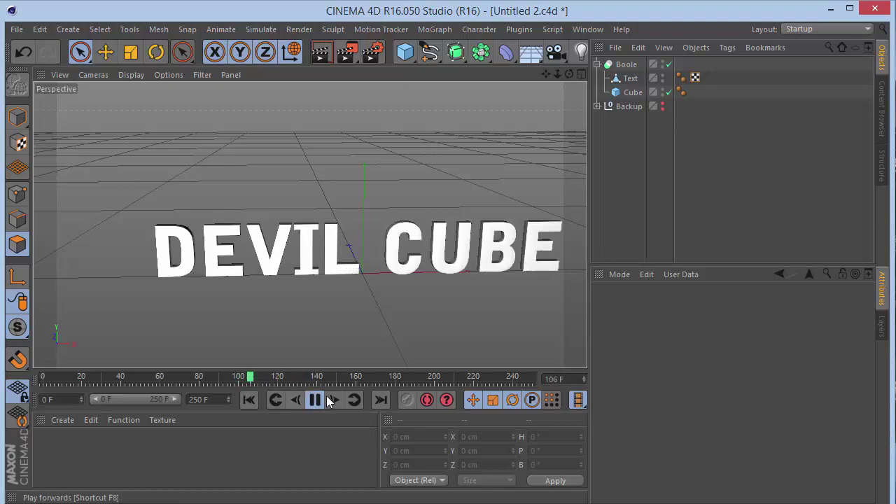
{"action": "left_click", "coordinate": [221, 375]}
{"action": "left_click", "coordinate": [312, 399]}
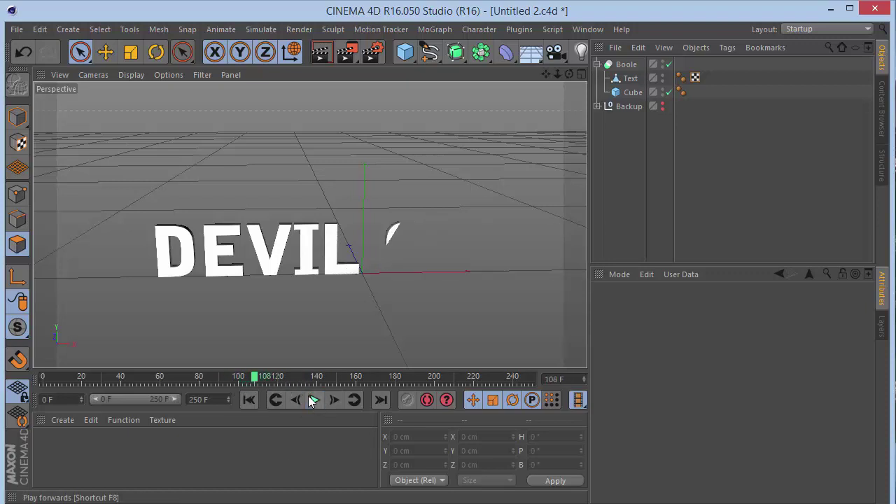
{"action": "left_click", "coordinate": [217, 380]}
{"action": "left_click", "coordinate": [313, 399]}
{"action": "left_click", "coordinate": [314, 400]}
{"action": "left_click", "coordinate": [320, 400]}
{"action": "left_click", "coordinate": [322, 399]}
{"action": "left_click", "coordinate": [321, 400]}
{"action": "left_click", "coordinate": [321, 399]}
{"action": "left_click", "coordinate": [322, 399]}
{"action": "left_click", "coordinate": [320, 403]}
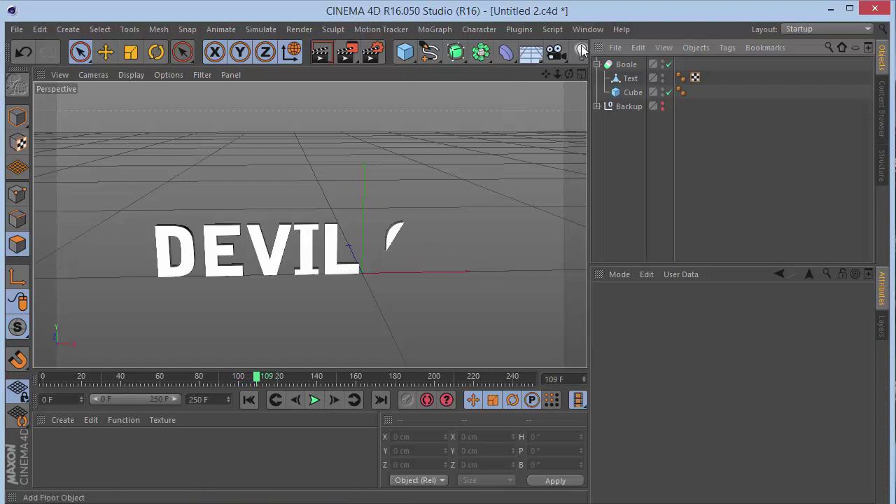
{"action": "left_click_drag", "start_coordinate": [569, 74], "coordinate": [448, 44]}
{"action": "left_click_drag", "start_coordinate": [309, 224], "coordinate": [570, 77]}
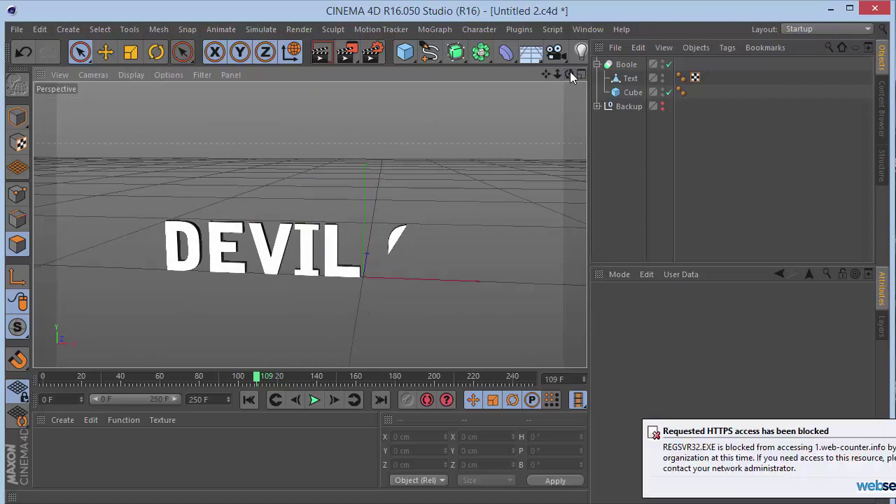
{"action": "left_click", "coordinate": [633, 91]}
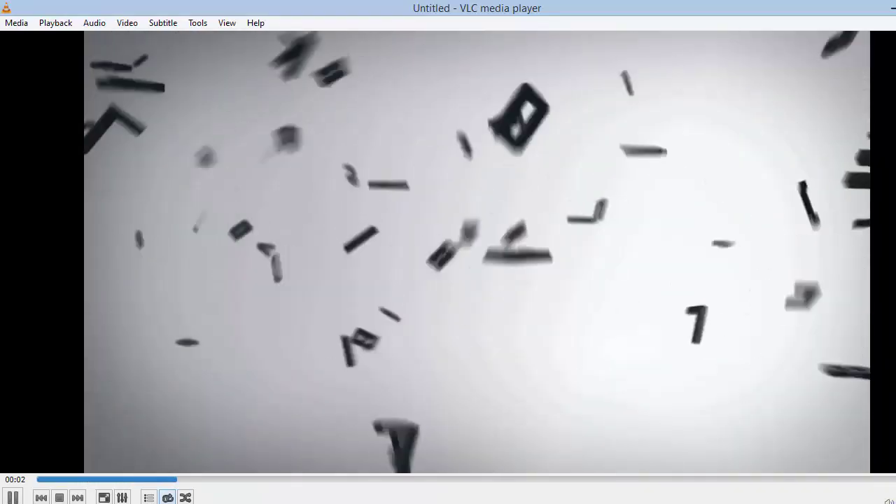
Step: Play and pause the reference animation in VLC media player to examine the red reveal edge and scattering pieces, and return to CINEMA 4D
{"action": "key", "text": "space"}
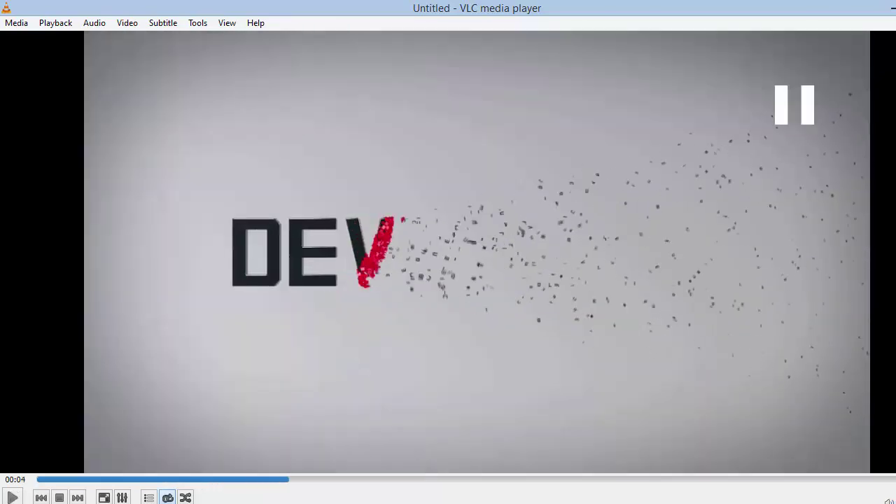
{"action": "key", "text": "space"}
{"action": "key", "text": "space"}
{"action": "key", "text": "space"}
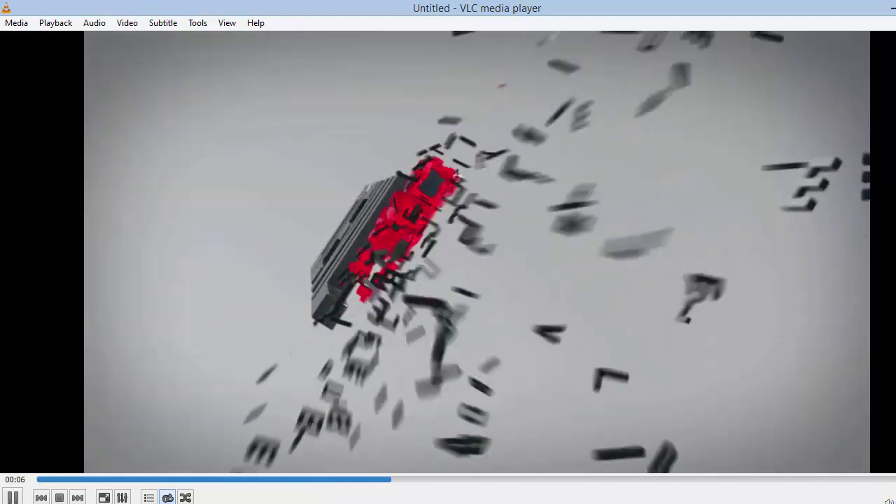
{"action": "key", "text": "space"}
{"action": "left_click", "coordinate": [890, 8]}
{"action": "left_click", "coordinate": [873, 11]}
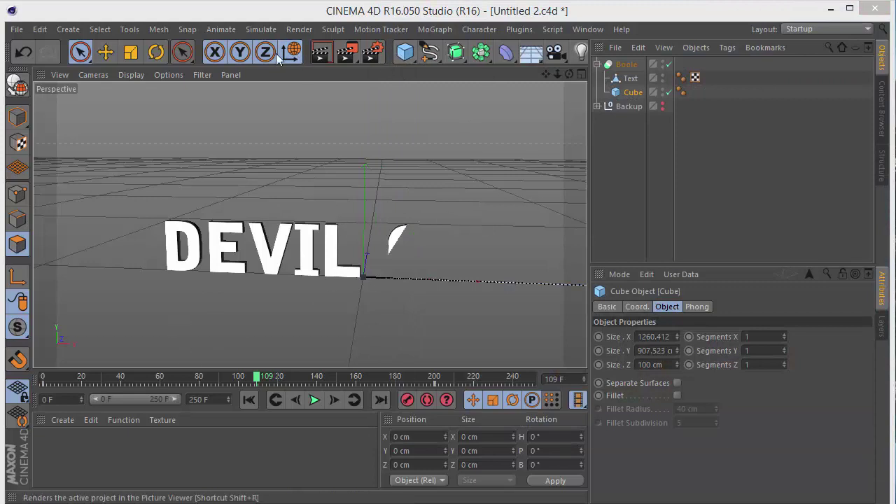
Step: Add a separate cube measuring 8 x 8 x 8 cm and enable its fillet with a 1 cm radius
{"action": "left_click", "coordinate": [399, 55]}
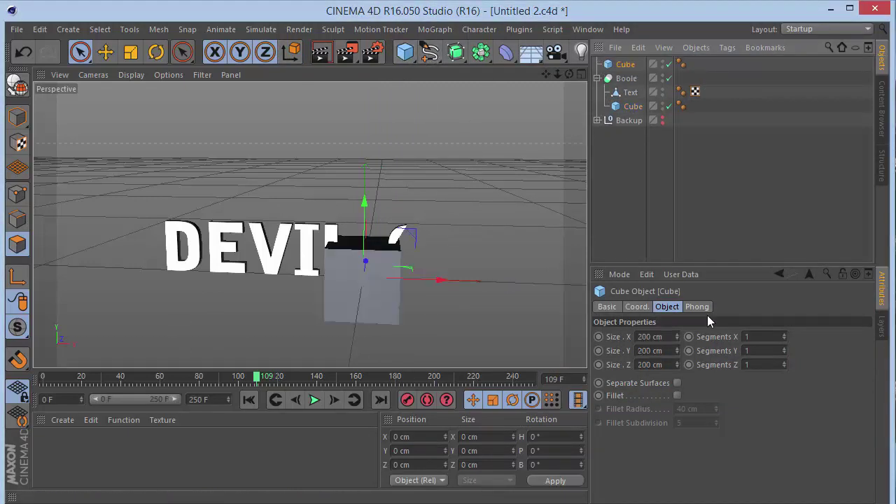
{"action": "left_click_drag", "start_coordinate": [657, 336], "coordinate": [302, 334]}
{"action": "left_click_drag", "start_coordinate": [664, 341], "coordinate": [208, 387]}
{"action": "type", "text": "8"}
{"action": "key", "text": "Tab"}
{"action": "type", "text": "8"}
{"action": "key", "text": "Tab"}
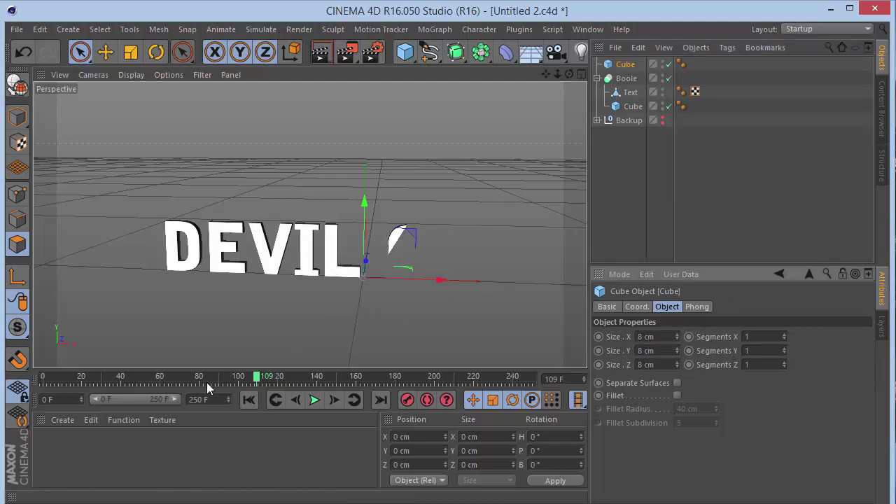
{"action": "left_click", "coordinate": [676, 395]}
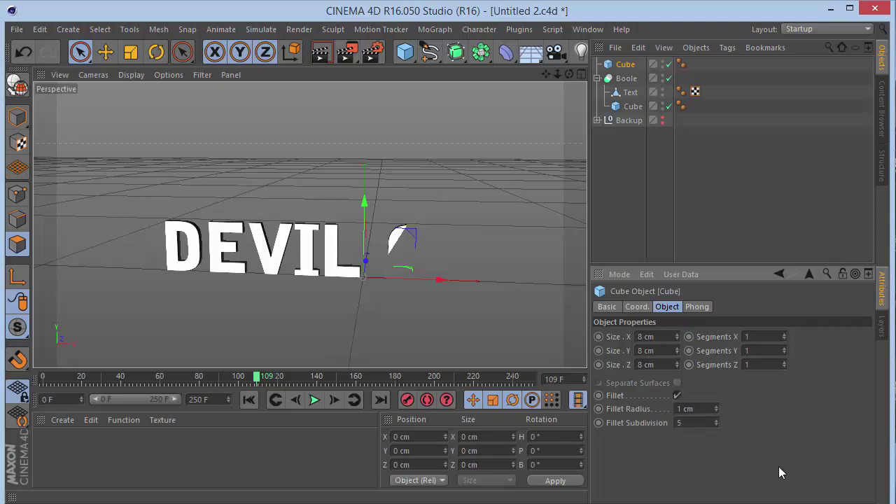
Step: Resize the separate small cube to 10 x 10 x 10 cm with a 1 cm fillet radius and fillet subdivision of 4
{"action": "type", "text": "4"}
{"action": "scroll", "coordinate": [362, 289], "scroll_direction": "up", "scroll_amount": 5}
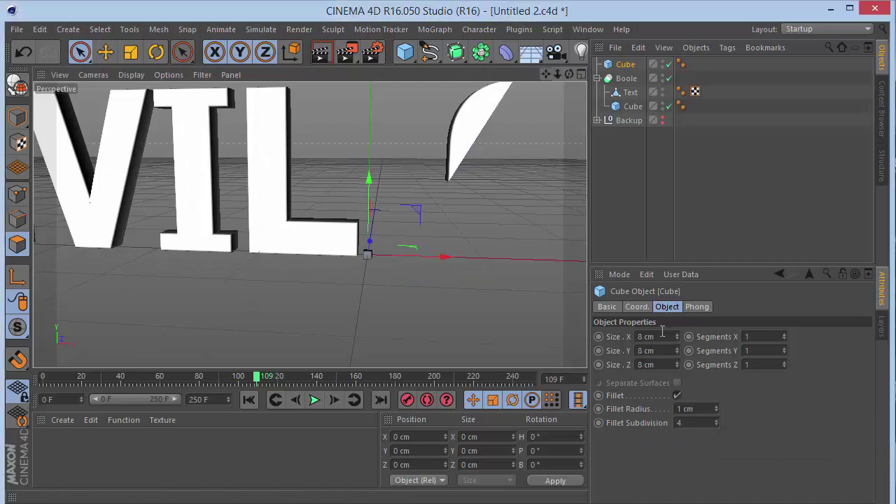
{"action": "type", "text": "10"}
{"action": "key", "text": "Tab"}
{"action": "type", "text": "1"}
{"action": "key", "text": "Tab"}
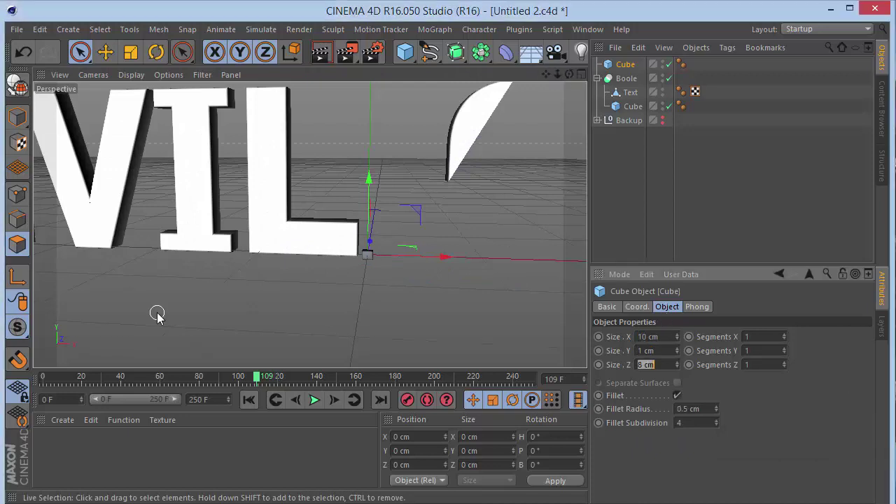
{"action": "key", "text": "Tab"}
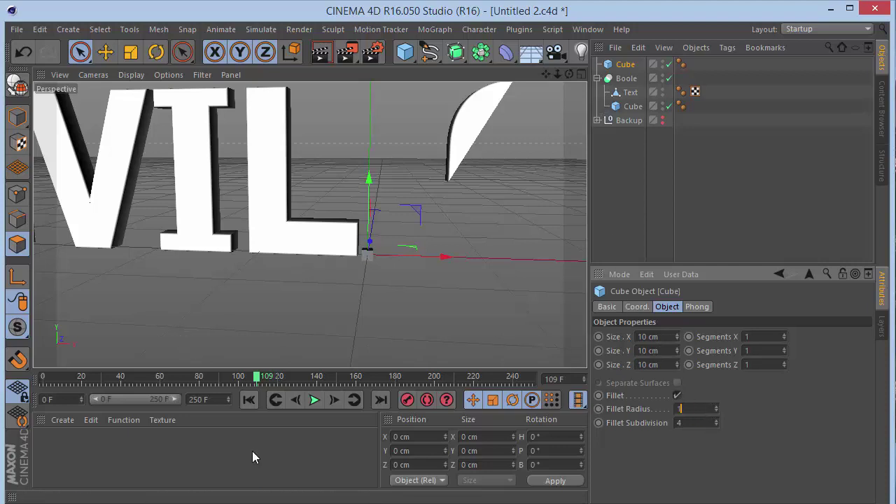
{"action": "left_click", "coordinate": [686, 125]}
{"action": "left_click_drag", "start_coordinate": [547, 74], "coordinate": [547, 71]}
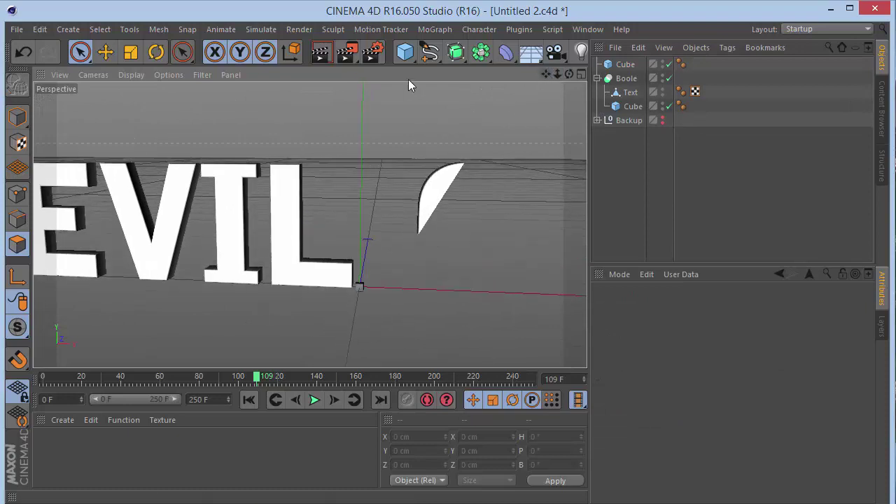
Step: Add a MoGraph Cloner and place the small filleted cube inside it as its child
{"action": "left_click", "coordinate": [432, 29]}
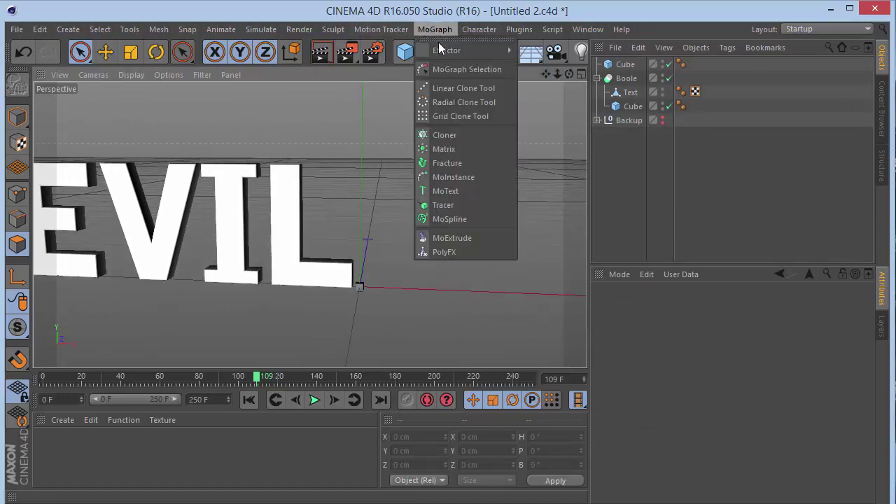
{"action": "left_click", "coordinate": [445, 135]}
{"action": "left_click_drag", "start_coordinate": [619, 79], "coordinate": [625, 66]}
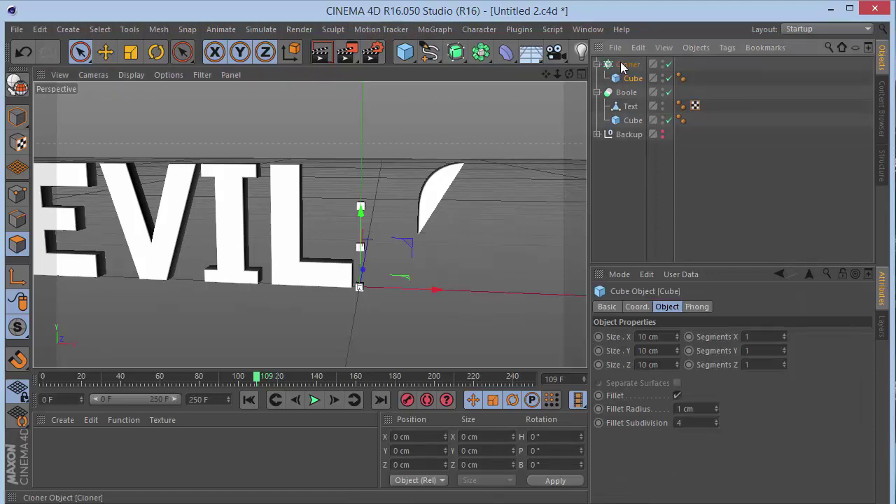
{"action": "mouse_move", "coordinate": [568, 74]}
{"action": "left_mouse_down"}
{"action": "mouse_move", "coordinate": [546, 105]}
{"action": "mouse_move", "coordinate": [568, 77]}
{"action": "left_mouse_up"}
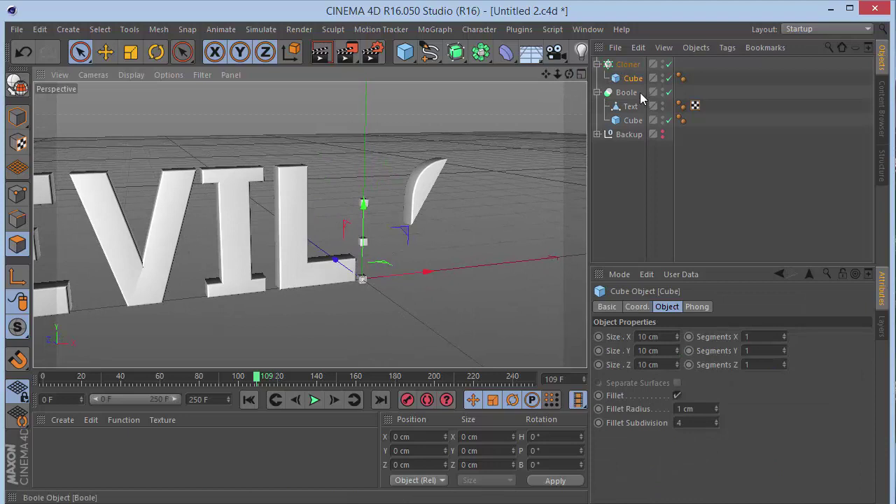
Step: Set the Cloner's mode to Object and assign the Text object as the one the cubes are cloned onto
{"action": "left_click", "coordinate": [629, 66]}
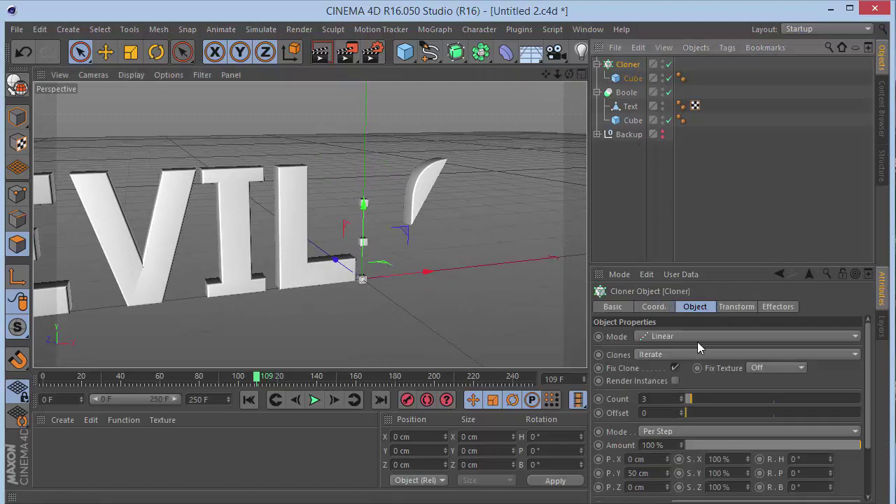
{"action": "left_click", "coordinate": [655, 337]}
{"action": "left_click", "coordinate": [662, 350]}
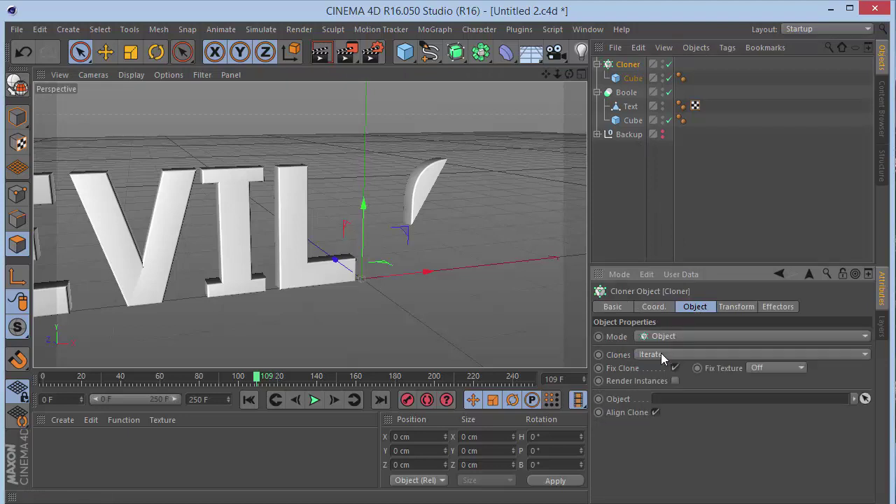
{"action": "left_click", "coordinate": [631, 108]}
{"action": "left_click_drag", "start_coordinate": [632, 112], "coordinate": [670, 400]}
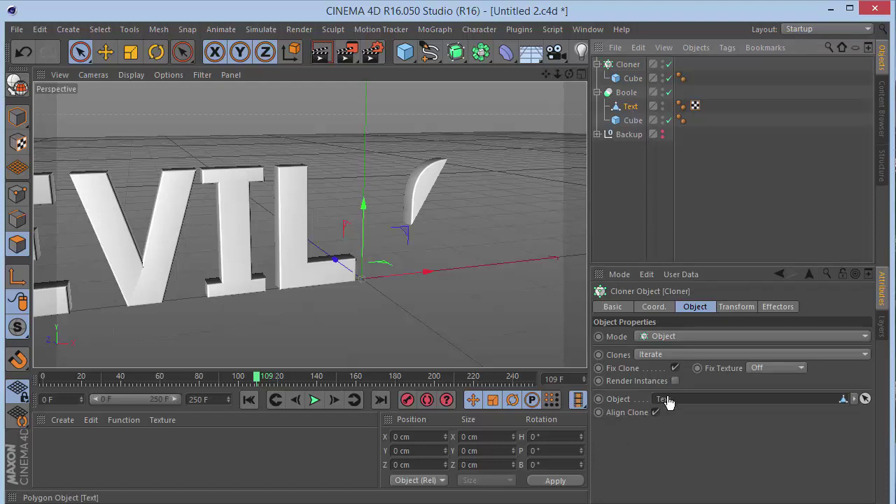
{"action": "left_click", "coordinate": [678, 234]}
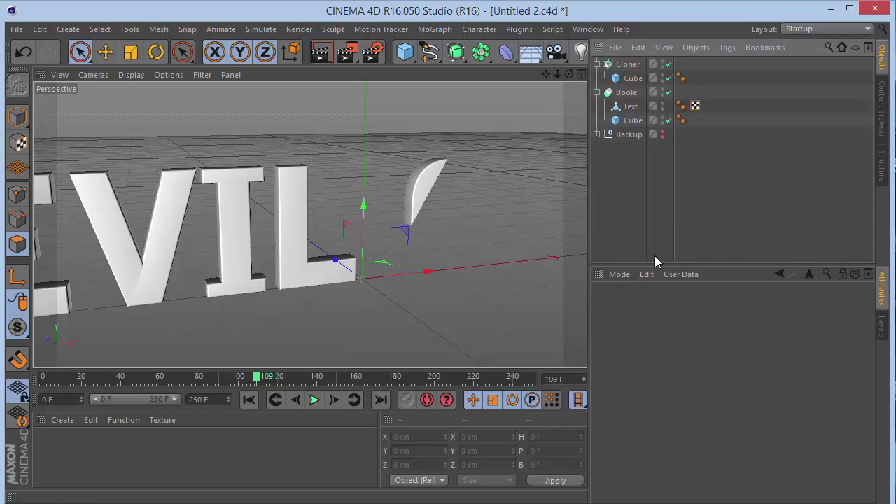
{"action": "left_click", "coordinate": [628, 109]}
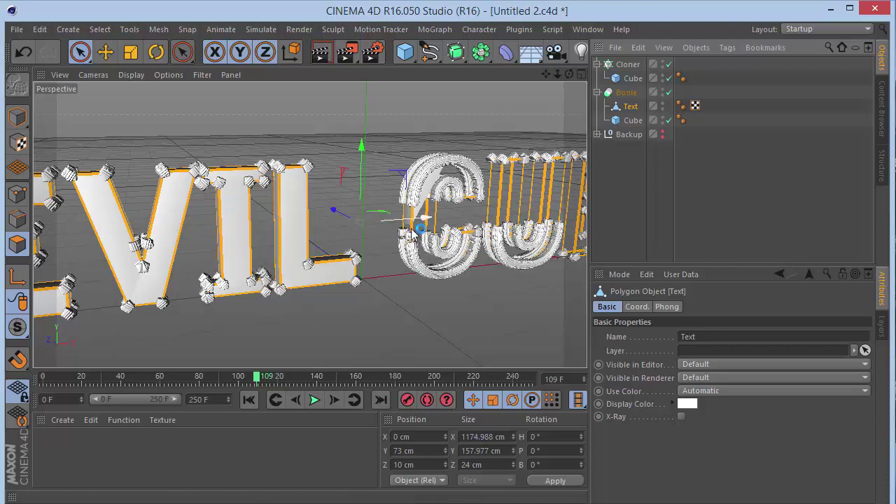
{"action": "left_click_drag", "start_coordinate": [568, 74], "coordinate": [518, 79]}
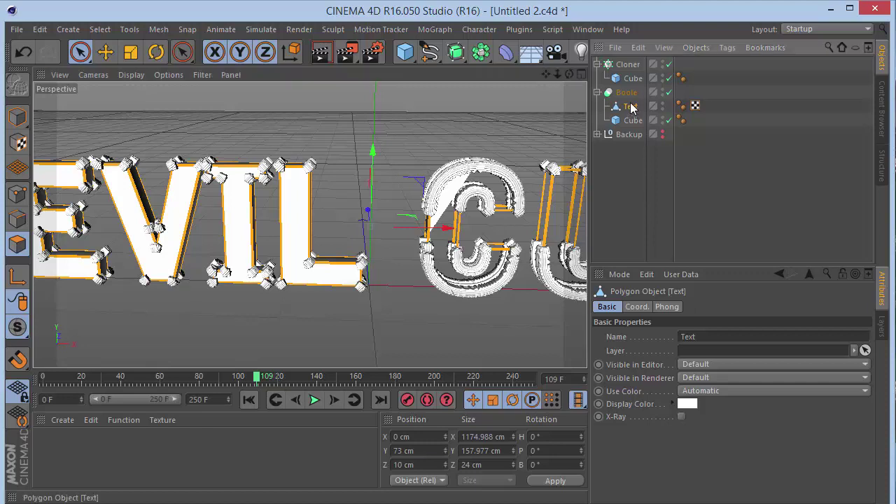
Step: Set the Cloner's distribution to Surface so the cubes scatter across the Text object's faces
{"action": "left_click", "coordinate": [628, 64]}
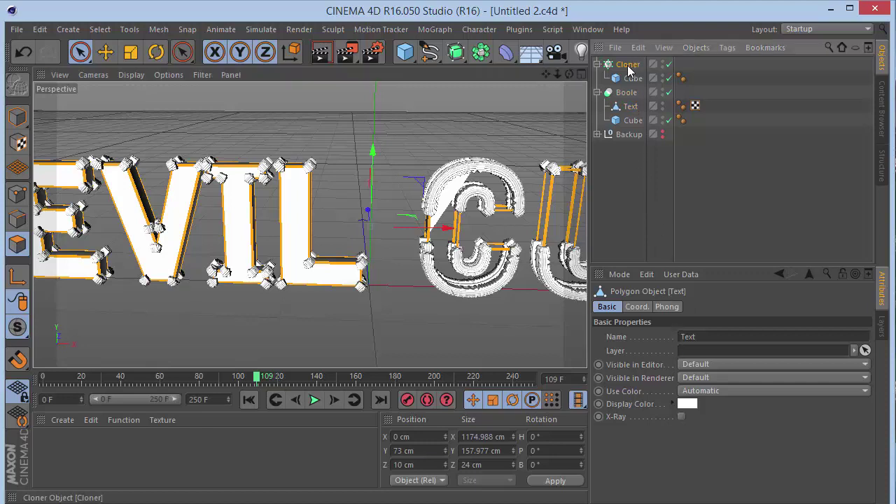
{"action": "left_click", "coordinate": [684, 442]}
{"action": "left_click", "coordinate": [686, 413]}
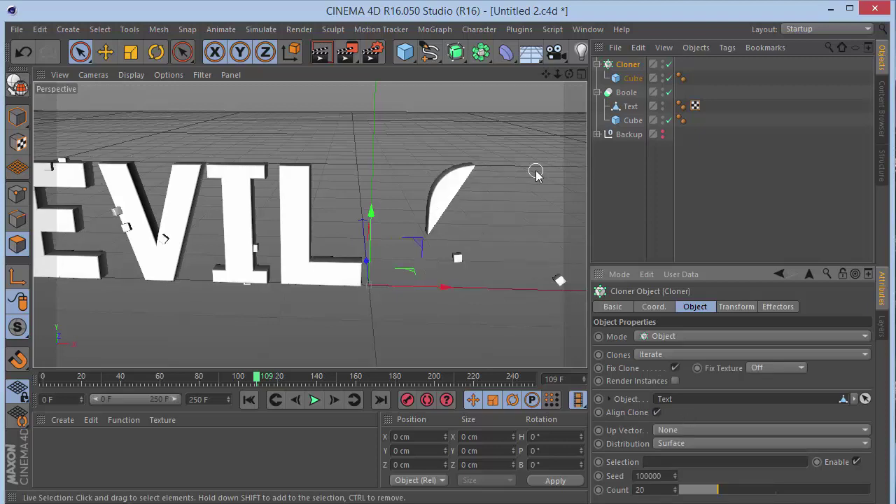
Step: Raise the Cloner's count to 6000 and examine the cube coverage on the letters from the front and side
{"action": "left_click_drag", "start_coordinate": [569, 74], "coordinate": [830, 140]}
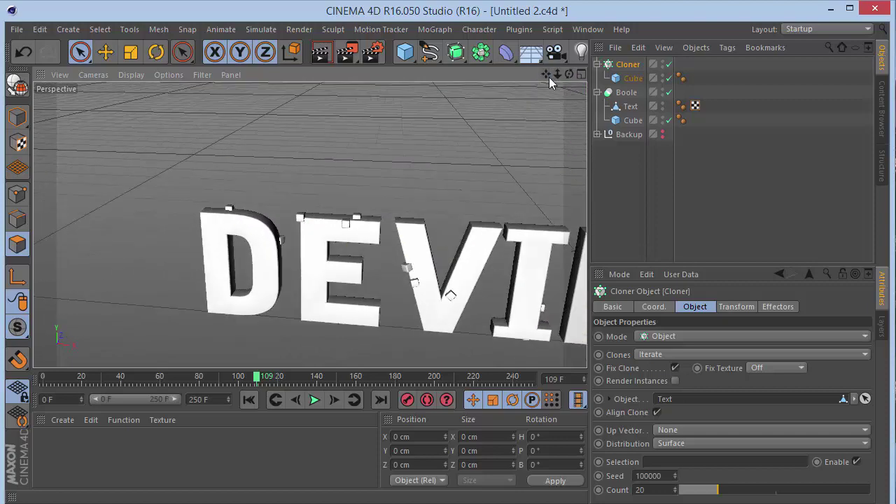
{"action": "left_click_drag", "start_coordinate": [548, 77], "coordinate": [444, 55]}
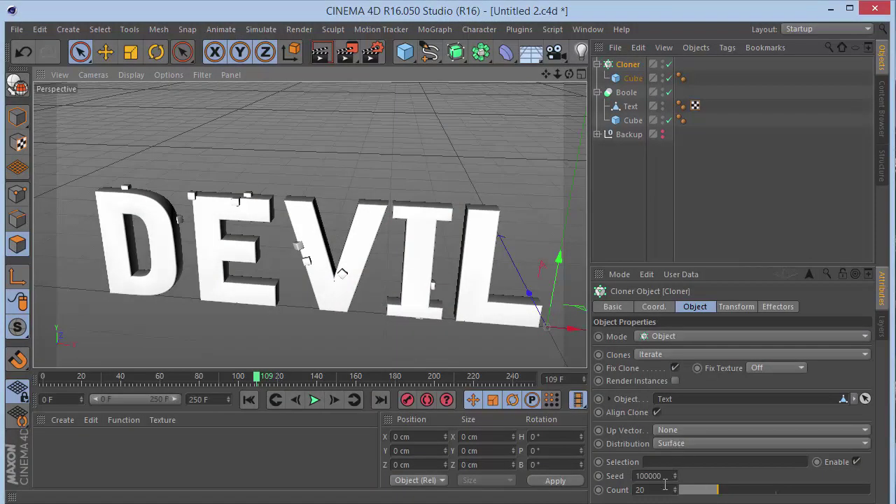
{"action": "left_click", "coordinate": [657, 488]}
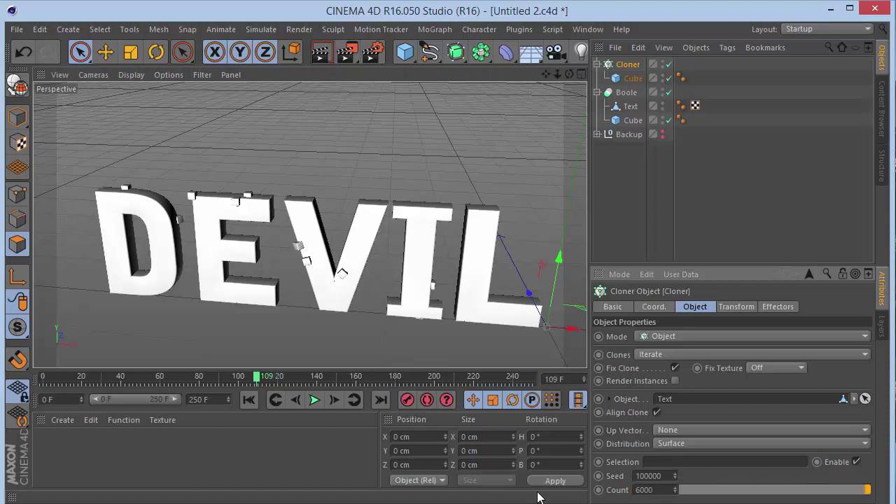
{"action": "left_click", "coordinate": [688, 210]}
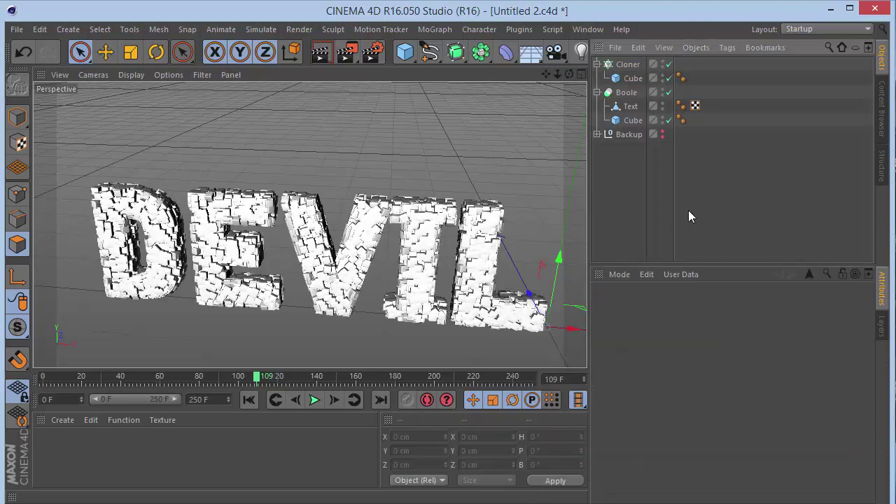
{"action": "left_click_drag", "start_coordinate": [568, 72], "coordinate": [568, 75]}
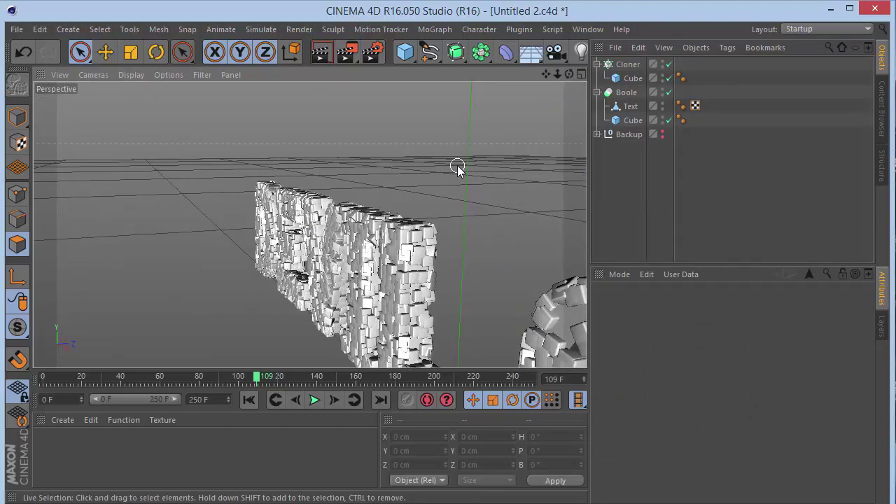
Step: Enable Render Instances on the Cloner
{"action": "left_click", "coordinate": [625, 65]}
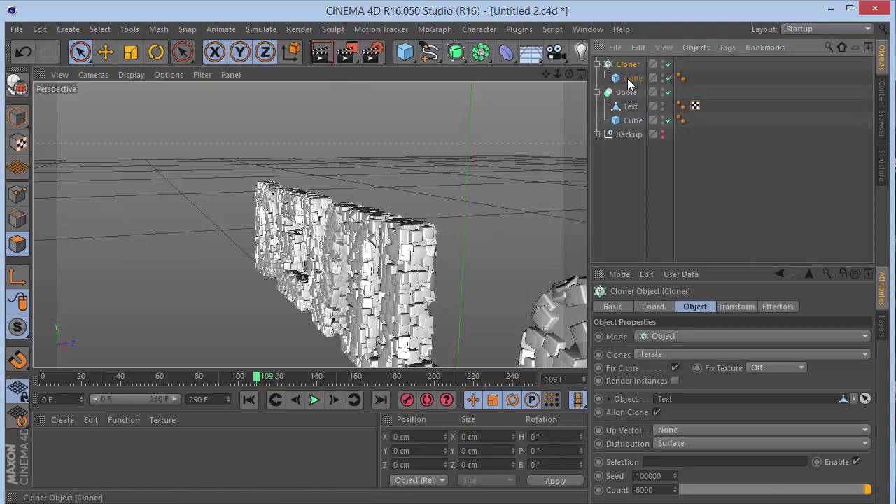
{"action": "left_click", "coordinate": [675, 378]}
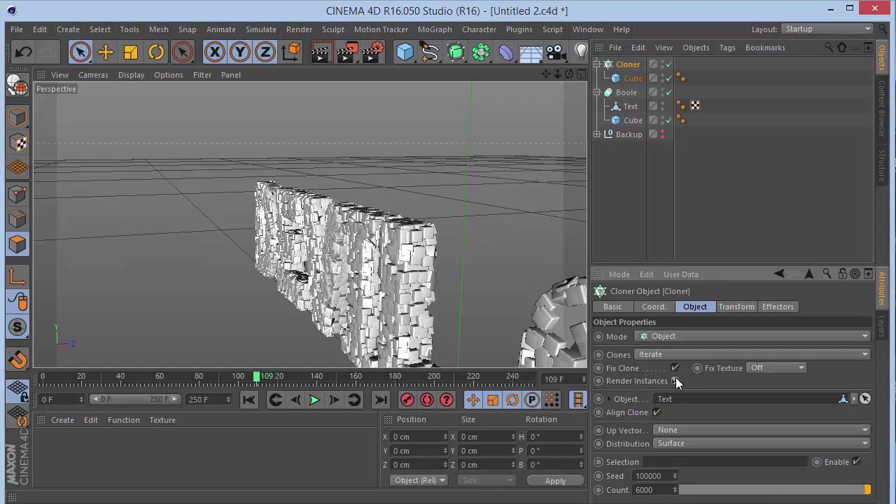
{"action": "left_click", "coordinate": [480, 51]}
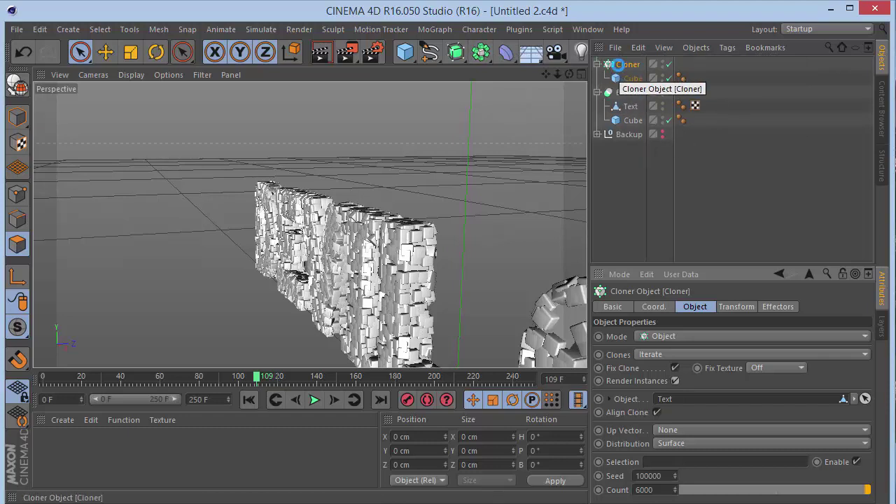
Step: Try making the Cloner editable with Render Instances on, inspect several of the resulting instance objects, and undo the conversion
{"action": "key", "text": "c"}
{"action": "left_click", "coordinate": [597, 64]}
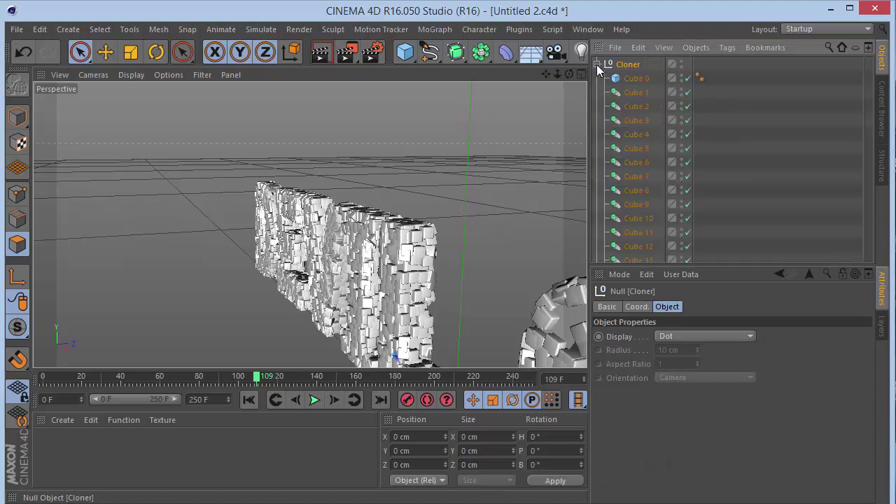
{"action": "left_click", "coordinate": [634, 92]}
{"action": "left_click", "coordinate": [634, 108]}
{"action": "left_click", "coordinate": [632, 123]}
{"action": "left_click", "coordinate": [633, 150]}
{"action": "left_click", "coordinate": [633, 180]}
{"action": "key", "text": "ctrl+z"}
{"action": "key", "text": "ctrl+z"}
{"action": "key", "text": "ctrl+z"}
{"action": "key", "text": "ctrl+z"}
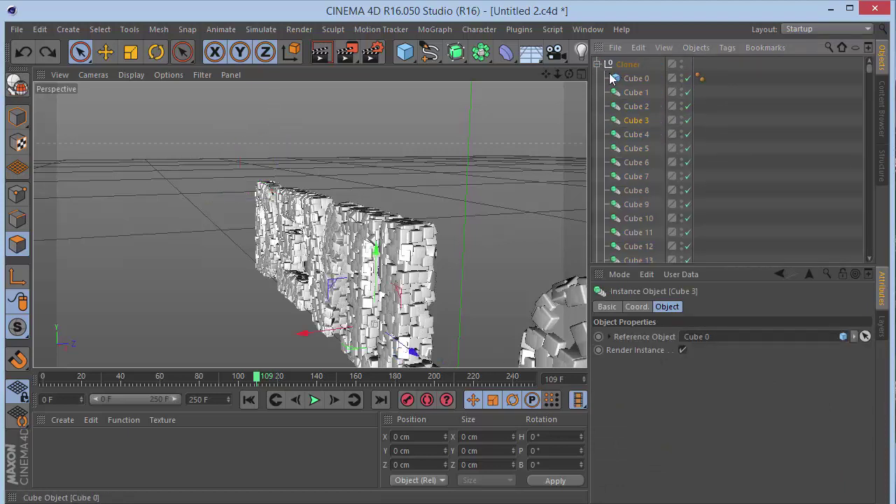
{"action": "key", "text": "ctrl+z"}
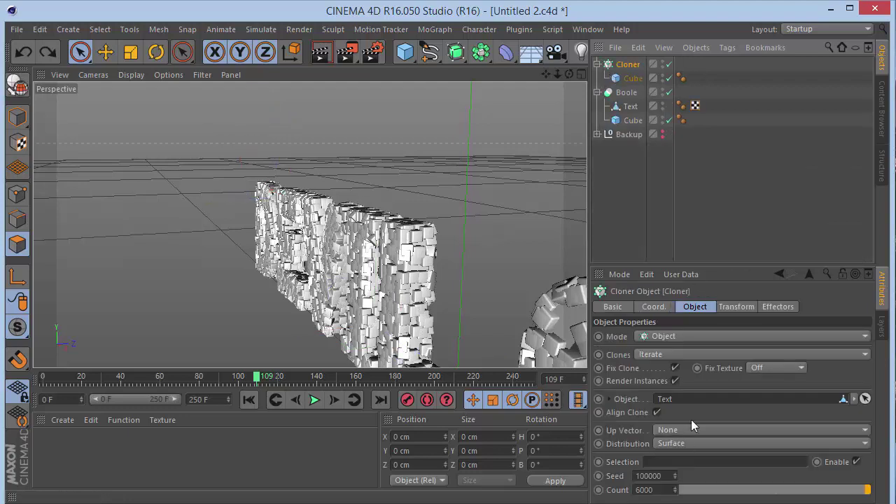
Step: Try making the Cloner editable with Render Instances off, inspect the resulting cubes, and undo both changes
{"action": "left_click", "coordinate": [676, 381]}
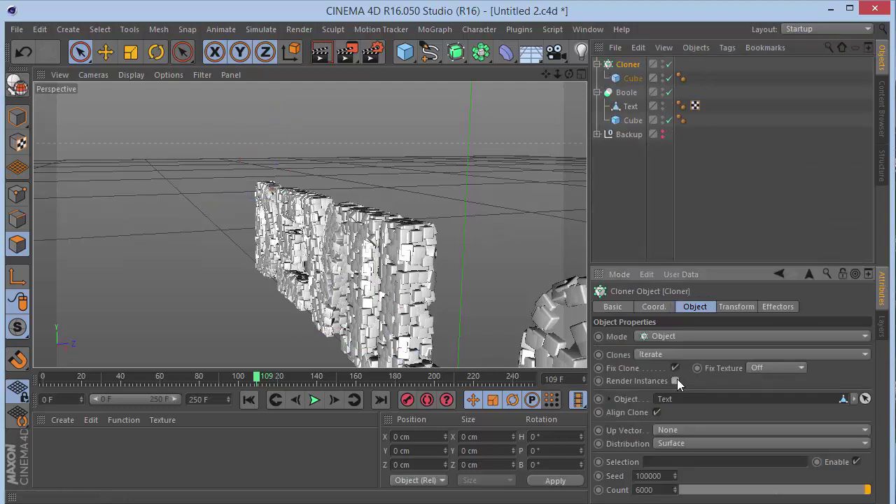
{"action": "key", "text": "c"}
{"action": "left_click", "coordinate": [596, 63]}
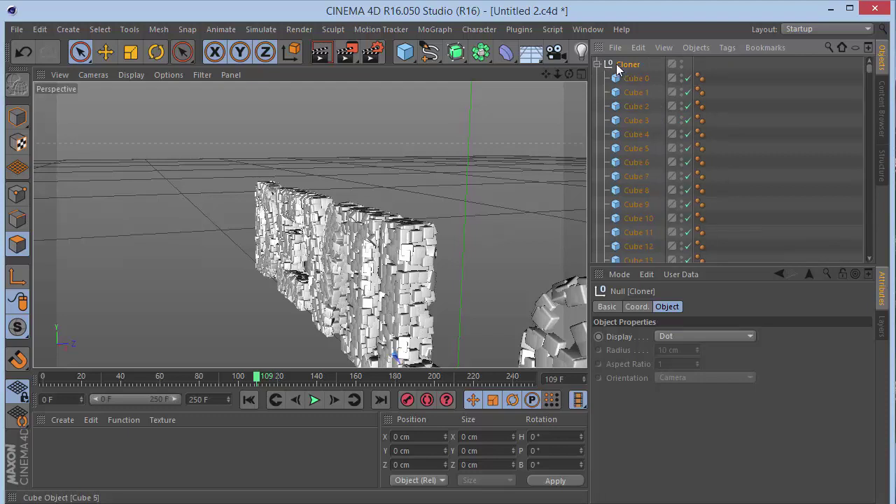
{"action": "left_click", "coordinate": [597, 64]}
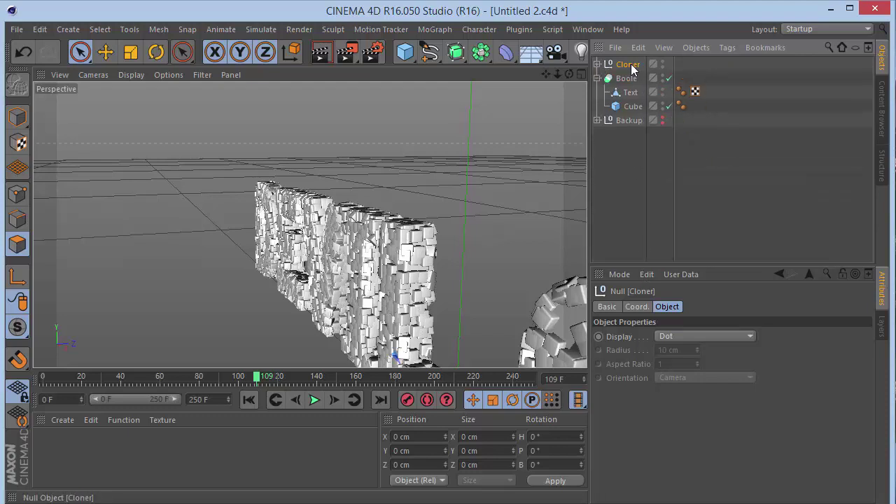
{"action": "key", "text": "ctrl+z"}
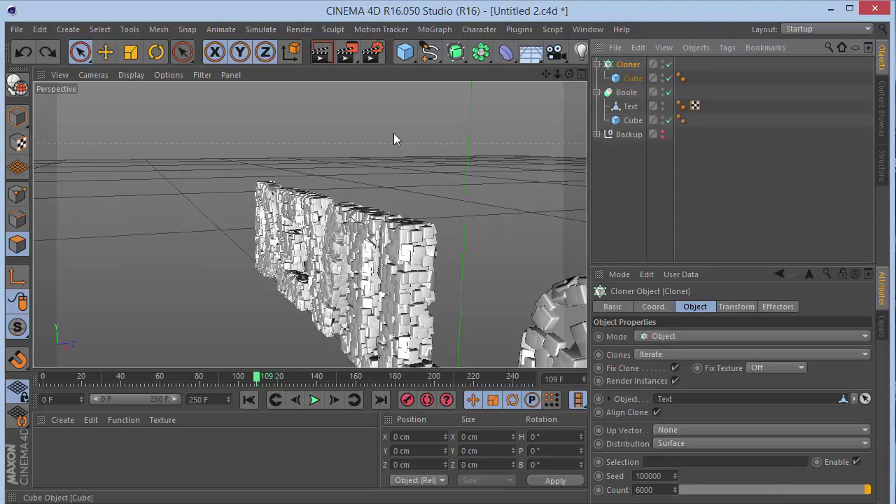
Step: Set the viewport's level of detail to Low and return to a front view of the letters
{"action": "left_click", "coordinate": [204, 75]}
{"action": "mouse_move", "coordinate": [166, 74]}
{"action": "mouse_move", "coordinate": [191, 96]}
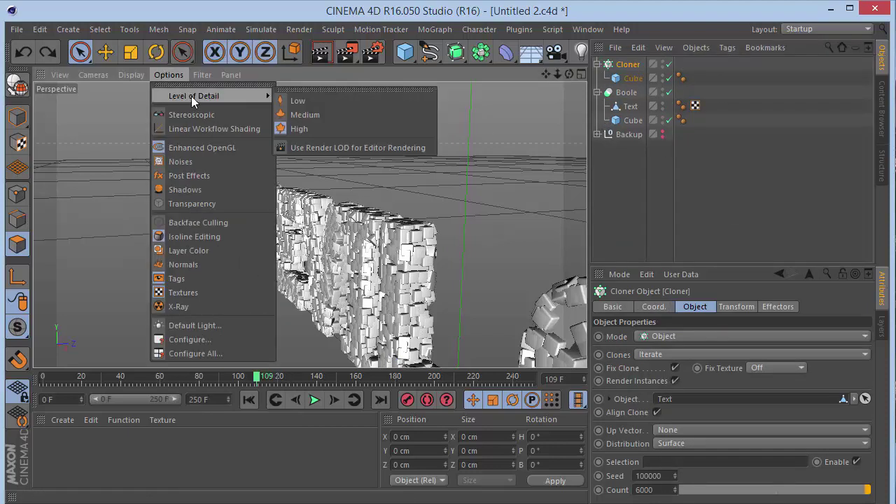
{"action": "left_click", "coordinate": [300, 97]}
{"action": "mouse_move", "coordinate": [569, 73]}
{"action": "left_mouse_down"}
{"action": "mouse_move", "coordinate": [476, 81]}
{"action": "mouse_move", "coordinate": [455, 70]}
{"action": "left_mouse_up"}
{"action": "left_click_drag", "start_coordinate": [539, 78], "coordinate": [580, 124]}
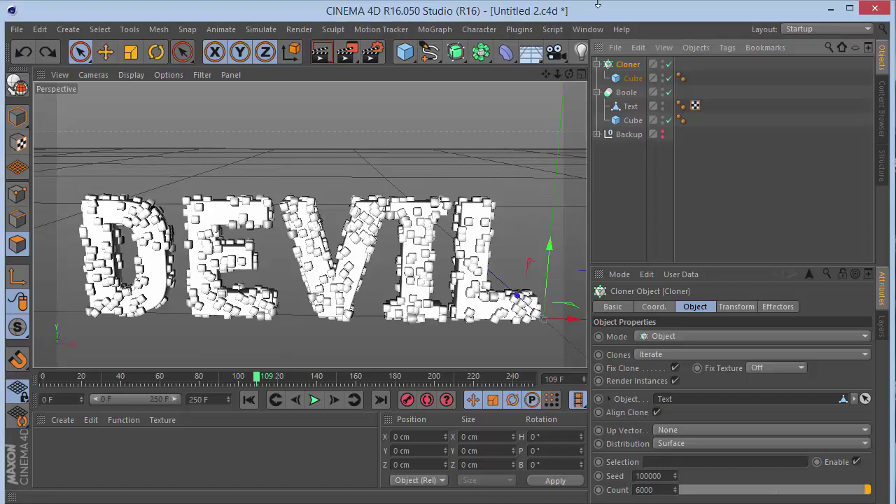
Step: Collapse the Boole and Cloner hierarchies and add a Plain effector to the selected Cloner
{"action": "left_click", "coordinate": [596, 92]}
{"action": "left_click_drag", "start_coordinate": [600, 59], "coordinate": [615, 62]}
{"action": "left_click", "coordinate": [617, 65]}
{"action": "left_click", "coordinate": [597, 64]}
{"action": "left_click", "coordinate": [434, 29]}
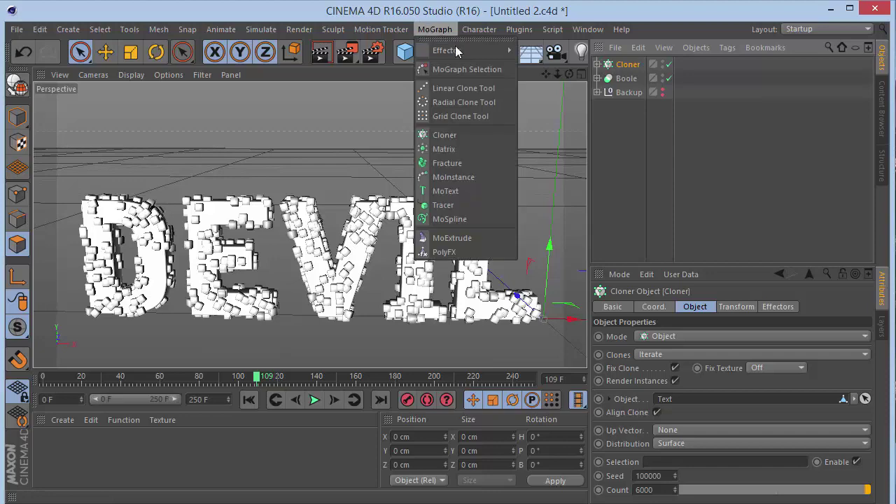
{"action": "mouse_move", "coordinate": [476, 49]}
{"action": "left_click", "coordinate": [571, 65]}
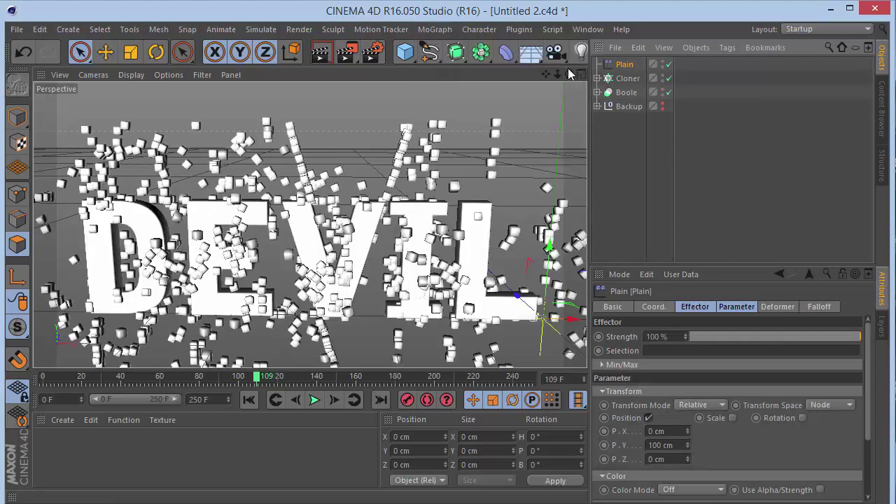
{"action": "left_click_drag", "start_coordinate": [558, 75], "coordinate": [569, 75]}
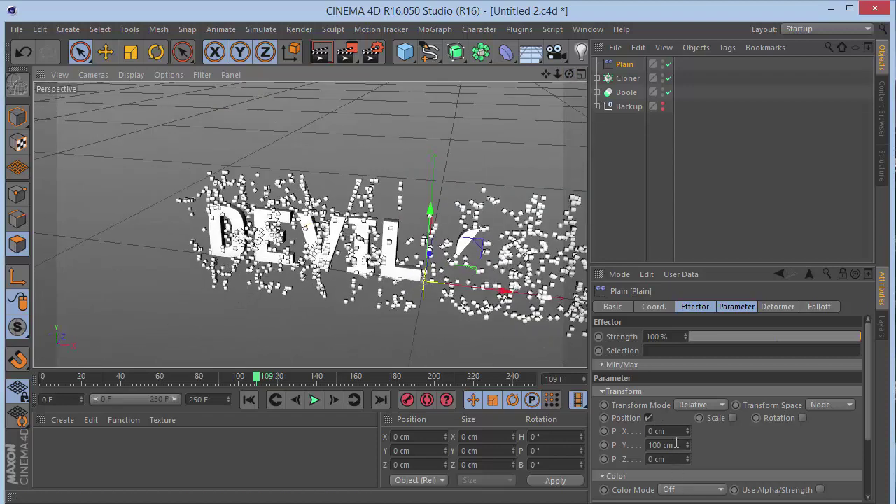
Step: Set the Plain effector's Y position offset to 0 cm and turn on its Visibility parameter
{"action": "left_click_drag", "start_coordinate": [675, 443], "coordinate": [552, 454]}
{"action": "type", "text": "0"}
{"action": "key", "text": "Return"}
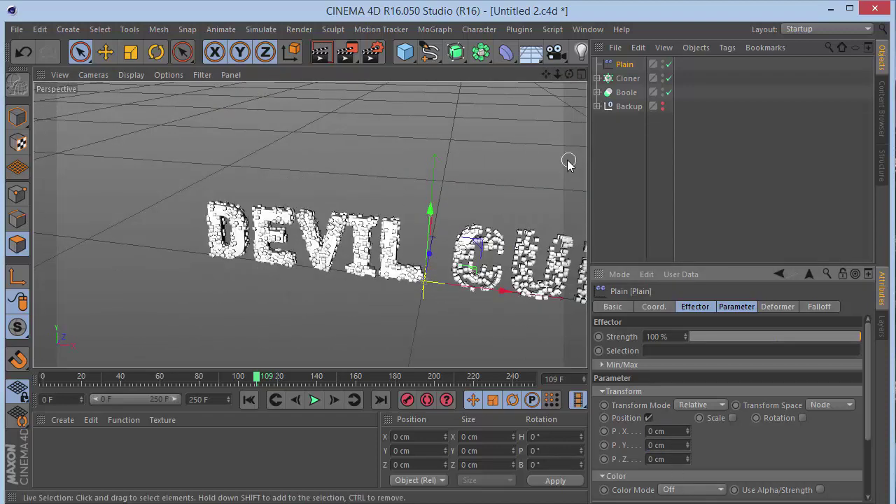
{"action": "scroll", "coordinate": [693, 376], "scroll_direction": "down", "scroll_amount": 2}
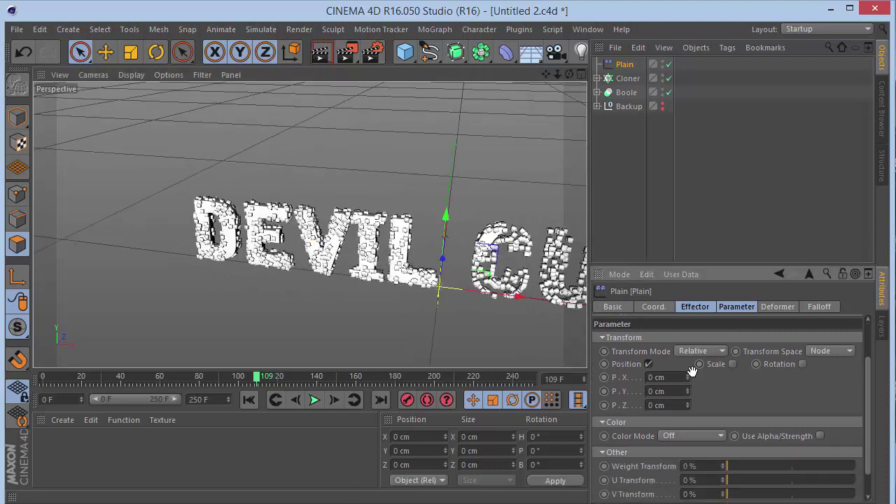
{"action": "scroll", "coordinate": [692, 377], "scroll_direction": "down", "scroll_amount": 1}
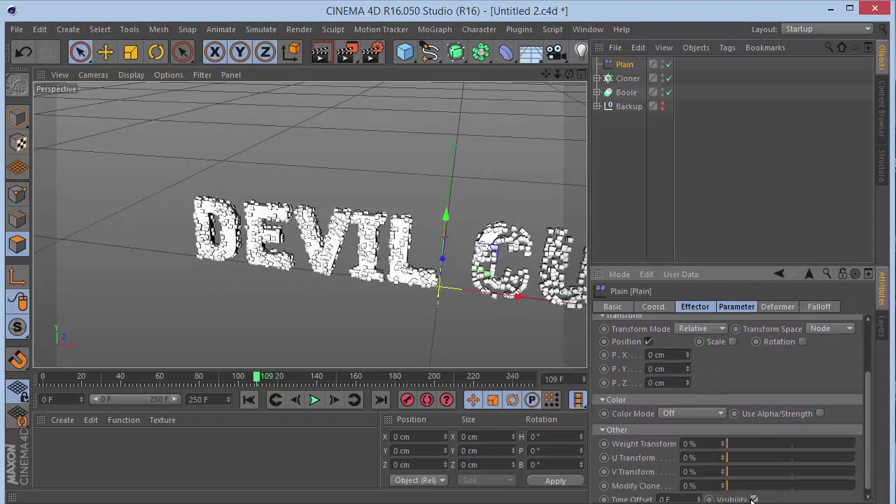
Step: Give the Plain effector a Linear falloff and set its heading rotation to -90° in Model mode
{"action": "left_click", "coordinate": [799, 306]}
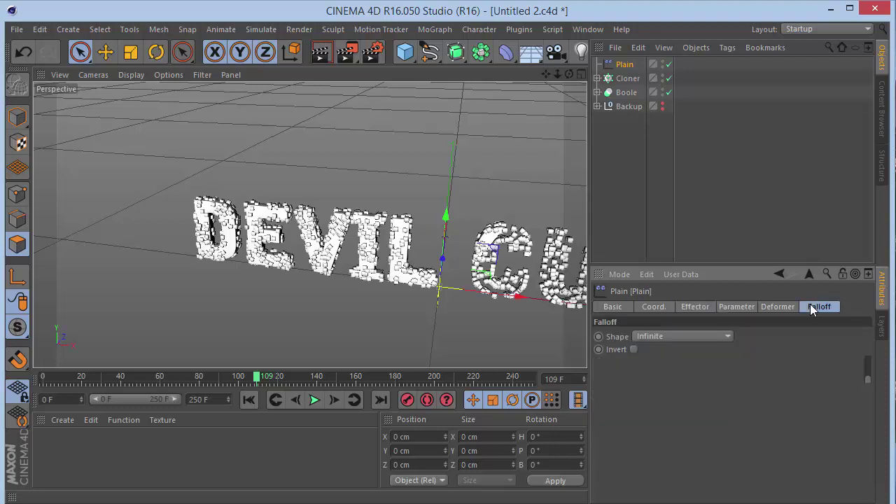
{"action": "left_click", "coordinate": [707, 333]}
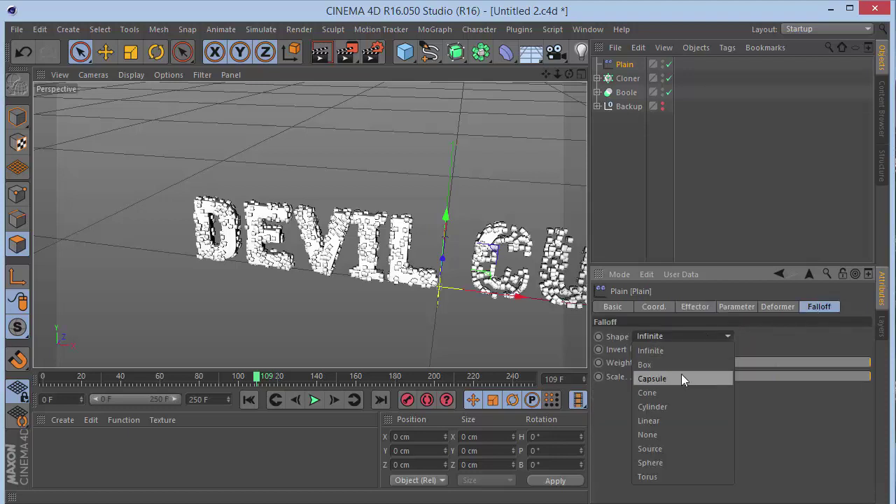
{"action": "left_click", "coordinate": [673, 421]}
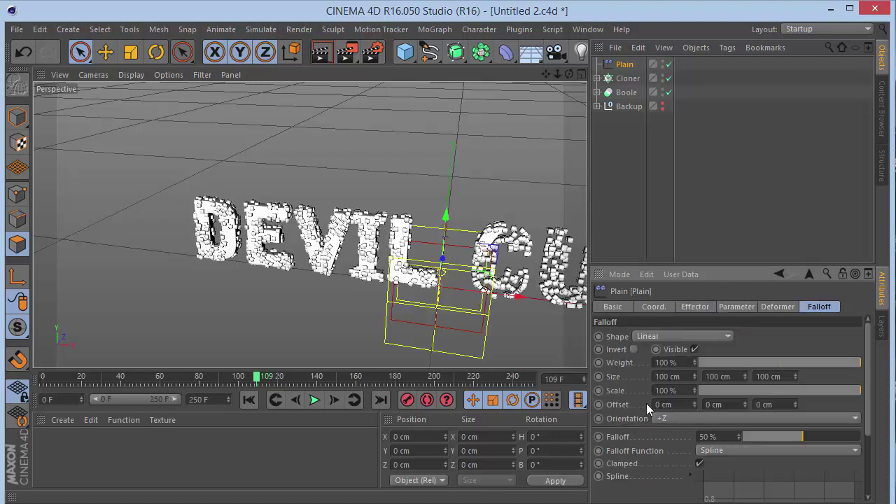
{"action": "left_click_drag", "start_coordinate": [569, 74], "coordinate": [550, 189]}
{"action": "key", "text": "r"}
{"action": "left_click_drag", "start_coordinate": [435, 332], "coordinate": [419, 339]}
{"action": "key", "text": "ctrl+z"}
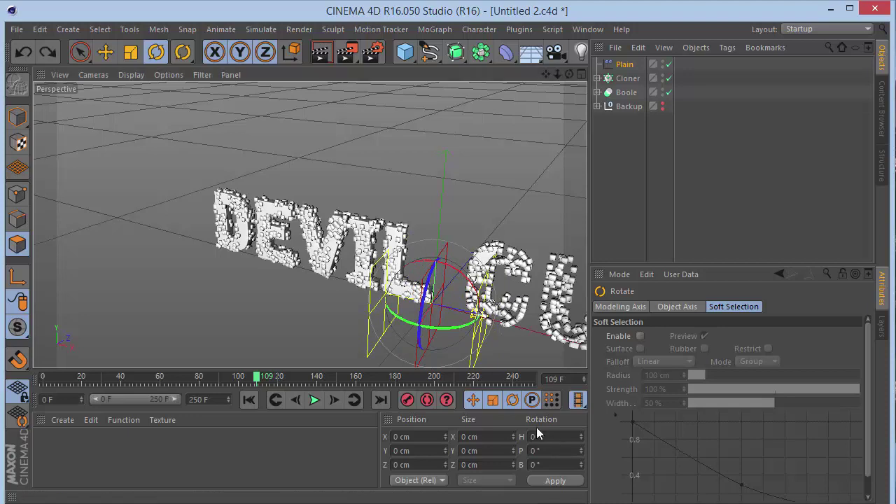
{"action": "left_click", "coordinate": [14, 120]}
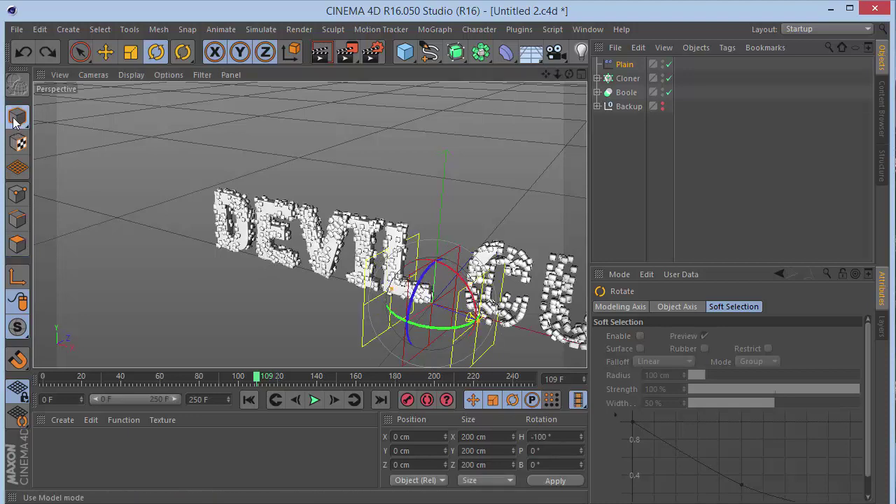
{"action": "left_click_drag", "start_coordinate": [562, 437], "coordinate": [169, 369]}
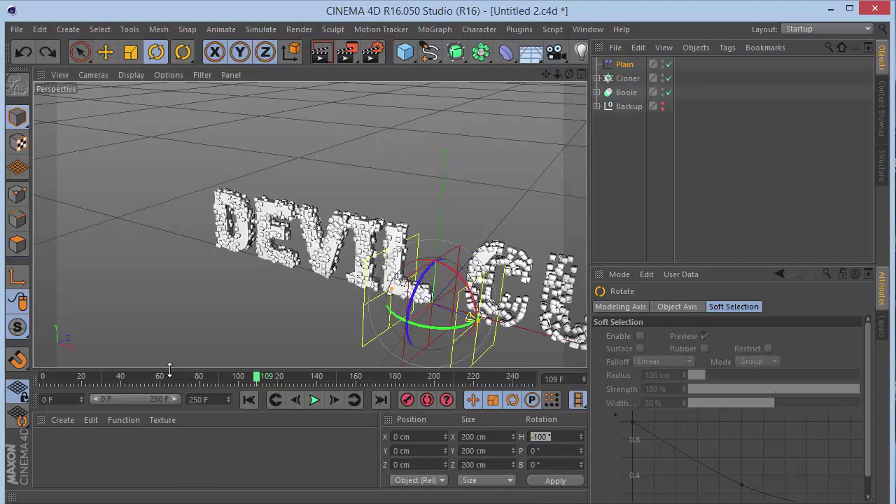
{"action": "key", "text": "BackSpace"}
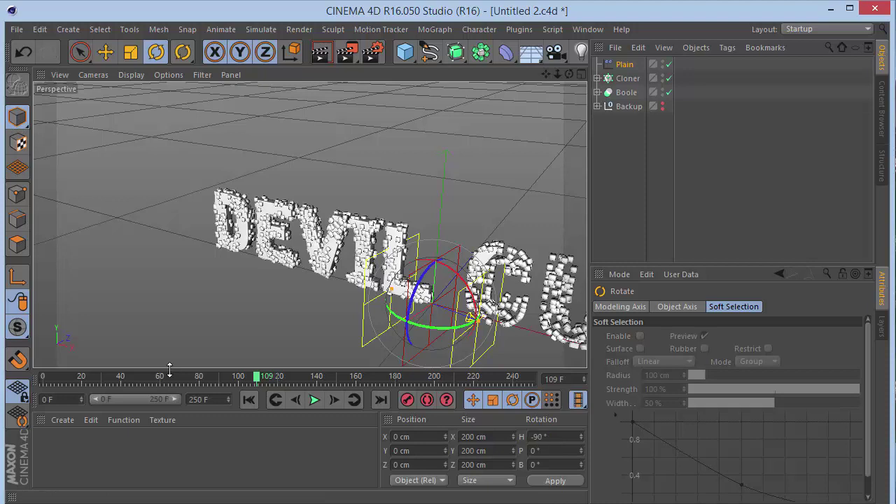
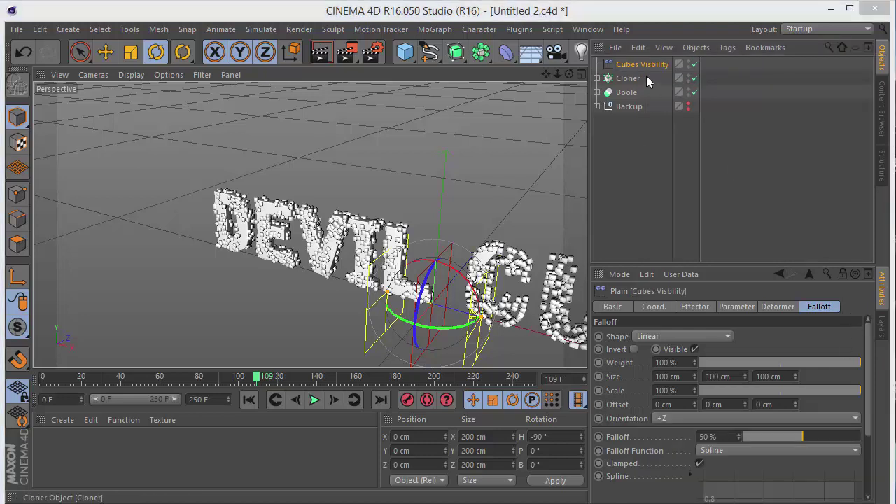
Step: Duplicate the Cubes Visbility effector, rename the copy Cubes Scale, and save the scene
{"action": "key", "text": "ctrl+c"}
{"action": "key", "text": "ctrl+v"}
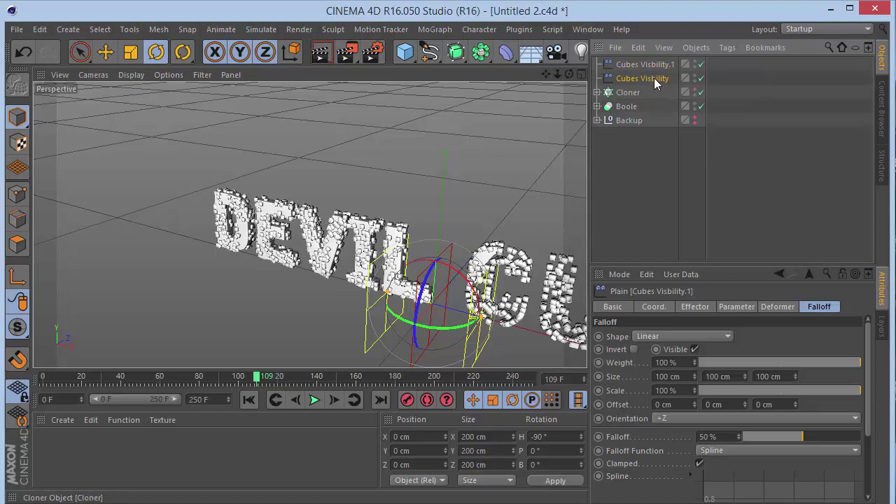
{"action": "double_click", "coordinate": [654, 65]}
{"action": "type", "text": "Cubes Scale"}
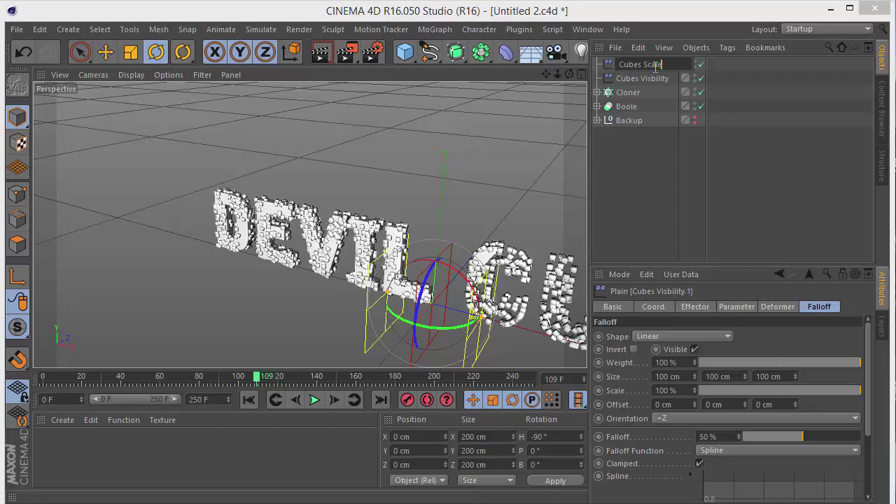
{"action": "key", "text": "Return"}
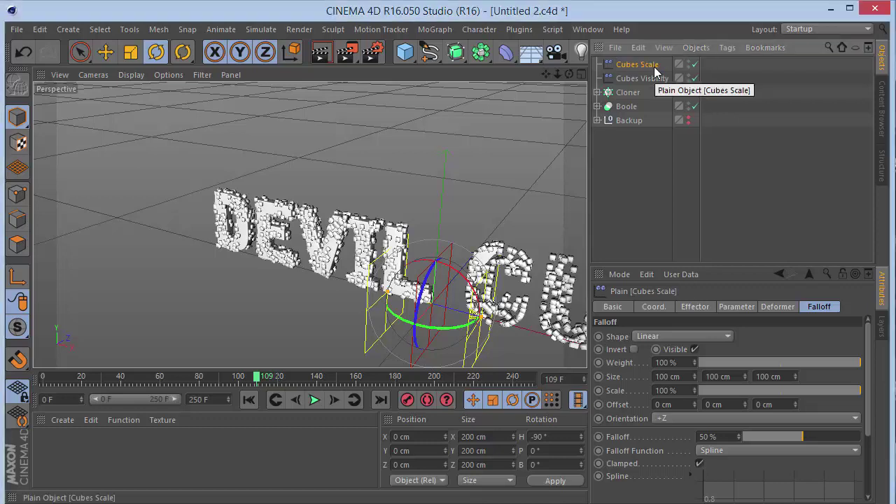
{"action": "key", "text": "ctrl+s"}
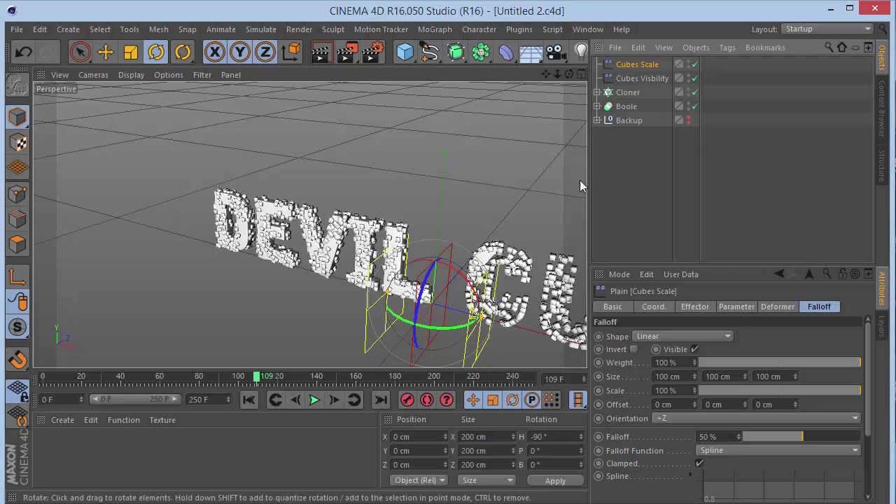
Step: Turn off Position and Visibility for the Cubes Scale effector and enable Scale with a value of -1.4
{"action": "left_click", "coordinate": [639, 65]}
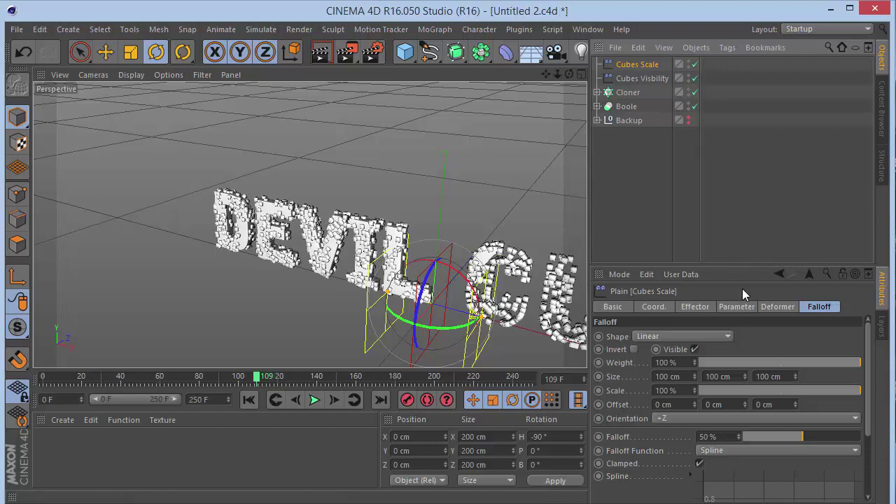
{"action": "left_click", "coordinate": [731, 308]}
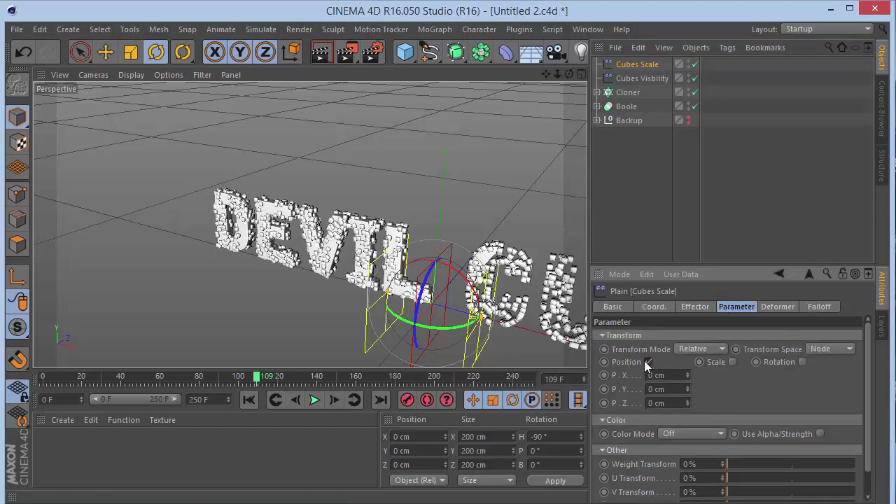
{"action": "scroll", "coordinate": [702, 394], "scroll_direction": "down", "scroll_amount": 2}
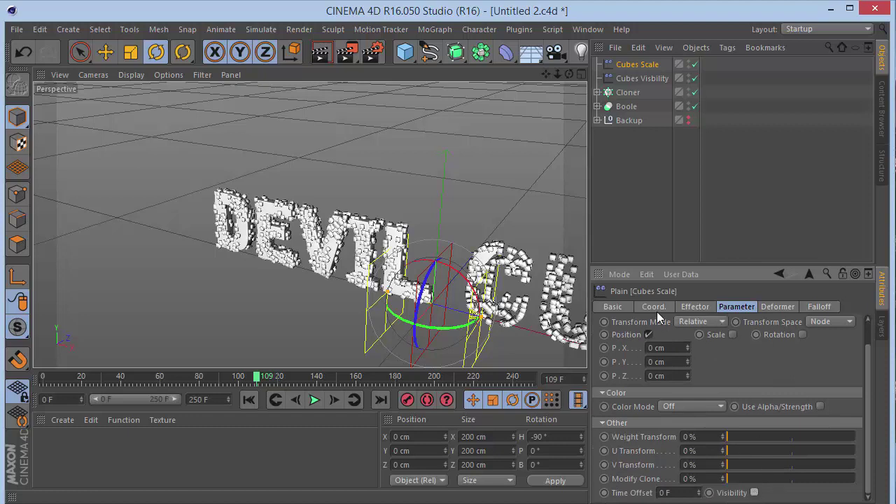
{"action": "left_click", "coordinate": [648, 335]}
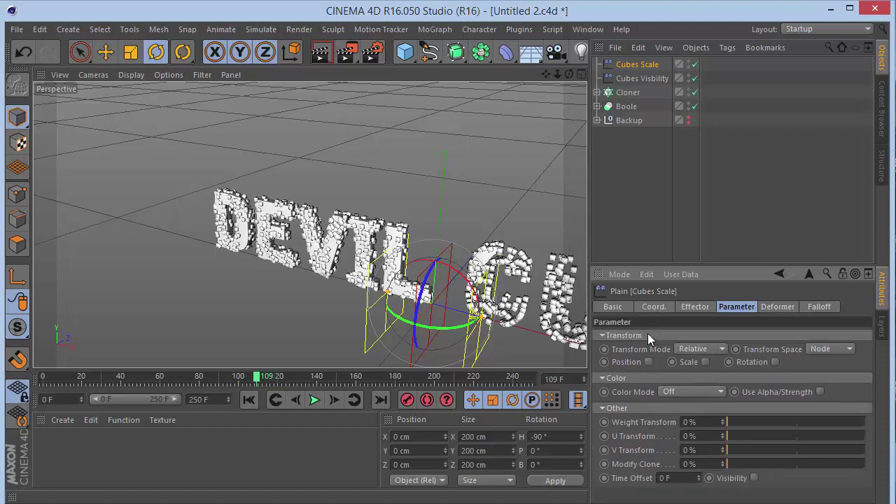
{"action": "left_click", "coordinate": [705, 362]}
{"action": "left_click", "coordinate": [739, 415]}
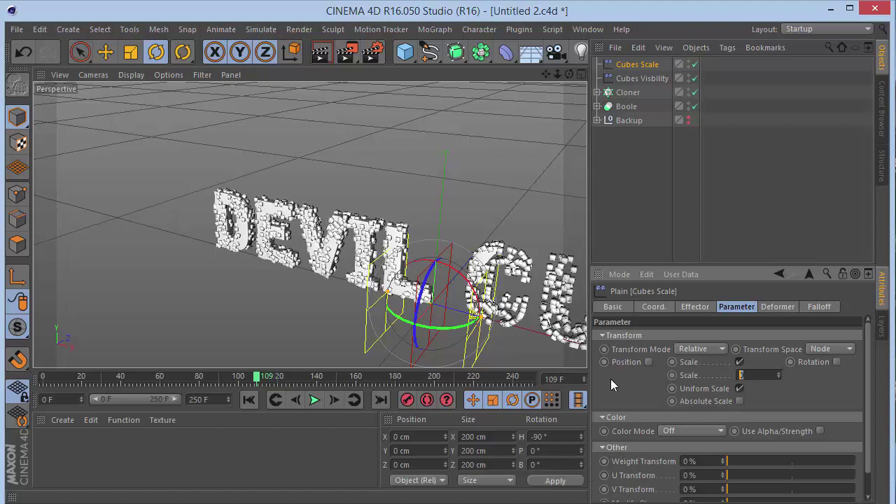
{"action": "type", "text": "-1.4"}
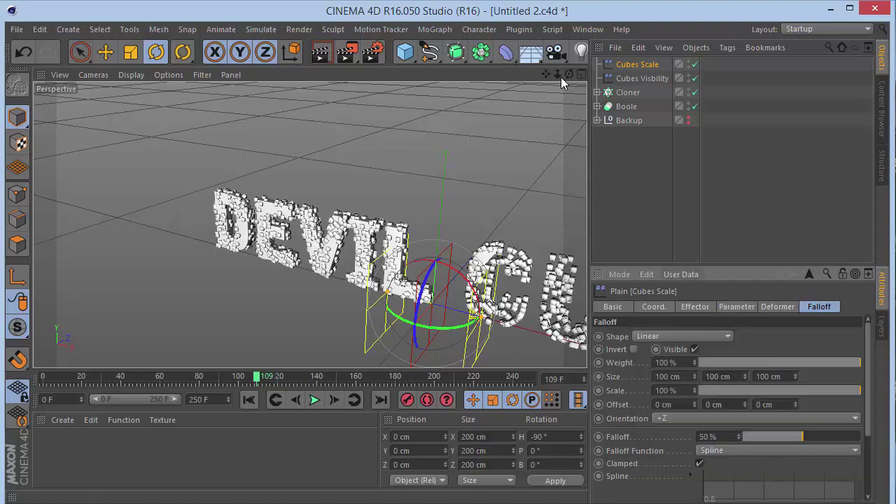
Step: In the front view, select both the Cubes Scale and Cubes Visbility effectors and set their pitch rotation to -30°
{"action": "left_click_drag", "start_coordinate": [558, 74], "coordinate": [532, 67]}
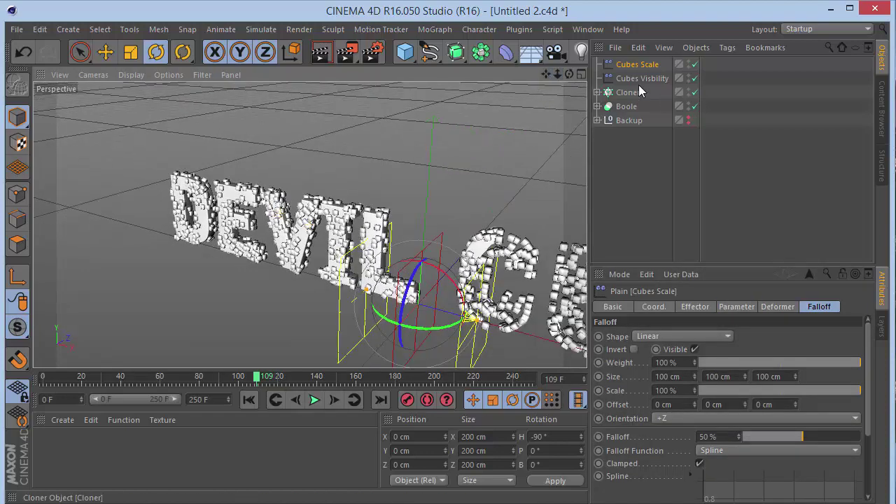
{"action": "key", "text": "F4"}
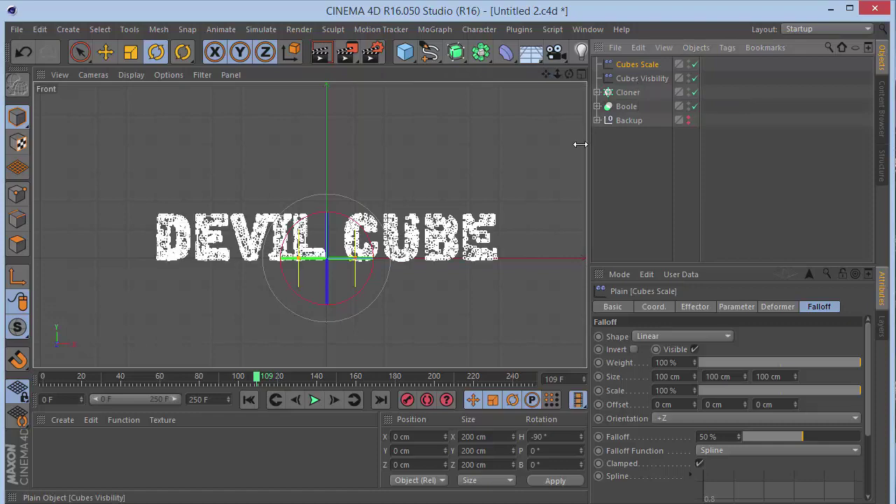
{"action": "left_click", "coordinate": [79, 51]}
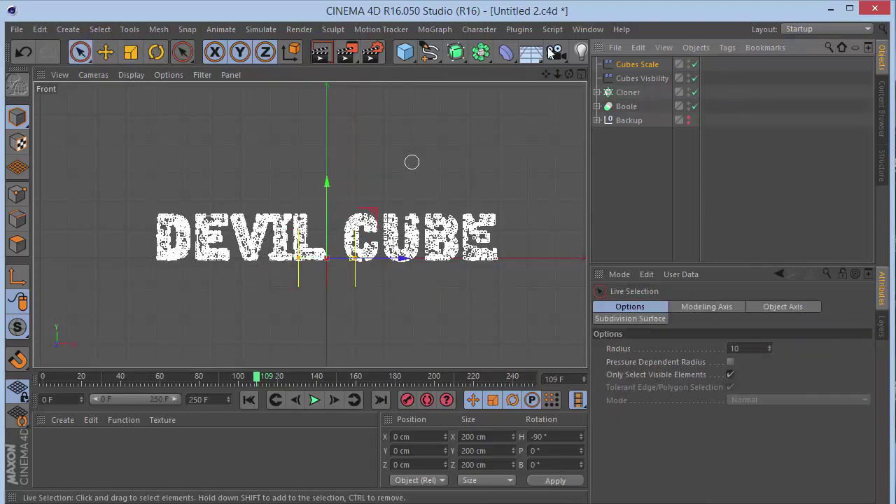
{"action": "left_click_drag", "start_coordinate": [558, 74], "coordinate": [561, 74]}
{"action": "left_click", "coordinate": [624, 78], "text": "ctrl"}
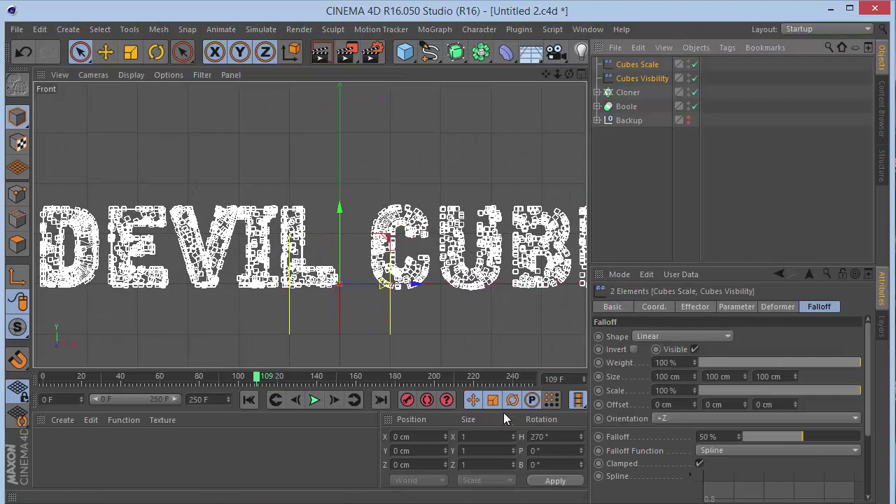
{"action": "key", "text": "r"}
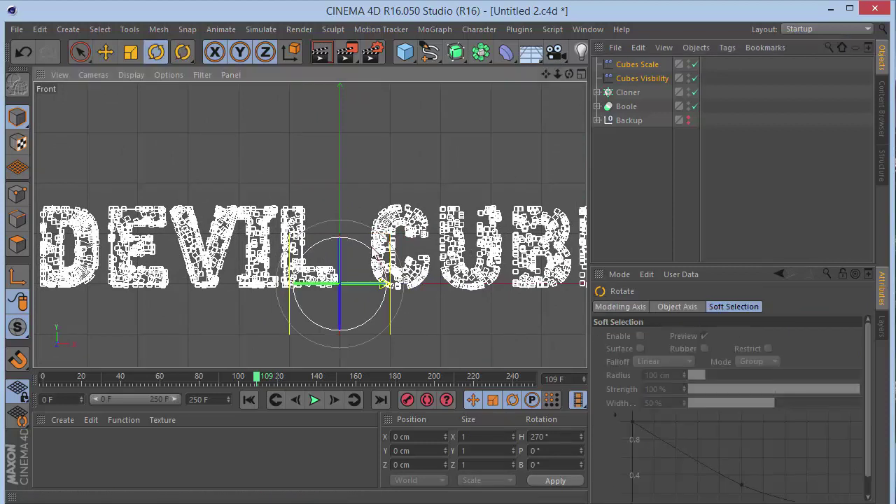
{"action": "left_click_drag", "start_coordinate": [373, 251], "coordinate": [383, 265]}
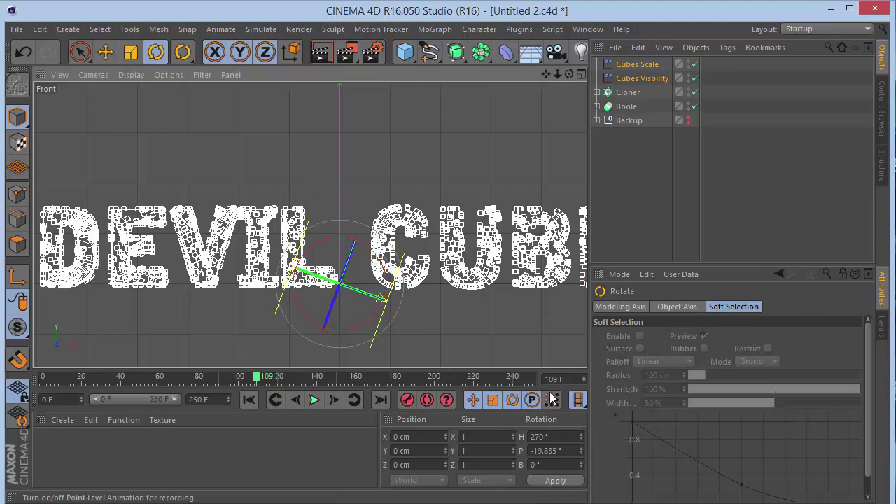
{"action": "left_click", "coordinate": [549, 450]}
{"action": "key", "text": "BackSpace"}
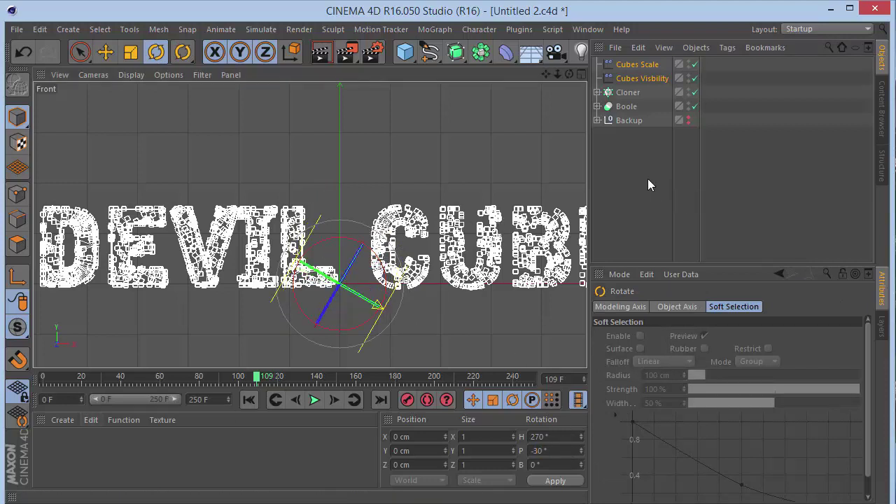
Step: Change the falloff shape of both Plain effectors to Box
{"action": "left_click", "coordinate": [643, 151]}
{"action": "left_click", "coordinate": [643, 78]}
{"action": "left_click", "coordinate": [642, 68], "text": "shift"}
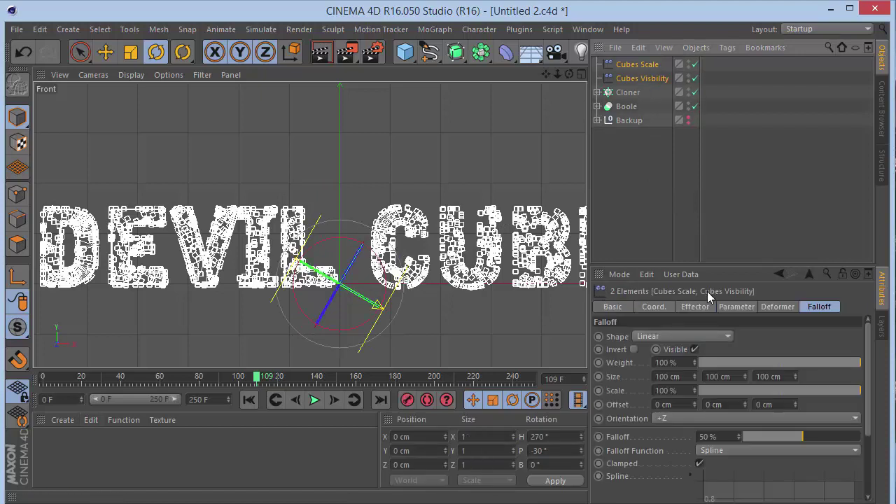
{"action": "left_click", "coordinate": [675, 336]}
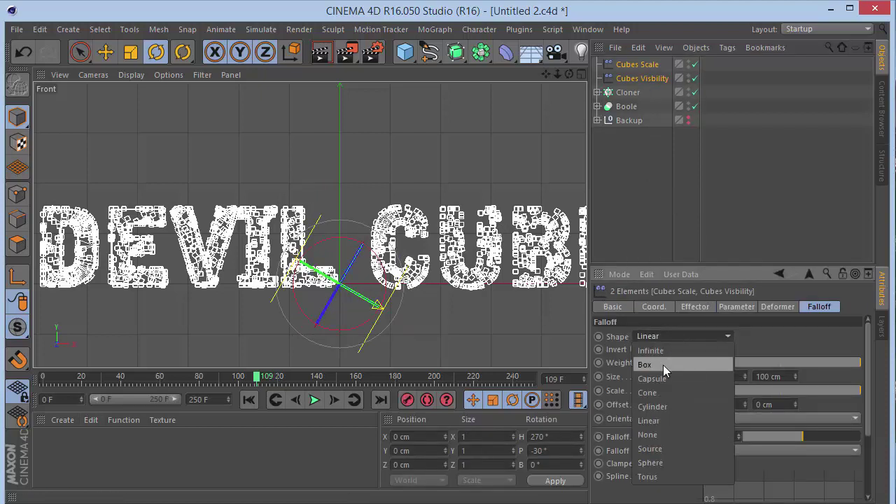
{"action": "left_click", "coordinate": [663, 364]}
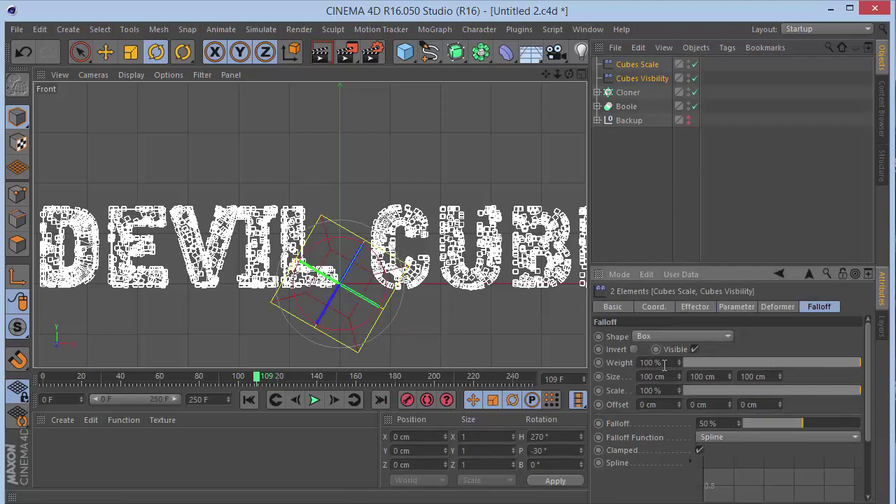
Step: Set the Z size of both effectors' box falloff to 20 cm and the falloff amount to 60 %
{"action": "double_click", "coordinate": [743, 376]}
{"action": "type", "text": "20"}
{"action": "key", "text": "Return"}
{"action": "double_click", "coordinate": [723, 423]}
{"action": "type", "text": "60"}
{"action": "key", "text": "Return"}
Step: Switch to the world coordinate system and move both effectors straight up to the mid-height of the letters
{"action": "left_click", "coordinate": [294, 56]}
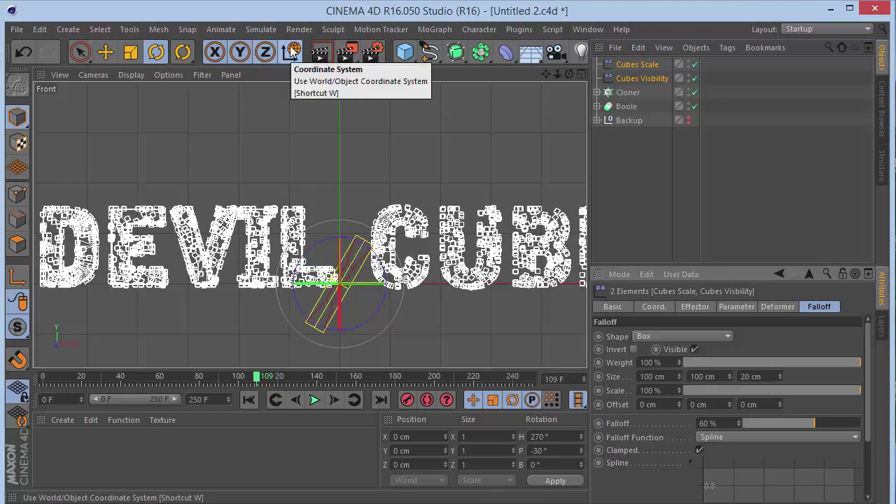
{"action": "left_click", "coordinate": [79, 51]}
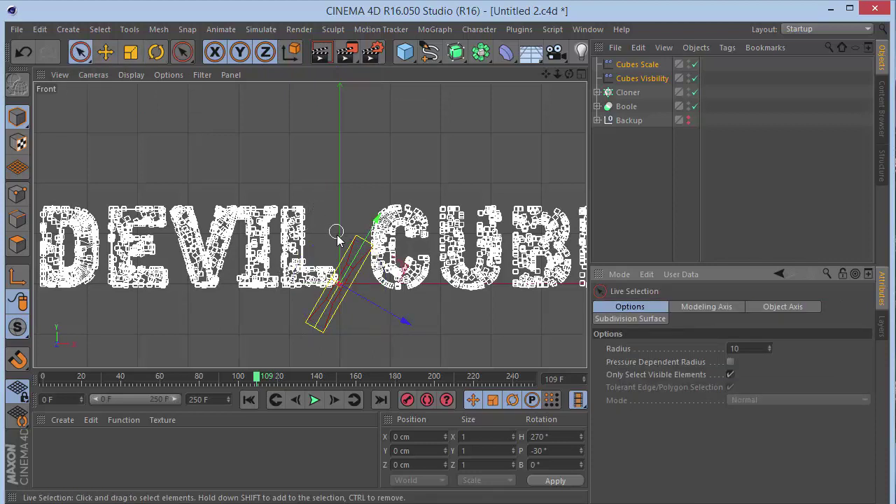
{"action": "key", "text": "w"}
{"action": "left_click_drag", "start_coordinate": [337, 223], "coordinate": [336, 184]}
{"action": "left_click", "coordinate": [336, 183]}
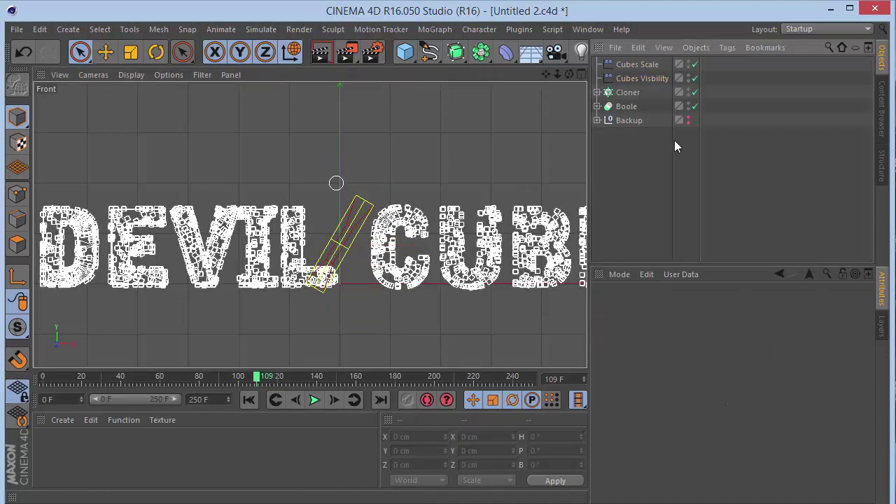
Step: Add the Cubes Scale effector to the Cloner's effectors list below Cubes Visbility
{"action": "left_click", "coordinate": [641, 92]}
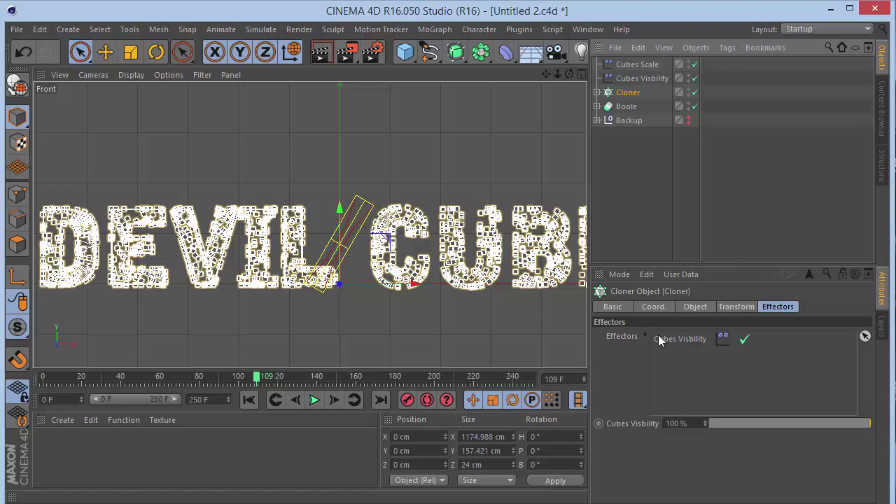
{"action": "left_click_drag", "start_coordinate": [640, 65], "coordinate": [696, 365]}
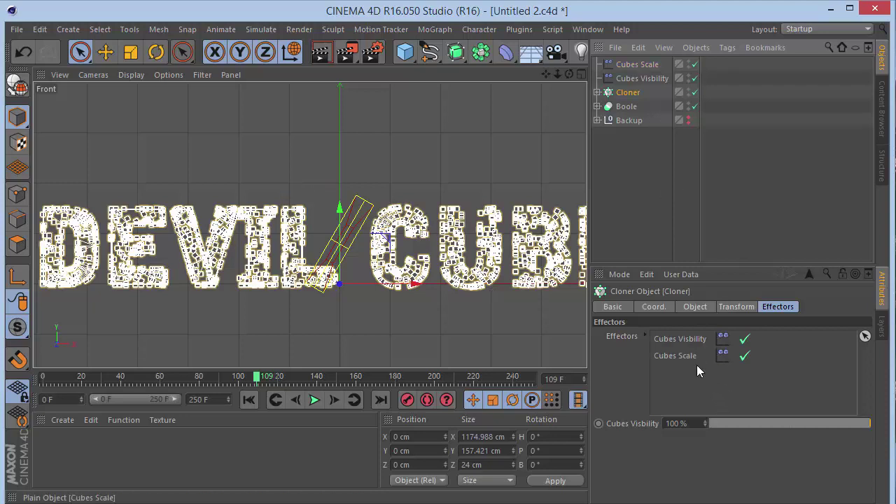
{"action": "left_click", "coordinate": [666, 206]}
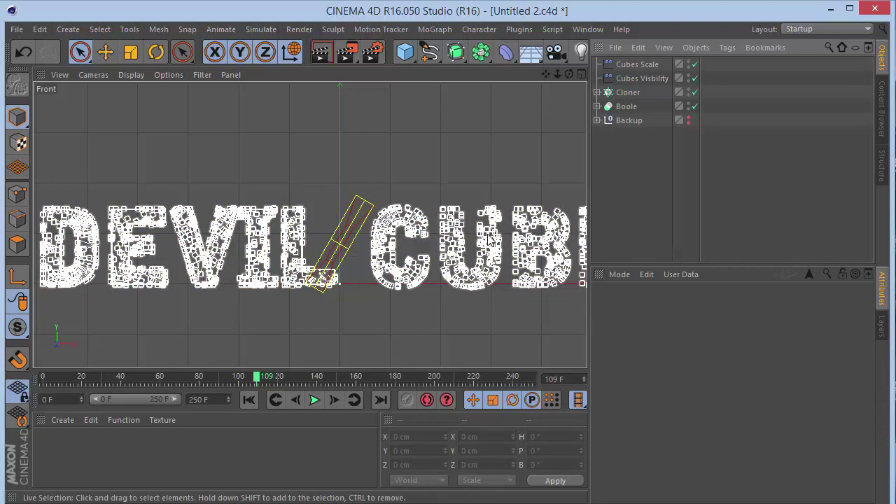
Step: Compare the clones at the foot of the L in the perspective view with both Plain effectors disabled and enabled again
{"action": "key", "text": "F1"}
{"action": "scroll", "coordinate": [402, 301], "scroll_direction": "up", "scroll_amount": 8}
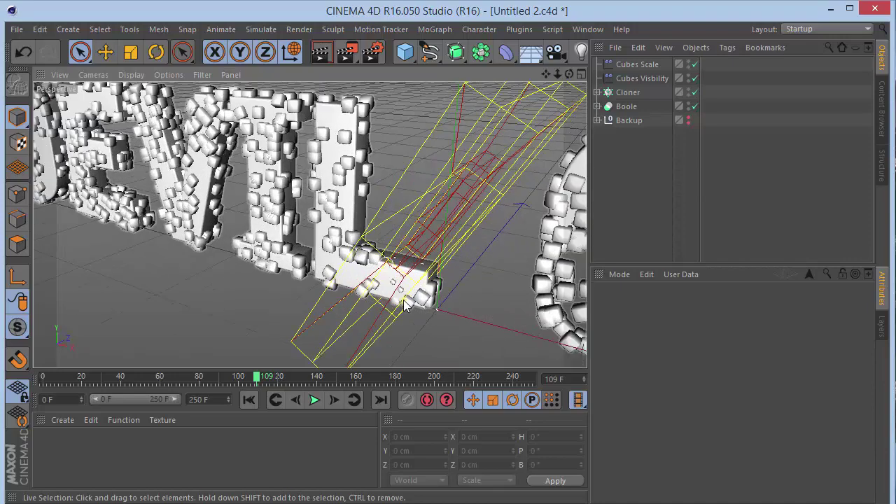
{"action": "scroll", "coordinate": [404, 302], "scroll_direction": "up", "scroll_amount": 3}
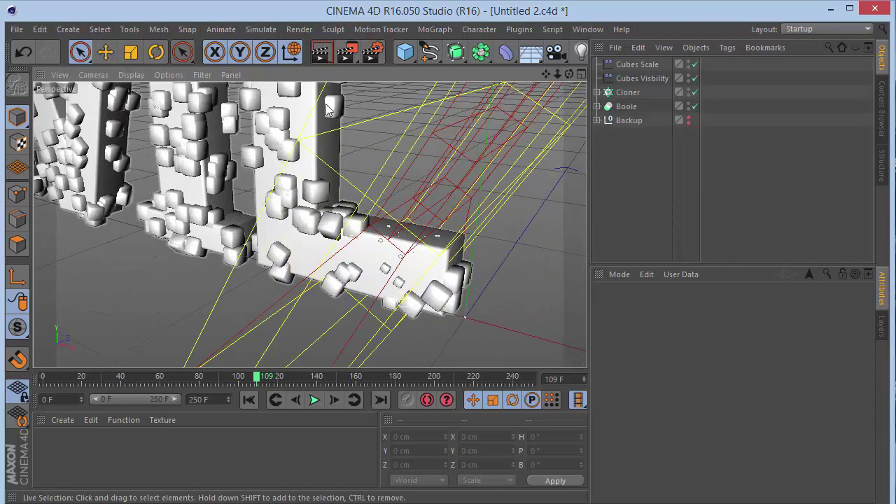
{"action": "left_click", "coordinate": [695, 64]}
{"action": "left_click", "coordinate": [694, 77]}
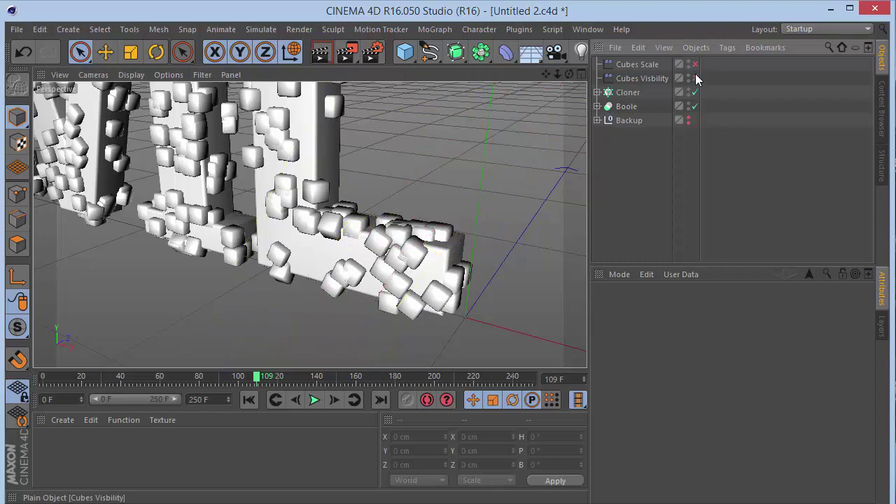
{"action": "left_click", "coordinate": [695, 77]}
{"action": "left_click", "coordinate": [695, 63]}
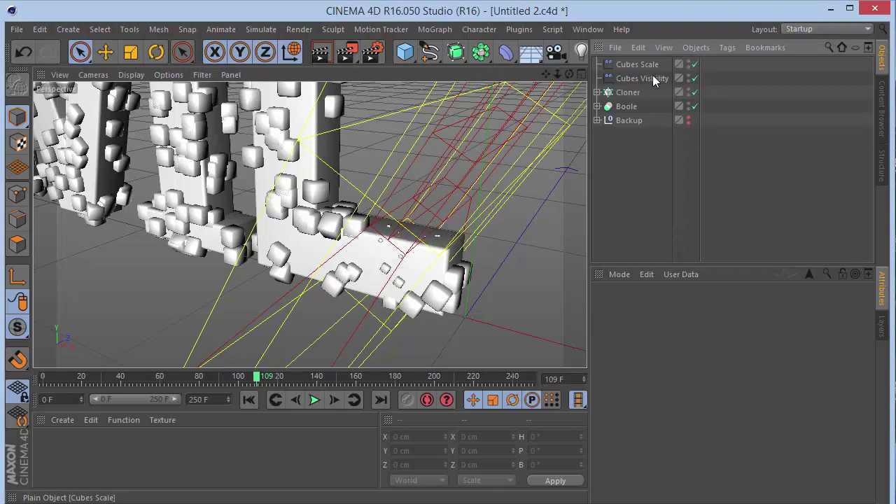
Step: In the front view, set the Y size of the box falloff to 150 cm for both the Cubes Scale and Cubes Visbility effectors
{"action": "key", "text": "F4"}
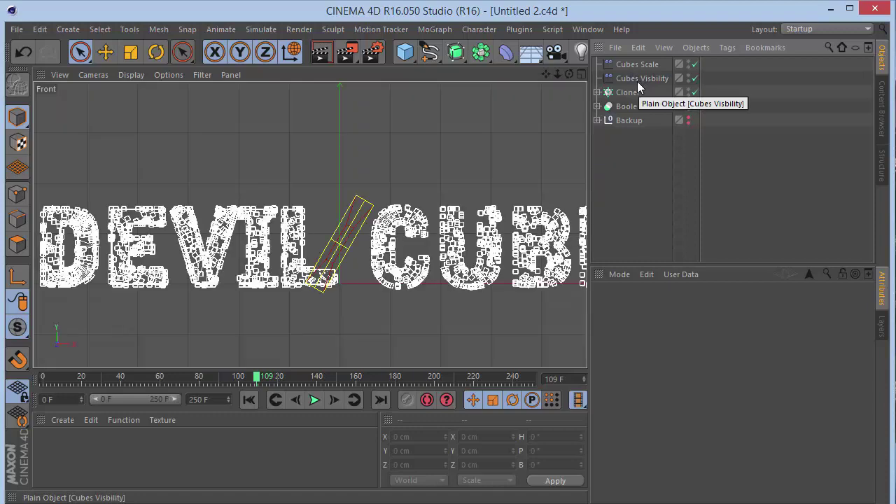
{"action": "left_click", "coordinate": [637, 77]}
{"action": "left_click", "coordinate": [627, 64], "text": "ctrl"}
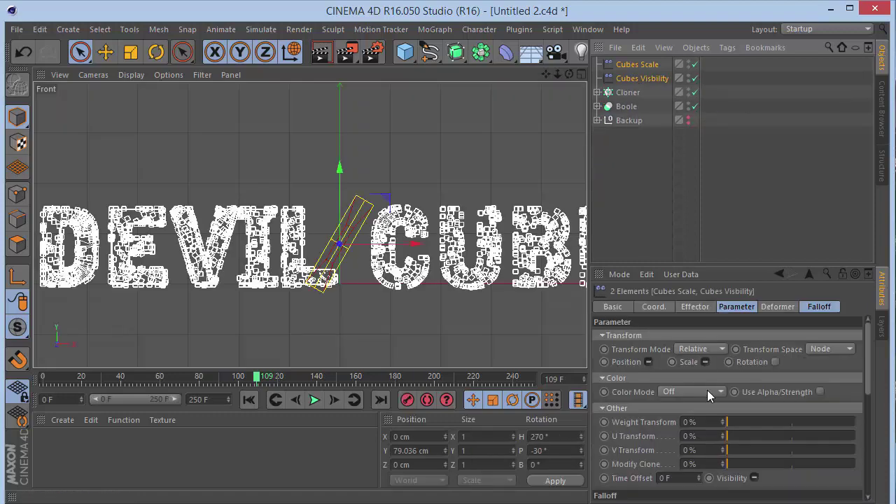
{"action": "left_click", "coordinate": [808, 307]}
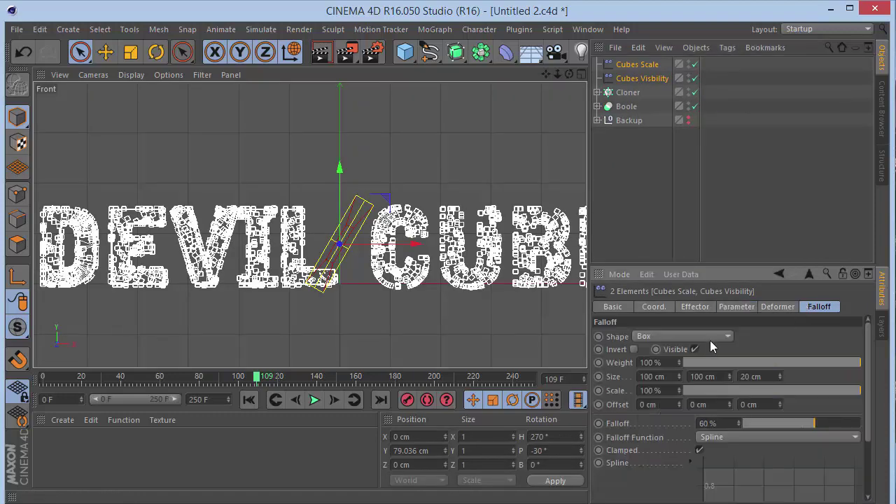
{"action": "double_click", "coordinate": [720, 375]}
{"action": "type", "text": "150"}
{"action": "key", "text": "Return"}
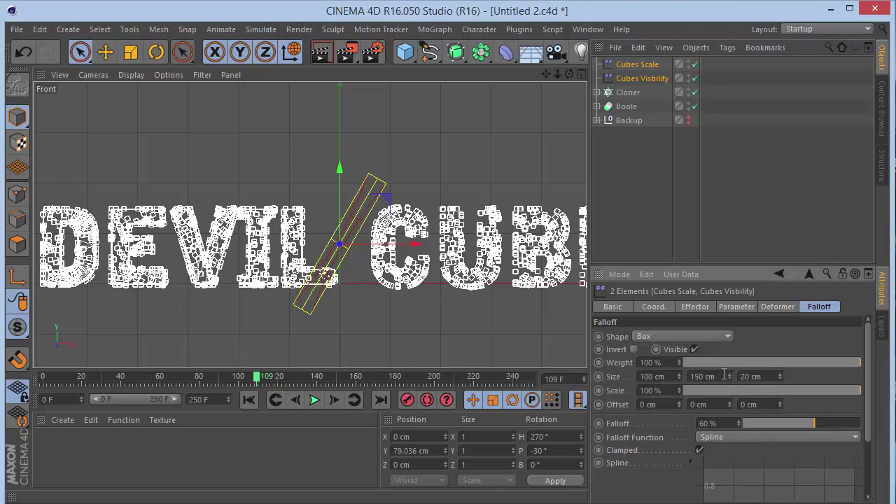
Step: Try a Y size of 200 cm for both effectors' box falloff and restore it to 150 cm
{"action": "double_click", "coordinate": [724, 376]}
{"action": "type", "text": "200"}
{"action": "key", "text": "Return"}
{"action": "left_click", "coordinate": [728, 373]}
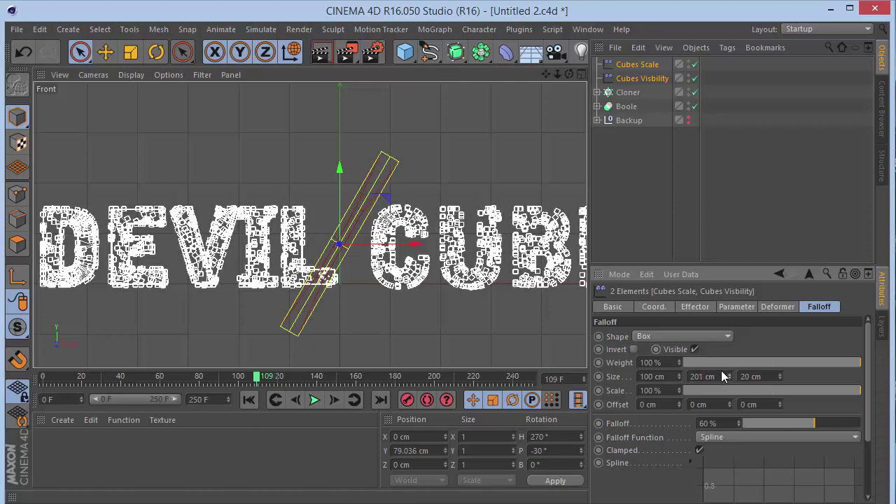
{"action": "left_click_drag", "start_coordinate": [722, 371], "coordinate": [727, 377]}
{"action": "key", "text": "Return"}
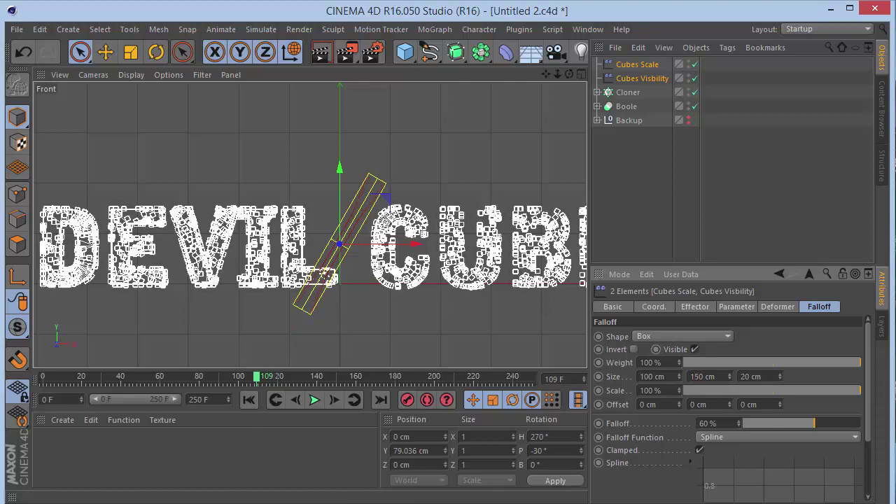
Step: Invert the falloff of the Cubes Visbility effector and of the Cubes Scale effector
{"action": "left_click", "coordinate": [648, 132]}
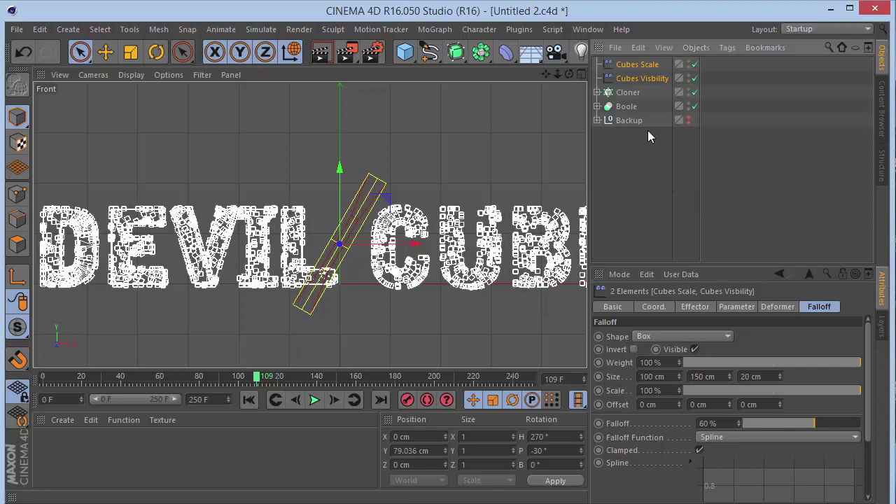
{"action": "left_click", "coordinate": [645, 78]}
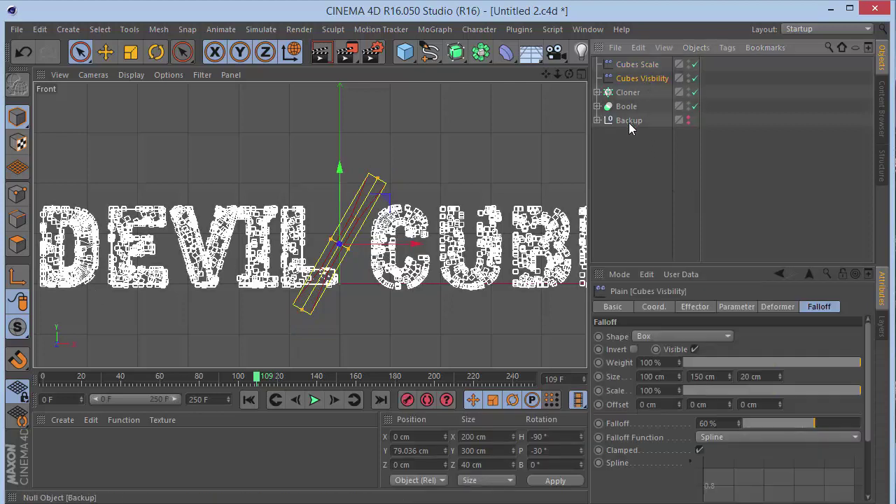
{"action": "left_click", "coordinate": [633, 349]}
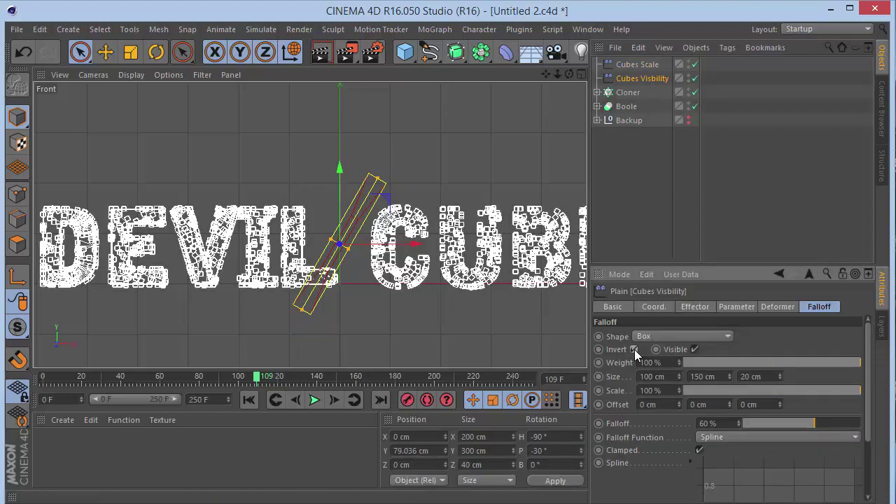
{"action": "left_click", "coordinate": [639, 63]}
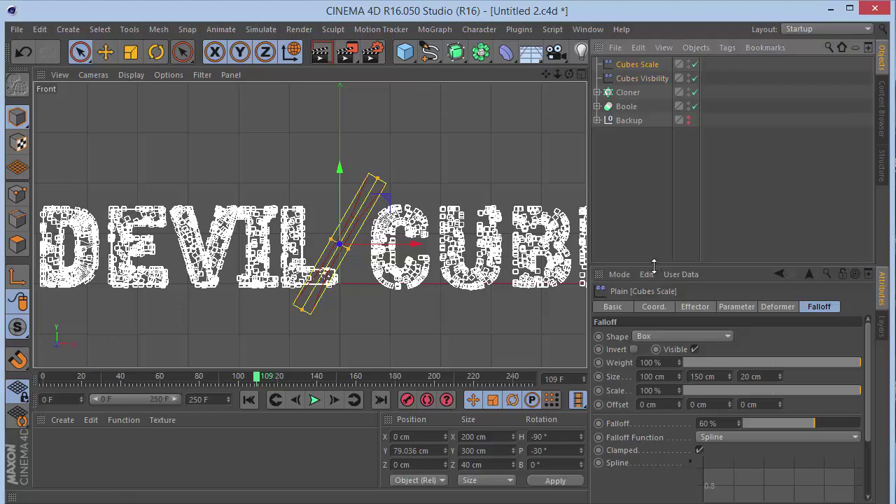
{"action": "left_click", "coordinate": [634, 349]}
Step: Switch to the perspective view, deselect all objects and set the viewport's level of detail to High
{"action": "key", "text": "F1"}
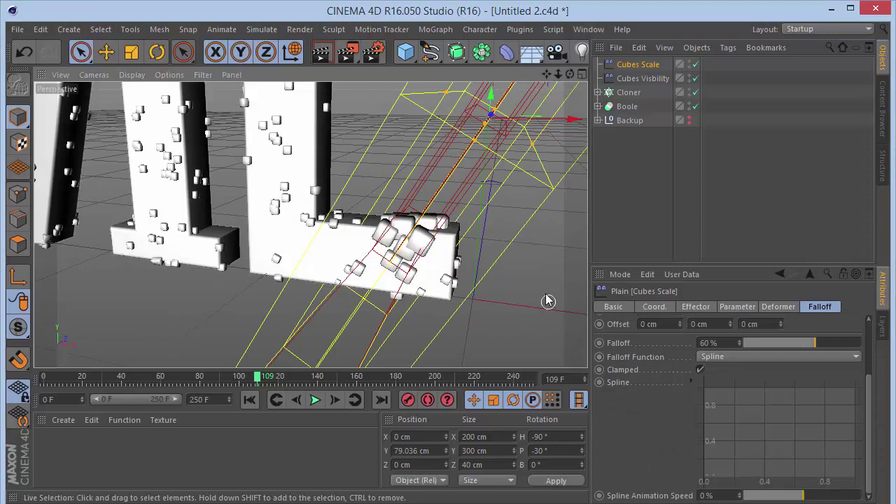
{"action": "left_click_drag", "start_coordinate": [571, 74], "coordinate": [615, 70]}
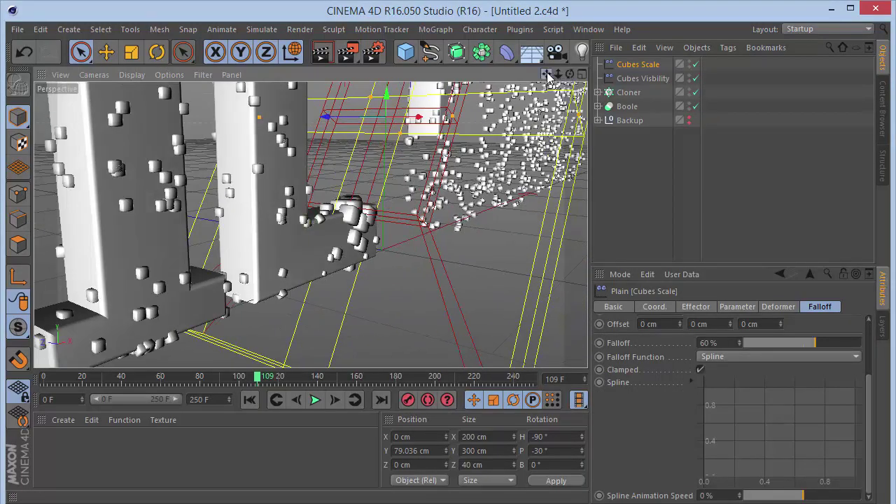
{"action": "left_click_drag", "start_coordinate": [546, 75], "coordinate": [657, 72]}
{"action": "left_click_drag", "start_coordinate": [568, 77], "coordinate": [662, 70]}
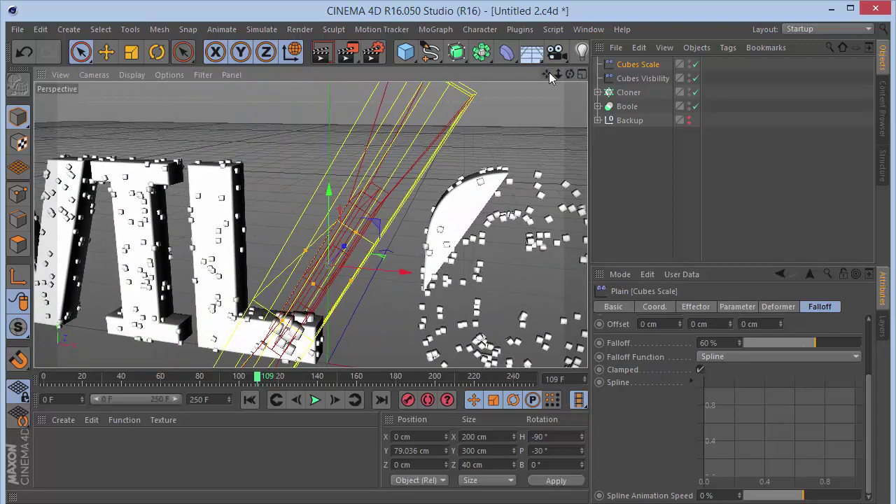
{"action": "key", "text": "ctrl+shift+a"}
{"action": "left_click", "coordinate": [175, 75]}
{"action": "mouse_move", "coordinate": [214, 98]}
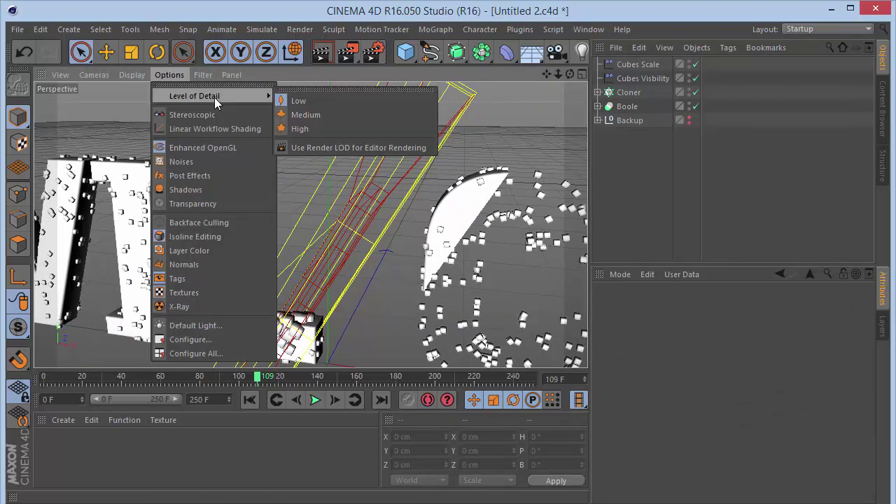
{"action": "left_click", "coordinate": [308, 116]}
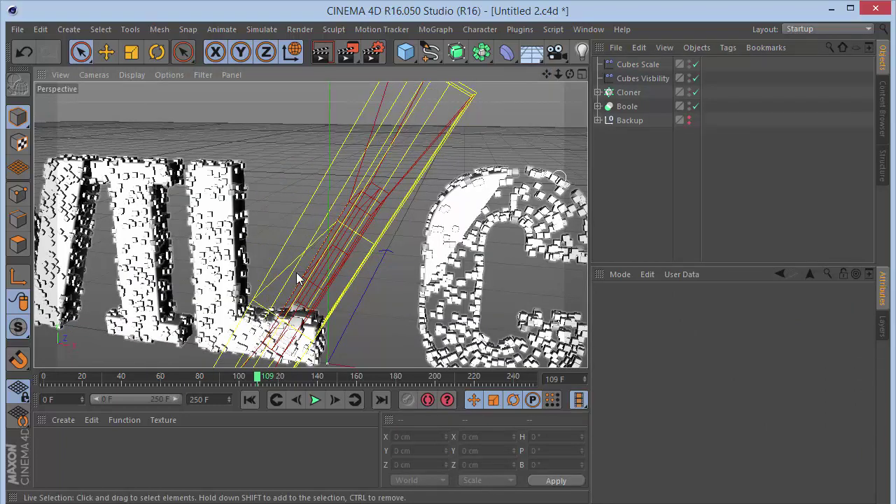
Step: Check the clones with the Cubes Scale effector toggled off and on, and set its uniform scale parameter to -1
{"action": "left_click_drag", "start_coordinate": [547, 74], "coordinate": [596, 17]}
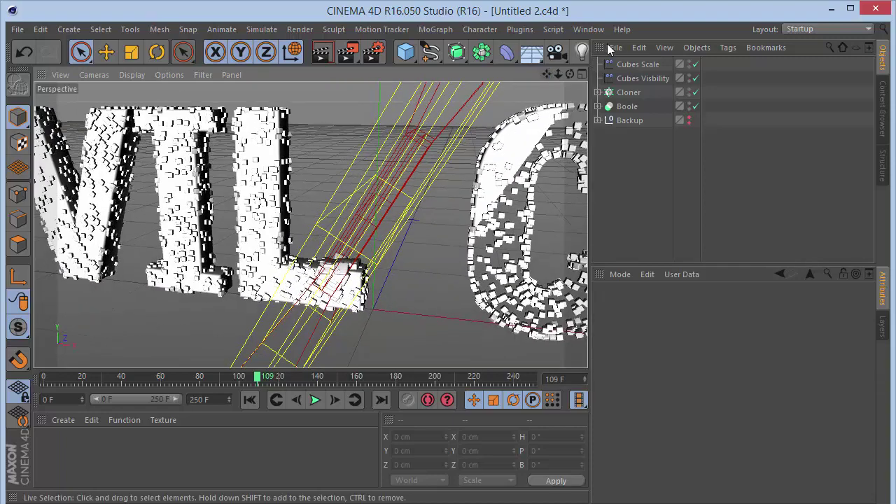
{"action": "left_click", "coordinate": [696, 64]}
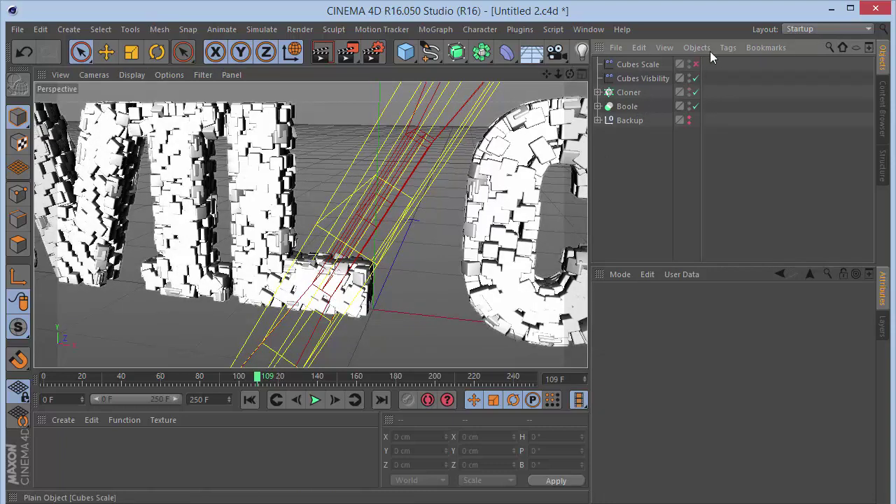
{"action": "left_click", "coordinate": [696, 65]}
{"action": "left_click", "coordinate": [631, 68]}
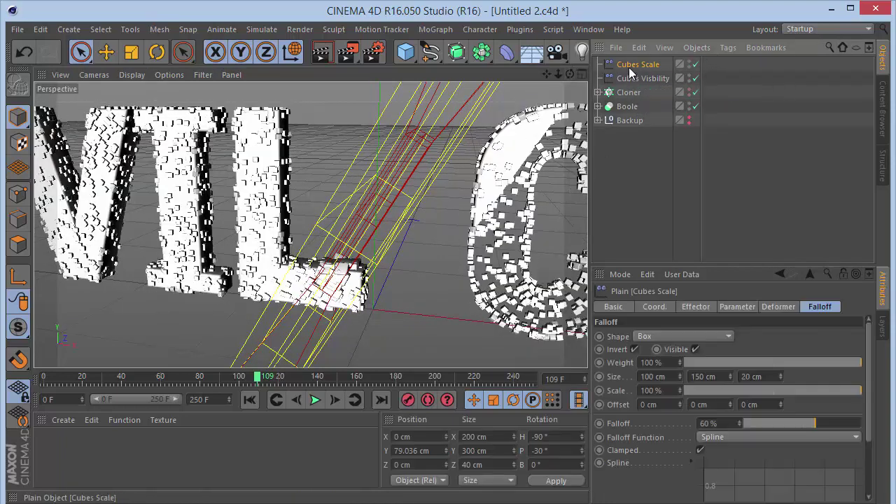
{"action": "left_click", "coordinate": [728, 307]}
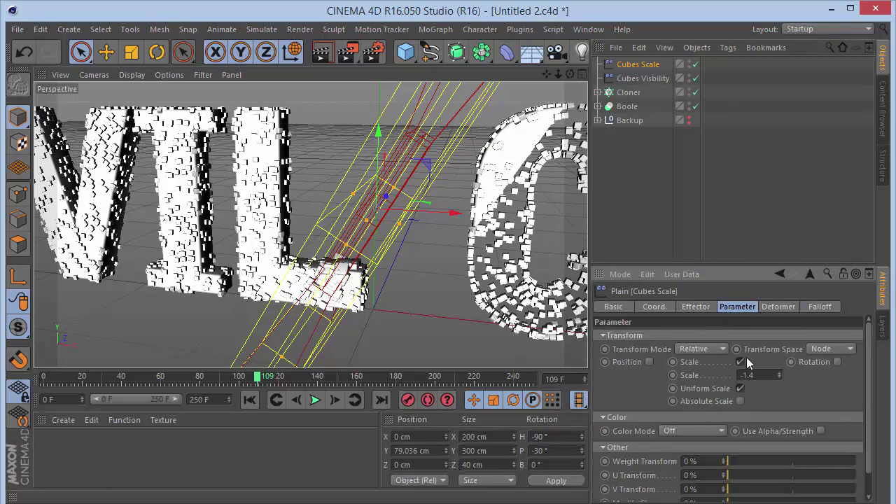
{"action": "left_click", "coordinate": [780, 377]}
{"action": "type", "text": "-1"}
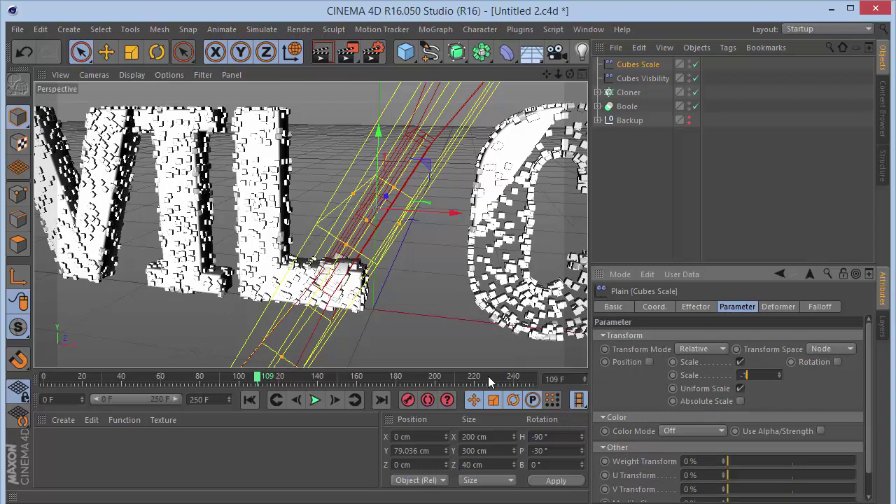
{"action": "key", "text": "Return"}
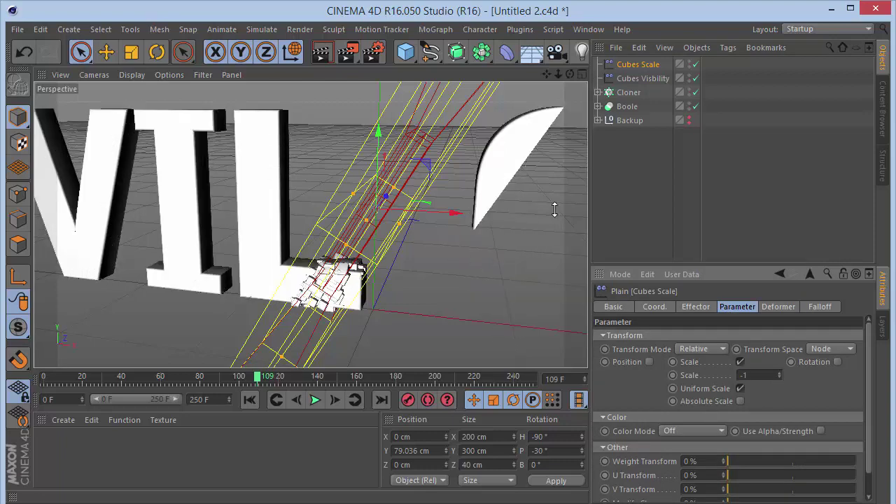
Step: Return to the start of the animation and set the perspective viewport's level of detail to Low
{"action": "left_click_drag", "start_coordinate": [570, 74], "coordinate": [545, 77]}
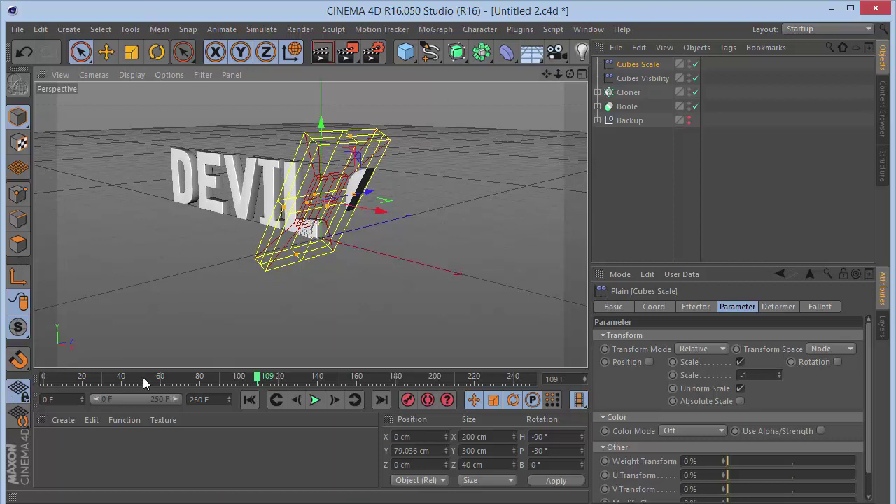
{"action": "left_click", "coordinate": [250, 400]}
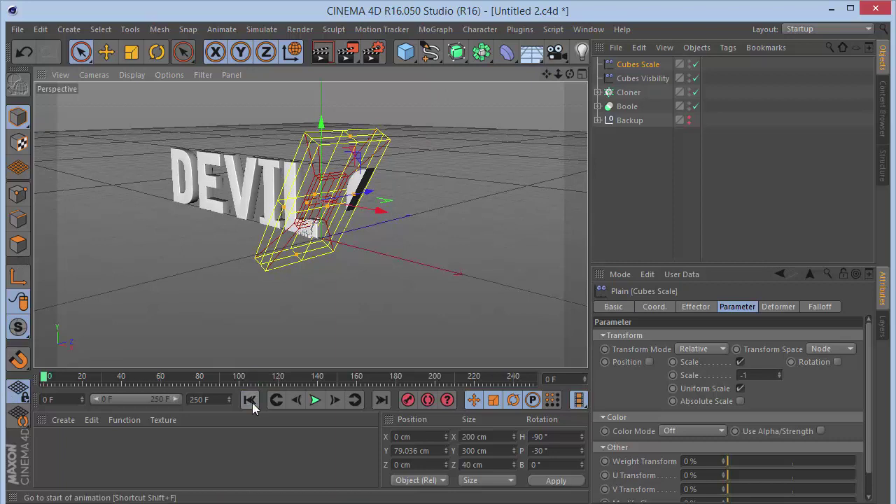
{"action": "left_click", "coordinate": [178, 78]}
{"action": "mouse_move", "coordinate": [203, 94]}
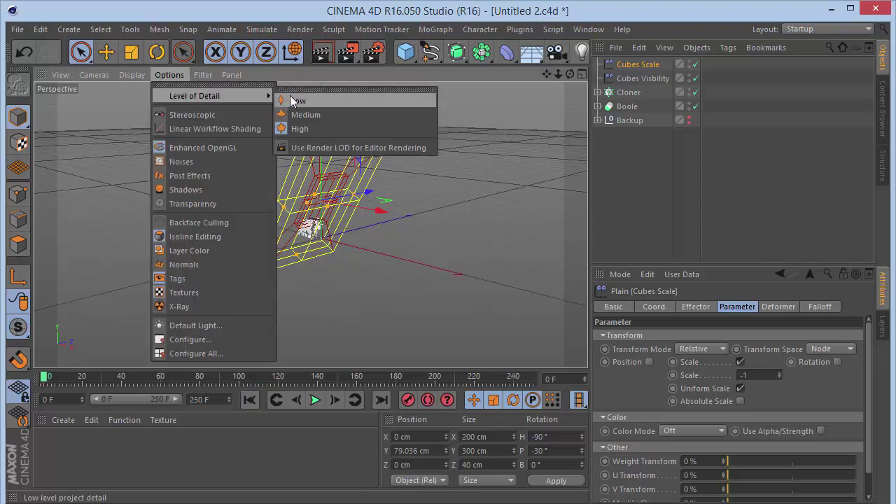
{"action": "left_click", "coordinate": [290, 95]}
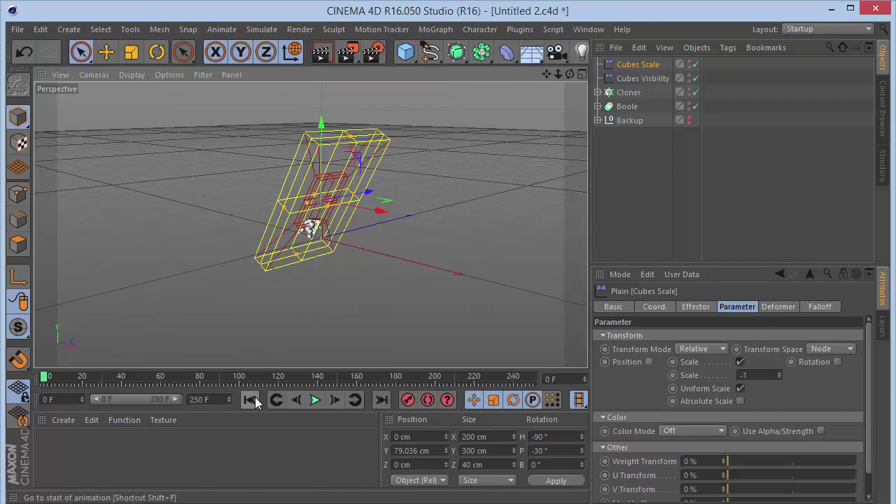
Step: Play the animation from frame 0 in the front view to examine how the Boole reveals the lettering
{"action": "key", "text": "F4"}
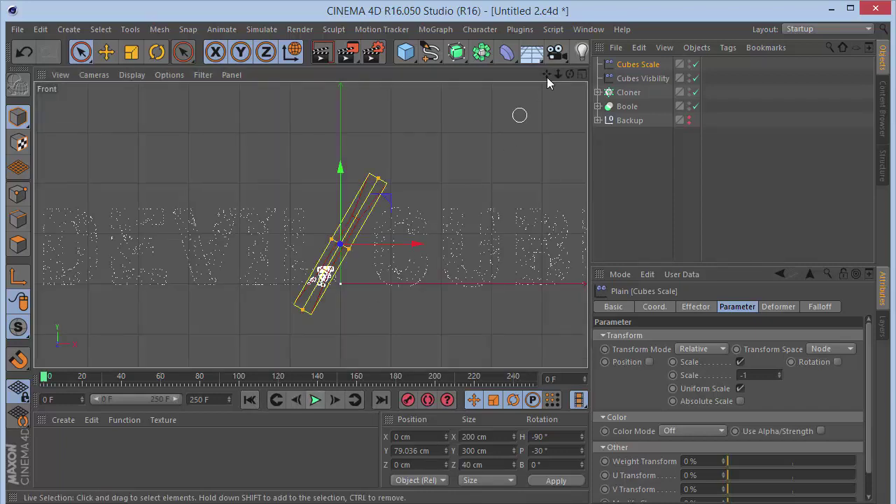
{"action": "left_click_drag", "start_coordinate": [547, 75], "coordinate": [616, 81]}
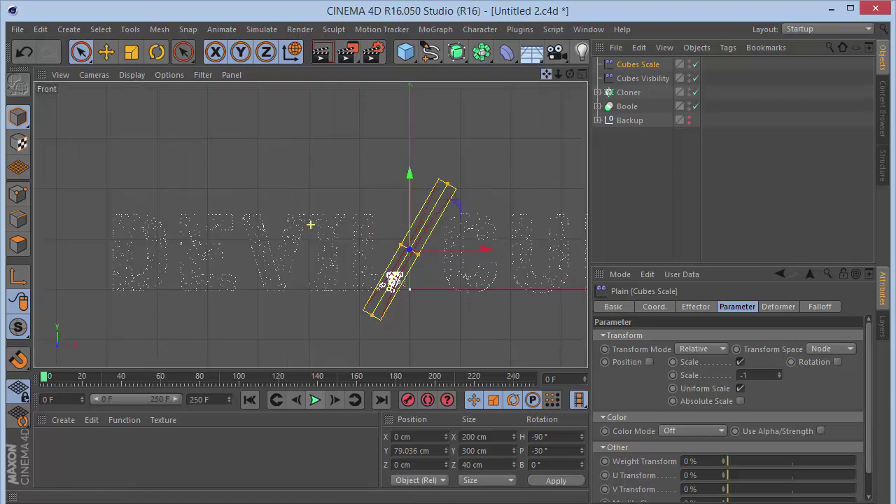
{"action": "left_click", "coordinate": [314, 400]}
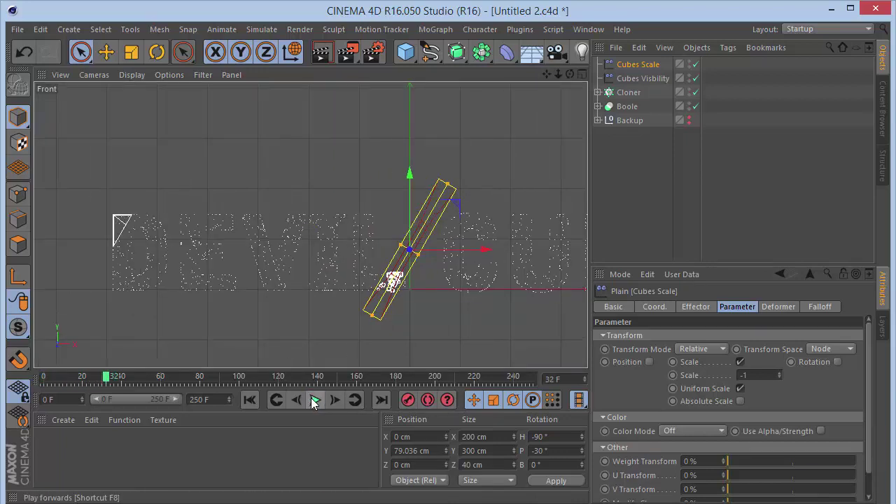
Step: At frame 27, move the Cubes Scale and Cubes Visibility effectors together along X to about -620 cm, beside the letter D
{"action": "left_click_drag", "start_coordinate": [104, 379], "coordinate": [96, 378]}
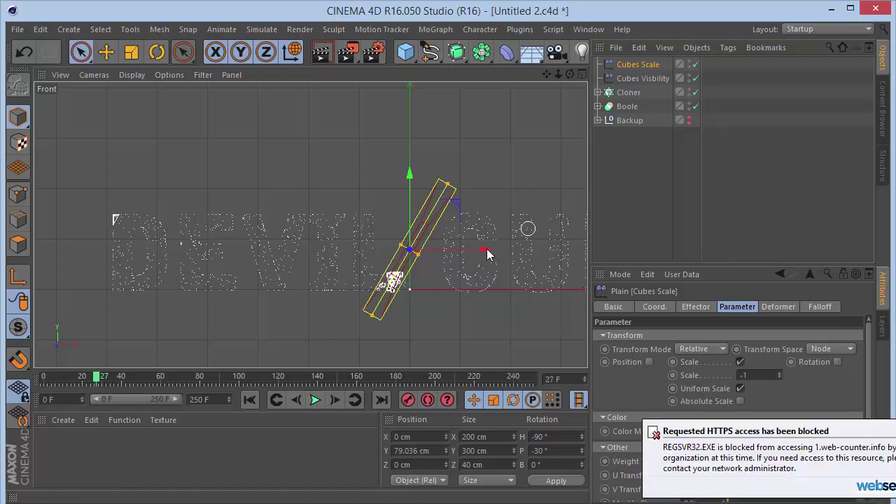
{"action": "left_click", "coordinate": [643, 78], "text": "shift"}
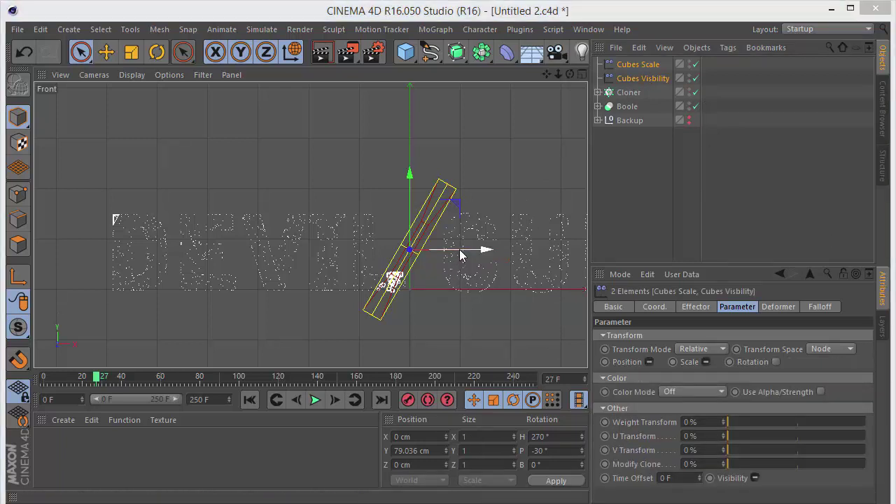
{"action": "left_click_drag", "start_coordinate": [459, 249], "coordinate": [150, 290]}
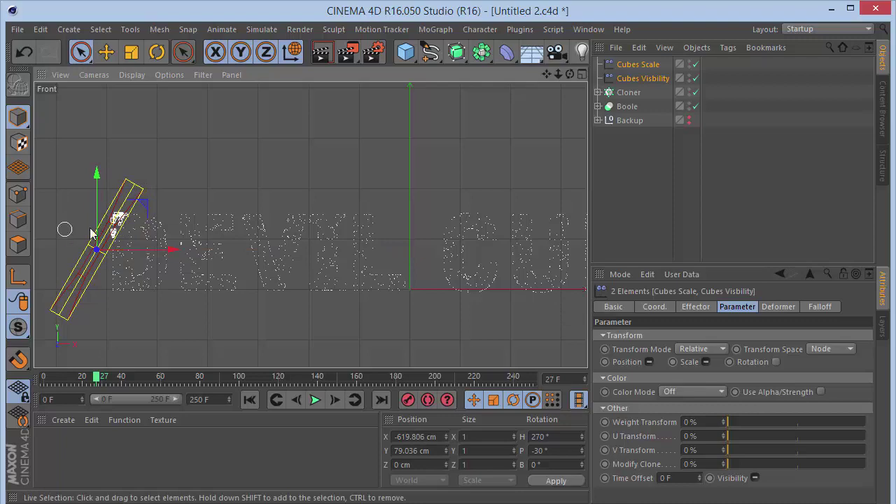
Step: Set the front viewport's level of detail to High and deselect all objects
{"action": "scroll", "coordinate": [91, 233], "scroll_direction": "up", "scroll_amount": 4}
{"action": "left_click", "coordinate": [142, 72]}
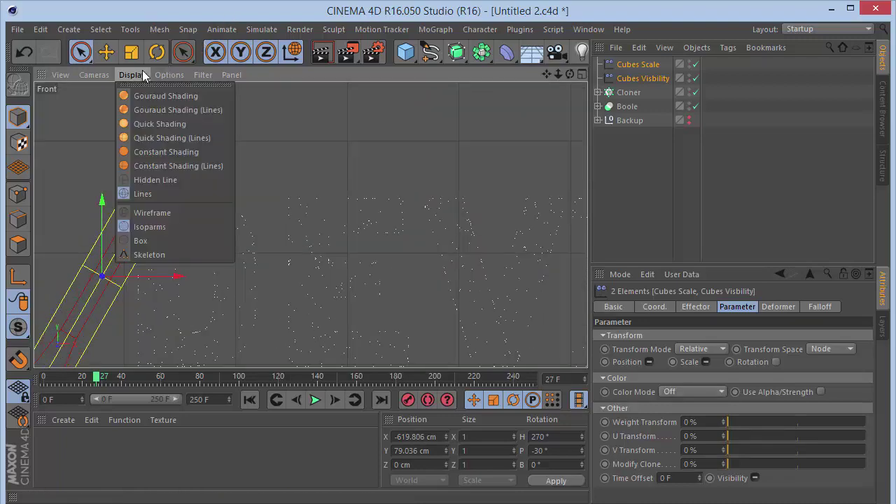
{"action": "mouse_move", "coordinate": [183, 76]}
{"action": "mouse_move", "coordinate": [202, 96]}
{"action": "left_click", "coordinate": [302, 129]}
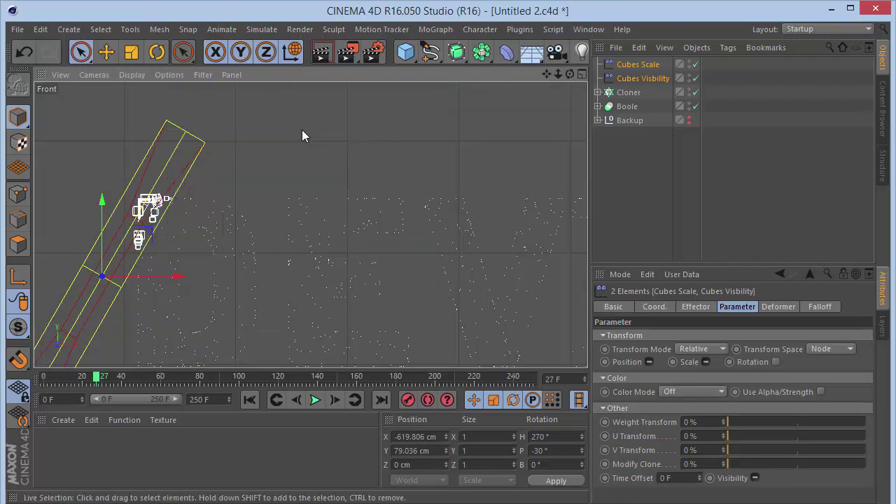
{"action": "left_click", "coordinate": [207, 214]}
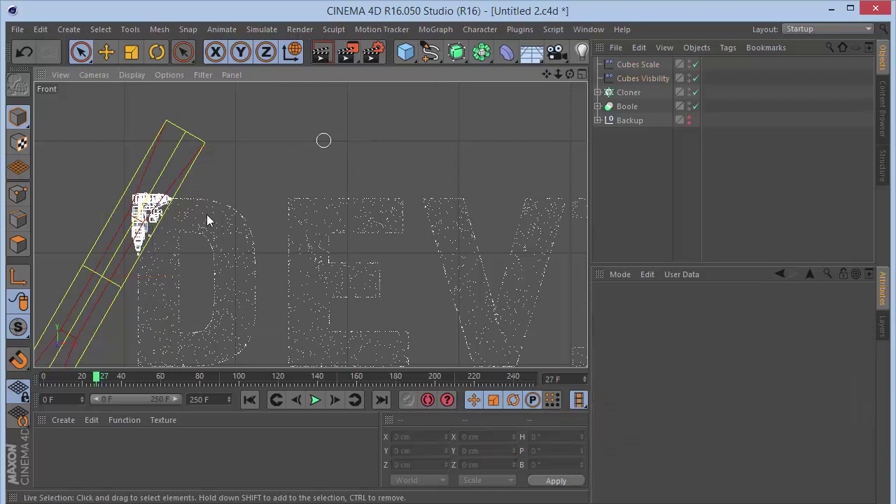
Step: Inspect the clones around the D in the perspective view and hide the Cubes Scale and Cubes Visibility effectors in the editor
{"action": "key", "text": "F1"}
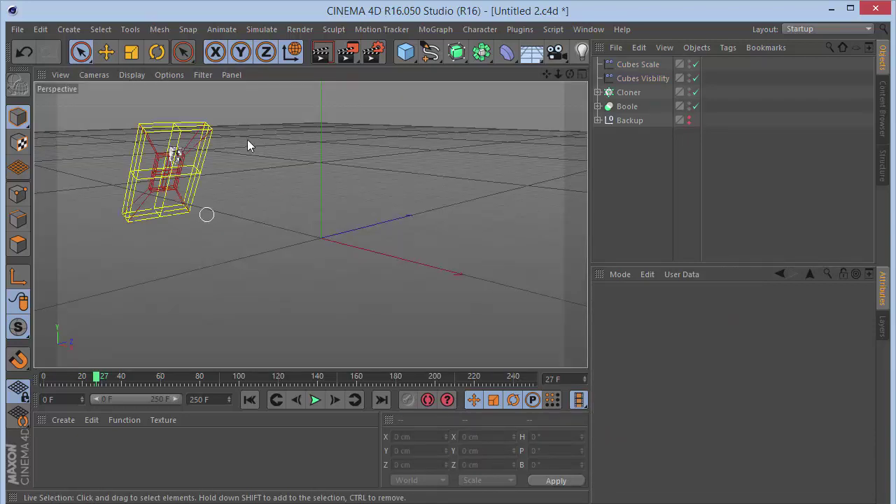
{"action": "left_click", "coordinate": [628, 92]}
{"action": "key", "text": "o"}
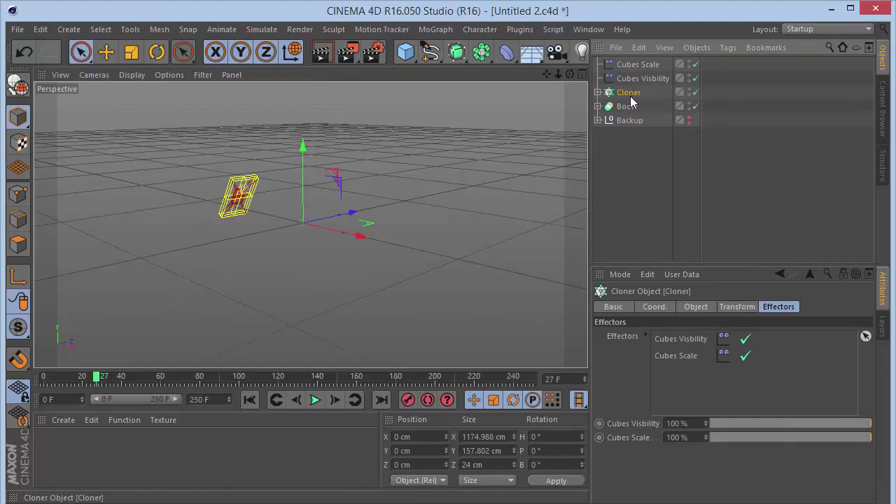
{"action": "scroll", "coordinate": [200, 196], "scroll_direction": "up", "scroll_amount": 3}
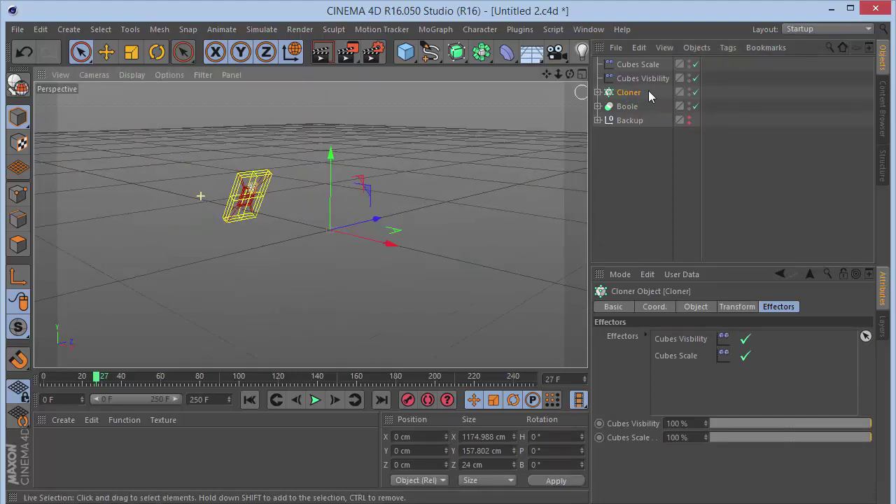
{"action": "scroll", "coordinate": [310, 224], "scroll_direction": "up", "scroll_amount": 5}
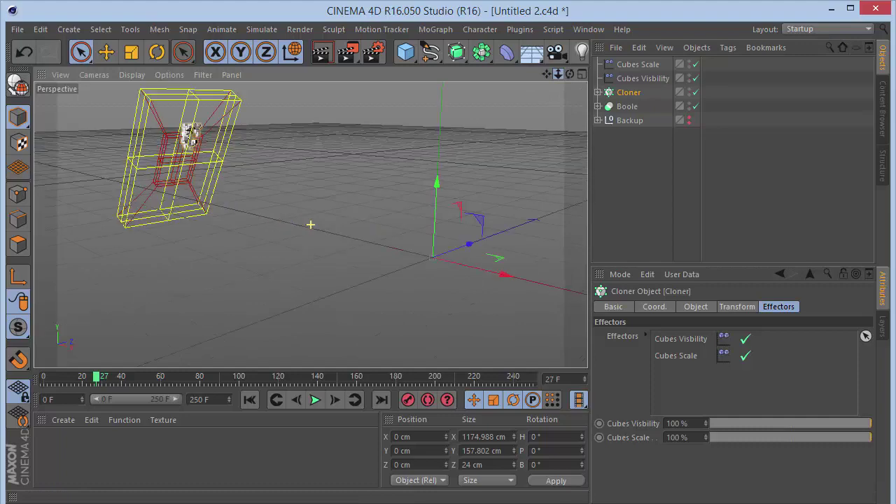
{"action": "left_click_drag", "start_coordinate": [558, 74], "coordinate": [296, 162]}
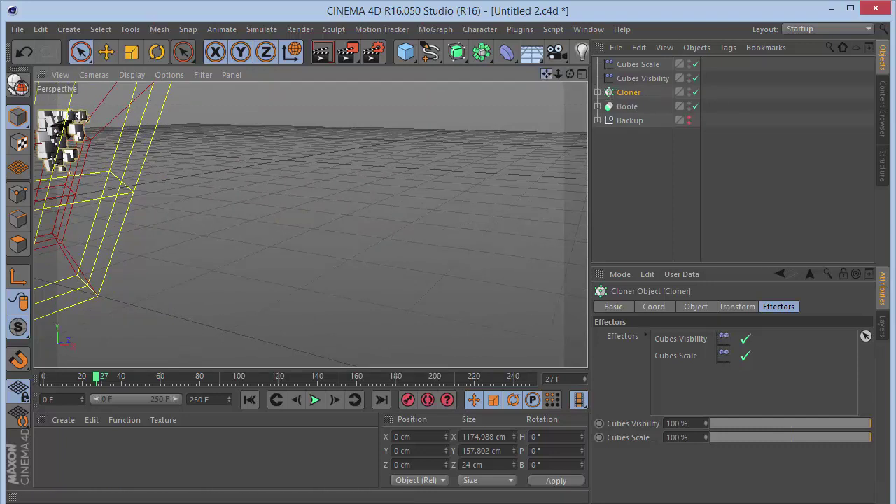
{"action": "left_click_drag", "start_coordinate": [546, 74], "coordinate": [557, 78]}
{"action": "double_click", "coordinate": [688, 61]}
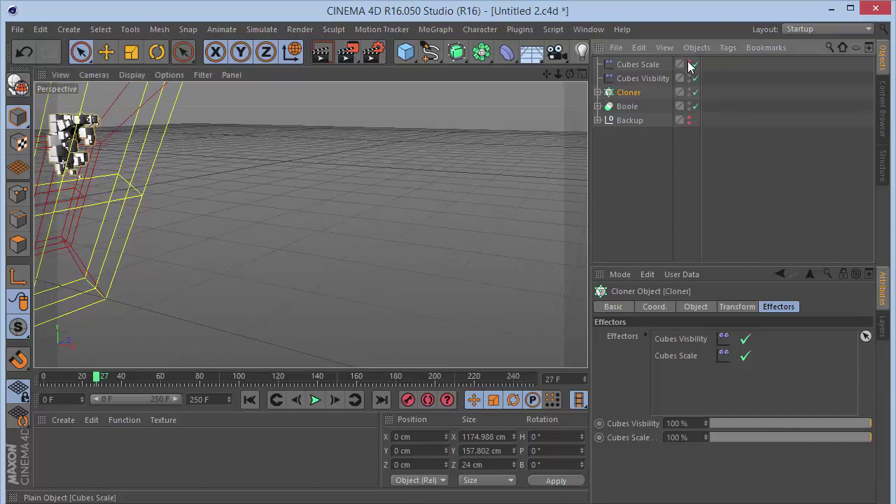
{"action": "left_click", "coordinate": [691, 80]}
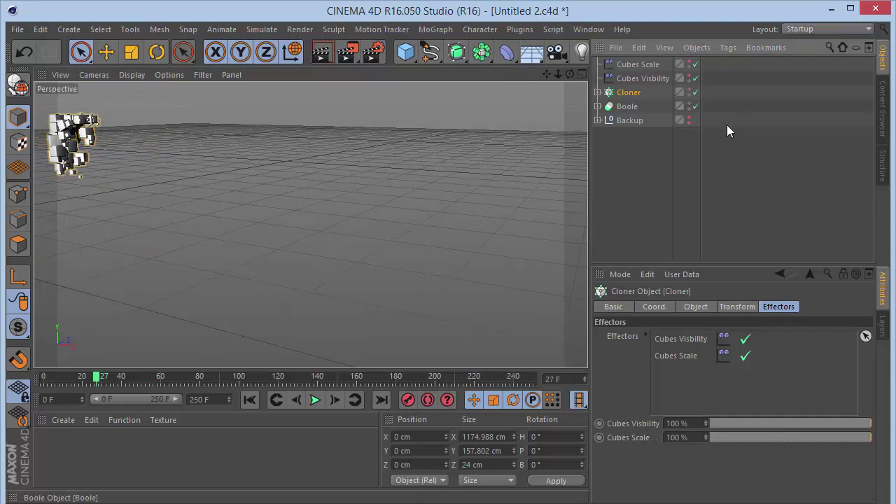
Step: Make the Cubes Scale and Cubes Visibility effectors children of the animated Cube inside the Boole, and deselect everything
{"action": "left_click", "coordinate": [598, 92]}
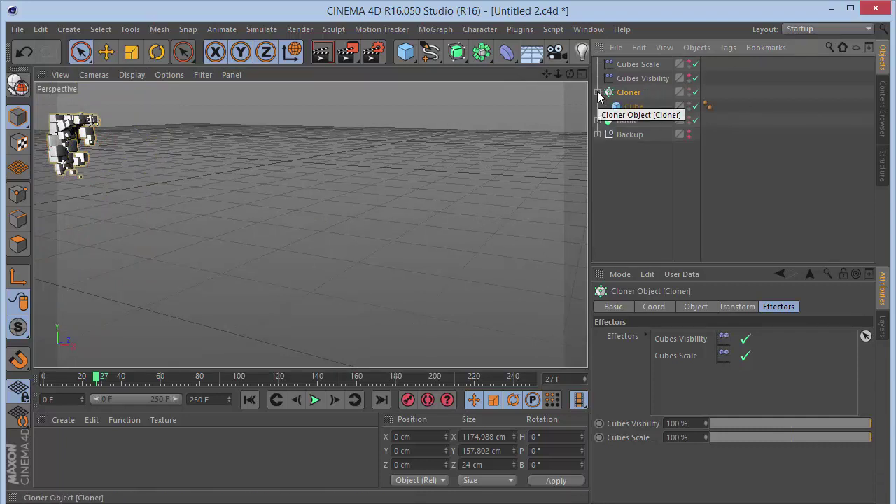
{"action": "left_click", "coordinate": [598, 91]}
{"action": "left_click", "coordinate": [599, 106]}
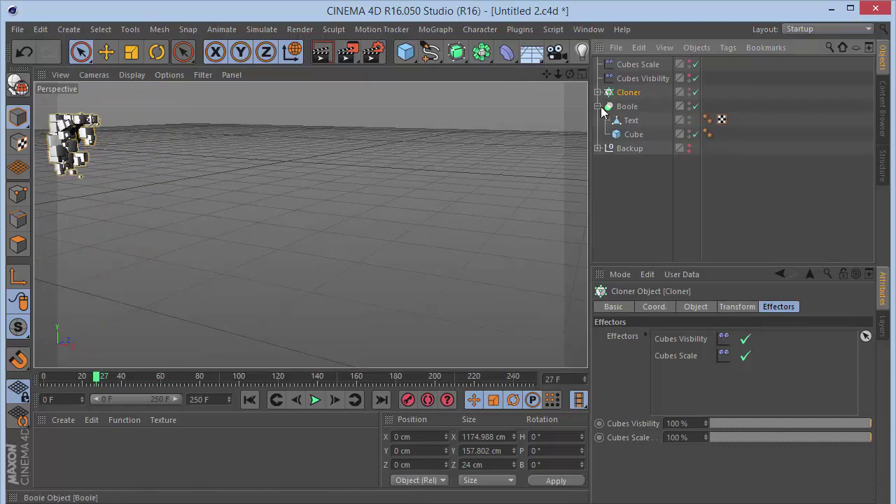
{"action": "left_click", "coordinate": [632, 79]}
{"action": "left_click", "coordinate": [632, 63], "text": "ctrl"}
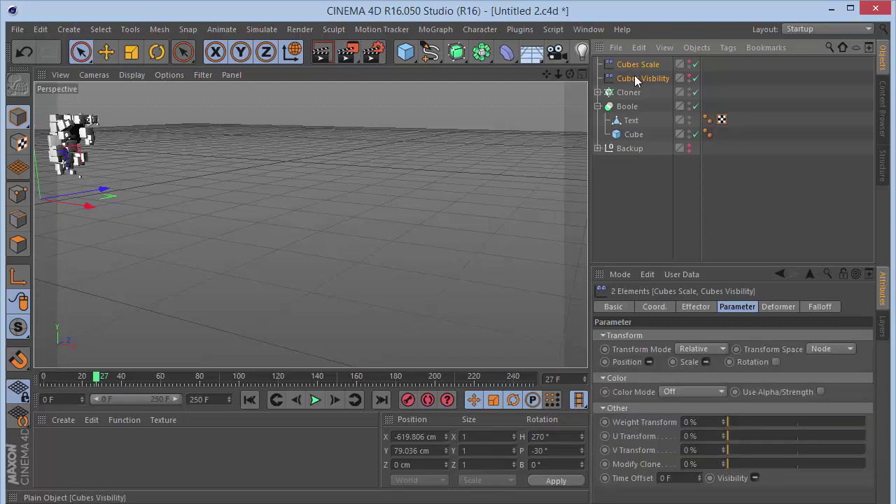
{"action": "left_click_drag", "start_coordinate": [634, 75], "coordinate": [633, 134]}
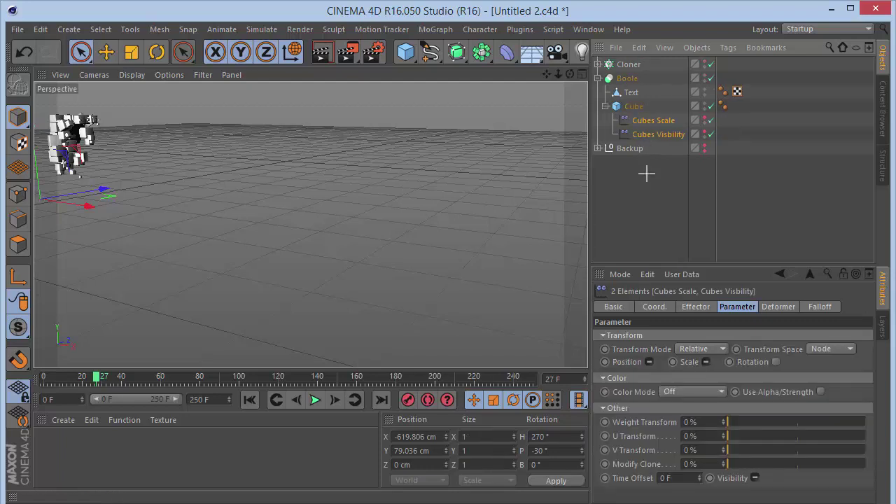
{"action": "left_click", "coordinate": [646, 173]}
Step: Switch to the front view and set its level of detail to Low
{"action": "left_click", "coordinate": [633, 105]}
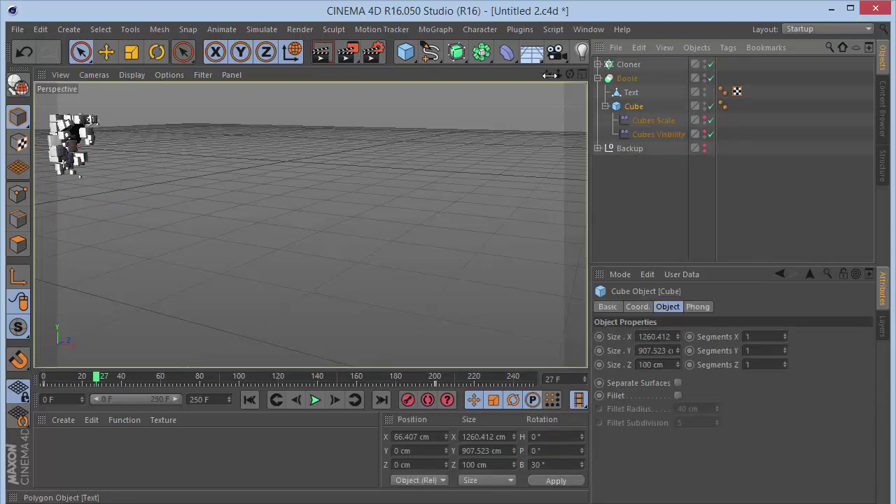
{"action": "left_click_drag", "start_coordinate": [547, 74], "coordinate": [564, 80]}
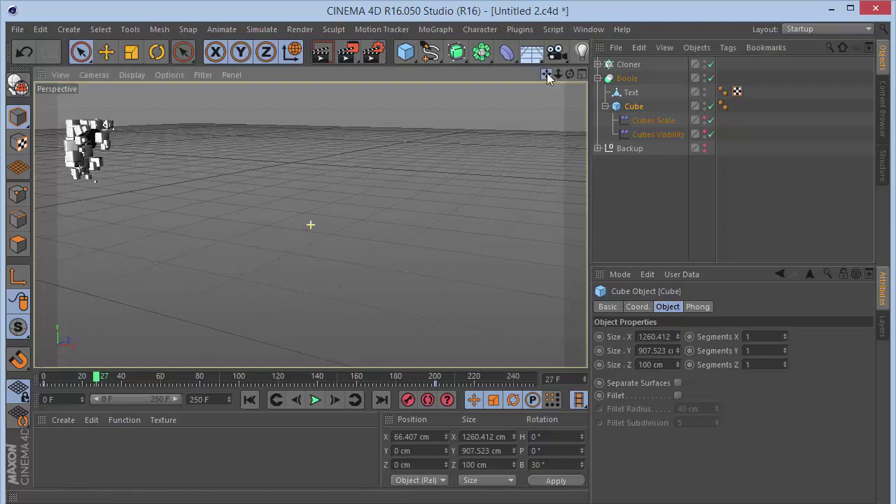
{"action": "key", "text": "F4"}
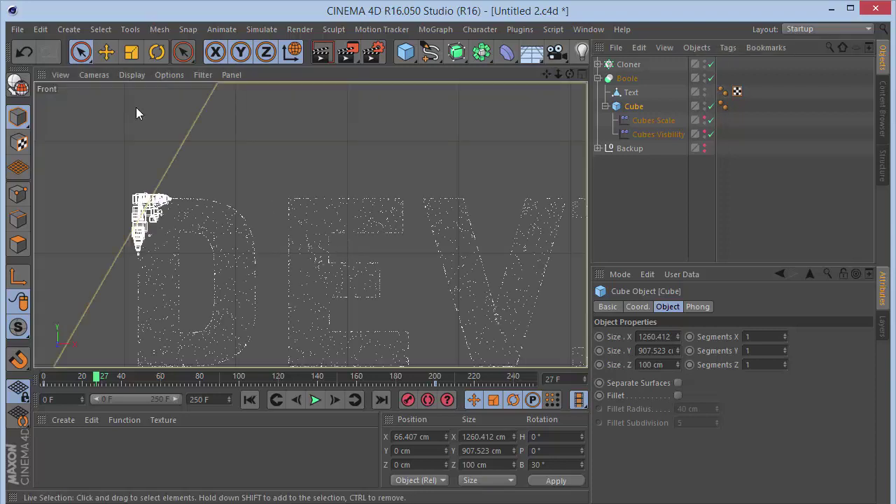
{"action": "left_click", "coordinate": [168, 75]}
{"action": "mouse_move", "coordinate": [189, 101]}
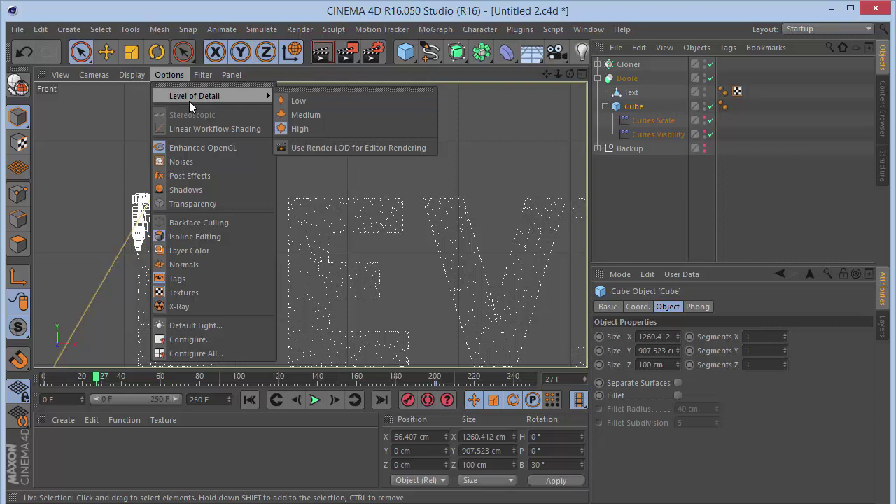
{"action": "left_click", "coordinate": [304, 93]}
Step: Play the animation from frame 27 in the front view to check that the effectors follow the Boole cube
{"action": "left_click_drag", "start_coordinate": [557, 74], "coordinate": [490, 73]}
{"action": "left_click", "coordinate": [691, 198]}
{"action": "left_click", "coordinate": [315, 400]}
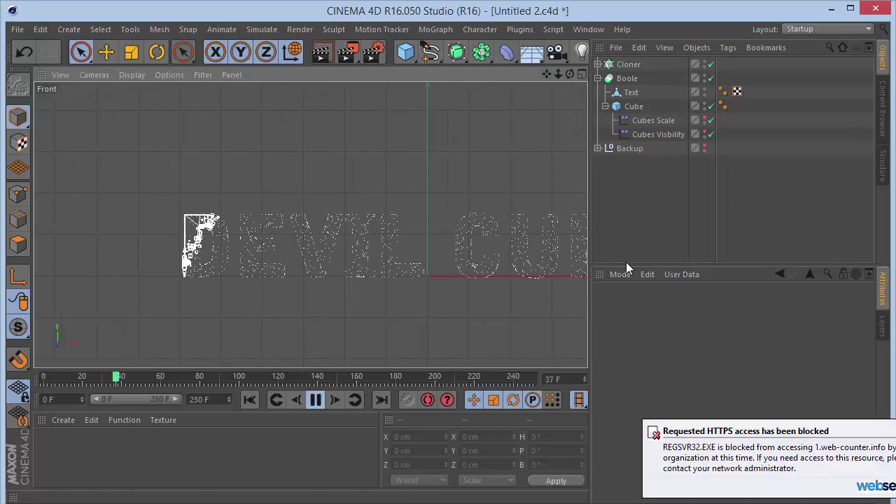
{"action": "left_click", "coordinate": [886, 424]}
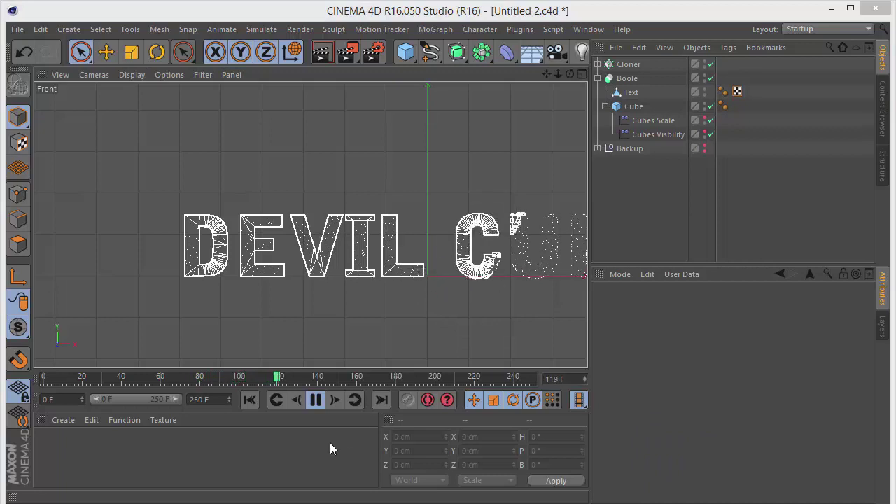
{"action": "left_click", "coordinate": [318, 398]}
Step: Play the animation from frame 0 in the perspective view to examine the cubes along the revealed edge, stopping at frame 101
{"action": "key", "text": "F1"}
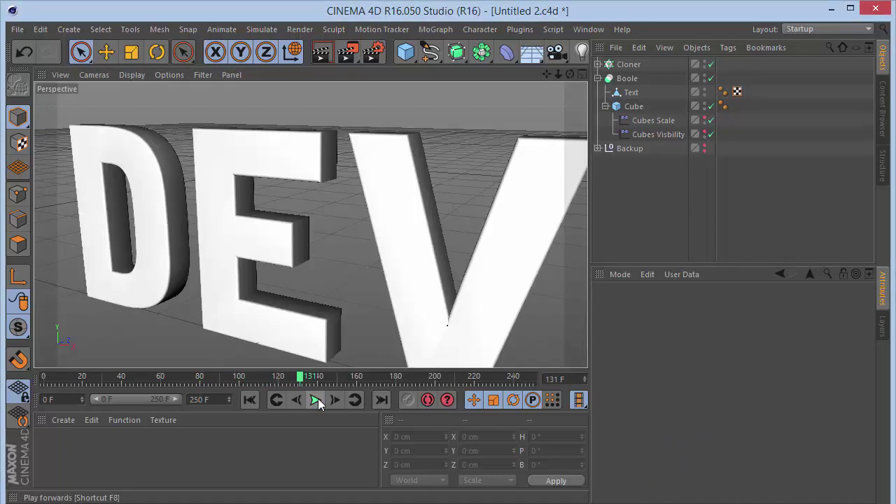
{"action": "left_click", "coordinate": [249, 399]}
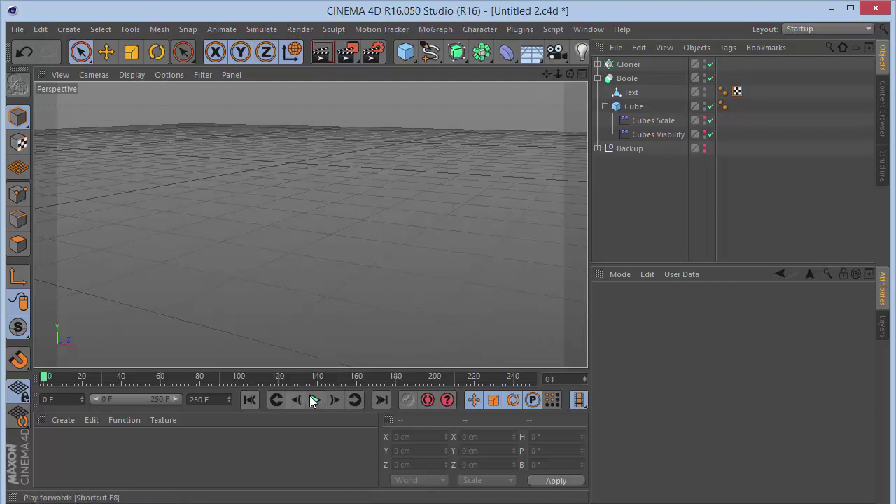
{"action": "left_click", "coordinate": [315, 398]}
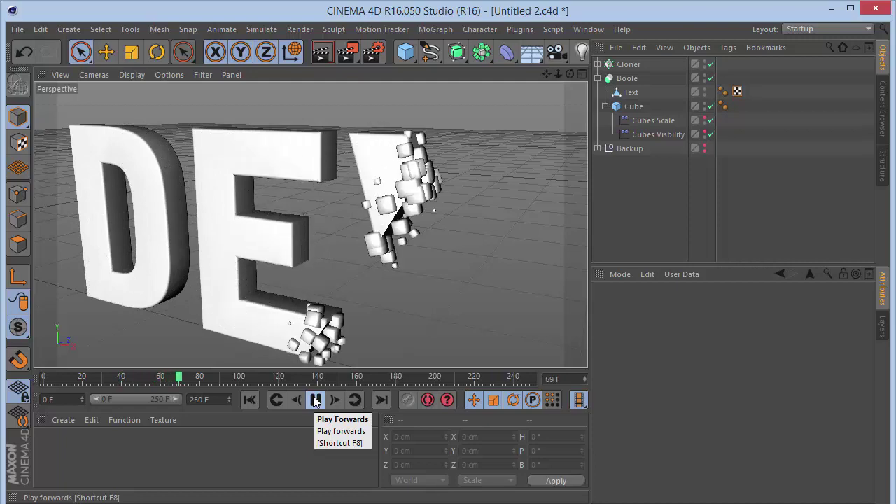
{"action": "left_click_drag", "start_coordinate": [552, 78], "coordinate": [571, 79]}
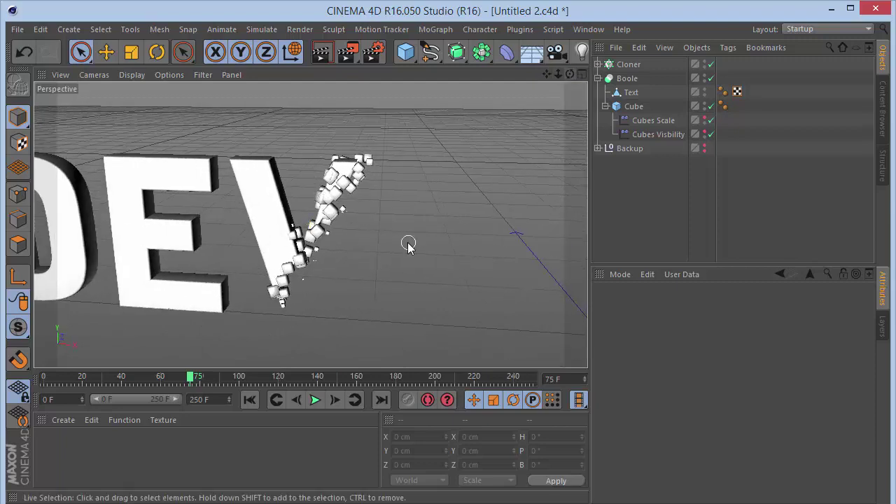
{"action": "left_click", "coordinate": [315, 400]}
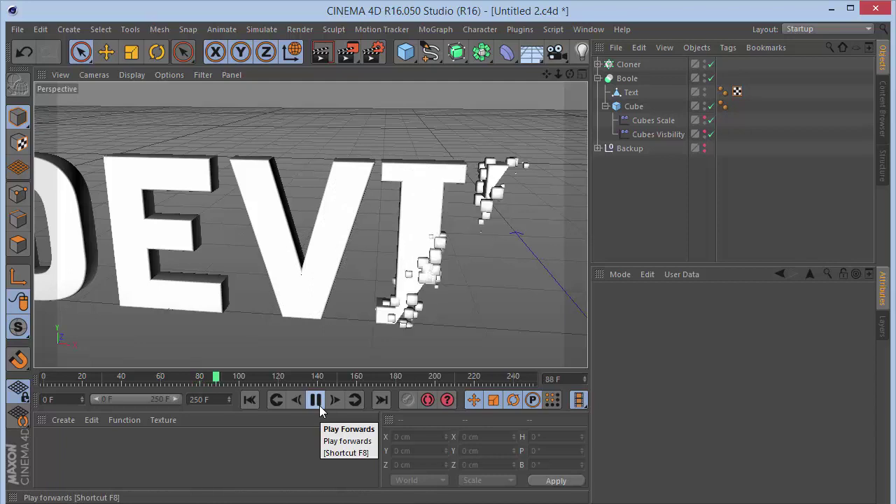
{"action": "left_click", "coordinate": [319, 406]}
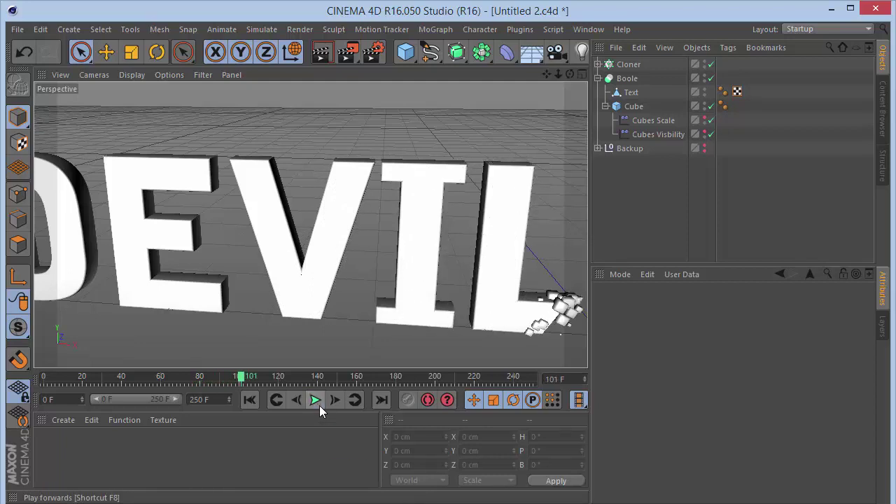
Step: Add a Random effector to the Cloner
{"action": "left_click", "coordinate": [629, 65]}
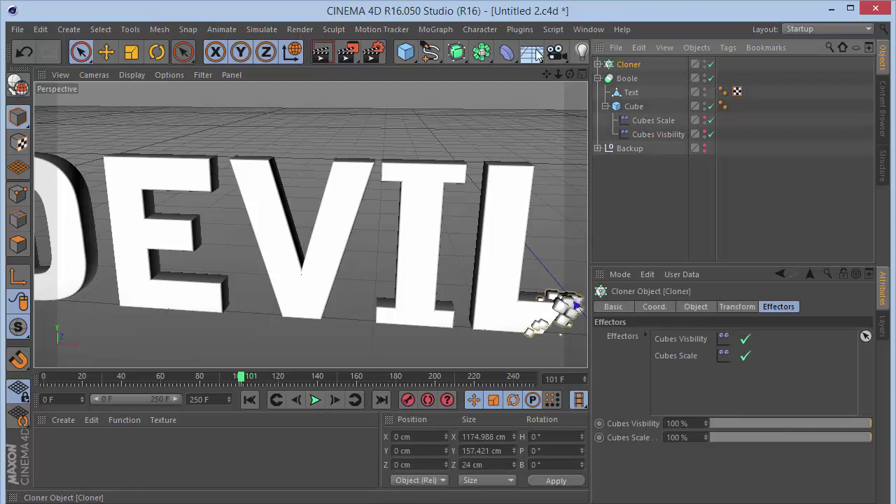
{"action": "left_click", "coordinate": [436, 29]}
{"action": "mouse_move", "coordinate": [447, 52]}
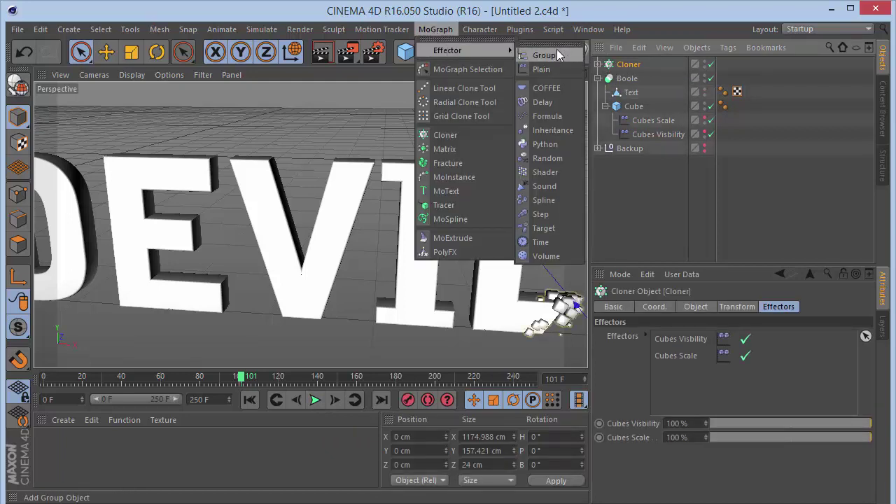
{"action": "left_click", "coordinate": [553, 160]}
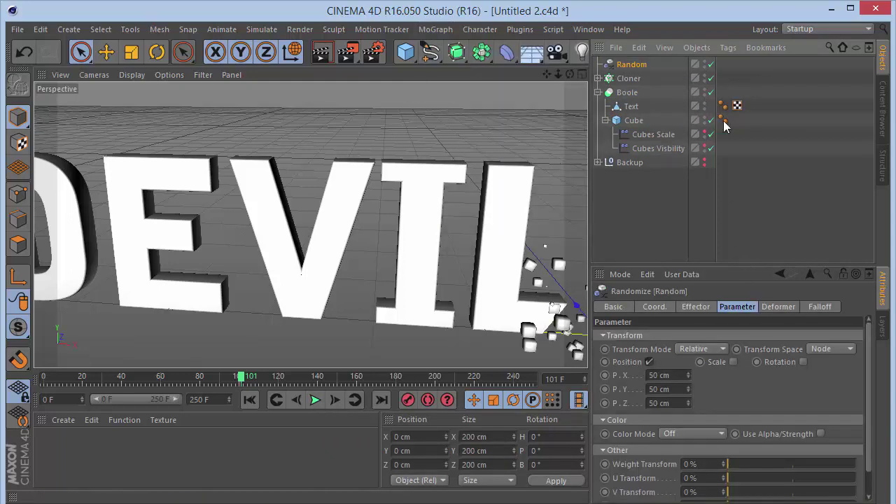
Step: Set the Random effector's X and Y position parameters to 0 cm
{"action": "left_click_drag", "start_coordinate": [547, 73], "coordinate": [543, 73]}
{"action": "left_click_drag", "start_coordinate": [310, 224], "coordinate": [531, 189]}
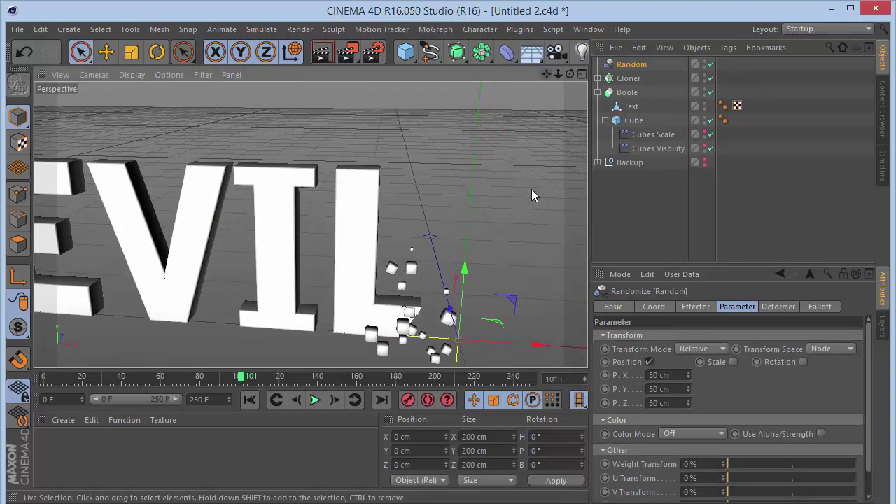
{"action": "double_click", "coordinate": [671, 375]}
{"action": "type", "text": "0"}
{"action": "key", "text": "Tab"}
{"action": "type", "text": "0"}
{"action": "key", "text": "Tab"}
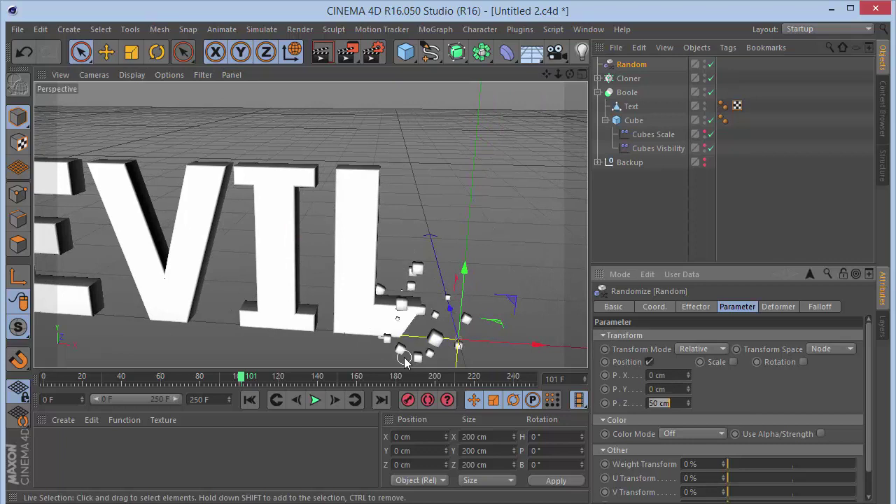
{"action": "left_click", "coordinate": [404, 358]}
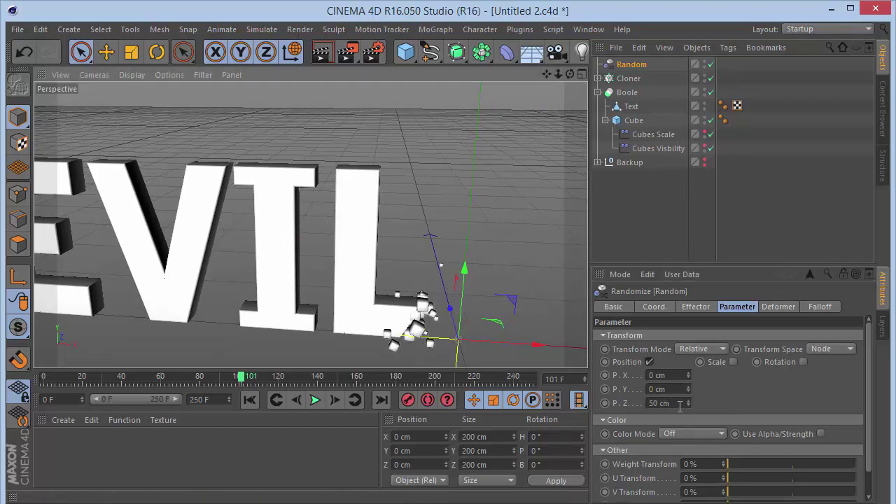
Step: Set the Random effector's Z position parameter to 3 cm after trying 1 cm
{"action": "type", "text": "1"}
{"action": "key", "text": "Return"}
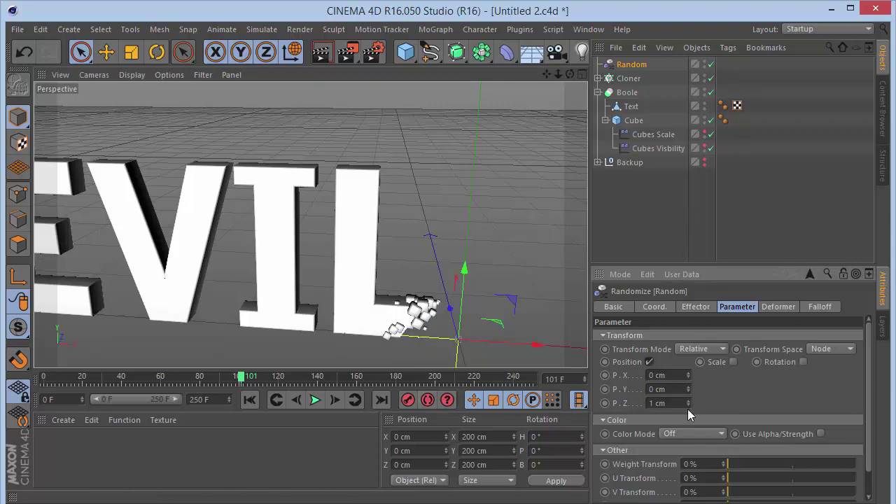
{"action": "key", "text": "Return"}
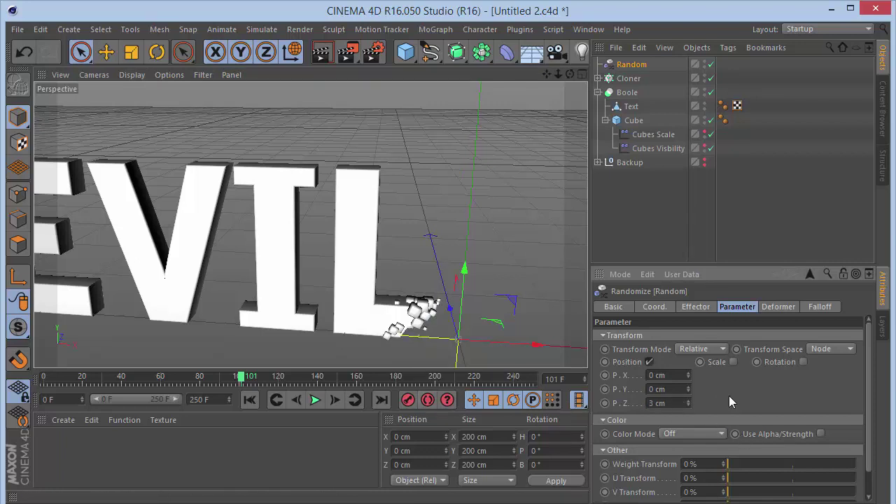
Step: Enable rotation on the Random effector with heading -50°, pitch 240° and bank -125°
{"action": "left_click", "coordinate": [804, 362]}
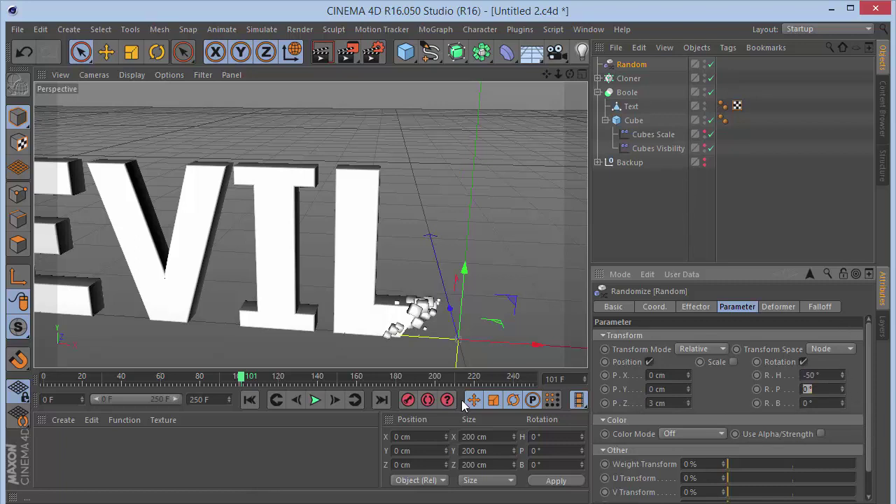
{"action": "type", "text": "3"}
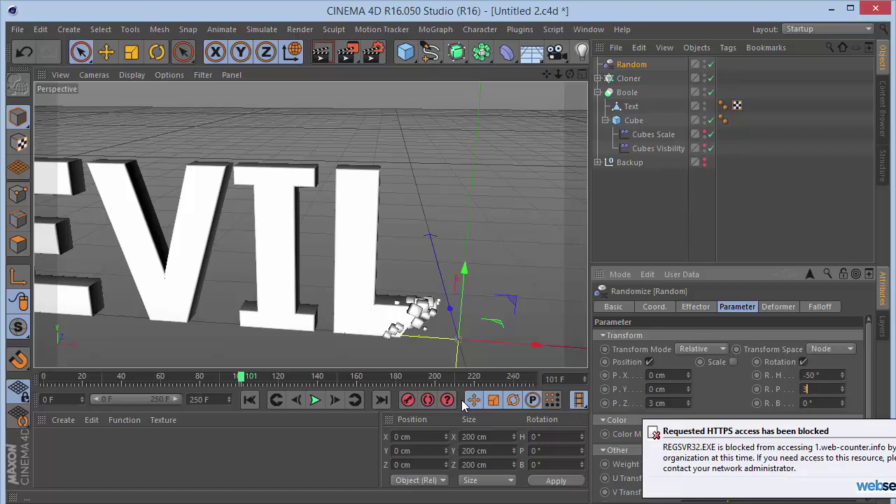
{"action": "key", "text": "Tab"}
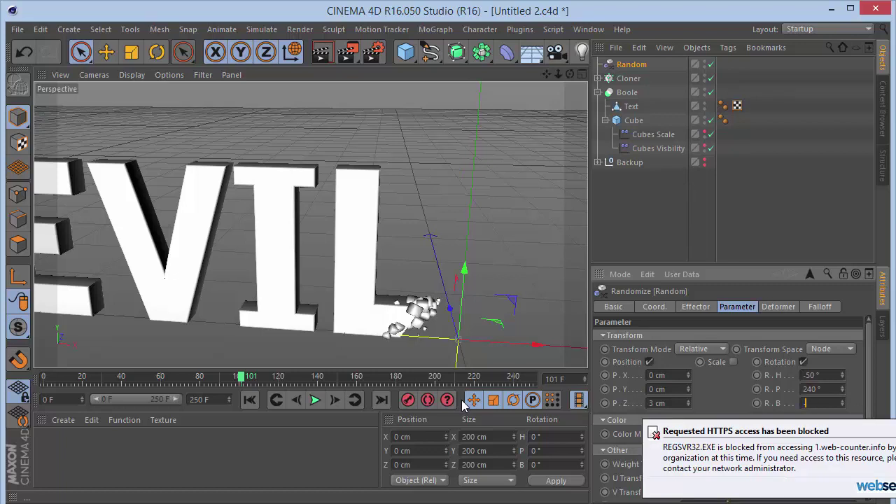
{"action": "type", "text": "-125"}
{"action": "key", "text": "Return"}
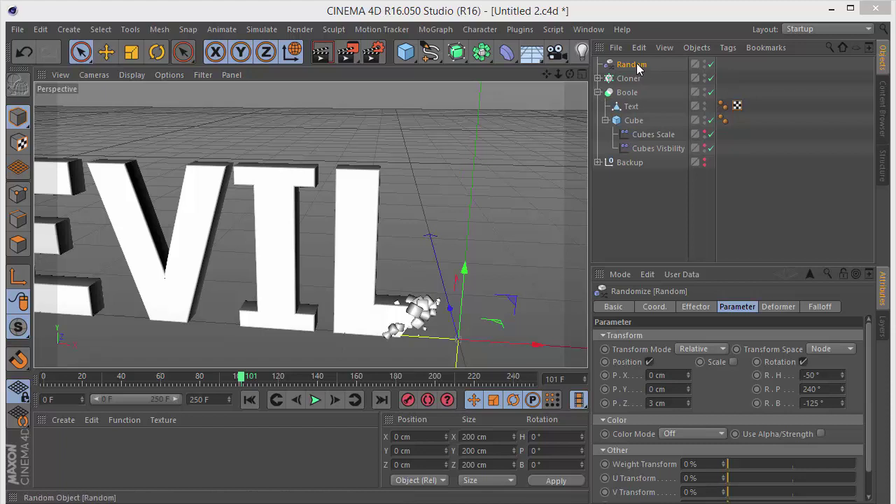
Step: Nest the Random effector under the Boole's Cube and collapse the Boole hierarchy
{"action": "mouse_move", "coordinate": [633, 65]}
{"action": "left_mouse_down"}
{"action": "mouse_move", "coordinate": [642, 148]}
{"action": "mouse_move", "coordinate": [640, 130]}
{"action": "left_mouse_up"}
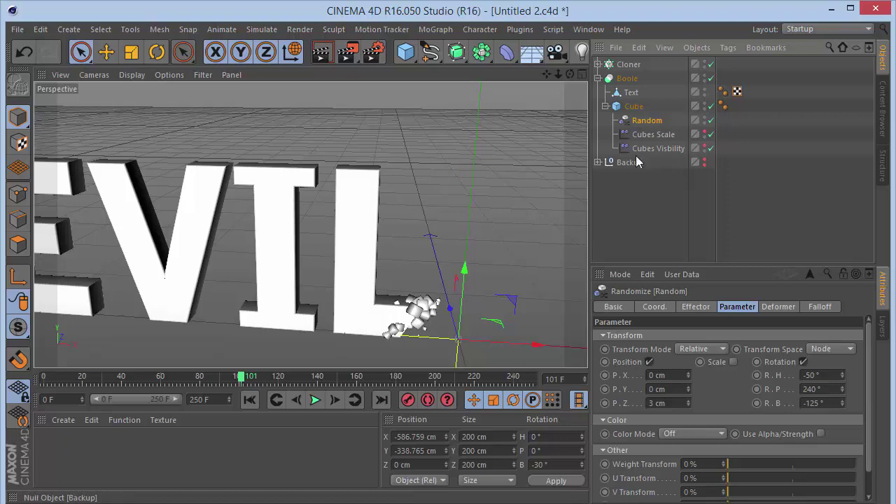
{"action": "mouse_move", "coordinate": [559, 74]}
{"action": "left_mouse_down"}
{"action": "mouse_move", "coordinate": [511, 74]}
{"action": "mouse_move", "coordinate": [557, 69]}
{"action": "mouse_move", "coordinate": [512, 54]}
{"action": "mouse_move", "coordinate": [585, 46]}
{"action": "mouse_move", "coordinate": [560, 49]}
{"action": "mouse_move", "coordinate": [569, 72]}
{"action": "left_mouse_up"}
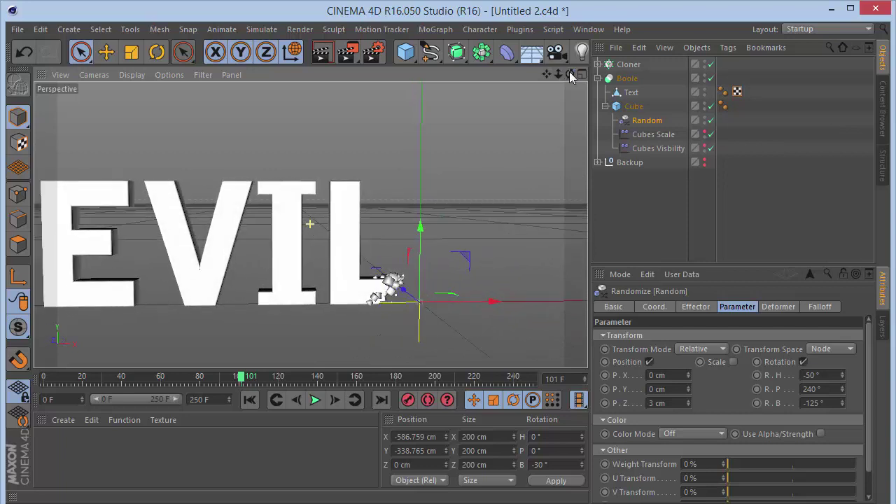
{"action": "left_click", "coordinate": [598, 78]}
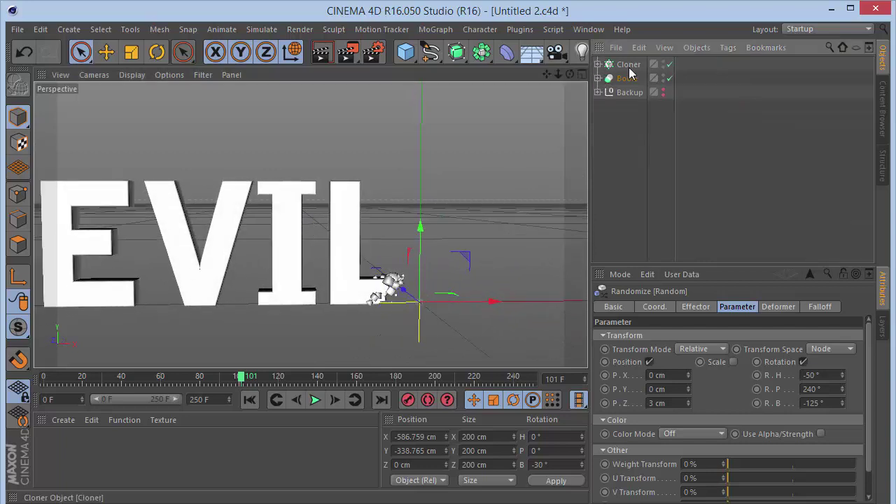
Step: Rename the Cloner to "Cubes Reveal" and hide it in the viewport
{"action": "left_click", "coordinate": [628, 64]}
{"action": "double_click", "coordinate": [629, 64]}
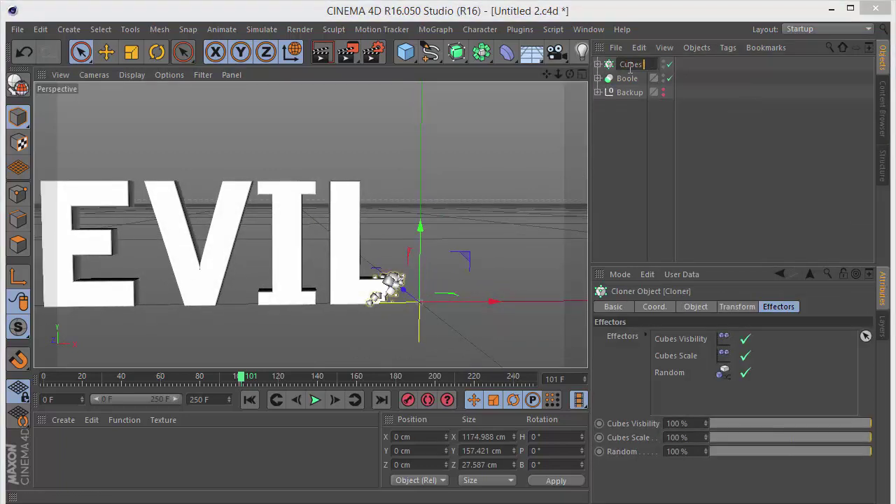
{"action": "type", "text": "Cubes Reveal"}
{"action": "key", "text": "Return"}
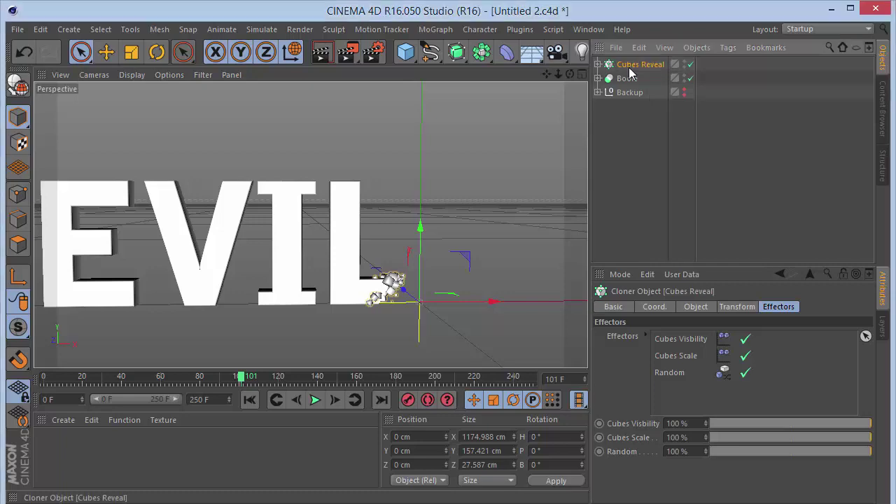
{"action": "left_click", "coordinate": [689, 64]}
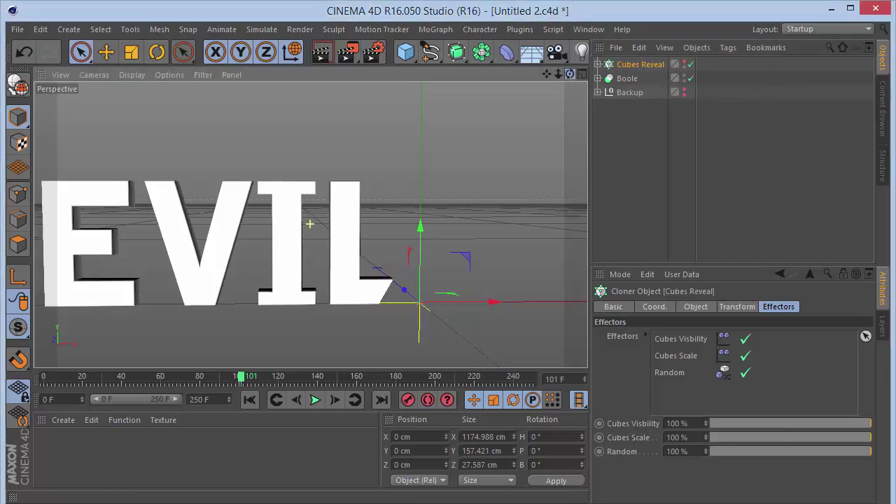
{"action": "mouse_move", "coordinate": [569, 74]}
{"action": "left_mouse_down"}
{"action": "mouse_move", "coordinate": [490, 74]}
{"action": "mouse_move", "coordinate": [552, 75]}
{"action": "left_mouse_up"}
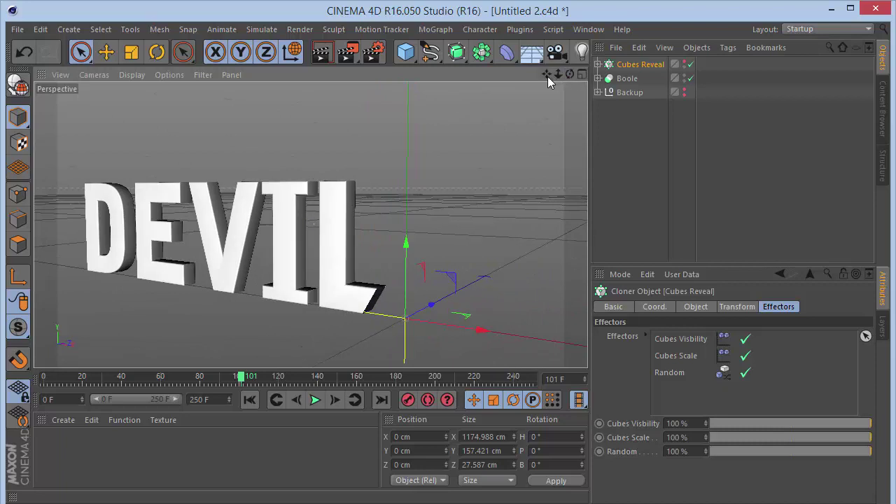
Step: Add a MoGraph Matrix object to the scene
{"action": "left_click", "coordinate": [478, 195]}
{"action": "left_click", "coordinate": [434, 28]}
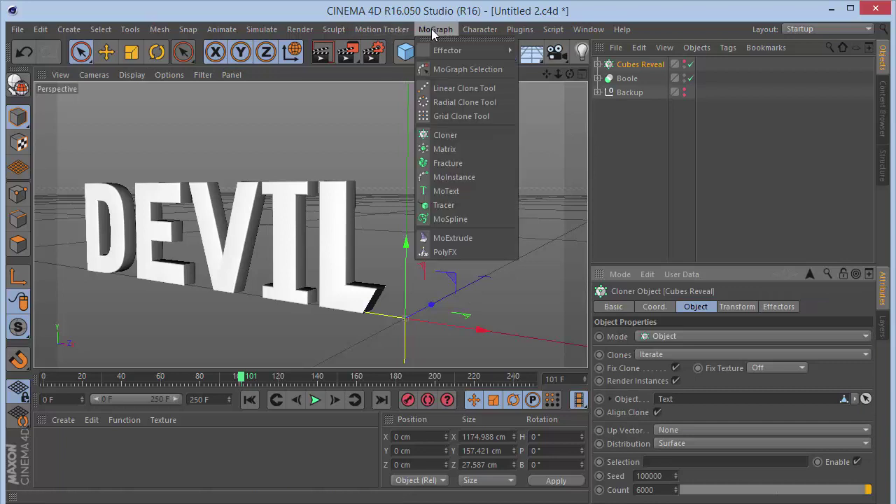
{"action": "left_click", "coordinate": [445, 149]}
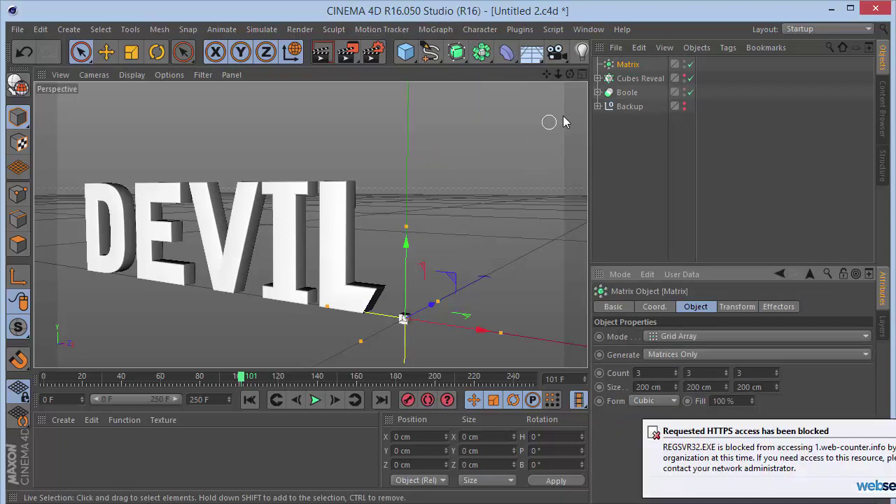
{"action": "left_click", "coordinate": [512, 156]}
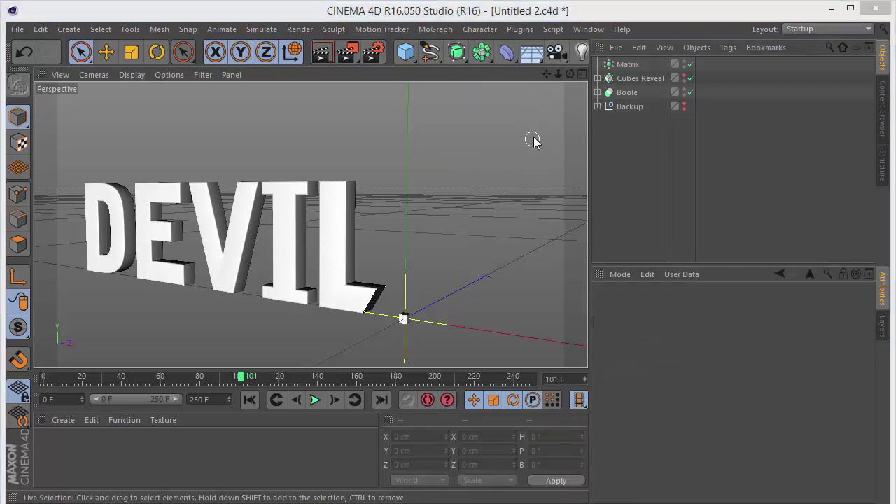
{"action": "mouse_move", "coordinate": [558, 74]}
{"action": "left_mouse_down"}
{"action": "mouse_move", "coordinate": [539, 77]}
{"action": "mouse_move", "coordinate": [553, 77]}
{"action": "mouse_move", "coordinate": [310, 223]}
{"action": "mouse_move", "coordinate": [569, 74]}
{"action": "left_mouse_up"}
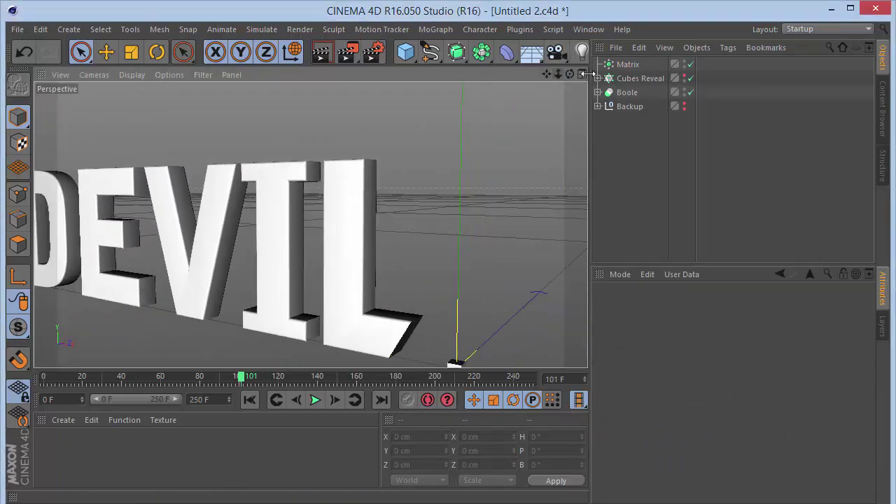
Step: Hide the Boole lettering in the viewport to isolate the Matrix object
{"action": "left_click", "coordinate": [622, 66]}
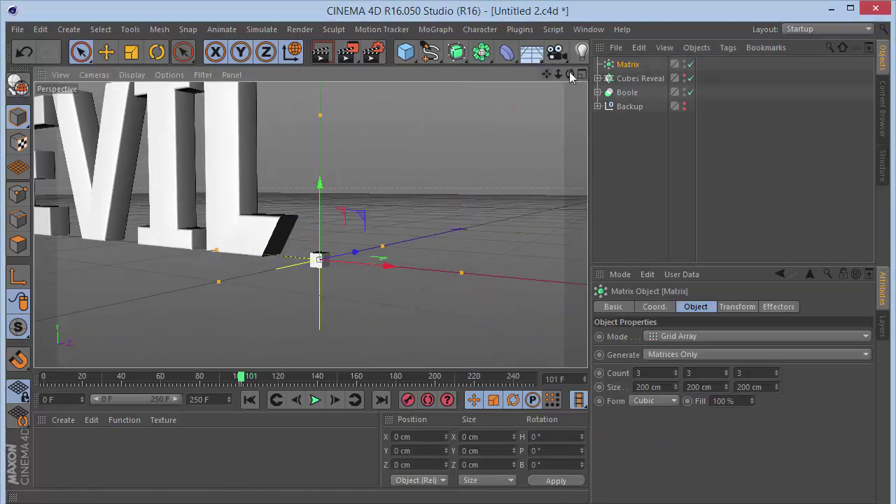
{"action": "double_click", "coordinate": [683, 90]}
{"action": "mouse_move", "coordinate": [556, 75]}
{"action": "left_mouse_down"}
{"action": "mouse_move", "coordinate": [310, 224]}
{"action": "mouse_move", "coordinate": [566, 76]}
{"action": "left_mouse_up"}
Step: Raise the perspective viewport's level of detail to display the full Matrix grid
{"action": "left_click", "coordinate": [168, 74]}
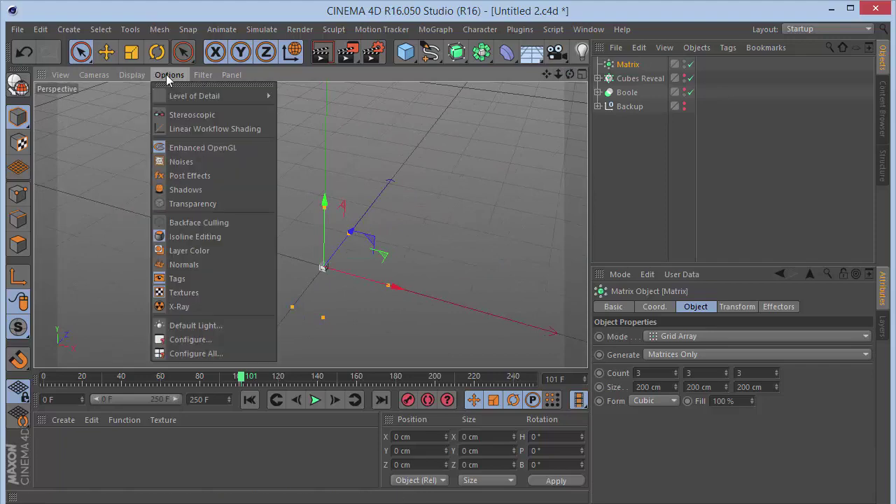
{"action": "mouse_move", "coordinate": [181, 95]}
{"action": "left_click", "coordinate": [320, 126]}
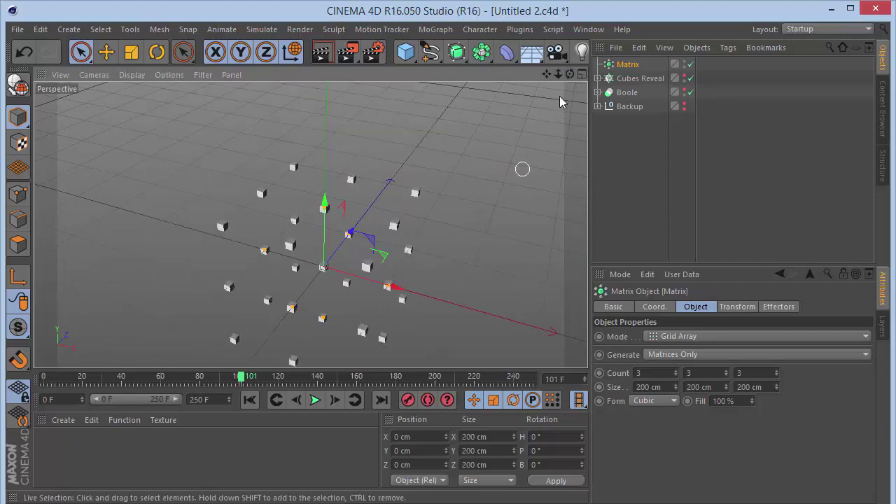
Step: Move the Matrix object to 1500 cm in X and 100 cm in Y
{"action": "left_click_drag", "start_coordinate": [570, 74], "coordinate": [570, 91]}
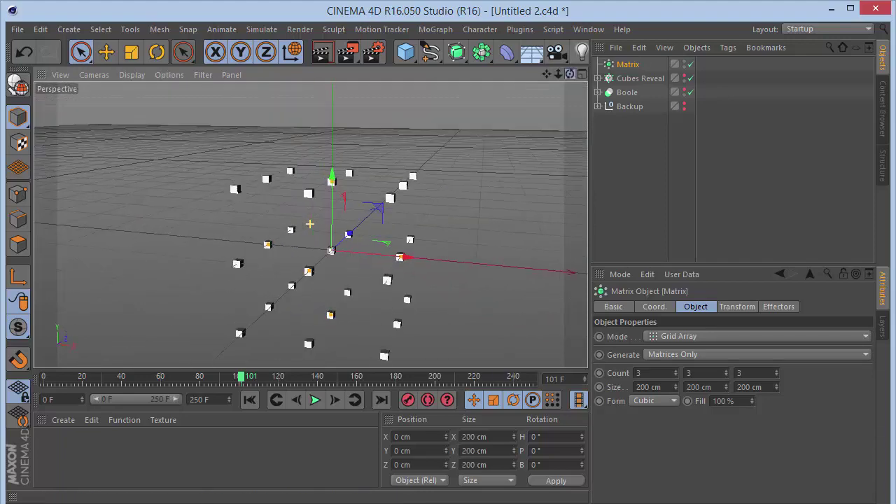
{"action": "left_click", "coordinate": [655, 307]}
{"action": "left_click", "coordinate": [653, 351]}
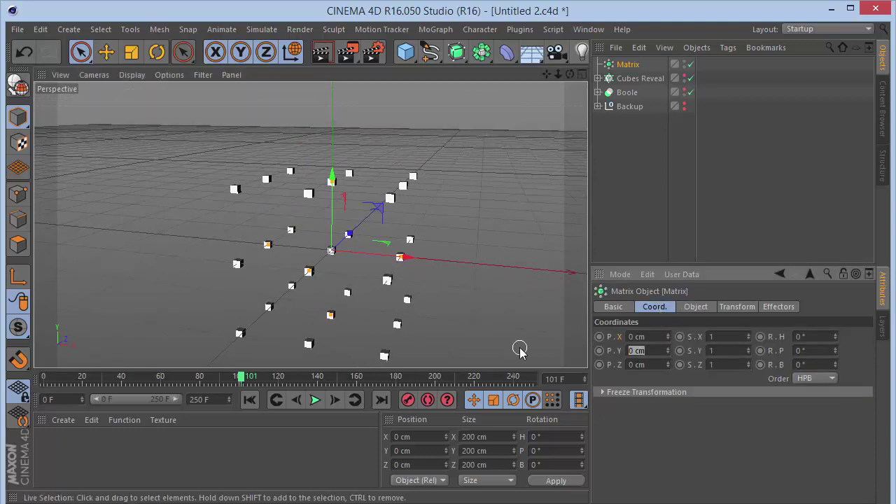
{"action": "key", "text": "Return"}
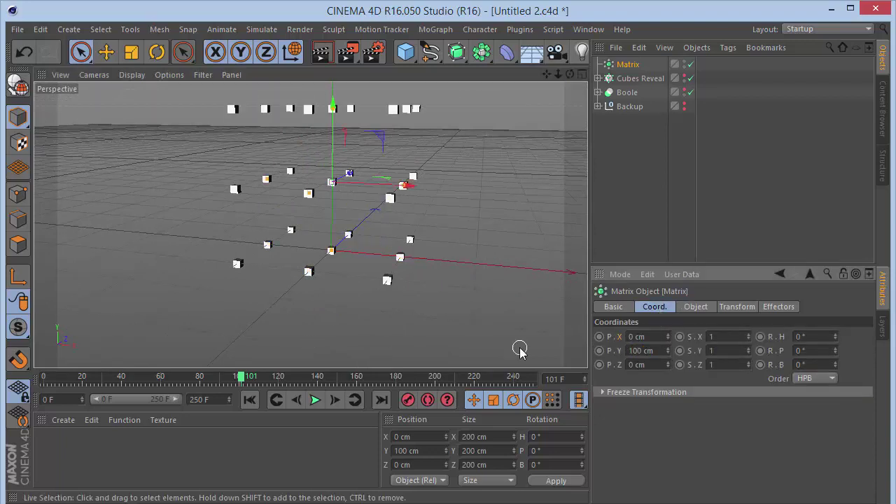
{"action": "left_click", "coordinate": [661, 338]}
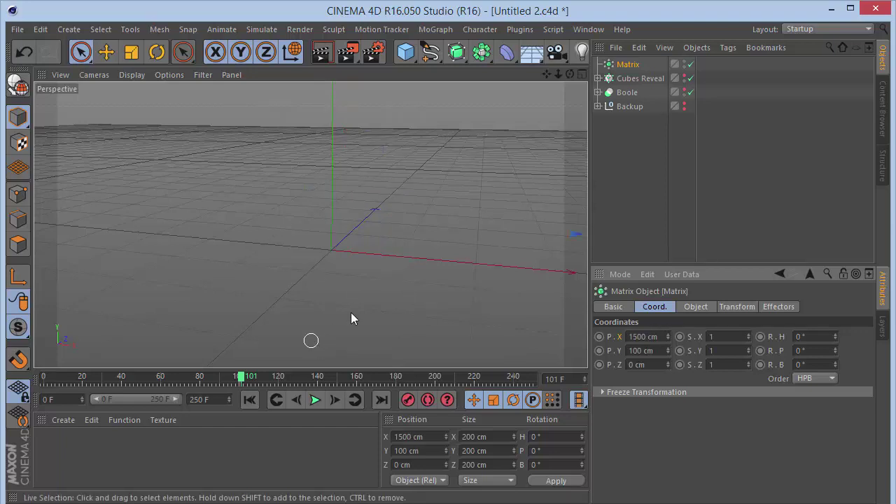
Step: Set the Matrix grid array's count to 6, 8 and 12 in X, Y and Z
{"action": "mouse_move", "coordinate": [558, 74]}
{"action": "left_mouse_down"}
{"action": "mouse_move", "coordinate": [469, 75]}
{"action": "mouse_move", "coordinate": [568, 78]}
{"action": "left_mouse_up"}
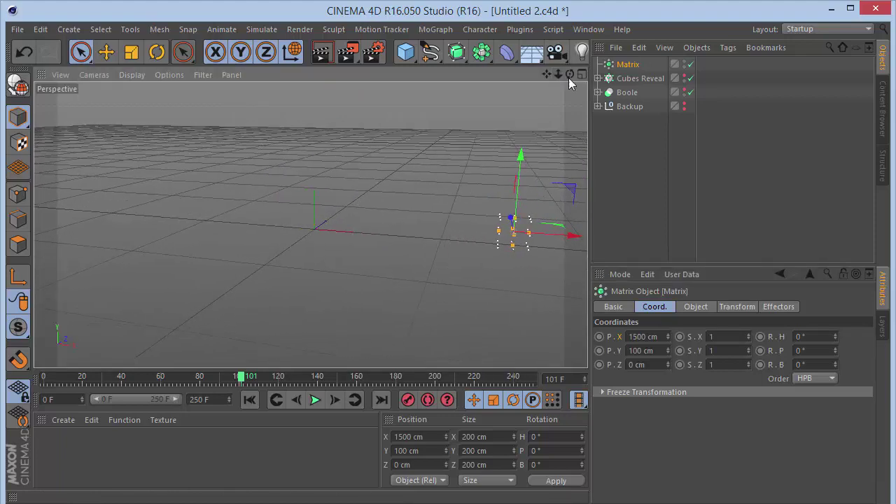
{"action": "left_click", "coordinate": [703, 306]}
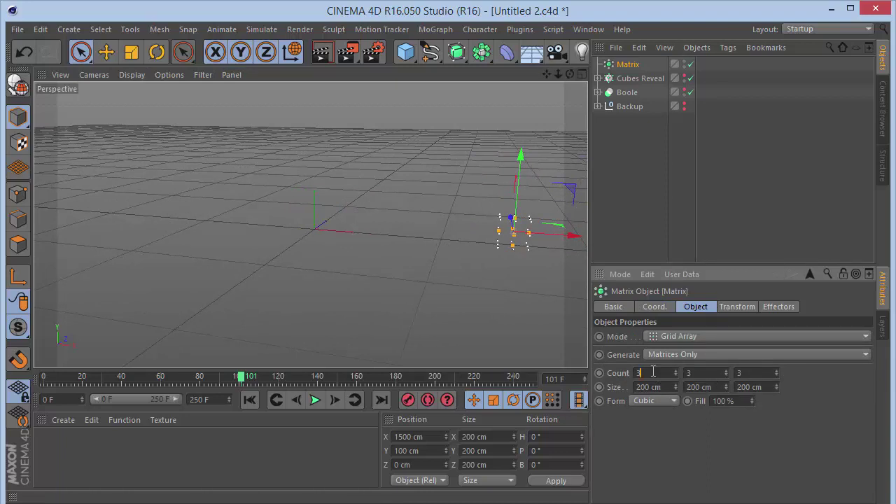
{"action": "type", "text": "6"}
{"action": "type", "text": "12"}
{"action": "key", "text": "Return"}
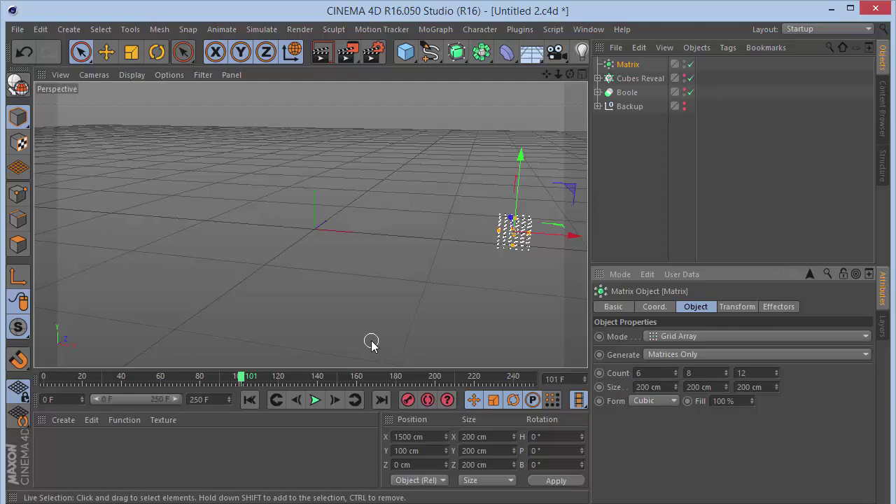
Step: Set the Matrix size to 300 cm, 1000 cm and 300 cm, and hide the object in the viewport
{"action": "key", "text": "o"}
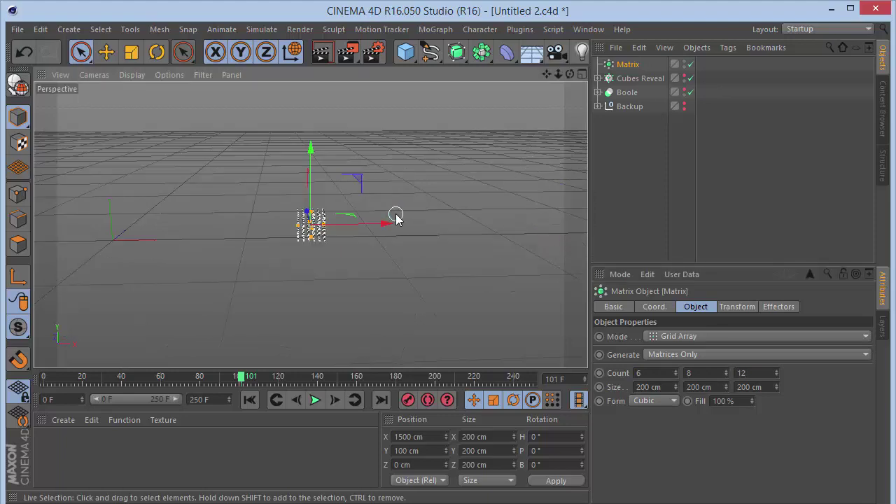
{"action": "left_click_drag", "start_coordinate": [558, 73], "coordinate": [567, 74]}
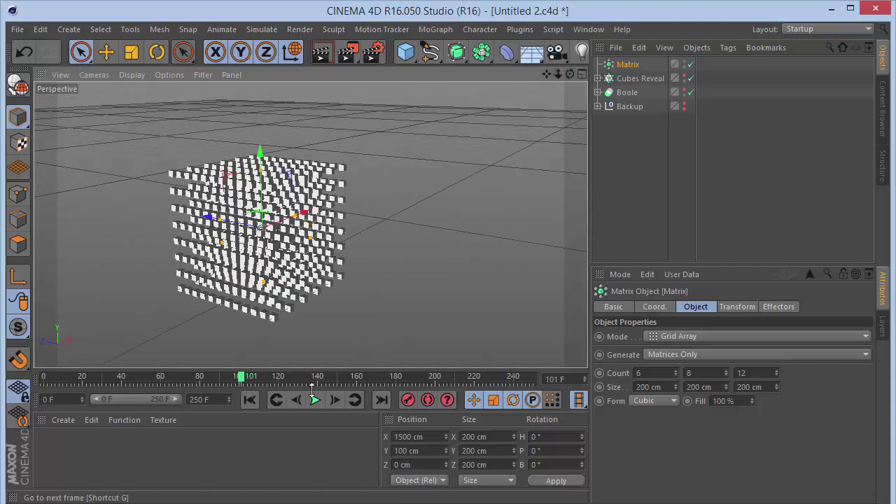
{"action": "left_click", "coordinate": [648, 387]}
{"action": "type", "text": "300"}
{"action": "key", "text": "Tab"}
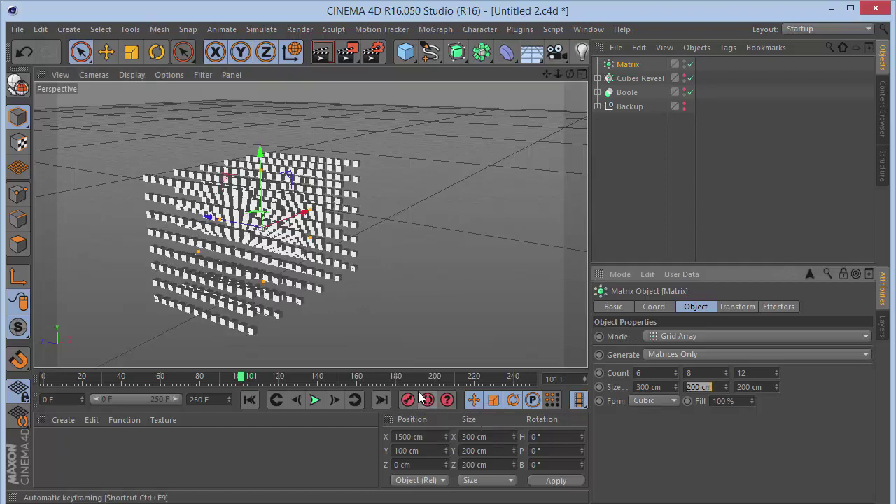
{"action": "key", "text": "Tab"}
{"action": "type", "text": "1"}
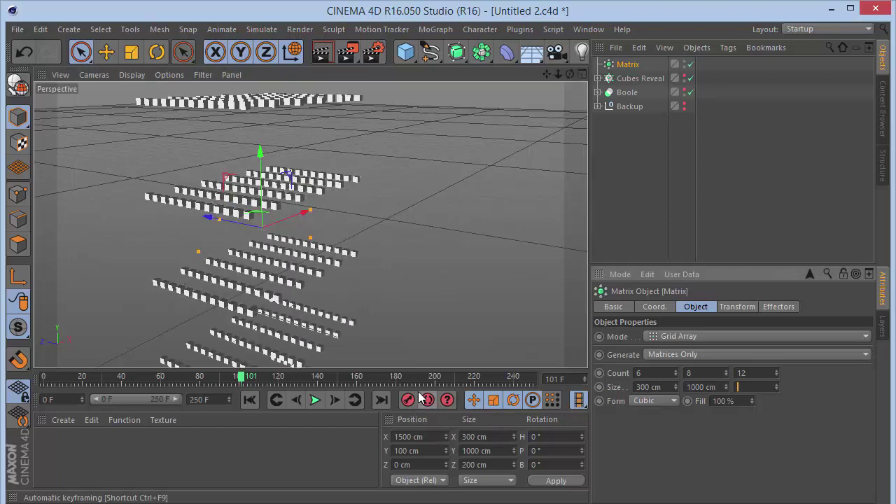
{"action": "type", "text": "00"}
{"action": "key", "text": "Return"}
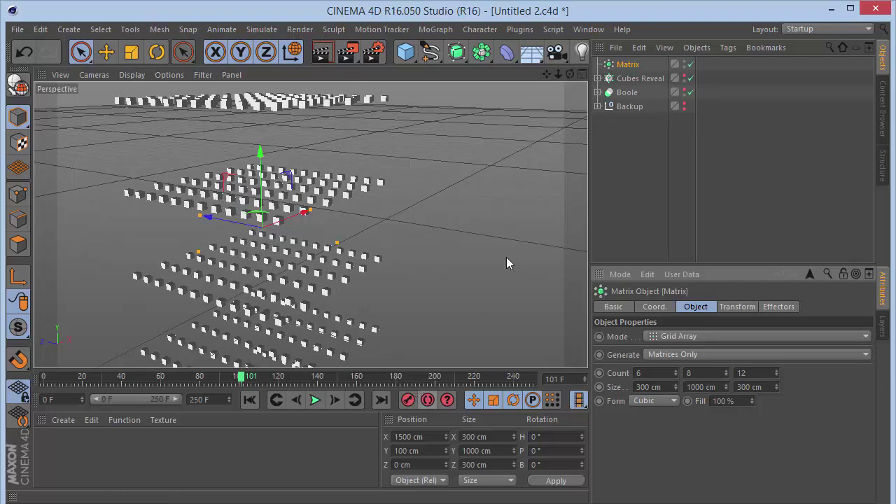
{"action": "mouse_move", "coordinate": [558, 76]}
{"action": "left_mouse_down"}
{"action": "mouse_move", "coordinate": [508, 69]}
{"action": "mouse_move", "coordinate": [567, 74]}
{"action": "left_mouse_up"}
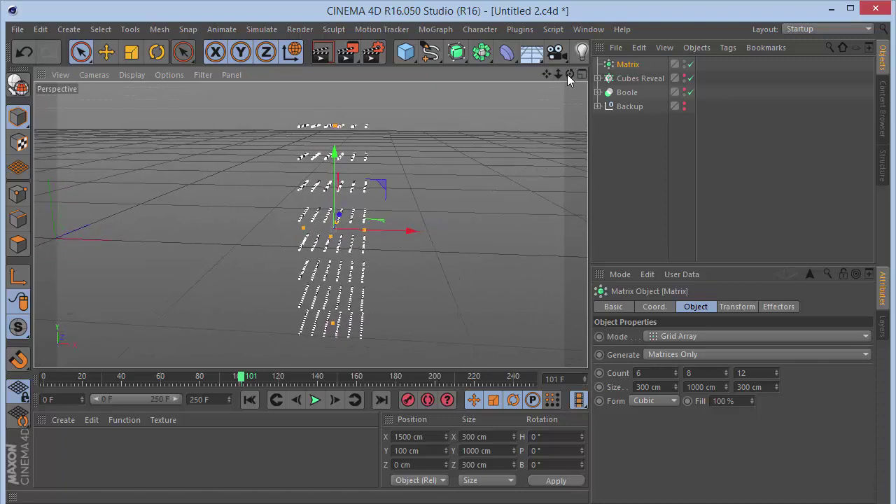
{"action": "left_click", "coordinate": [684, 62]}
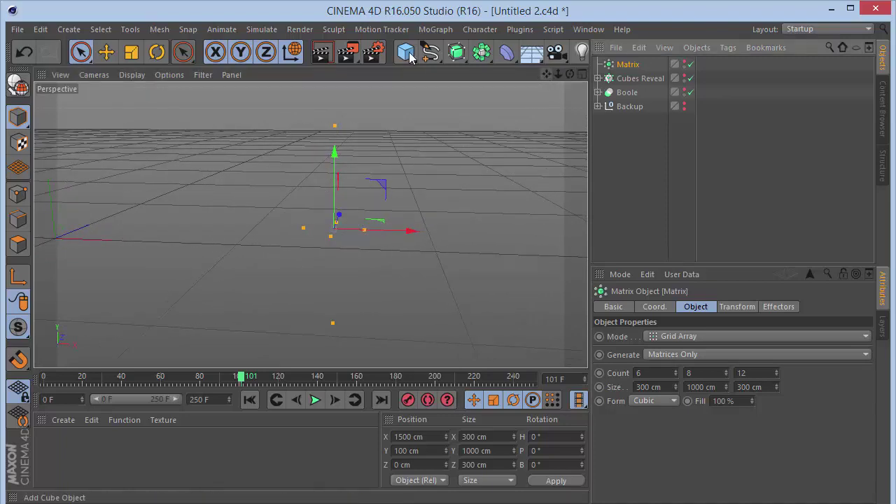
Step: Add a MoText object and set its text to ABC
{"action": "left_click", "coordinate": [435, 29]}
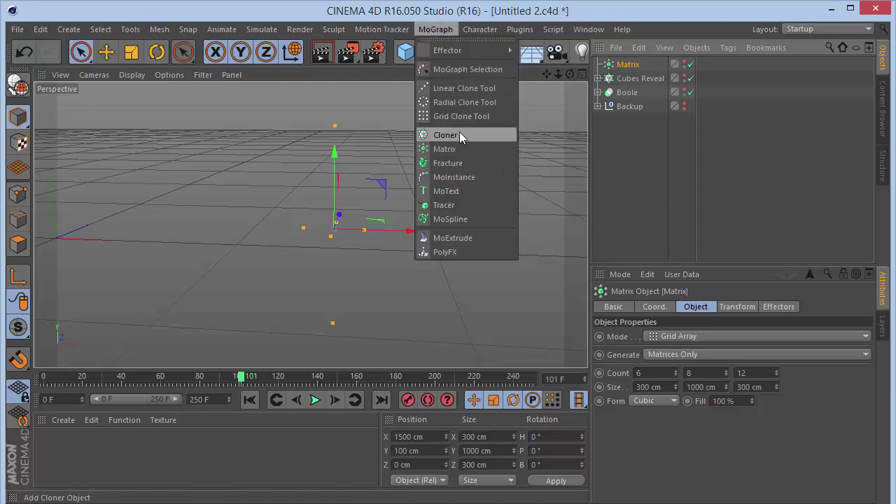
{"action": "left_click", "coordinate": [650, 139]}
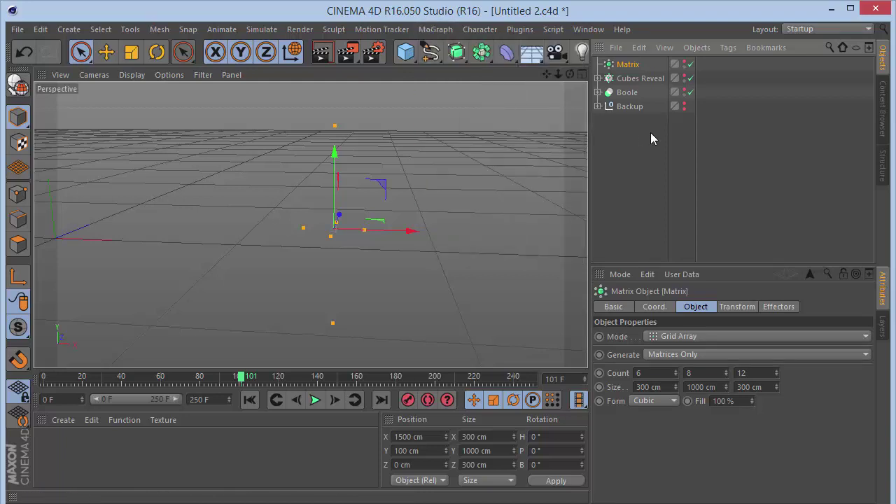
{"action": "left_click", "coordinate": [435, 29]}
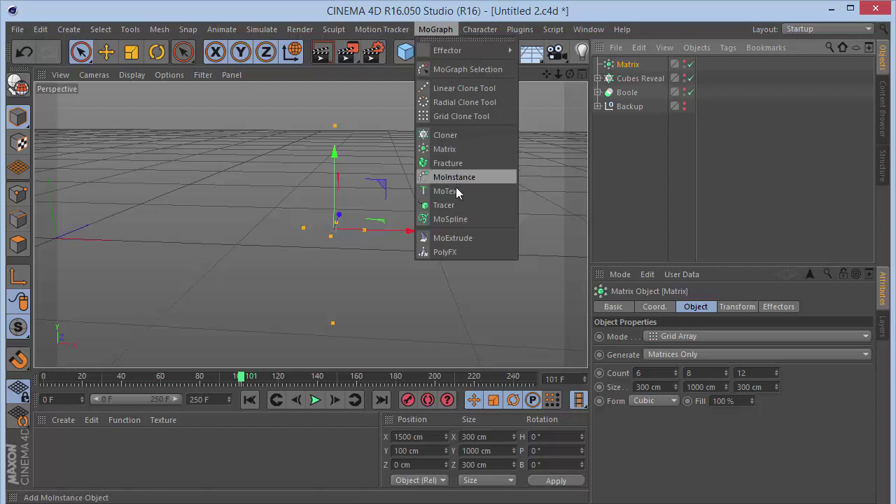
{"action": "left_click", "coordinate": [451, 191]}
{"action": "double_click", "coordinate": [655, 384]}
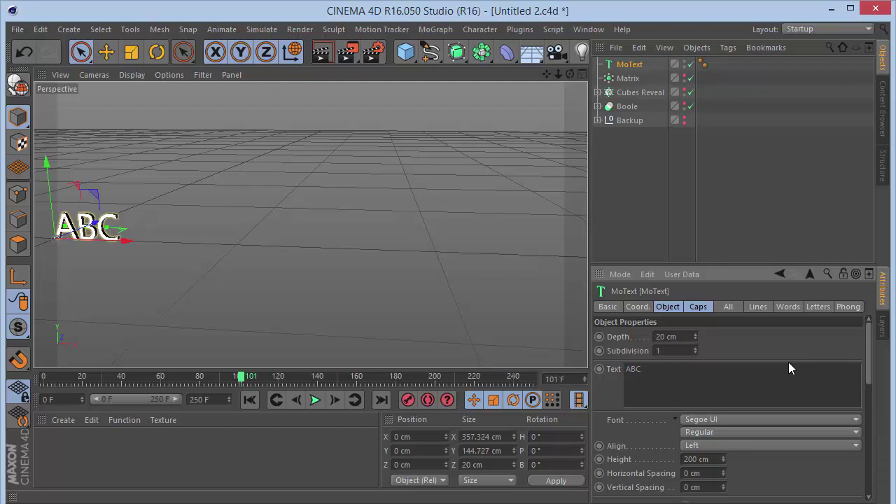
{"action": "left_click", "coordinate": [721, 420]}
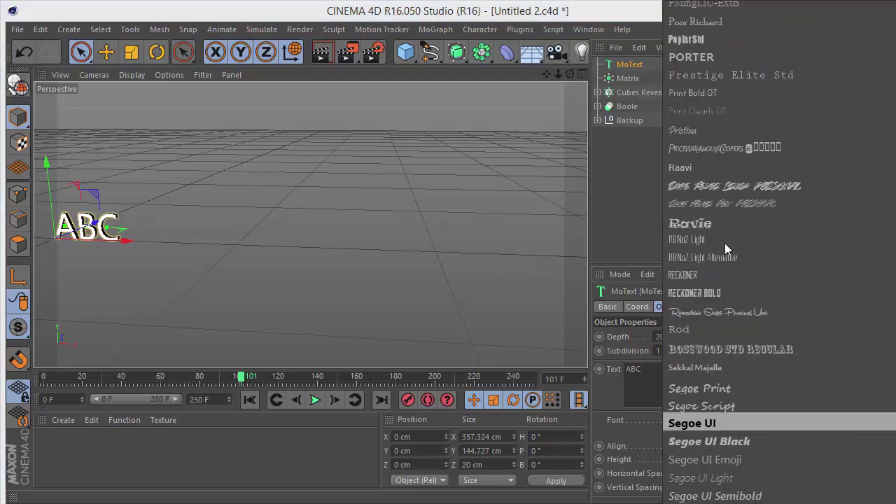
{"action": "scroll", "coordinate": [710, 291], "scroll_direction": "down", "scroll_amount": 8}
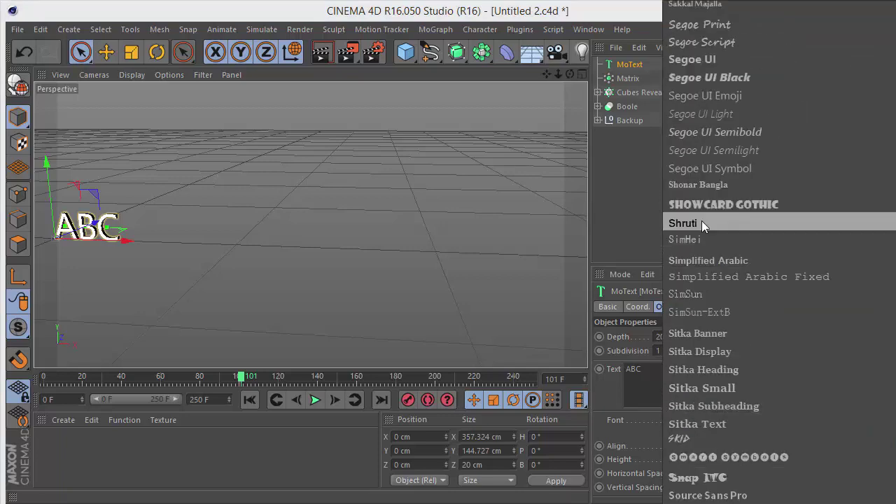
{"action": "left_click", "coordinate": [704, 60]}
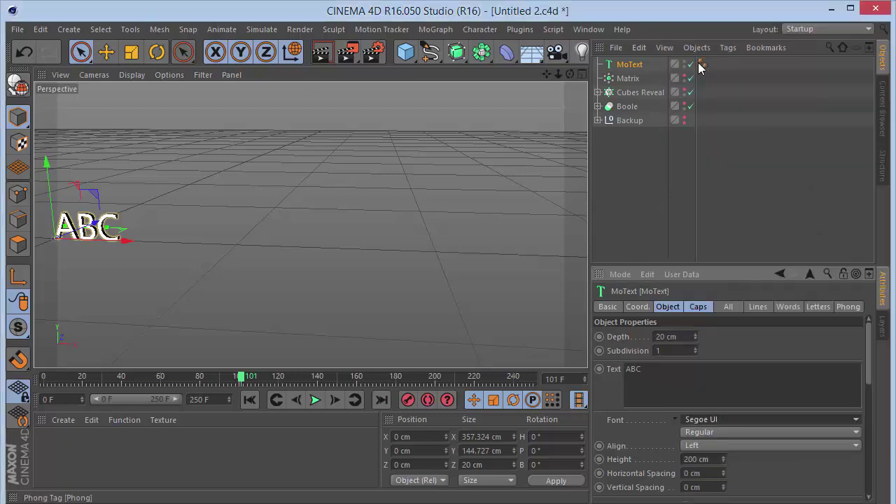
Step: Change the ABC text's font to MoolBoran
{"action": "left_click", "coordinate": [728, 419]}
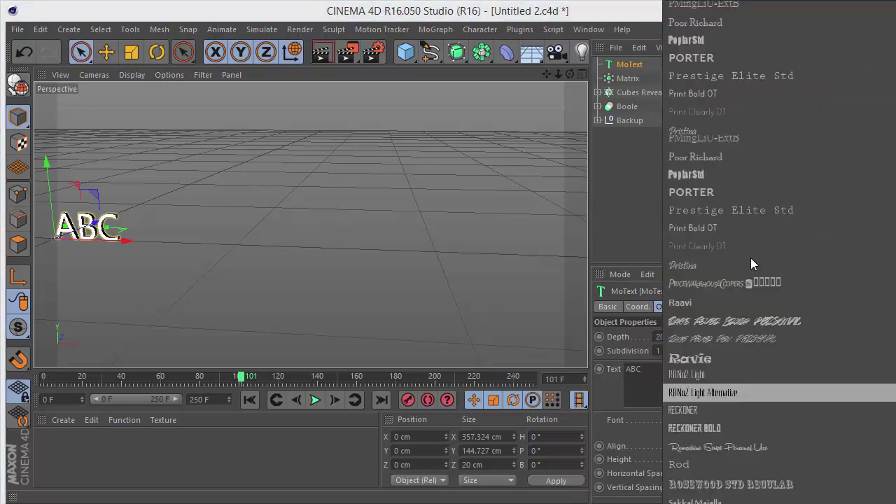
{"action": "scroll", "coordinate": [750, 258], "scroll_direction": "up", "scroll_amount": 5}
{"action": "scroll", "coordinate": [738, 177], "scroll_direction": "up", "scroll_amount": 2}
{"action": "left_click", "coordinate": [728, 162]}
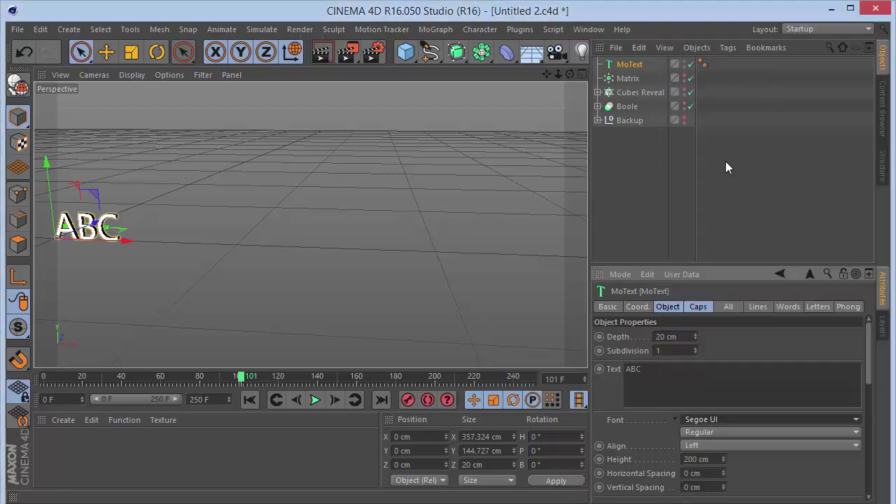
{"action": "key", "text": "o"}
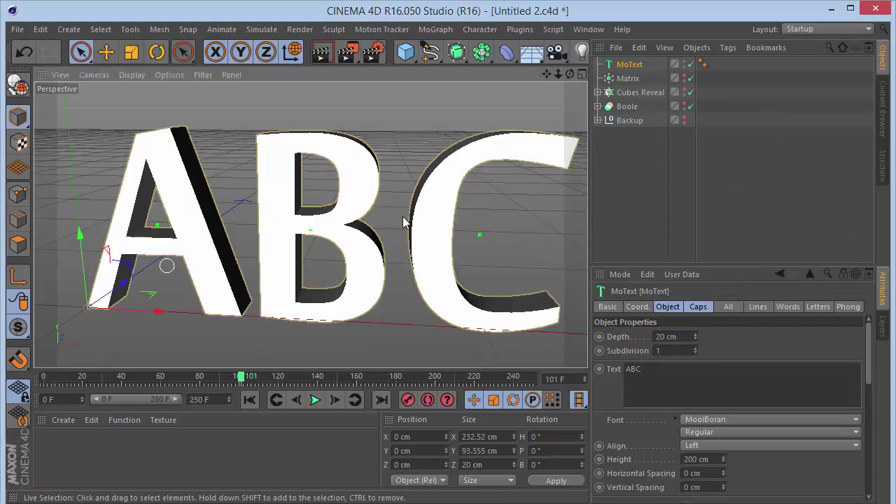
{"action": "scroll", "coordinate": [404, 223], "scroll_direction": "down", "scroll_amount": 5}
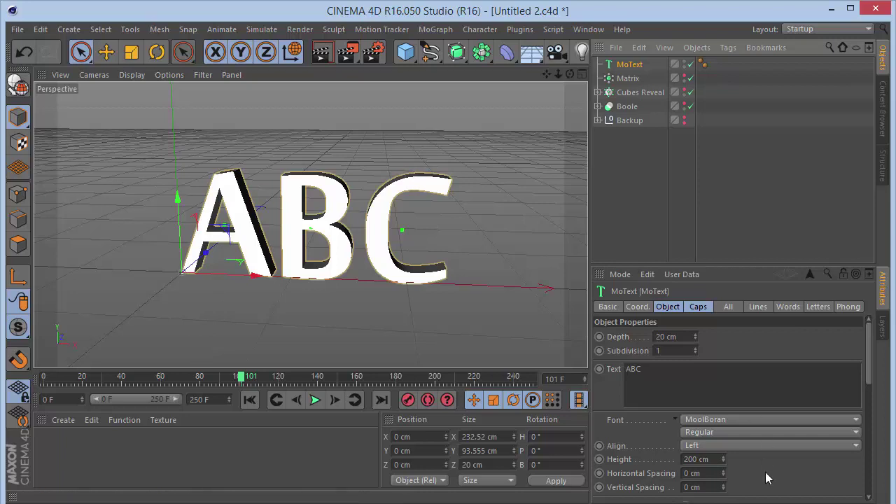
Step: Set the alignment of the ABC text to Middle
{"action": "scroll", "coordinate": [763, 391], "scroll_direction": "down", "scroll_amount": 4}
{"action": "scroll", "coordinate": [775, 394], "scroll_direction": "down", "scroll_amount": 10}
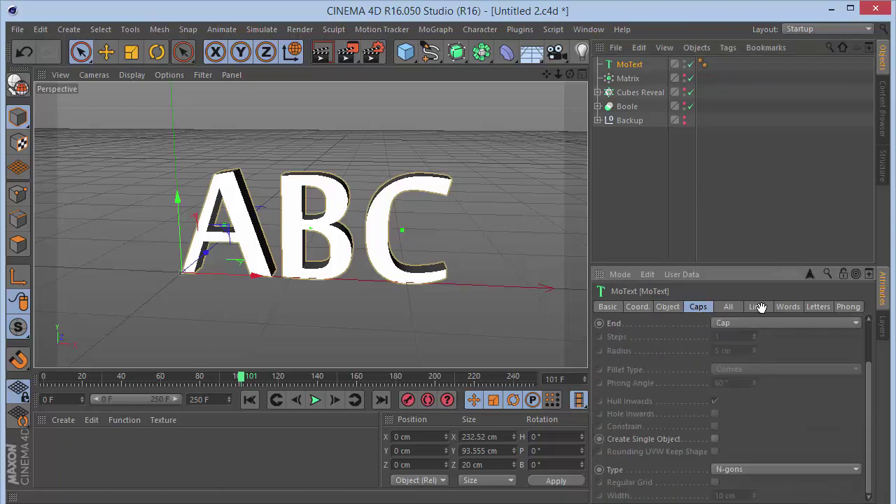
{"action": "scroll", "coordinate": [764, 429], "scroll_direction": "up", "scroll_amount": 2}
{"action": "scroll", "coordinate": [687, 329], "scroll_direction": "up", "scroll_amount": 10}
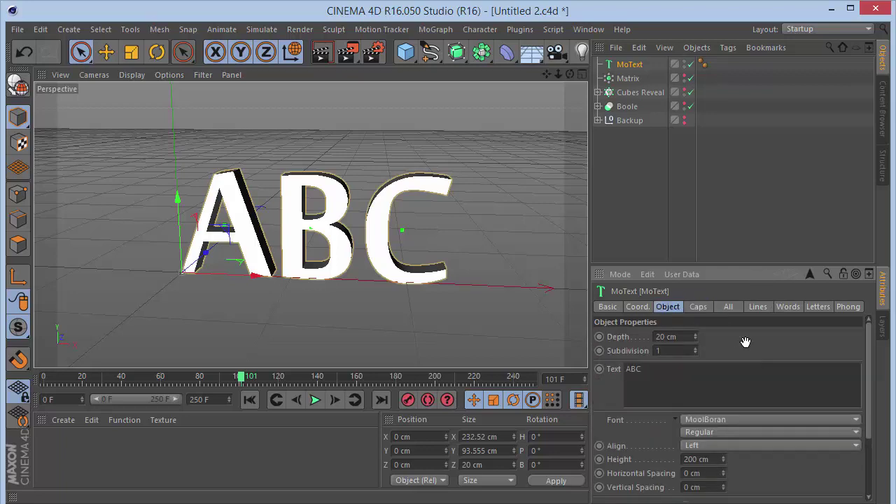
{"action": "scroll", "coordinate": [745, 342], "scroll_direction": "down", "scroll_amount": 3}
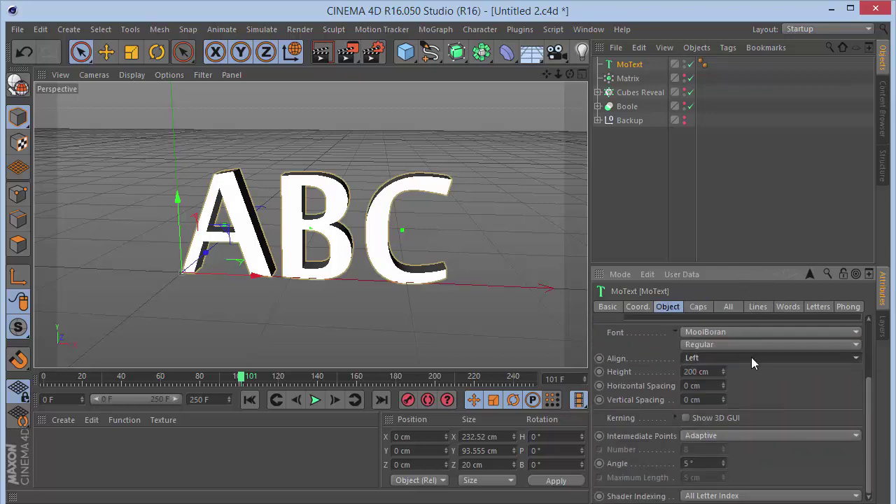
{"action": "scroll", "coordinate": [747, 399], "scroll_direction": "up", "scroll_amount": 1}
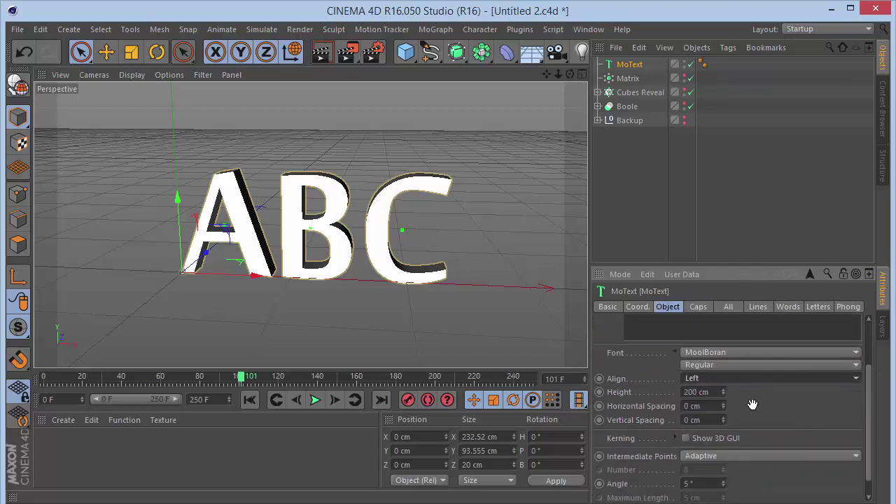
{"action": "left_click", "coordinate": [742, 387]}
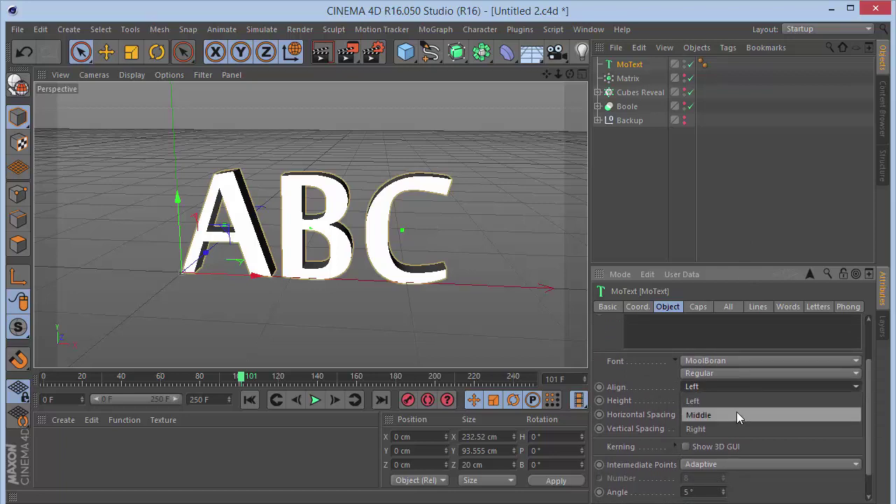
{"action": "left_click", "coordinate": [736, 413]}
Step: Make the MoText object editable and expand its hierarchy down to the individual letters
{"action": "key", "text": "c"}
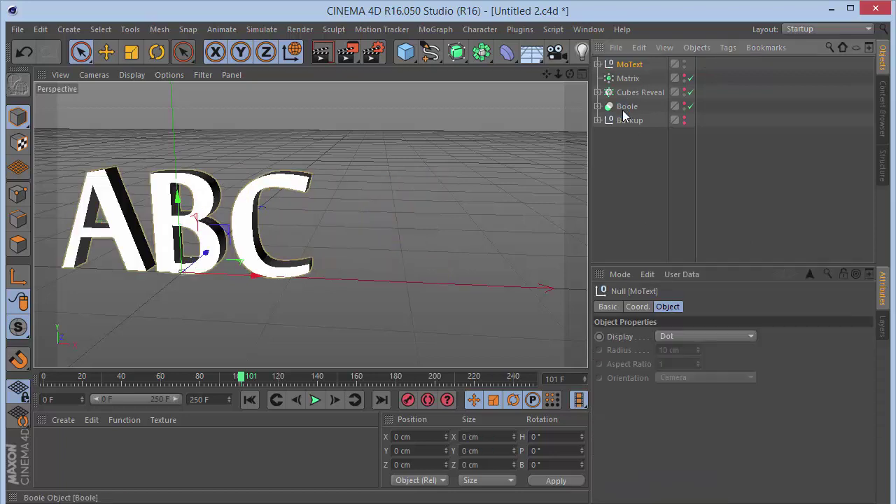
{"action": "left_click", "coordinate": [597, 64]}
{"action": "left_click", "coordinate": [606, 79]}
{"action": "left_click", "coordinate": [613, 92]}
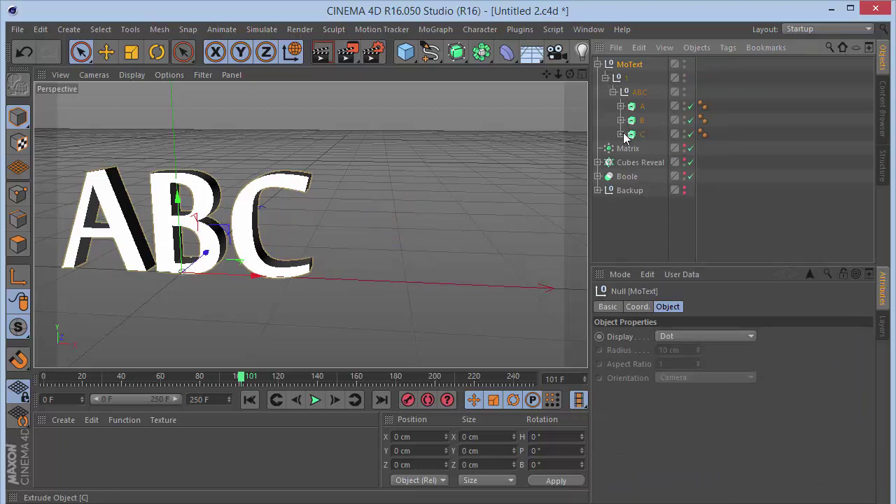
Step: Convert the three letter extrusions A, B and C into editable polygon objects
{"action": "left_click", "coordinate": [639, 108]}
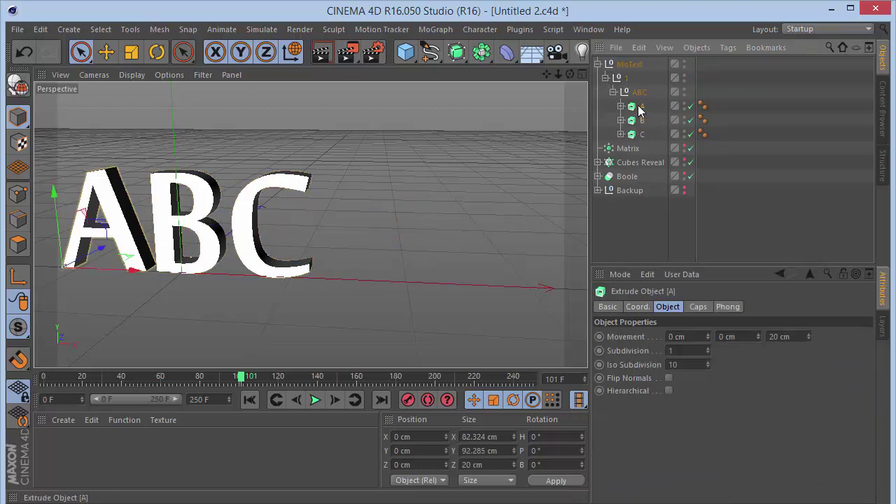
{"action": "key", "text": "c"}
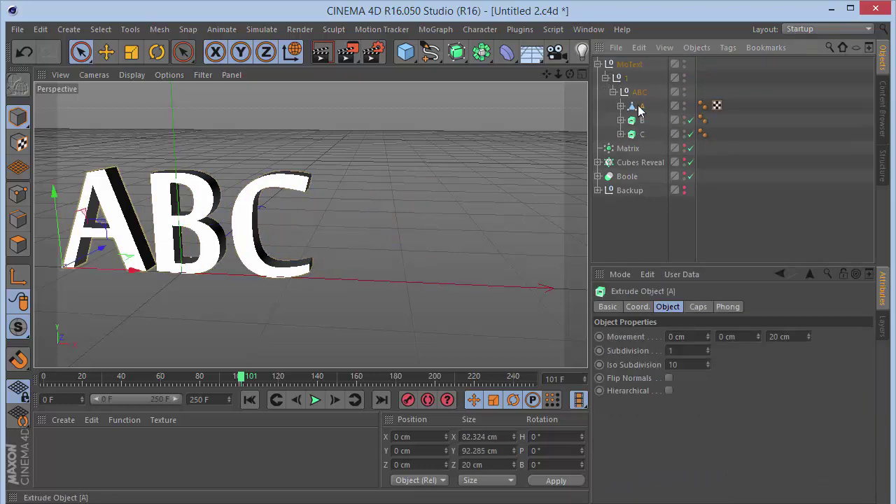
{"action": "left_click", "coordinate": [638, 120]}
{"action": "key", "text": "c"}
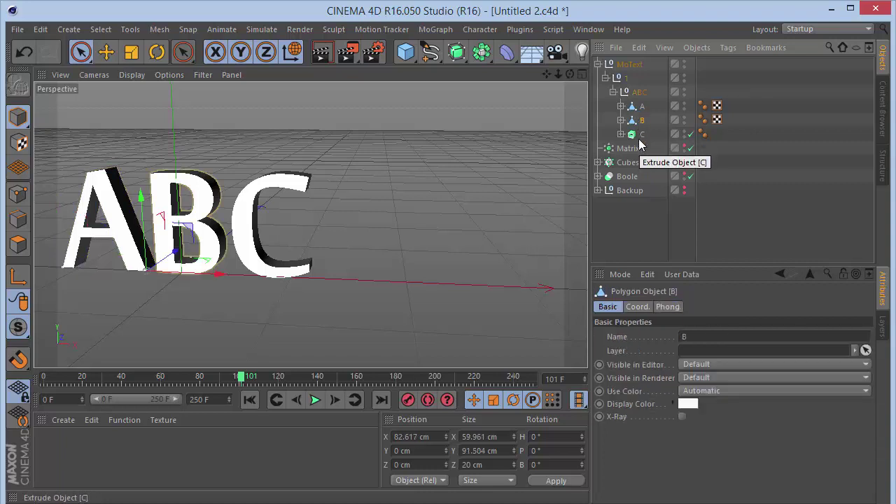
{"action": "left_click", "coordinate": [640, 135]}
{"action": "key", "text": "c"}
Step: Expand all three letters and merge letter A with its Cap 1 and Cap 2 into one mesh using Connect Objects + Delete
{"action": "left_click", "coordinate": [620, 133]}
{"action": "left_click", "coordinate": [620, 120]}
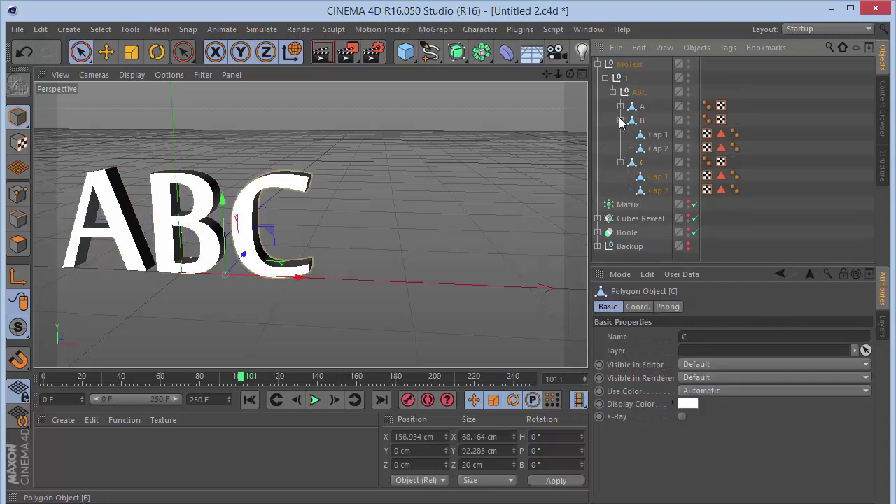
{"action": "left_click", "coordinate": [620, 106]}
{"action": "left_click", "coordinate": [640, 106]}
{"action": "left_click", "coordinate": [663, 134], "text": "shift"}
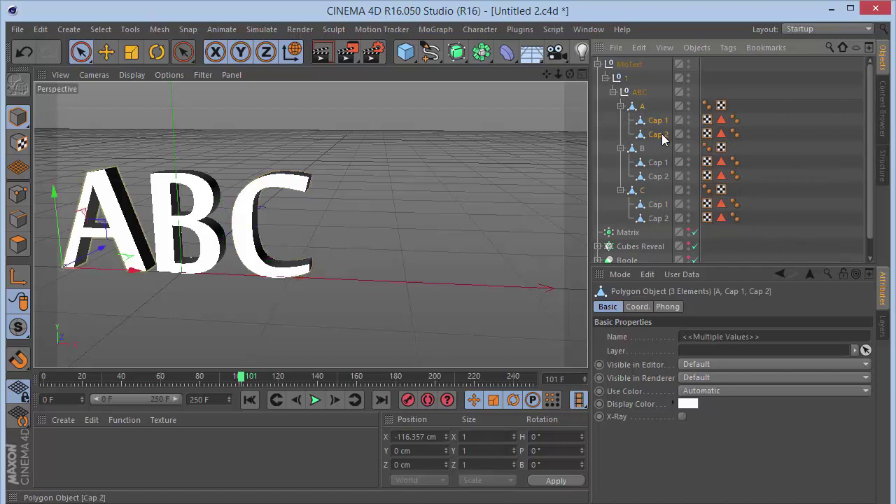
{"action": "right_click", "coordinate": [663, 137]}
{"action": "left_click", "coordinate": [721, 341]}
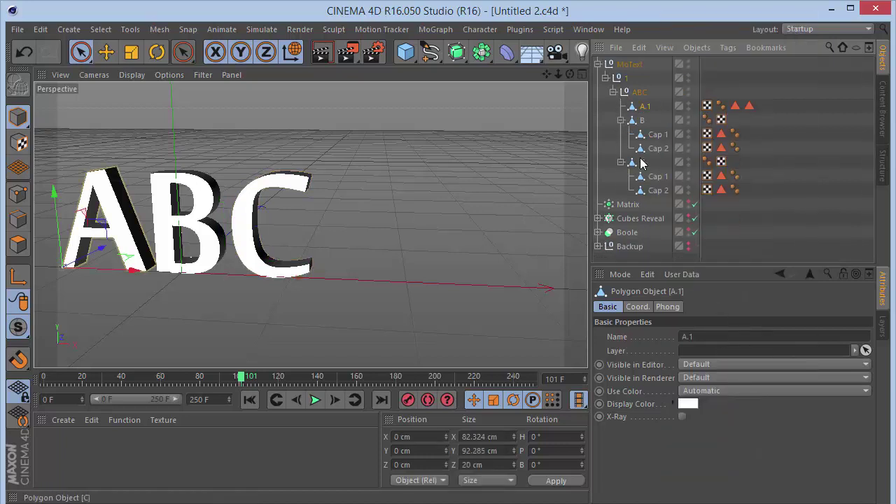
Step: Merge letters B and C each with their own two caps into single meshes using Connect Objects + Delete
{"action": "left_click", "coordinate": [640, 120]}
{"action": "left_click", "coordinate": [658, 147], "text": "shift"}
{"action": "right_click", "coordinate": [659, 147]}
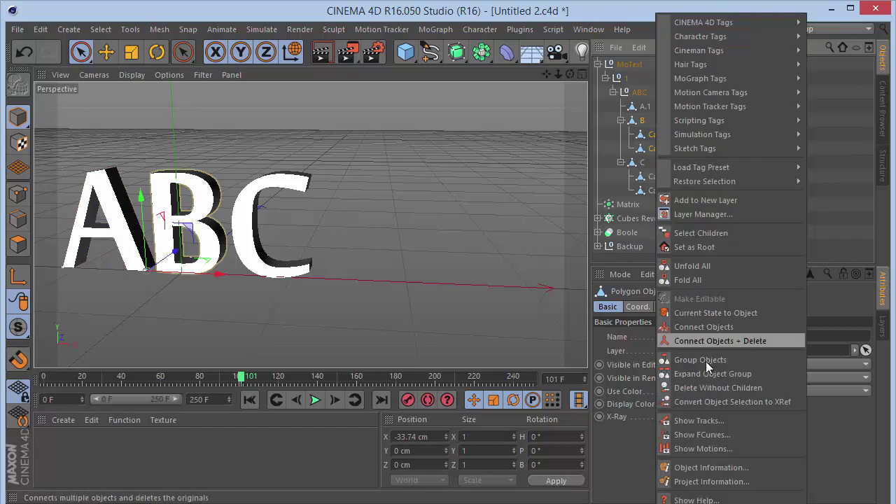
{"action": "left_click", "coordinate": [706, 343]}
{"action": "left_click", "coordinate": [661, 162]}
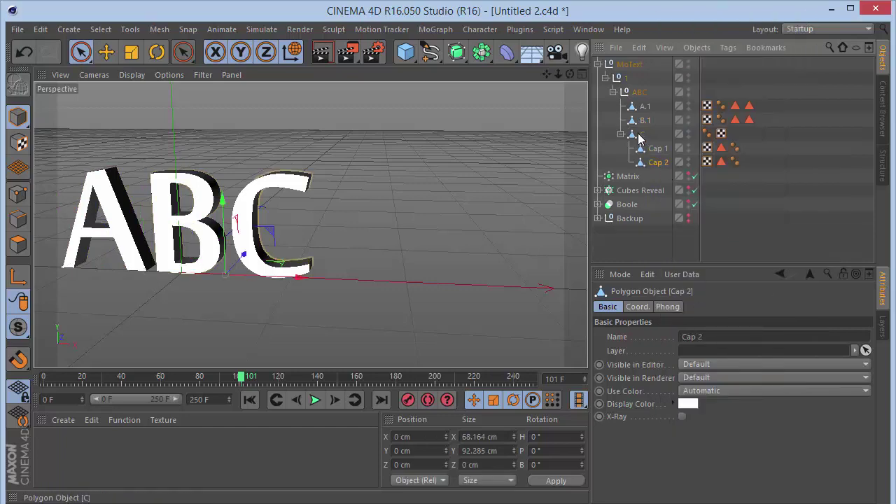
{"action": "left_click", "coordinate": [638, 134], "text": "shift"}
{"action": "right_click", "coordinate": [638, 134]}
{"action": "left_click", "coordinate": [706, 341]}
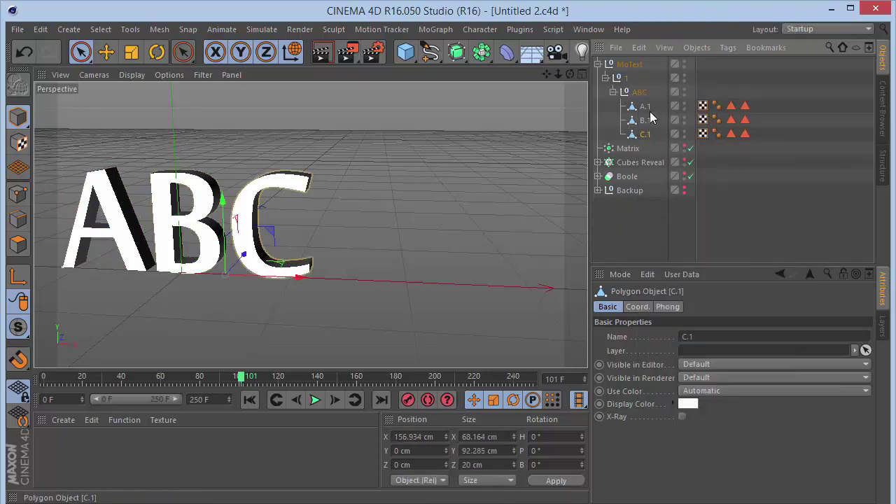
Step: Move the three merged letters out of the MoText hierarchy to the top level and delete the emptied MoText null
{"action": "left_click", "coordinate": [647, 111], "text": "shift"}
{"action": "left_click_drag", "start_coordinate": [645, 123], "coordinate": [636, 210]}
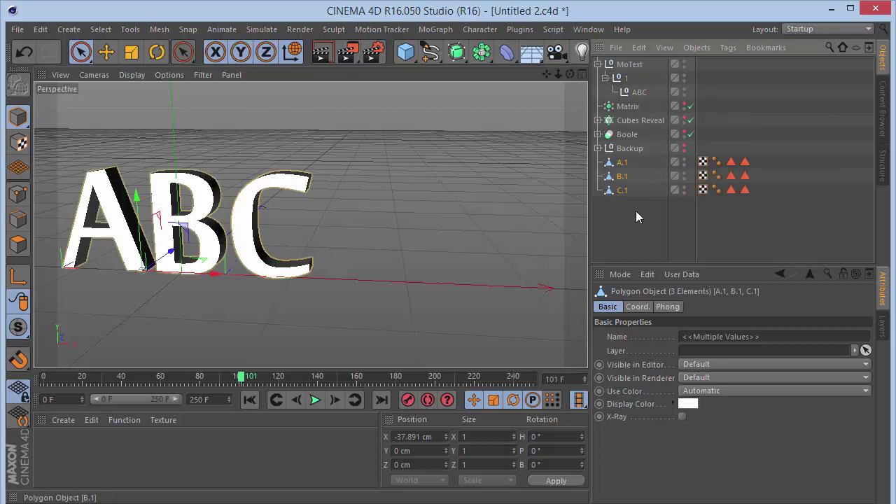
{"action": "left_click", "coordinate": [622, 65]}
{"action": "key", "text": "Delete"}
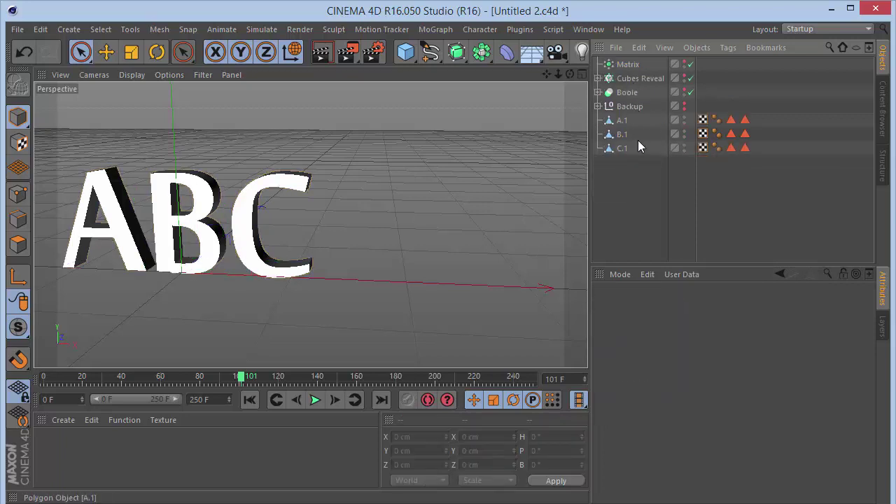
Step: Delete the polygon selection tags from the three letter objects
{"action": "left_click_drag", "start_coordinate": [637, 161], "coordinate": [609, 112]}
{"action": "left_click_drag", "start_coordinate": [743, 120], "coordinate": [730, 101]}
{"action": "key", "text": "Delete"}
Step: Try moving the letter A on its own in the perspective view and undo the move
{"action": "left_click", "coordinate": [624, 121]}
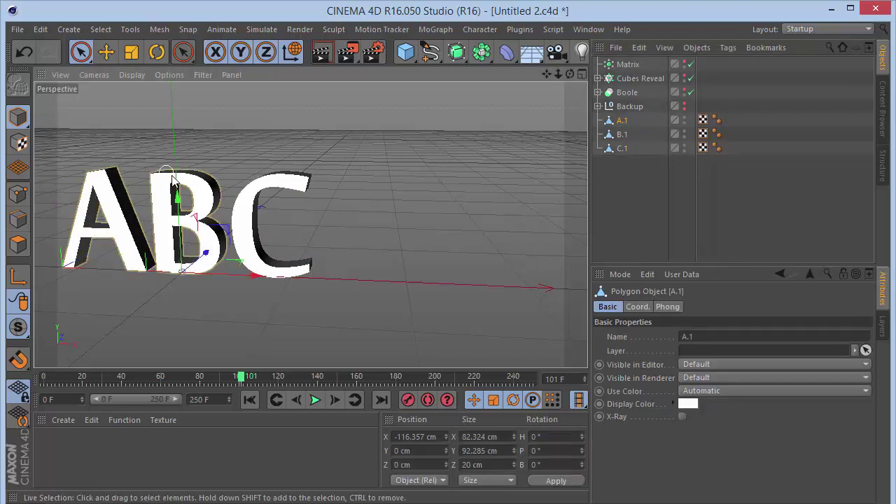
{"action": "left_click_drag", "start_coordinate": [104, 229], "coordinate": [297, 202]}
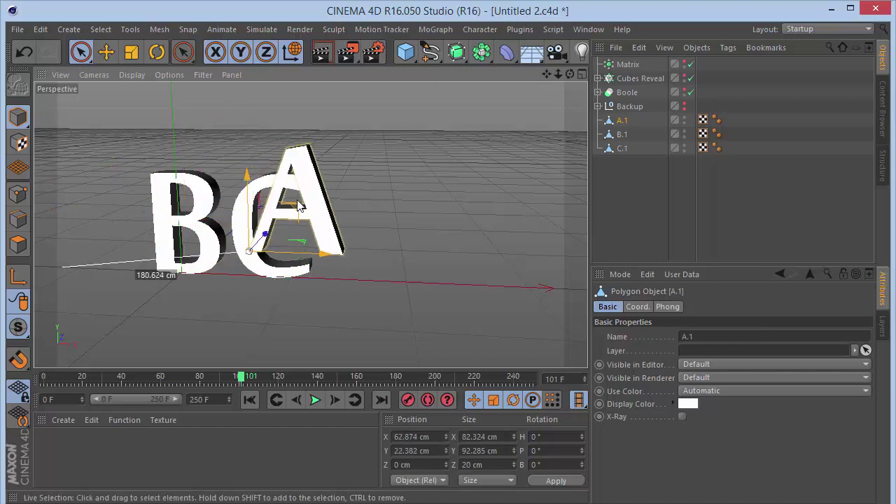
{"action": "key", "text": "ctrl+z"}
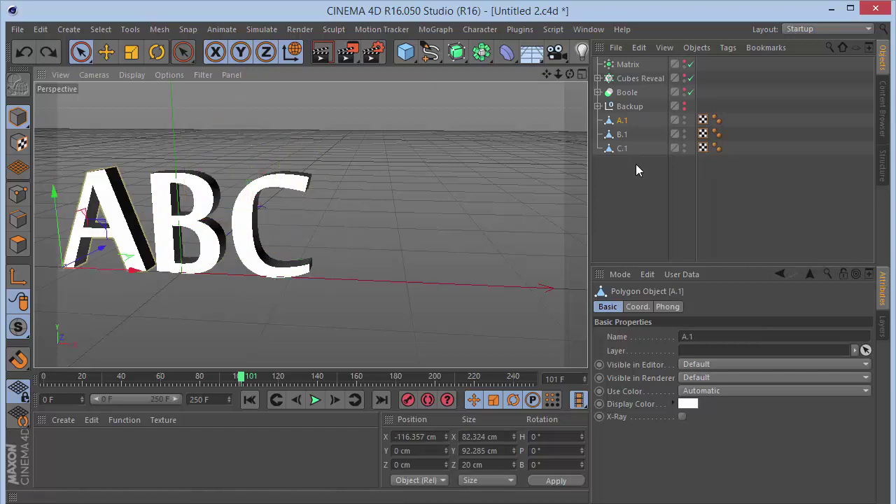
{"action": "left_click", "coordinate": [435, 29]}
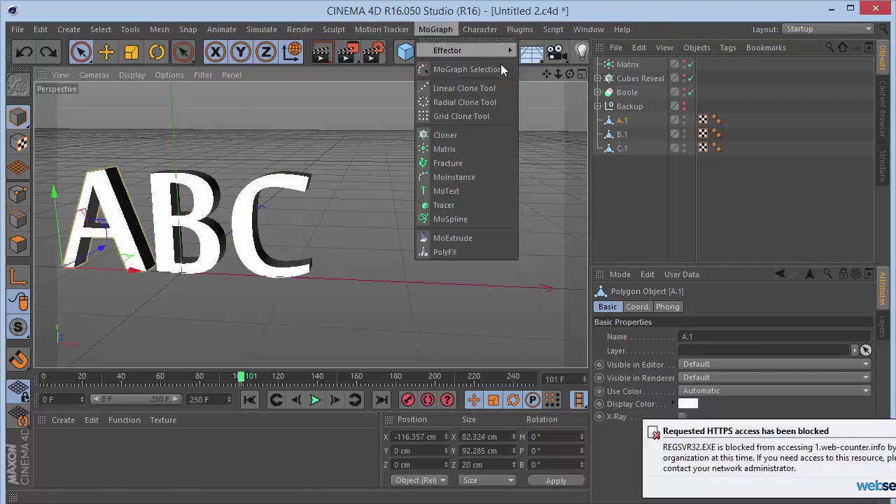
{"action": "left_click", "coordinate": [262, 172]}
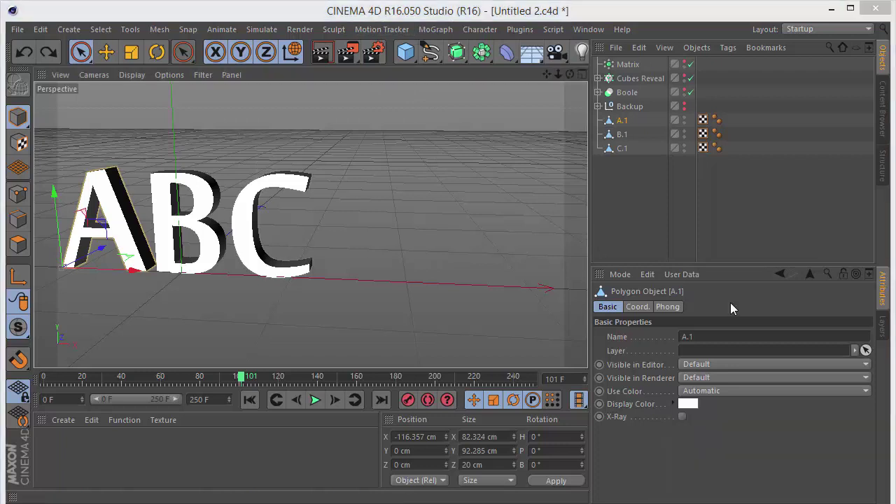
{"action": "left_click", "coordinate": [134, 76]}
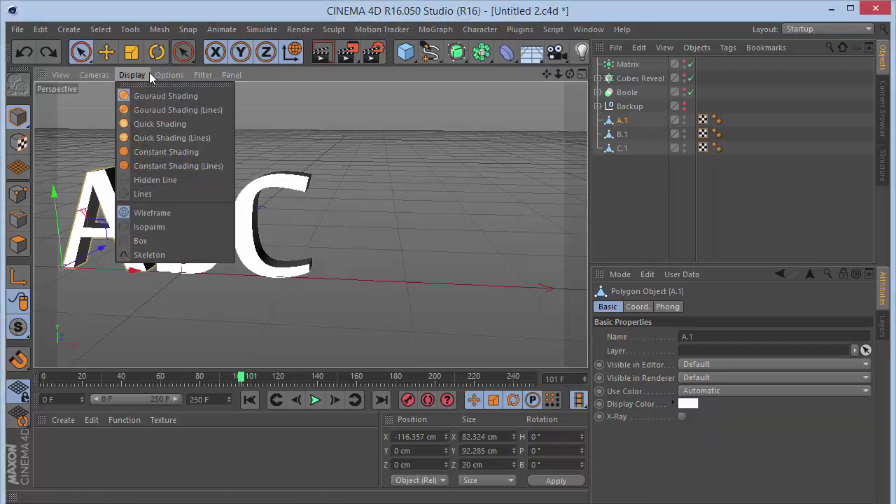
{"action": "mouse_move", "coordinate": [166, 80]}
{"action": "mouse_move", "coordinate": [210, 95]}
{"action": "left_click", "coordinate": [303, 97]}
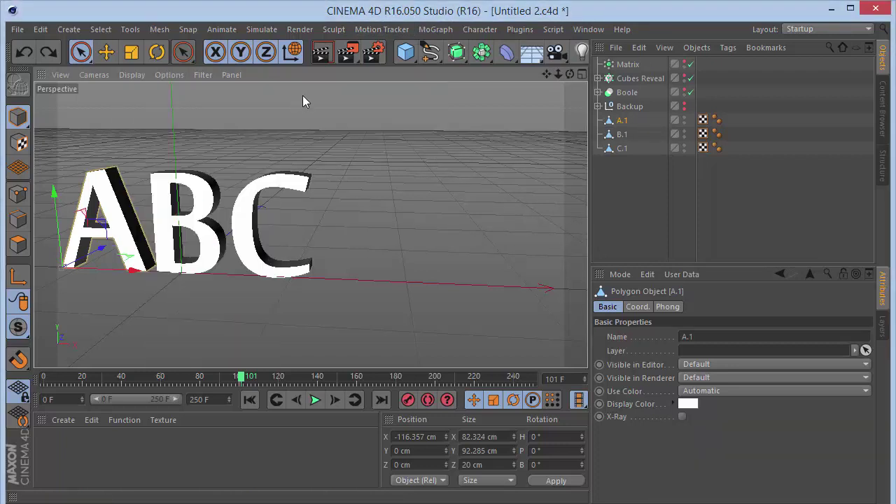
Step: Add a MoGraph Cloner and make the A.1, B.1 and C.1 letters its children
{"action": "left_click", "coordinate": [435, 29]}
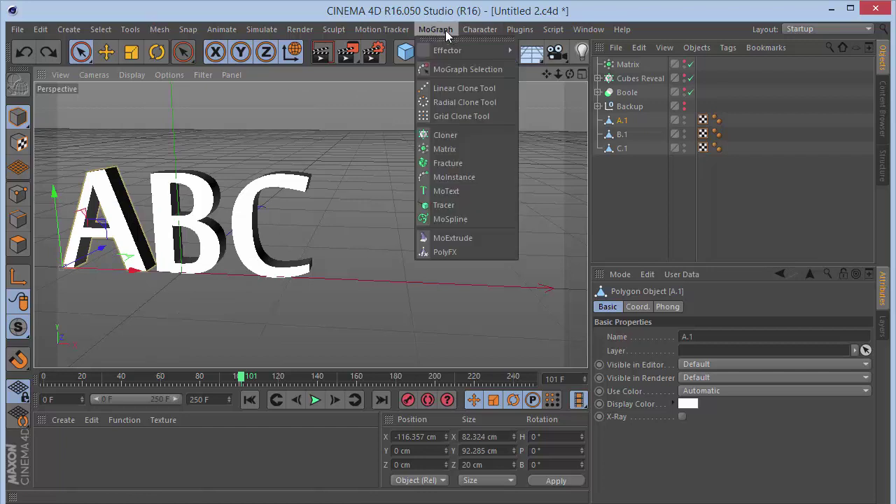
{"action": "left_click", "coordinate": [447, 135]}
{"action": "left_click_drag", "start_coordinate": [615, 113], "coordinate": [618, 63]}
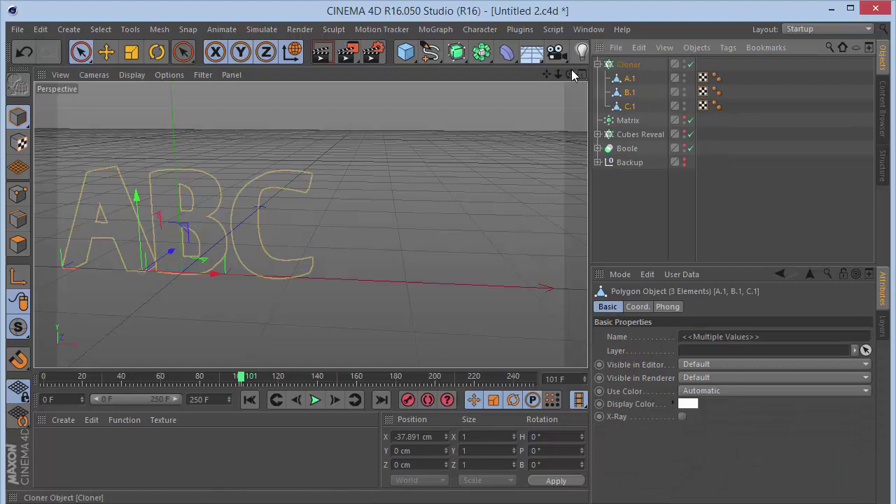
{"action": "scroll", "coordinate": [310, 224], "scroll_direction": "down", "scroll_amount": 6}
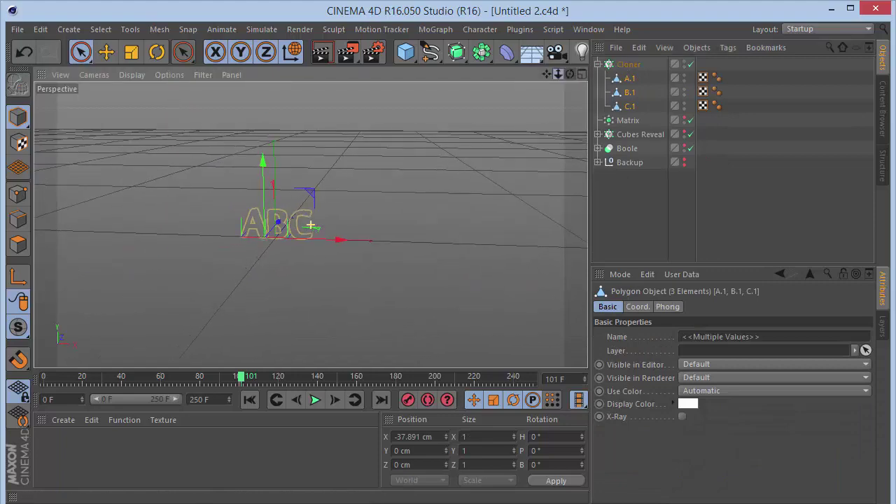
{"action": "scroll", "coordinate": [310, 224], "scroll_direction": "up", "scroll_amount": 3}
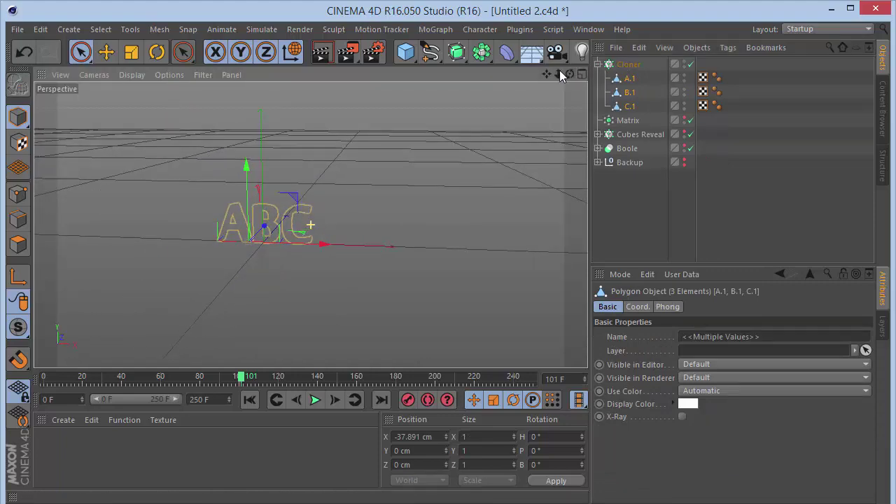
{"action": "left_click", "coordinate": [158, 77]}
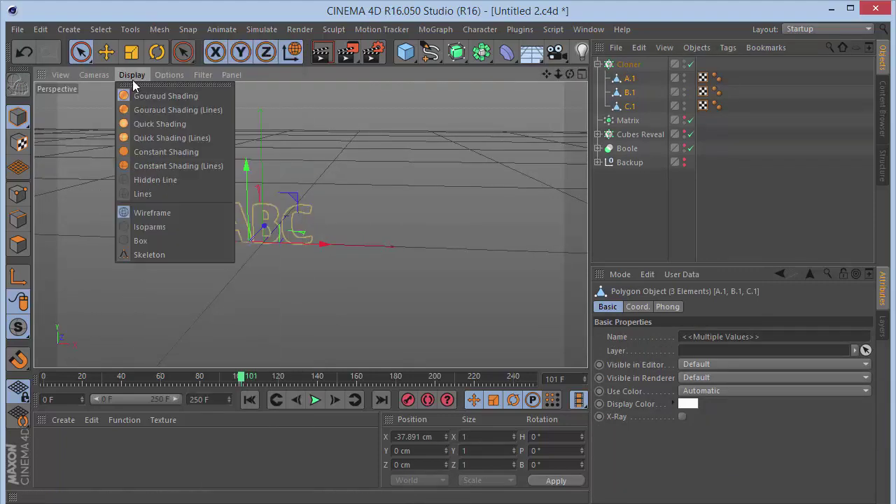
{"action": "mouse_move", "coordinate": [188, 96]}
{"action": "left_click", "coordinate": [301, 102]}
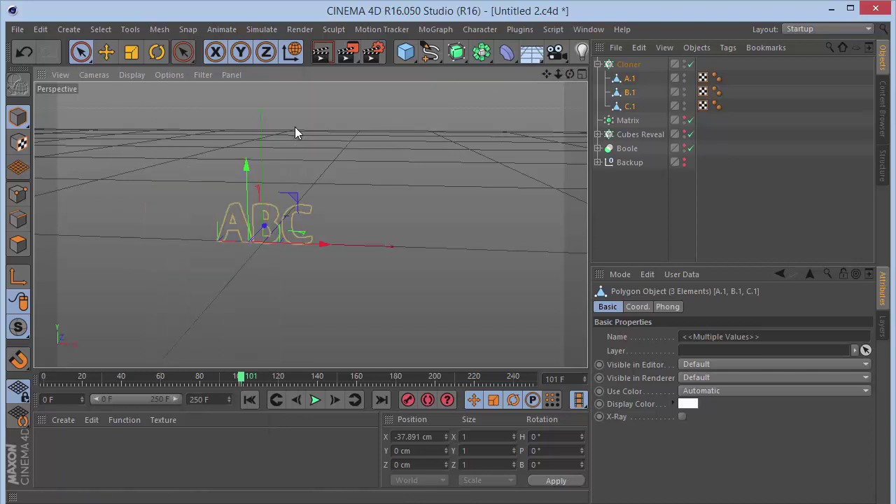
{"action": "left_click", "coordinate": [167, 75]}
{"action": "mouse_move", "coordinate": [184, 95]}
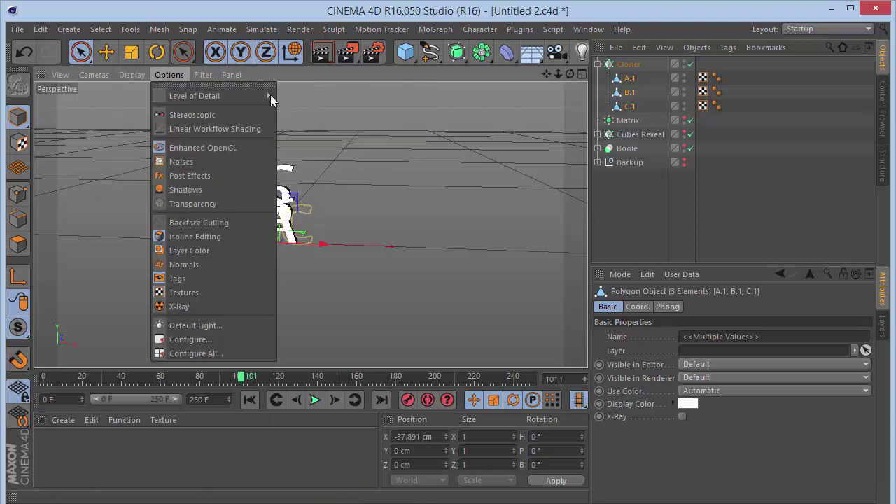
{"action": "left_click", "coordinate": [302, 114]}
{"action": "scroll", "coordinate": [280, 199], "scroll_direction": "up", "scroll_amount": 4}
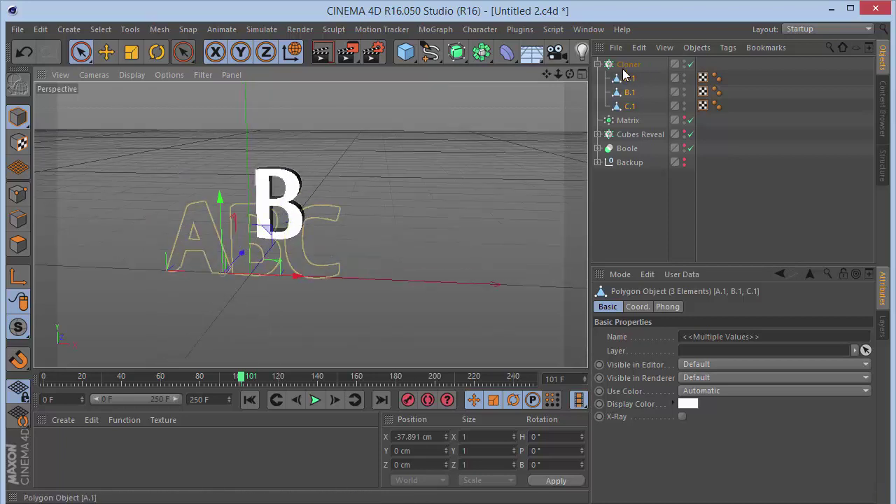
Step: Set the Cloner's transform scale to 0.1 on X, Y and Z
{"action": "left_click", "coordinate": [627, 64]}
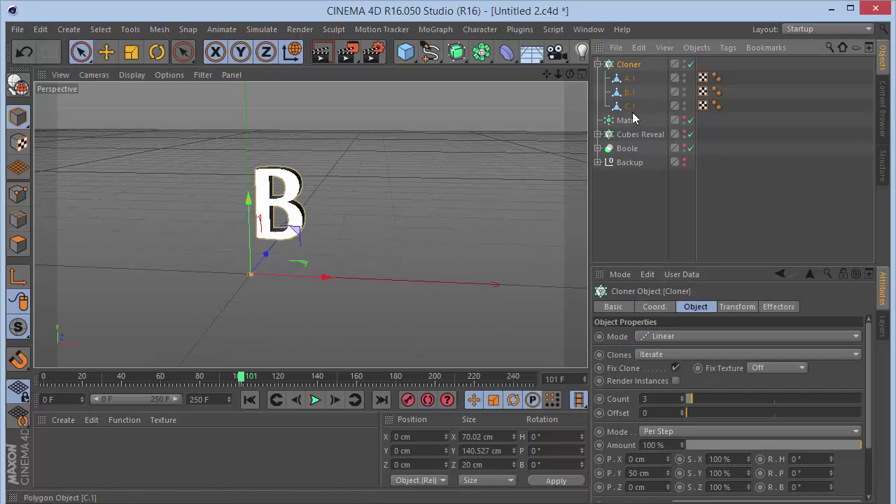
{"action": "left_click", "coordinate": [731, 306]}
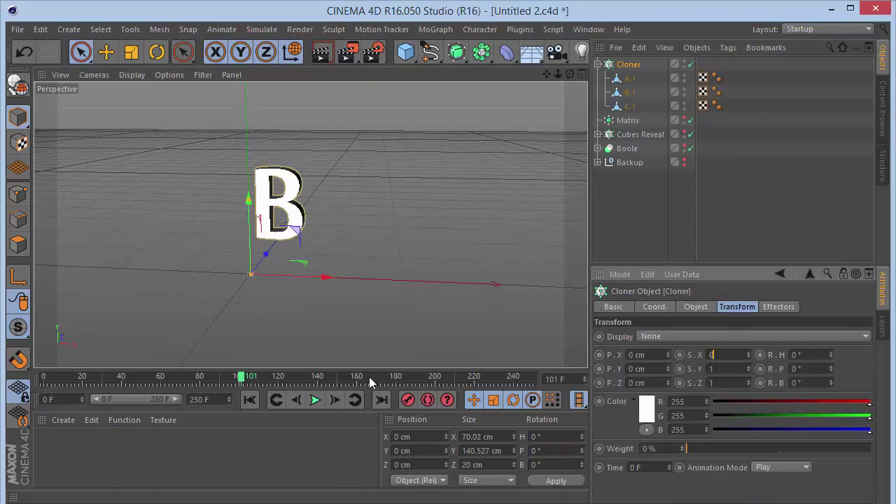
{"action": "key", "text": "Tab"}
{"action": "type", "text": "0."}
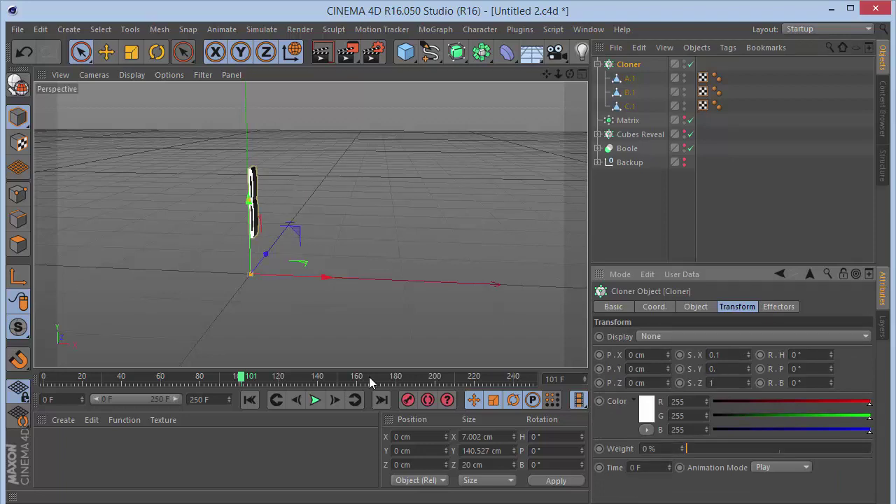
{"action": "type", "text": "1"}
{"action": "key", "text": "Tab"}
{"action": "type", "text": "0.1"}
{"action": "key", "text": "Return"}
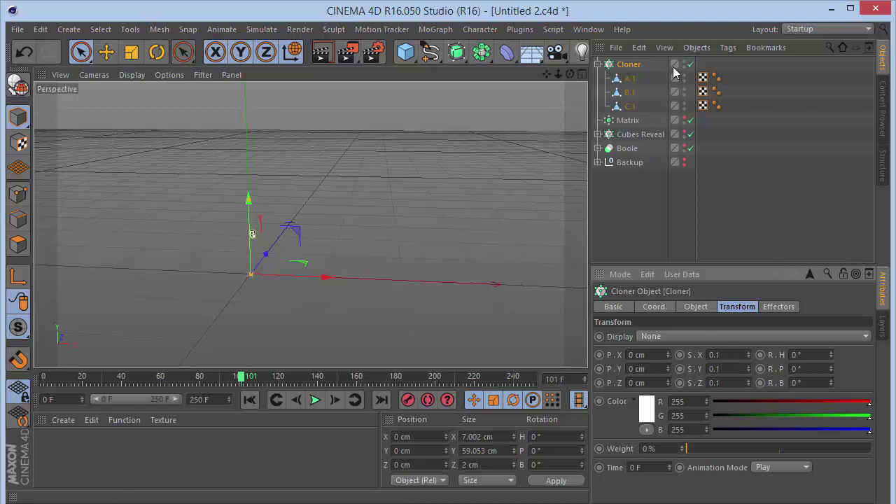
Step: Set the Cloner's mode to Object and assign the Text mesh inside the Boole as the object to clone onto
{"action": "left_click", "coordinate": [696, 306]}
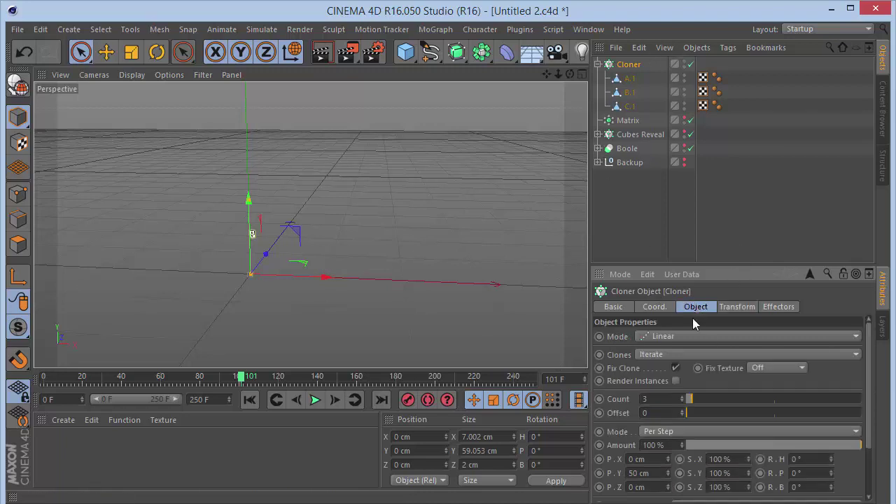
{"action": "left_click", "coordinate": [685, 336]}
{"action": "left_click", "coordinate": [673, 350]}
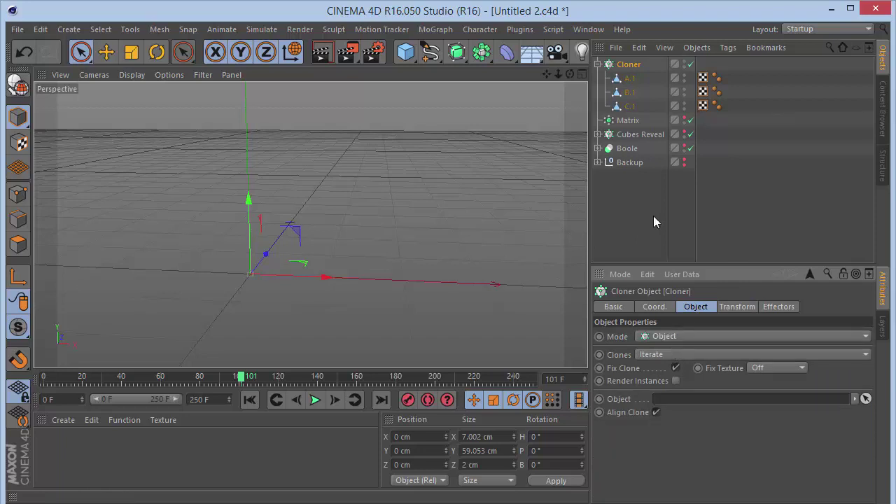
{"action": "left_click", "coordinate": [597, 152]}
{"action": "left_click", "coordinate": [597, 148]}
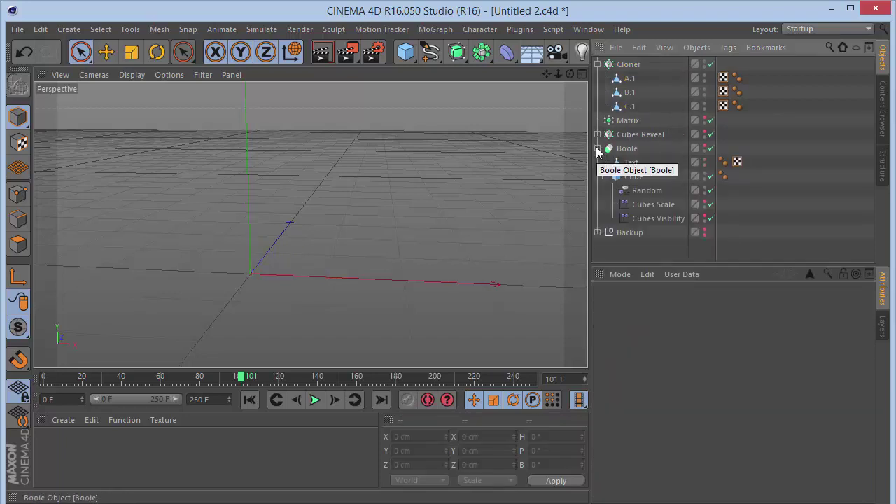
{"action": "left_click", "coordinate": [629, 64]}
{"action": "left_click_drag", "start_coordinate": [704, 407], "coordinate": [704, 407]}
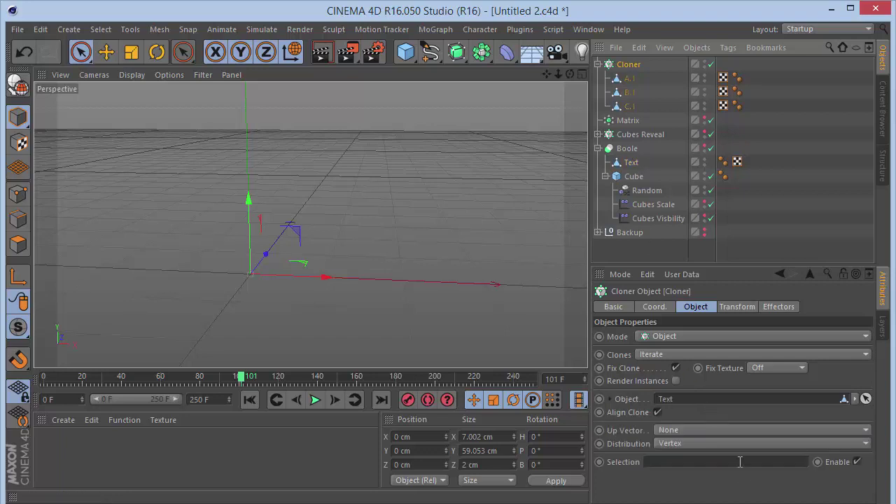
Step: Set the Cloner's distribution to Surface with a count of 4000 clones
{"action": "left_click", "coordinate": [704, 443]}
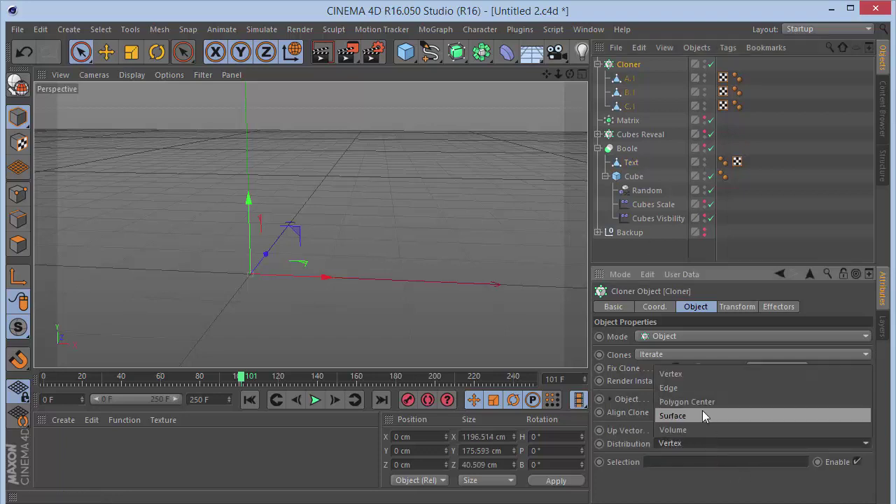
{"action": "left_click", "coordinate": [703, 414]}
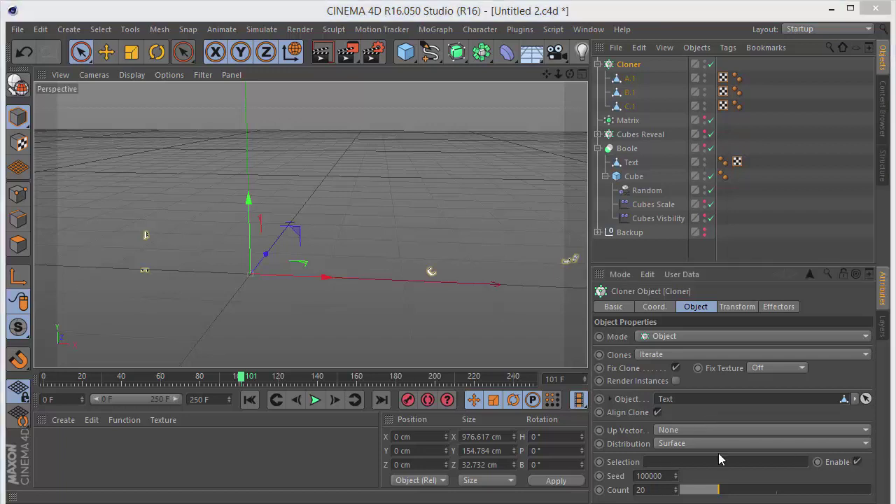
{"action": "left_click", "coordinate": [658, 489]}
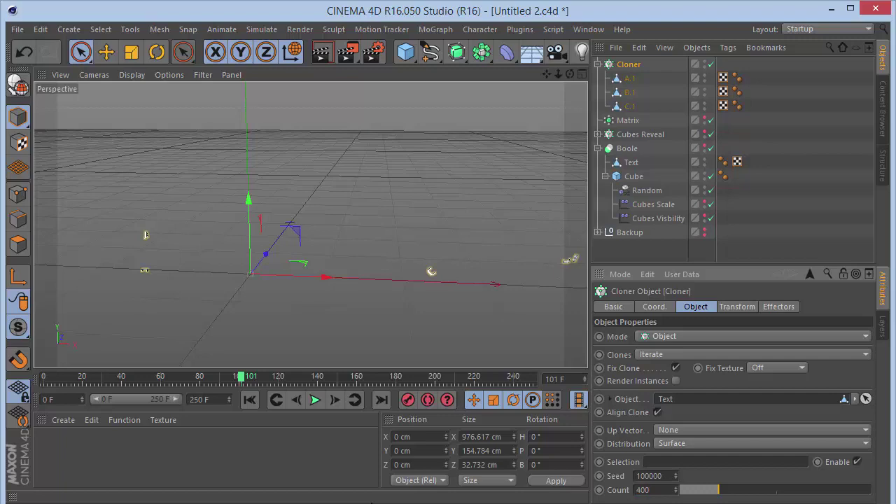
{"action": "key", "text": "Return"}
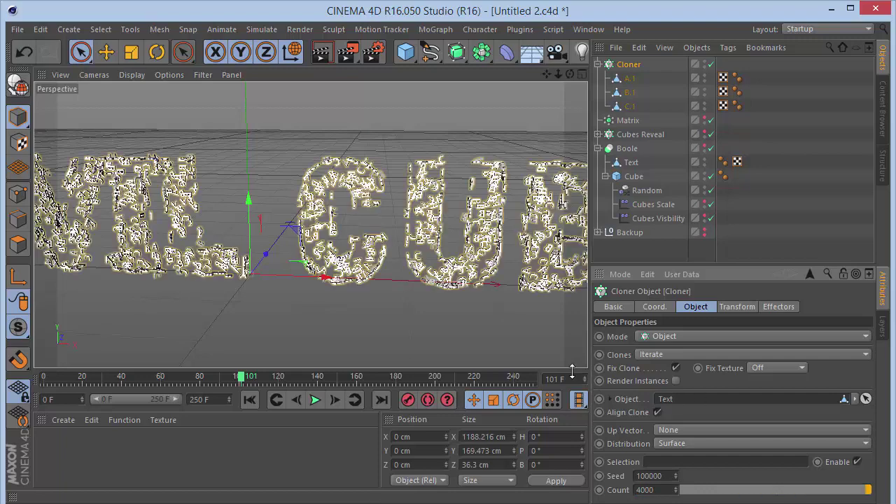
{"action": "left_click", "coordinate": [734, 205]}
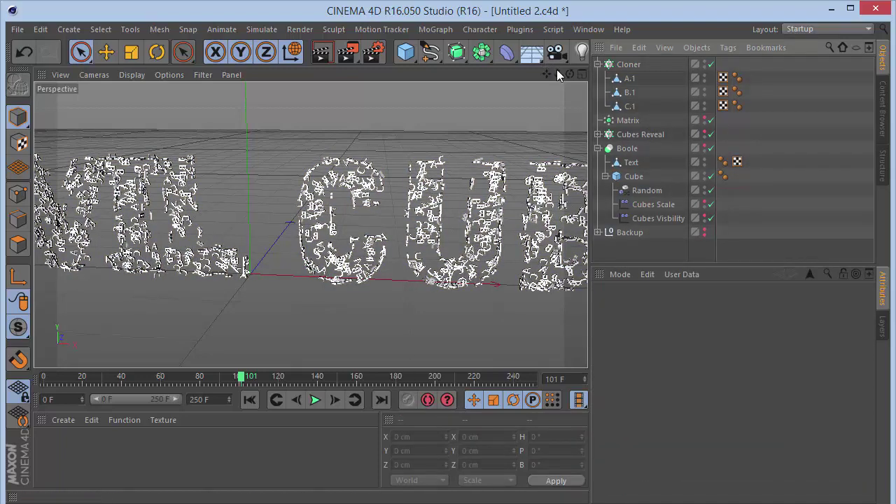
{"action": "left_click_drag", "start_coordinate": [558, 73], "coordinate": [364, 105]}
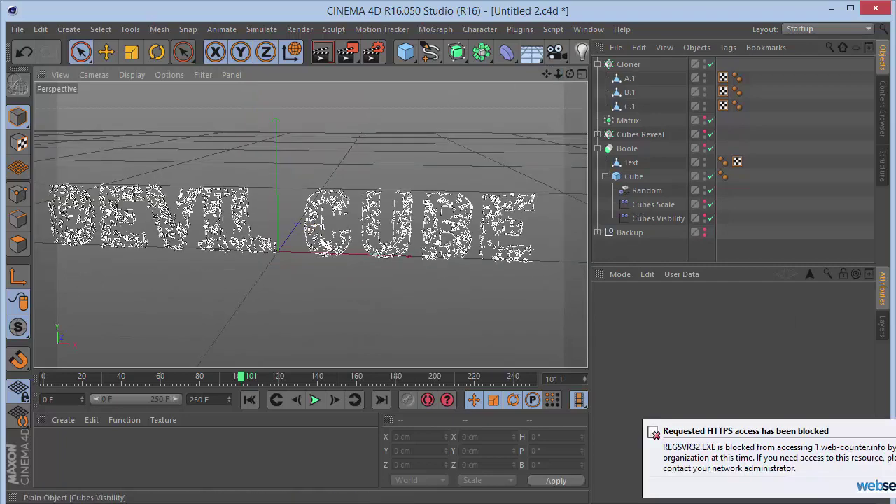
Step: Reduce the Cloner's clone count to 2500
{"action": "left_click", "coordinate": [628, 63]}
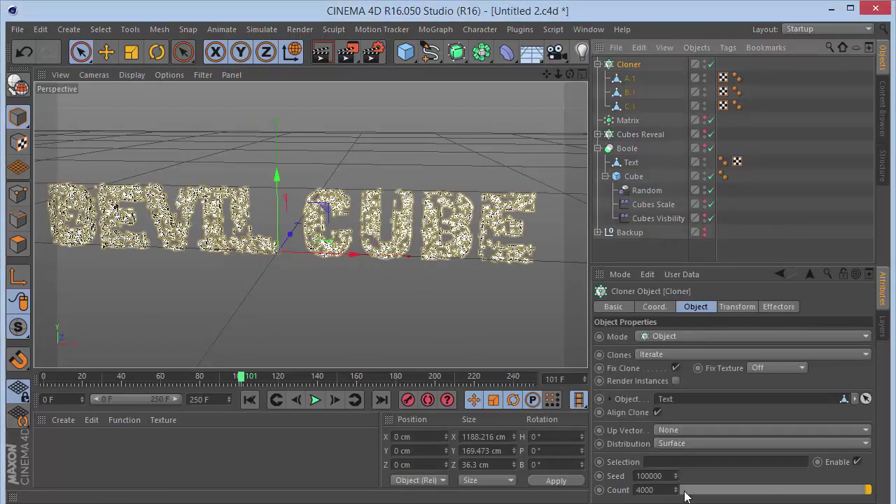
{"action": "double_click", "coordinate": [662, 490]}
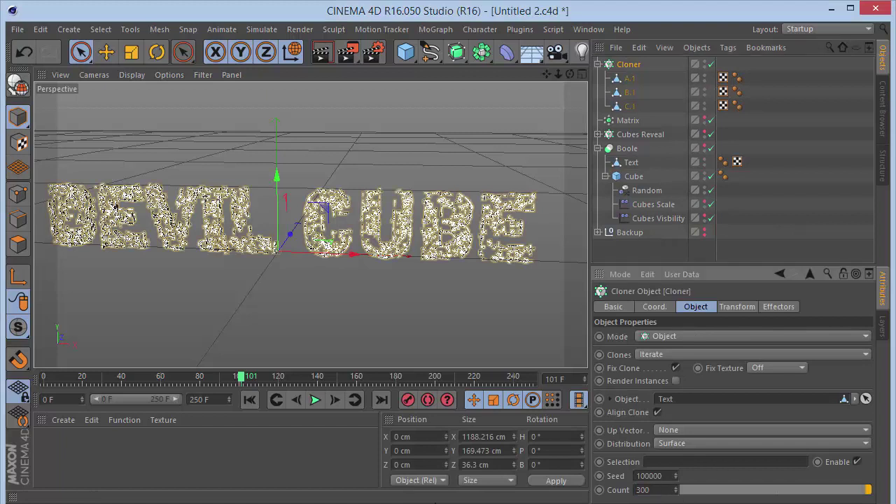
{"action": "type", "text": "2500"}
{"action": "key", "text": "Return"}
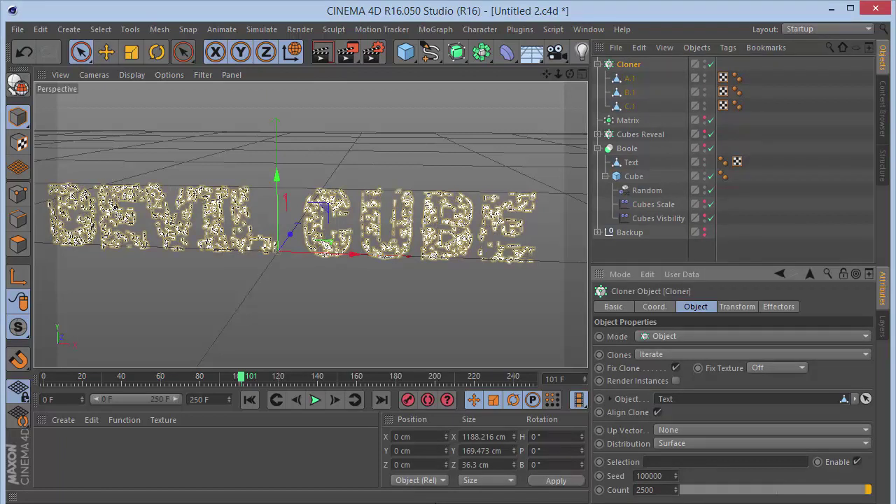
{"action": "left_click", "coordinate": [793, 228]}
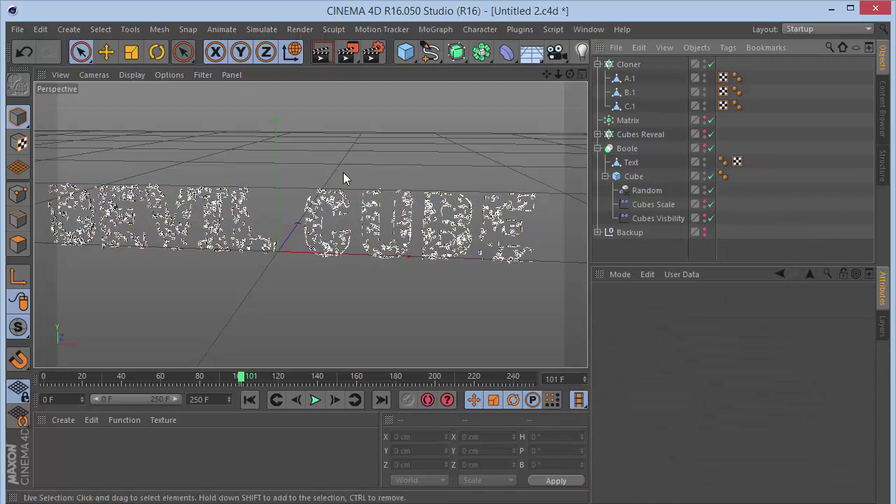
Step: Lower the level of detail of the perspective view
{"action": "left_click", "coordinate": [168, 74]}
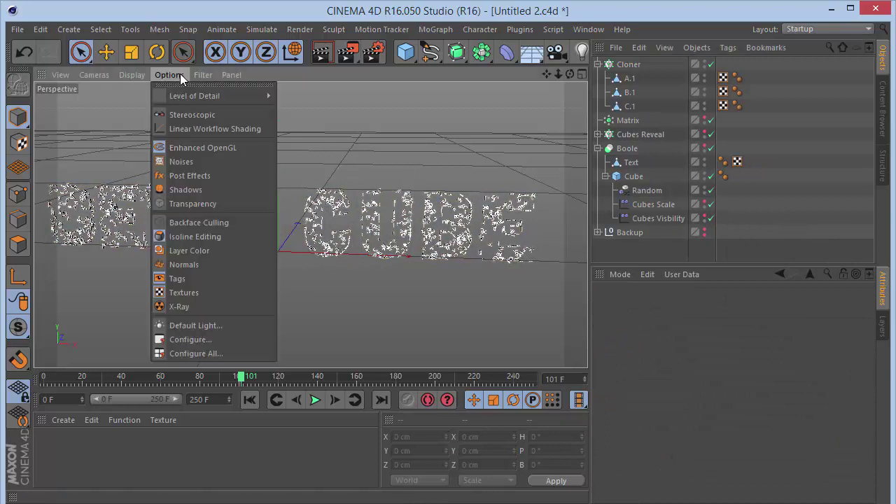
{"action": "mouse_move", "coordinate": [206, 93]}
{"action": "left_click", "coordinate": [301, 115]}
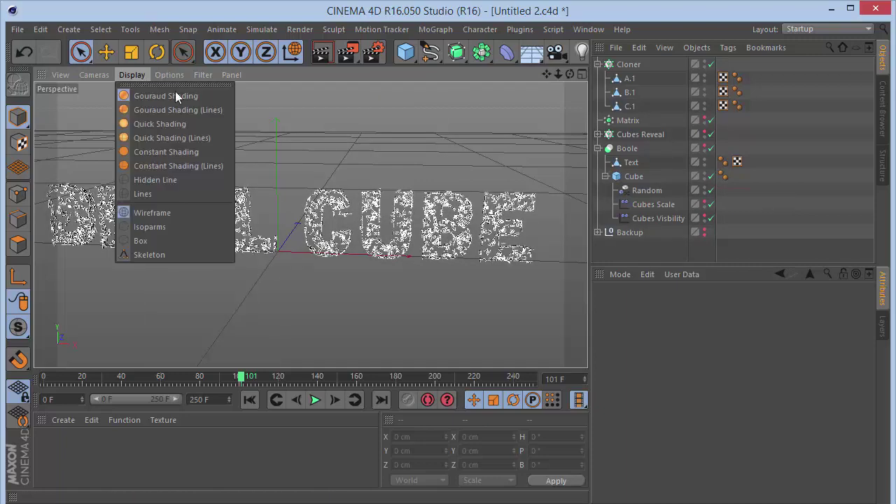
{"action": "mouse_move", "coordinate": [179, 96]}
{"action": "left_click", "coordinate": [295, 100]}
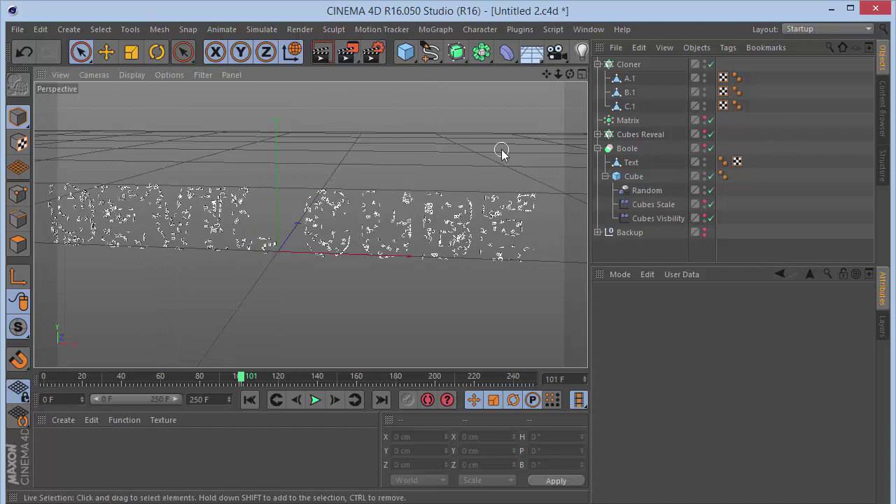
Step: Collapse the Cloner and Boole hierarchies and rename the Cloner as Letters
{"action": "left_click", "coordinate": [599, 65]}
{"action": "left_click", "coordinate": [622, 64]}
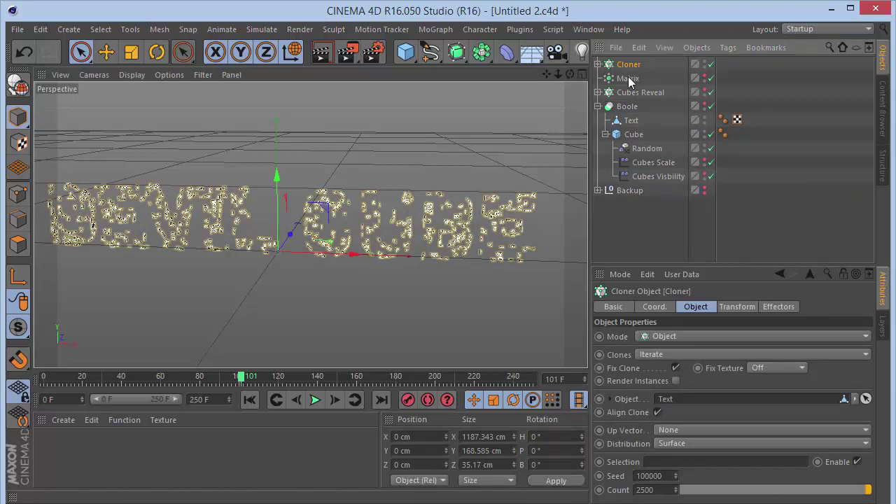
{"action": "left_click", "coordinate": [598, 107]}
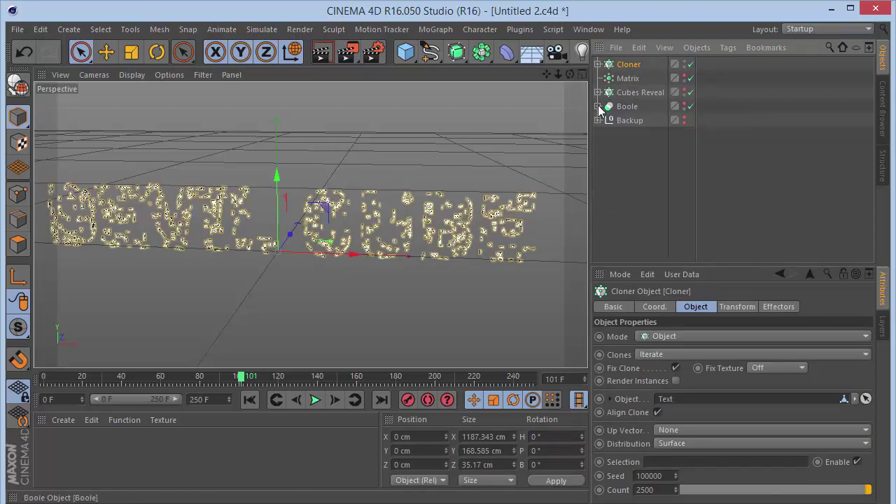
{"action": "double_click", "coordinate": [624, 65]}
{"action": "key", "text": "BackSpace"}
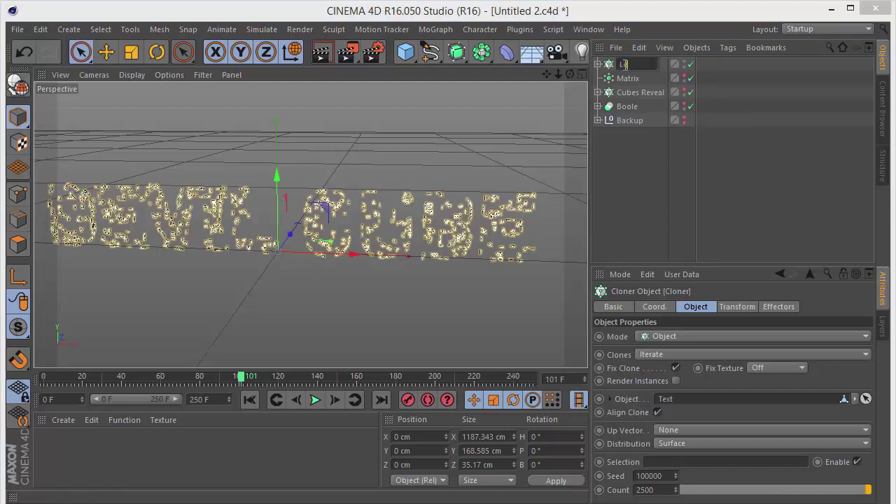
{"action": "type", "text": "Letters"}
{"action": "key", "text": "Return"}
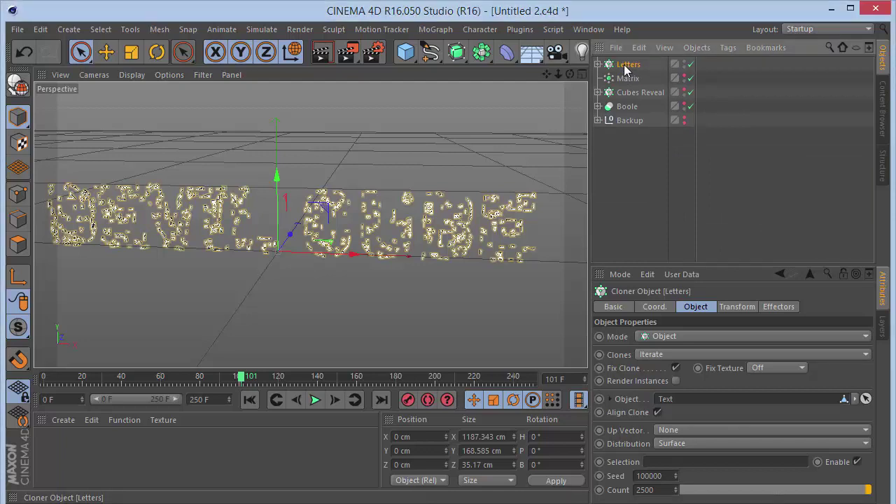
Step: Add a MoGraph Inheritance effector to the Letters cloner and assign the Matrix as its source object
{"action": "left_click", "coordinate": [390, 32]}
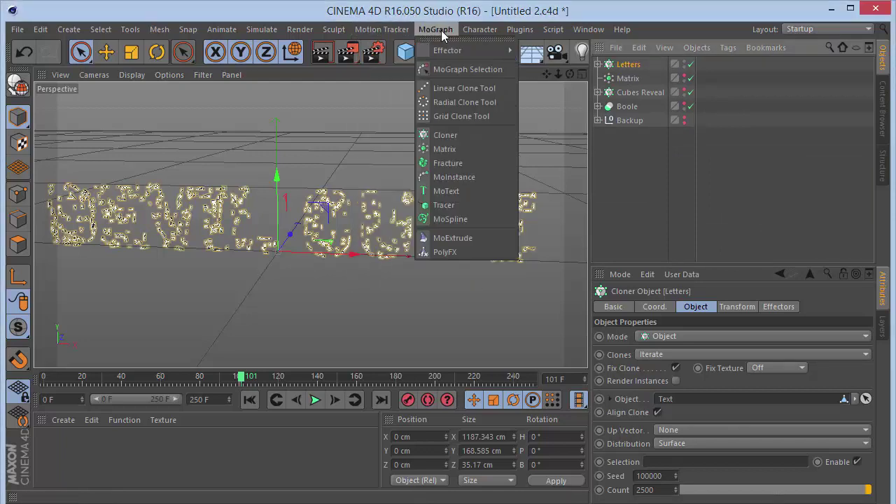
{"action": "mouse_move", "coordinate": [462, 51]}
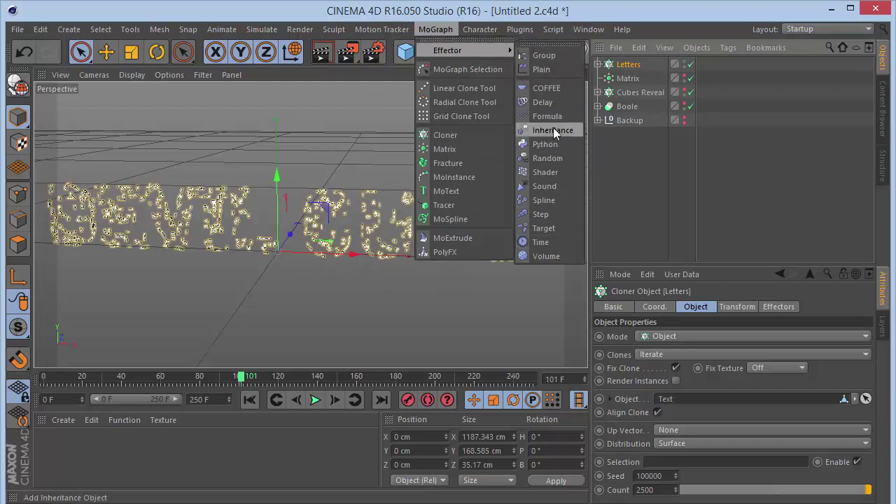
{"action": "left_click", "coordinate": [552, 130]}
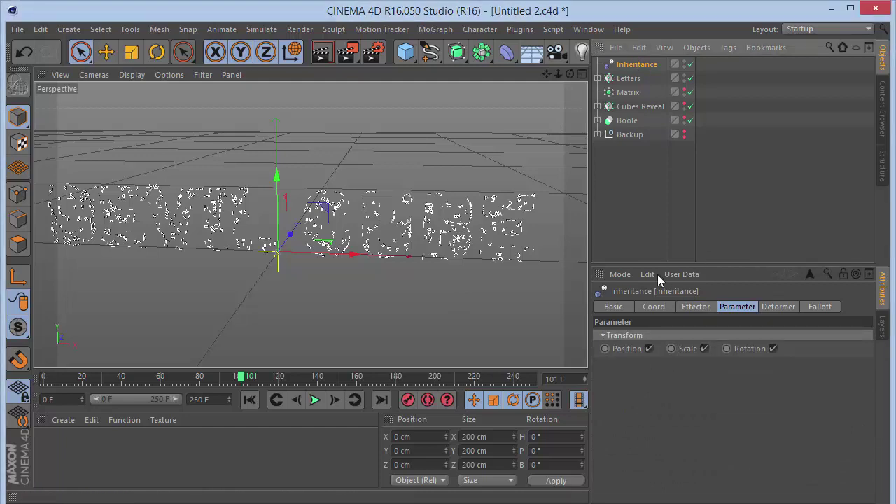
{"action": "left_click", "coordinate": [693, 307]}
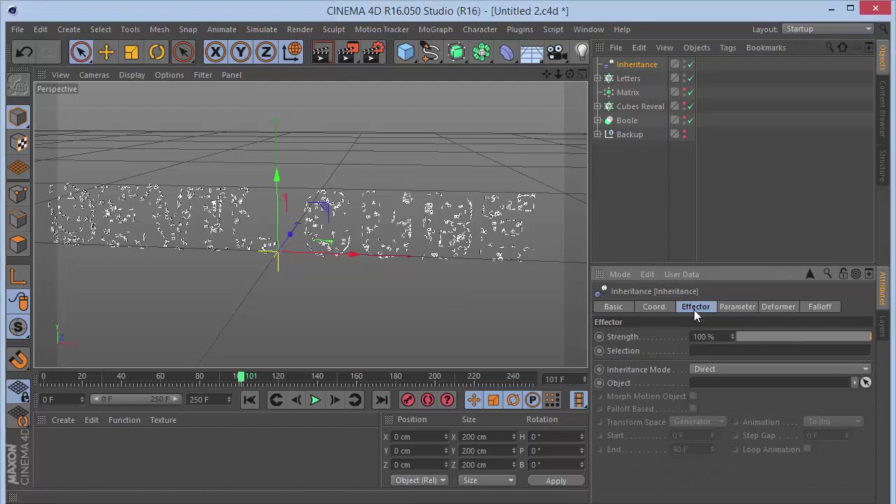
{"action": "left_click_drag", "start_coordinate": [627, 93], "coordinate": [697, 316]}
{"action": "left_click_drag", "start_coordinate": [713, 388], "coordinate": [713, 386]}
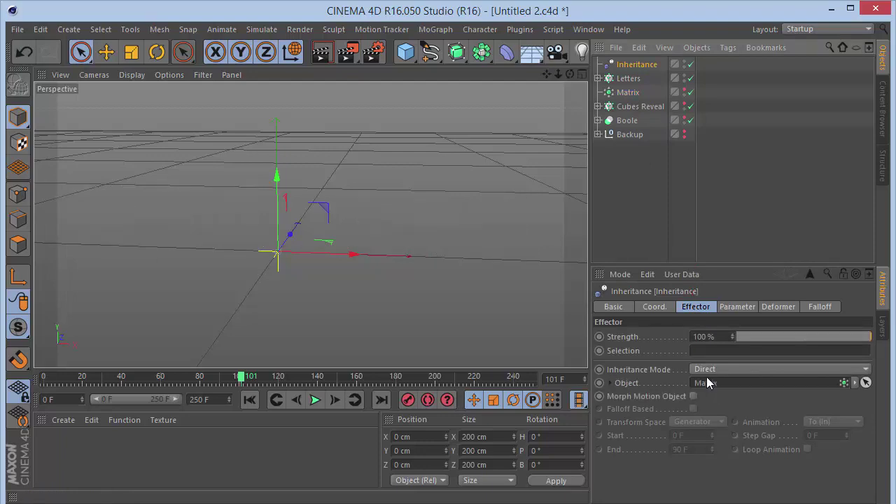
Step: Set the Letters cloner's clone count to 1000
{"action": "left_click_drag", "start_coordinate": [558, 74], "coordinate": [171, 77]}
{"action": "left_click_drag", "start_coordinate": [111, 71], "coordinate": [207, 65]}
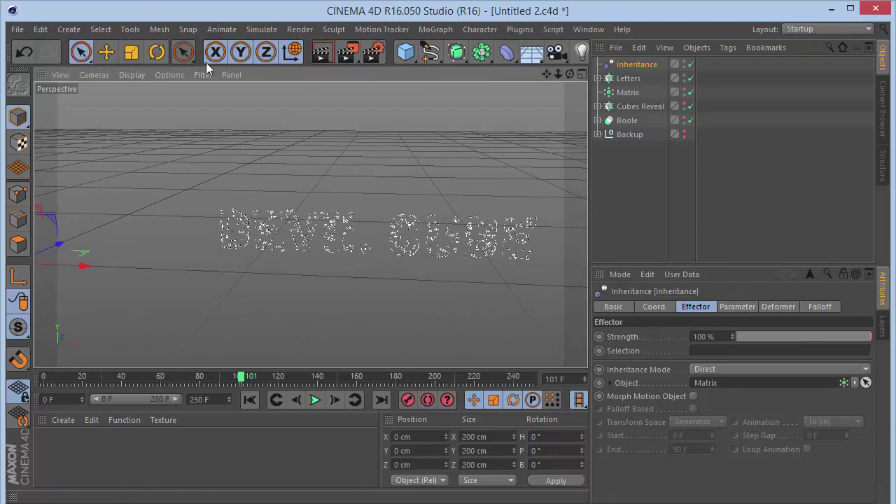
{"action": "left_click", "coordinate": [143, 75]}
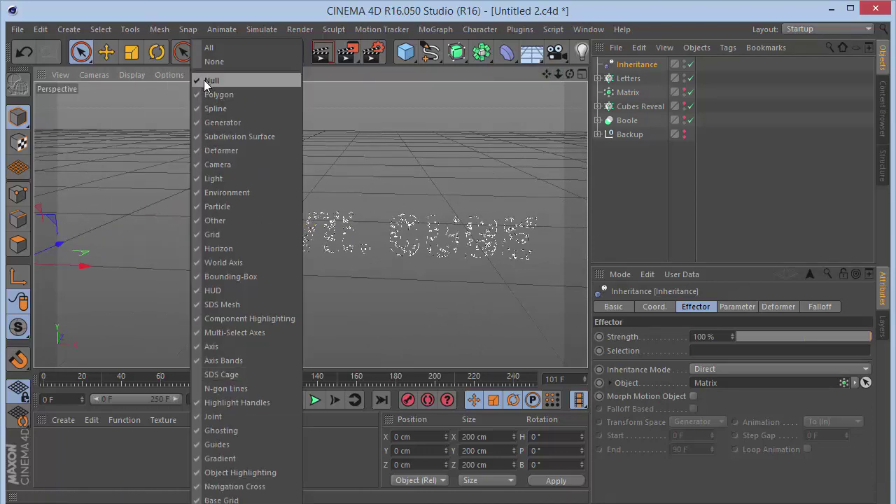
{"action": "left_click", "coordinate": [728, 190]}
{"action": "left_click", "coordinate": [628, 77]}
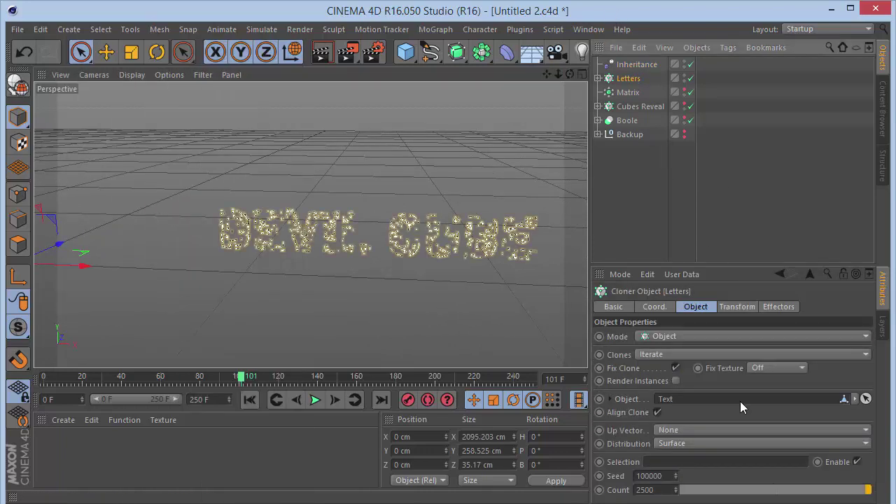
{"action": "left_click", "coordinate": [668, 490]}
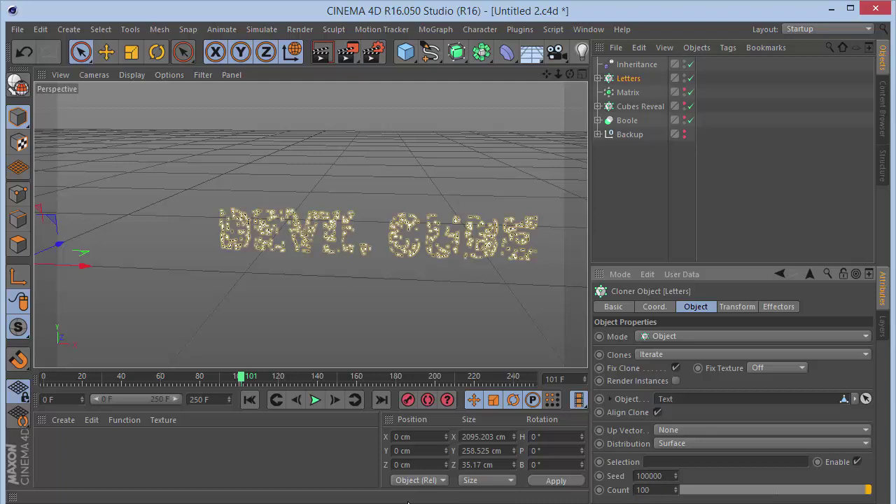
Step: Raise the level of detail of the perspective view
{"action": "left_click", "coordinate": [169, 75]}
{"action": "mouse_move", "coordinate": [197, 100]}
{"action": "left_click", "coordinate": [321, 128]}
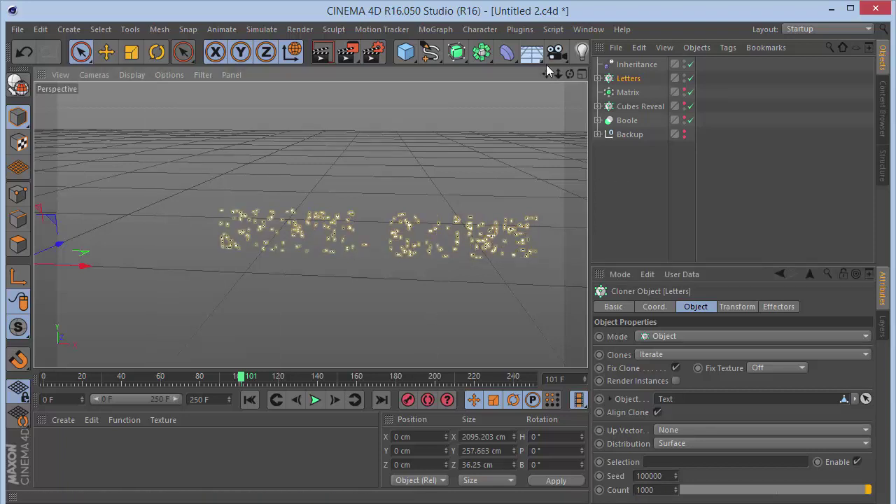
{"action": "left_click_drag", "start_coordinate": [559, 75], "coordinate": [658, 461]}
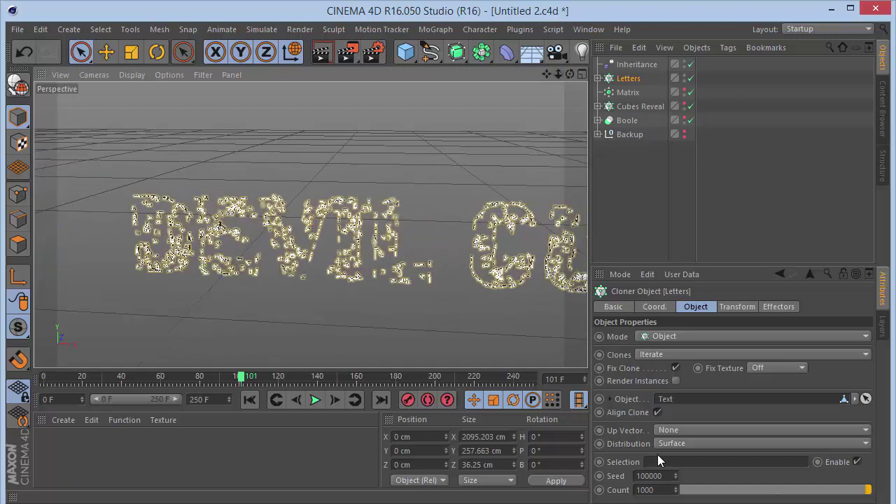
Step: Make the Matrix object visible in the viewport
{"action": "left_click", "coordinate": [615, 185]}
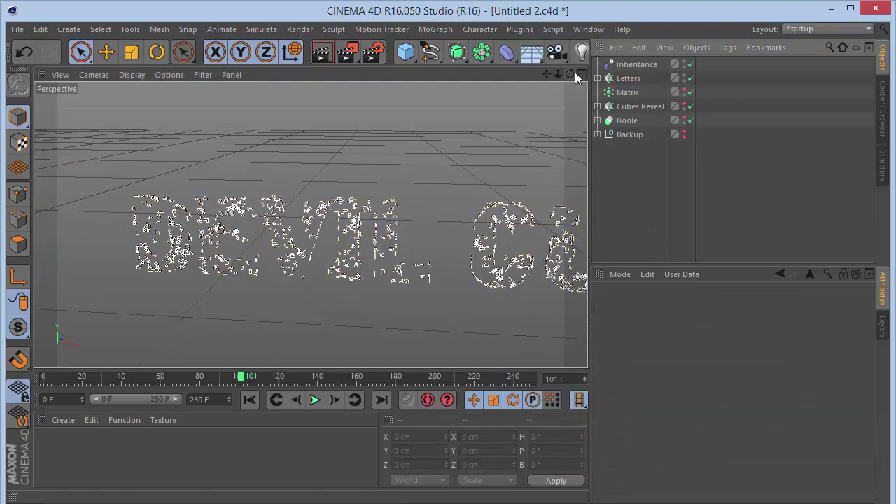
{"action": "left_click_drag", "start_coordinate": [569, 74], "coordinate": [770, 73]}
{"action": "left_click_drag", "start_coordinate": [798, 154], "coordinate": [575, 73]}
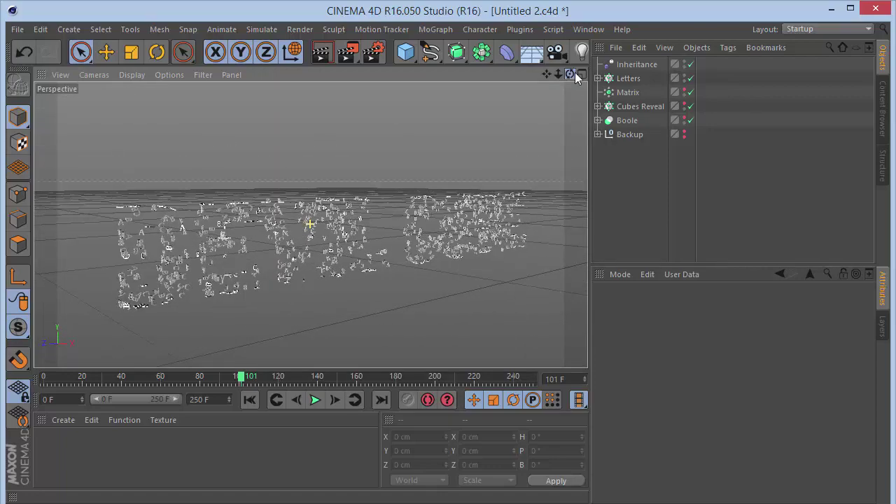
{"action": "left_click", "coordinate": [633, 93]}
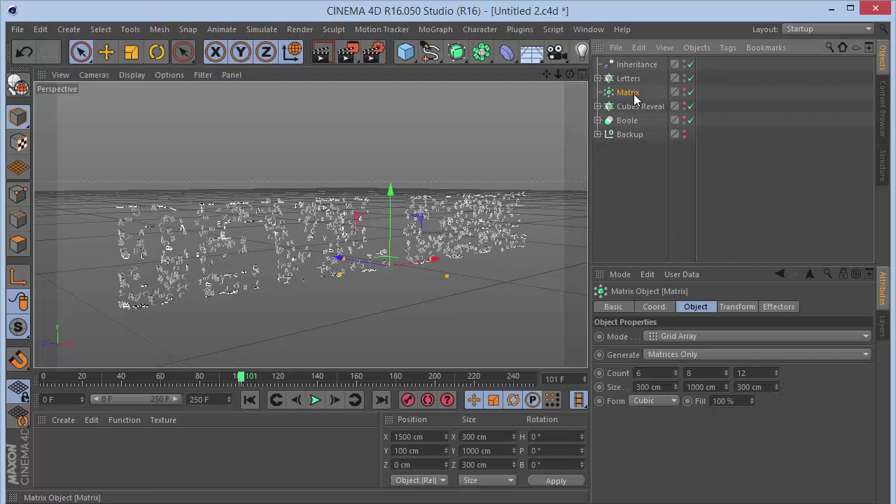
{"action": "left_click", "coordinate": [684, 90]}
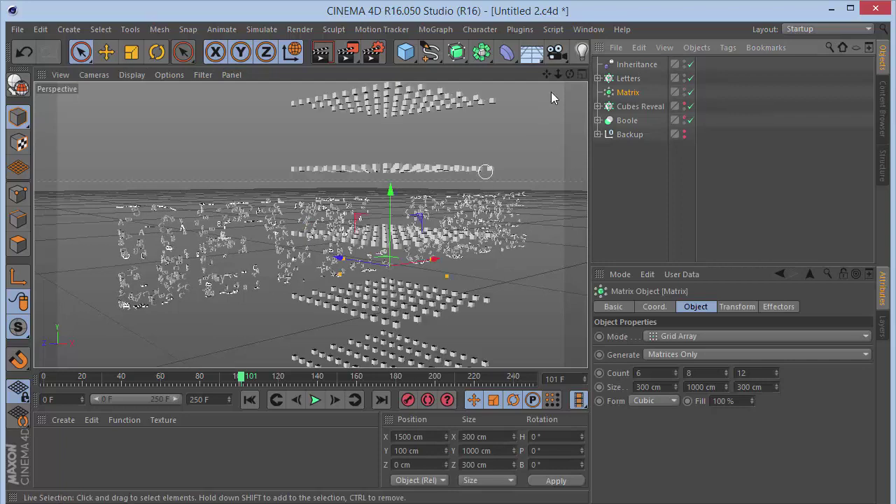
Step: Enable Morph Motion Object on the Inheritance effector
{"action": "left_click", "coordinate": [636, 63]}
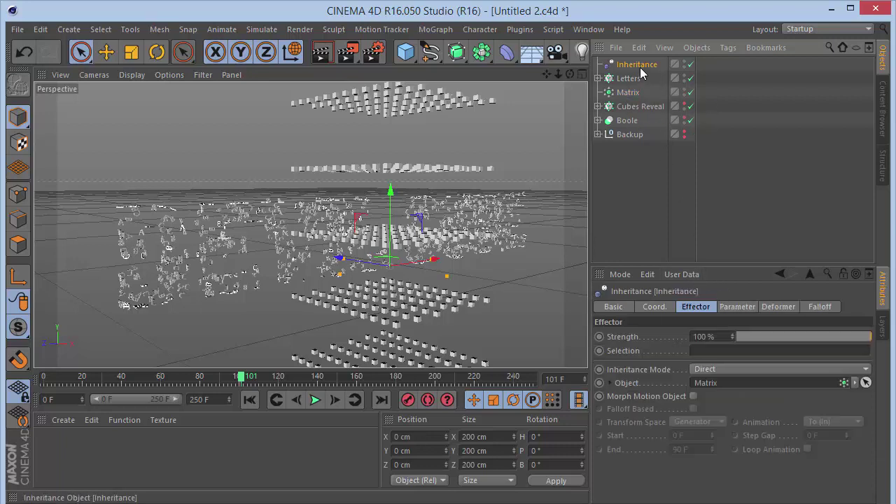
{"action": "left_click", "coordinate": [693, 396]}
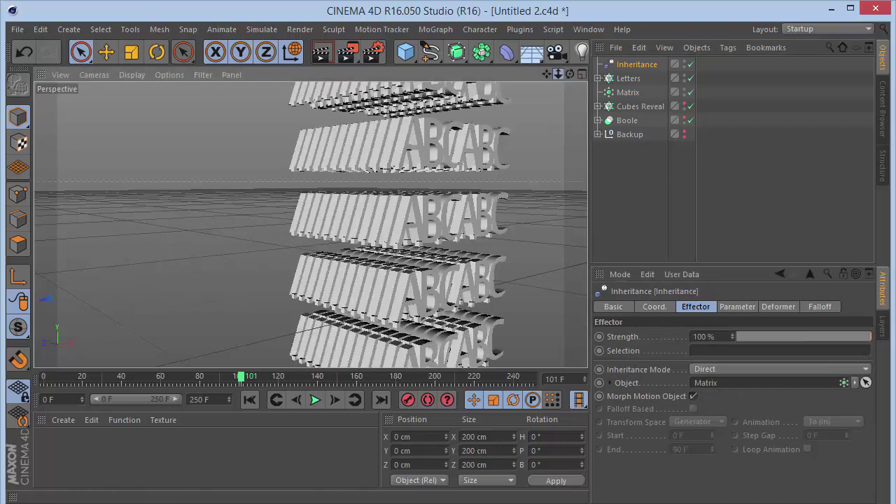
{"action": "left_click_drag", "start_coordinate": [570, 74], "coordinate": [570, 73]}
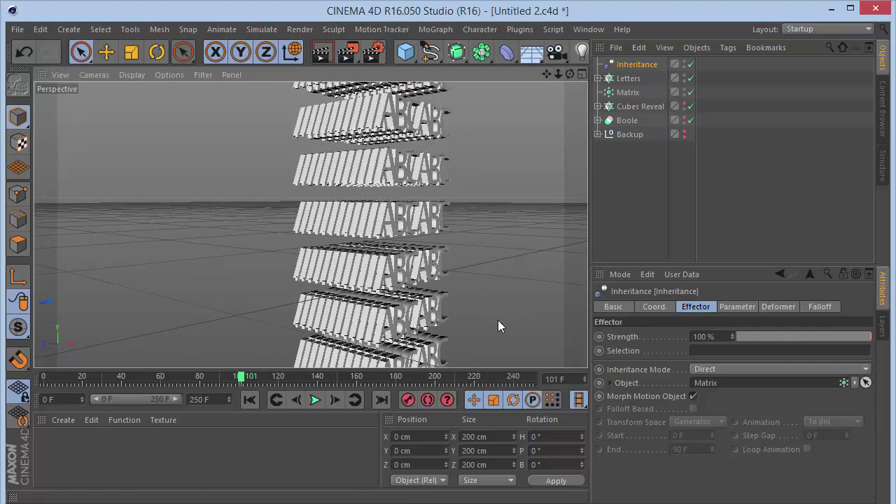
Step: Try Animation as the Inheritance effector's inheritance mode and restore it to Direct
{"action": "left_click", "coordinate": [717, 370]}
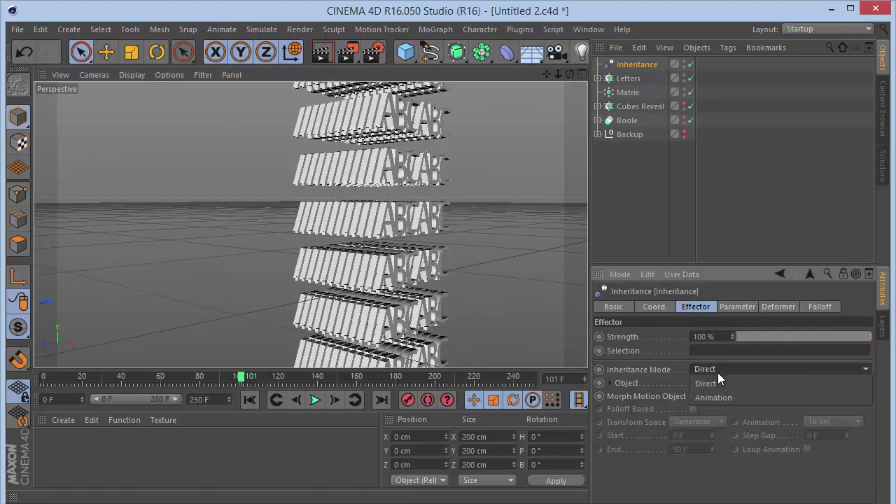
{"action": "left_click", "coordinate": [715, 394]}
{"action": "left_click", "coordinate": [723, 365]}
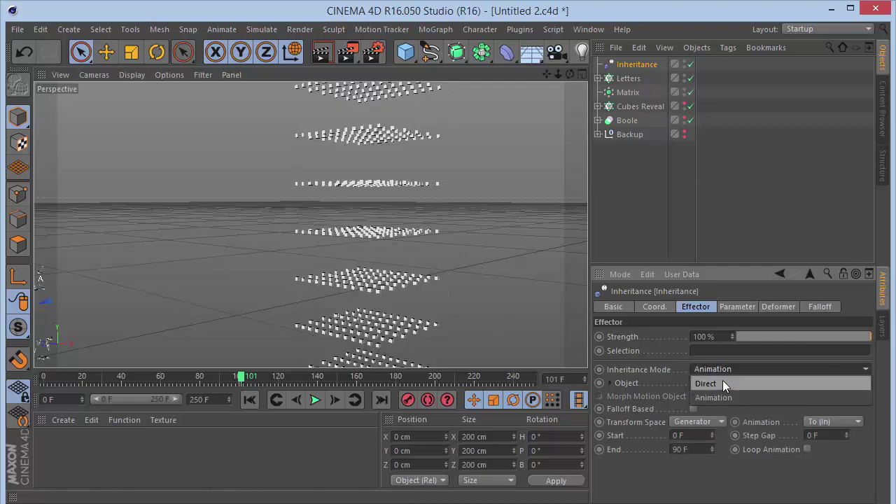
{"action": "left_click", "coordinate": [722, 380]}
{"action": "left_click", "coordinate": [741, 308]}
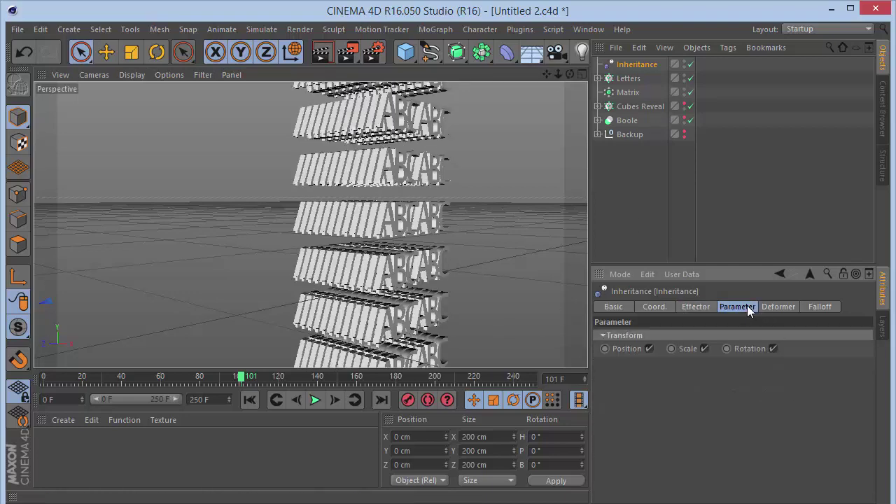
{"action": "left_click", "coordinate": [772, 309]}
{"action": "left_click", "coordinate": [657, 306]}
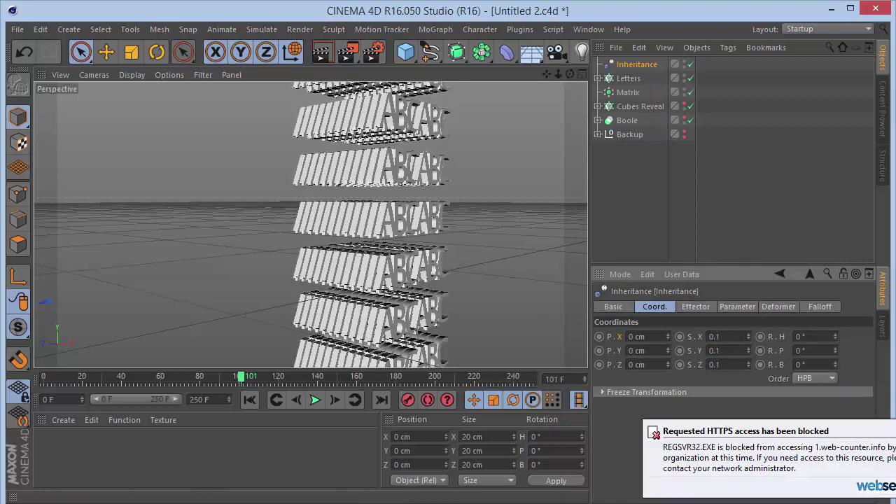
Step: Try scaling the Letters cloner itself down to 0.1 and undo it
{"action": "left_click", "coordinate": [623, 78]}
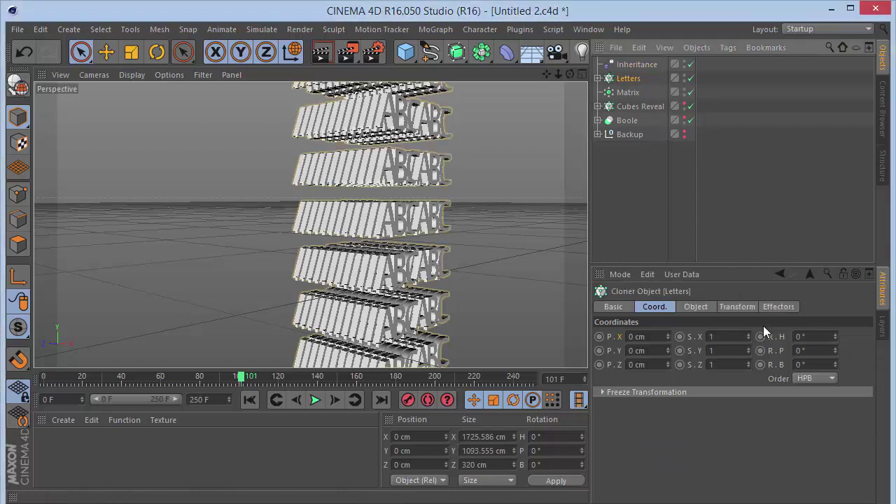
{"action": "left_click", "coordinate": [736, 337]}
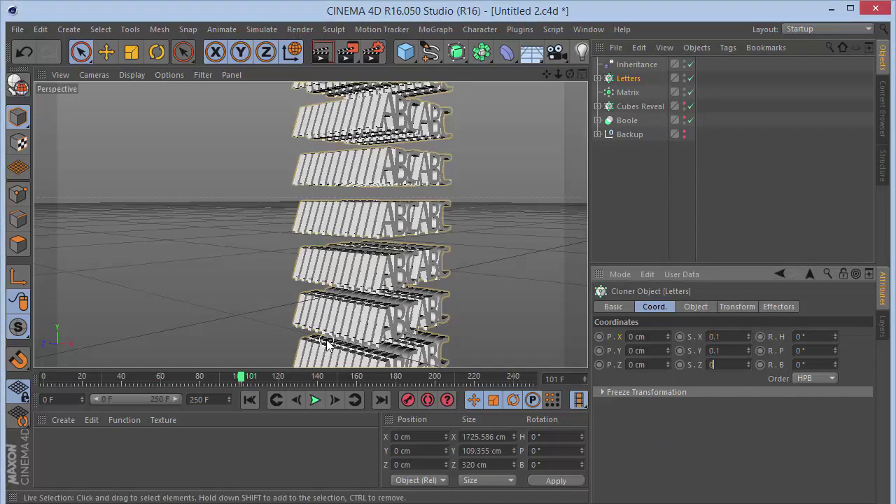
{"action": "key", "text": "ctrl+z"}
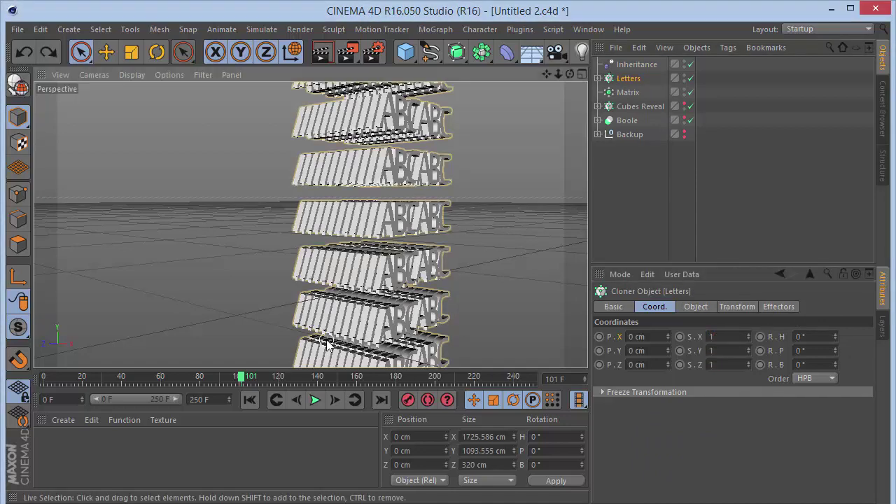
Step: Set the X, Y and Z scale of the letter objects A.1, B.1 and C.1 inside the Letters cloner to 0.1
{"action": "left_click", "coordinate": [597, 78]}
{"action": "left_click", "coordinate": [629, 92]}
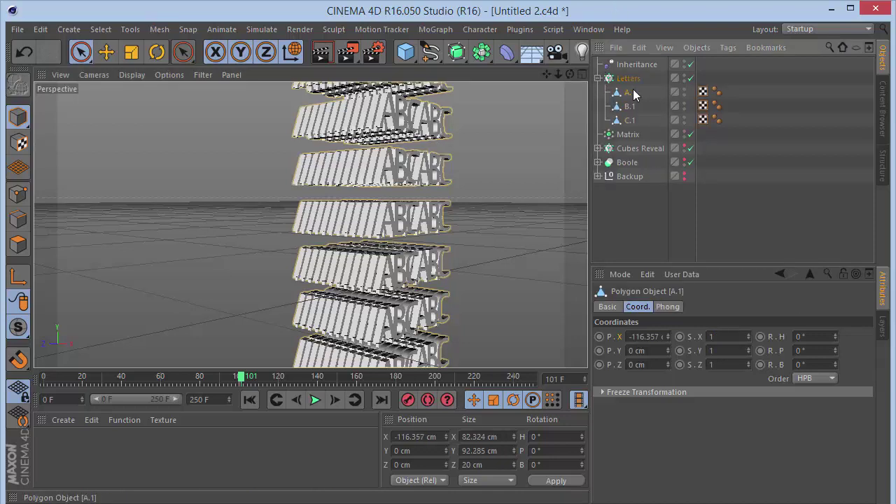
{"action": "left_click", "coordinate": [630, 120], "text": "shift"}
{"action": "left_click", "coordinate": [732, 337]}
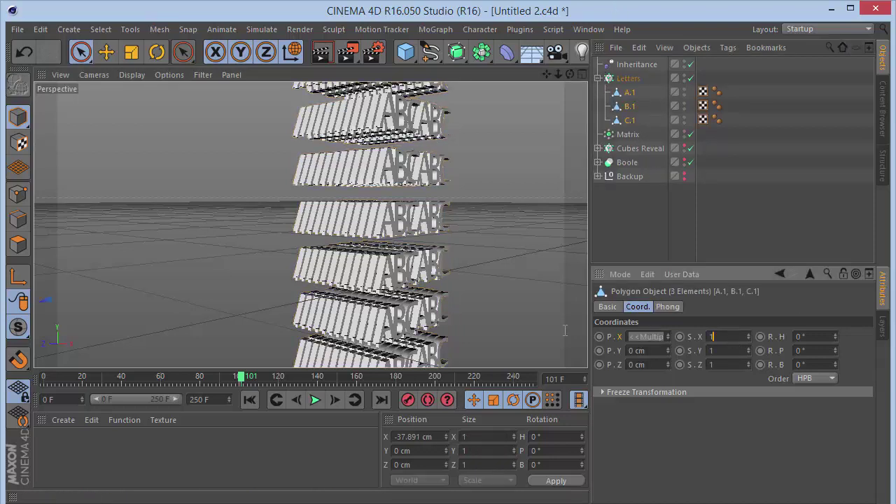
{"action": "type", "text": "0."}
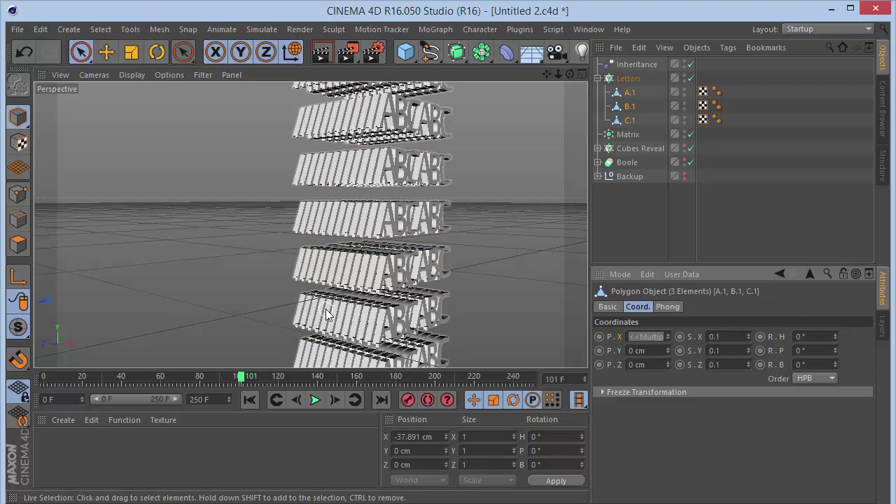
Step: Try setting the Matrix object's own coordinate scale to 0.1 on X, Y and Z
{"action": "left_click", "coordinate": [627, 134]}
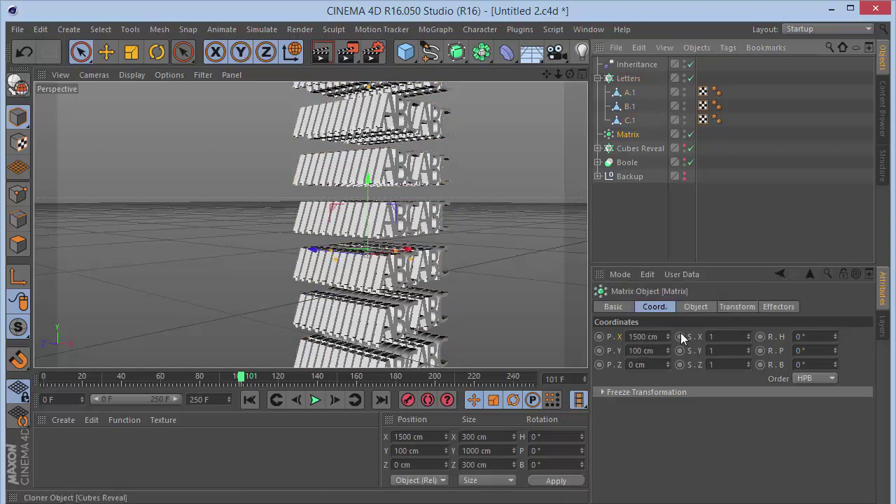
{"action": "left_click", "coordinate": [720, 339]}
{"action": "type", "text": "0.1"}
{"action": "key", "text": "Tab"}
{"action": "type", "text": "0.1"}
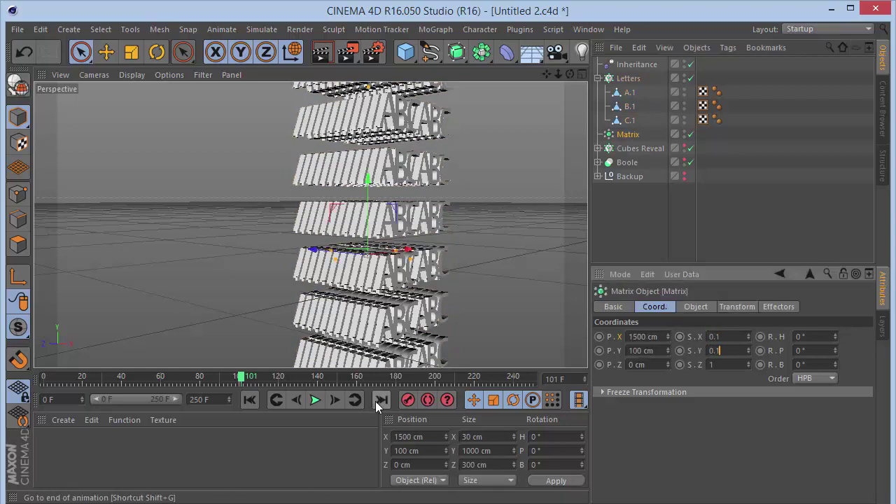
{"action": "key", "text": "Tab"}
{"action": "type", "text": "0.1"}
{"action": "key", "text": "Return"}
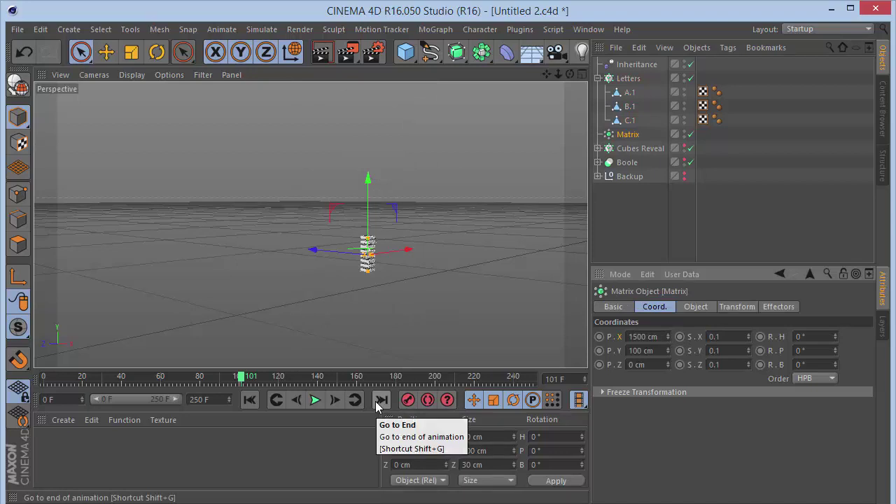
Step: Undo the coordinate scale changes on the Matrix object
{"action": "key", "text": "ctrl+z"}
{"action": "key", "text": "ctrl+z"}
{"action": "key", "text": "ctrl+z"}
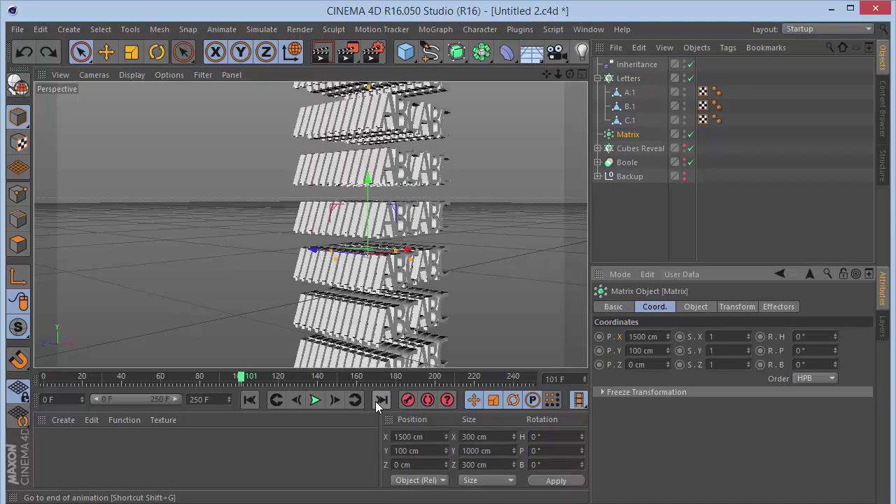
{"action": "key", "text": "ctrl+z"}
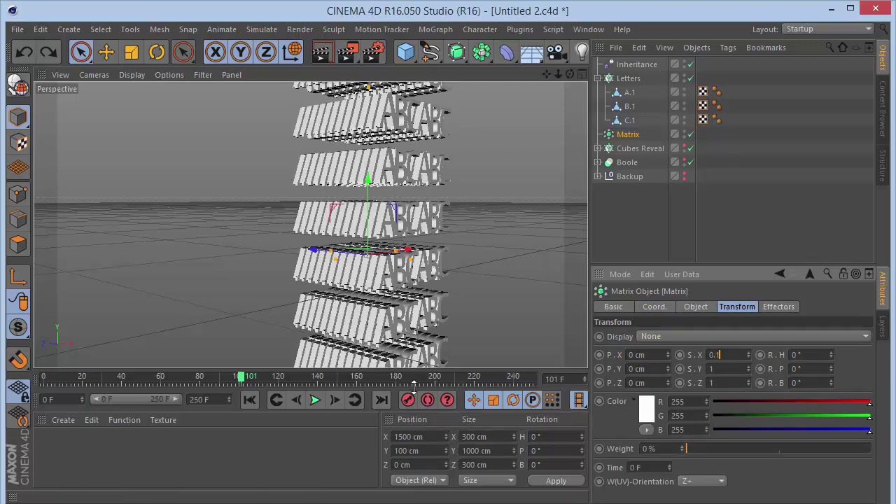
Step: Set the Matrix object's transform scale to 0.1 on X, Y and Z
{"action": "key", "text": "Tab"}
{"action": "type", "text": "0"}
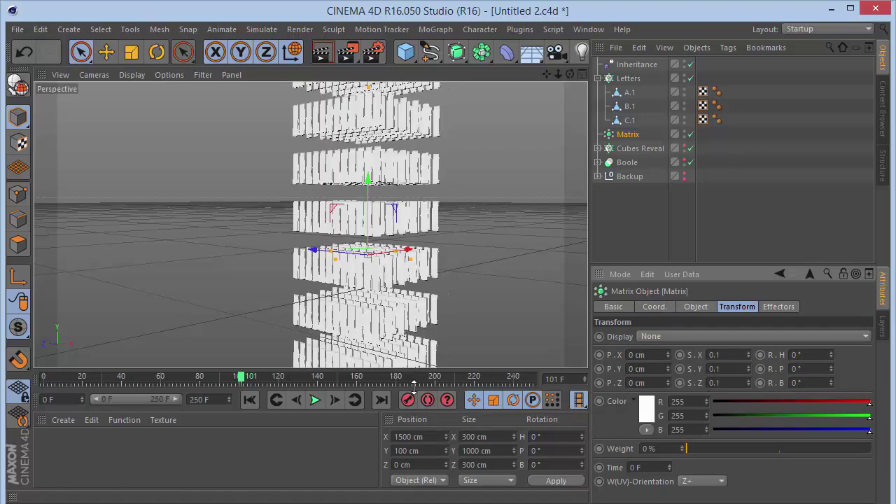
{"action": "key", "text": "Return"}
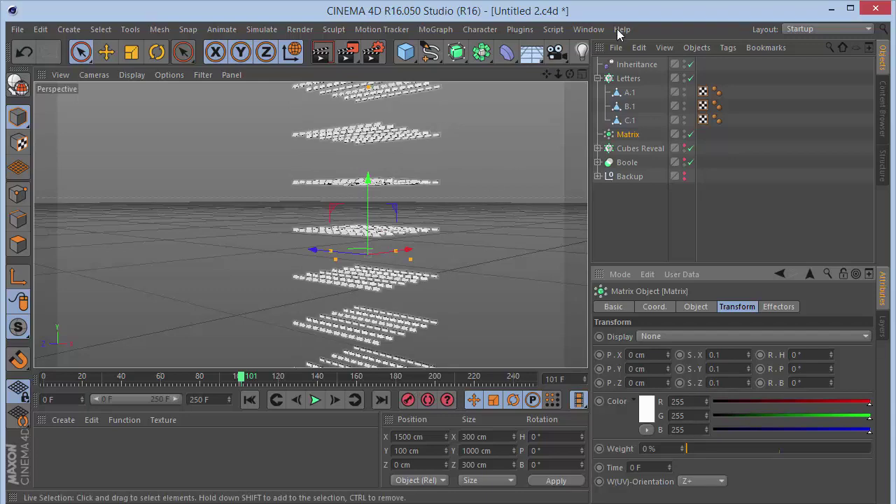
Step: Set the Matrix object's transform scale to 0.5 on X, Y and Z
{"action": "mouse_move", "coordinate": [557, 74]}
{"action": "left_mouse_down"}
{"action": "mouse_move", "coordinate": [643, 73]}
{"action": "mouse_move", "coordinate": [525, 83]}
{"action": "mouse_move", "coordinate": [511, 66]}
{"action": "mouse_move", "coordinate": [516, 52]}
{"action": "left_mouse_up"}
{"action": "left_click", "coordinate": [735, 355]}
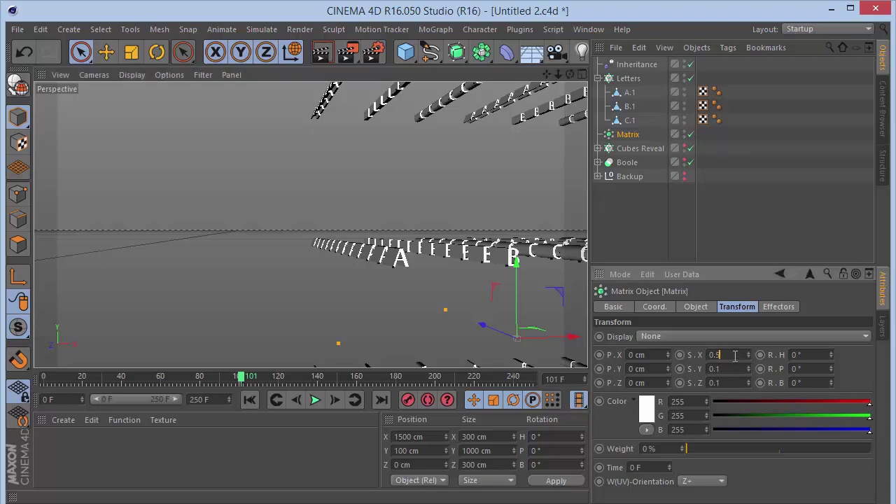
{"action": "key", "text": "Return"}
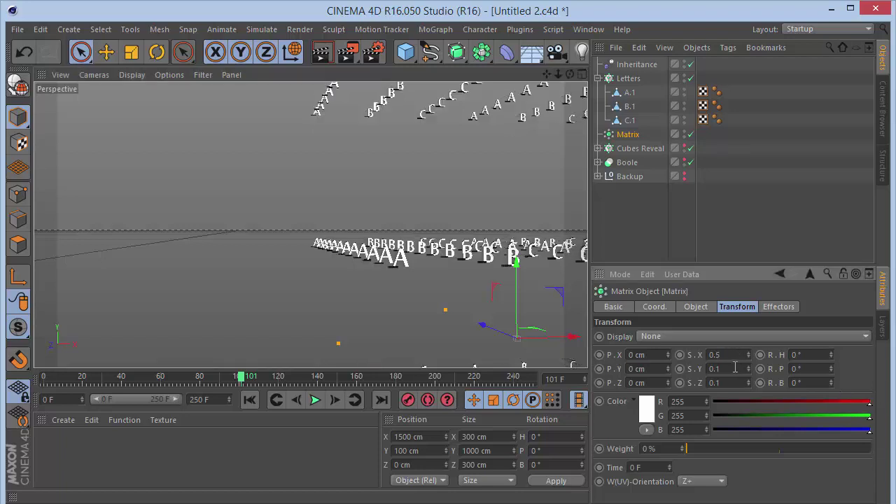
{"action": "double_click", "coordinate": [735, 367]}
{"action": "key", "text": "Tab"}
{"action": "type", "text": "0"}
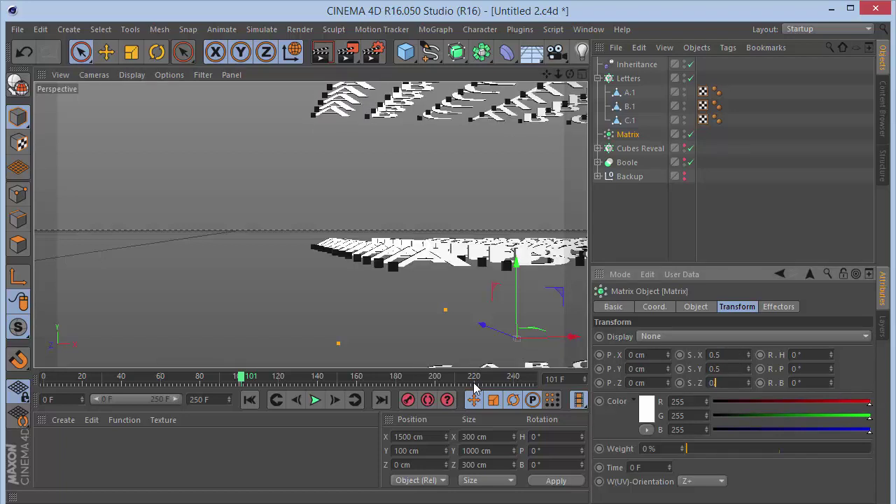
{"action": "type", "text": ".5"}
{"action": "key", "text": "Return"}
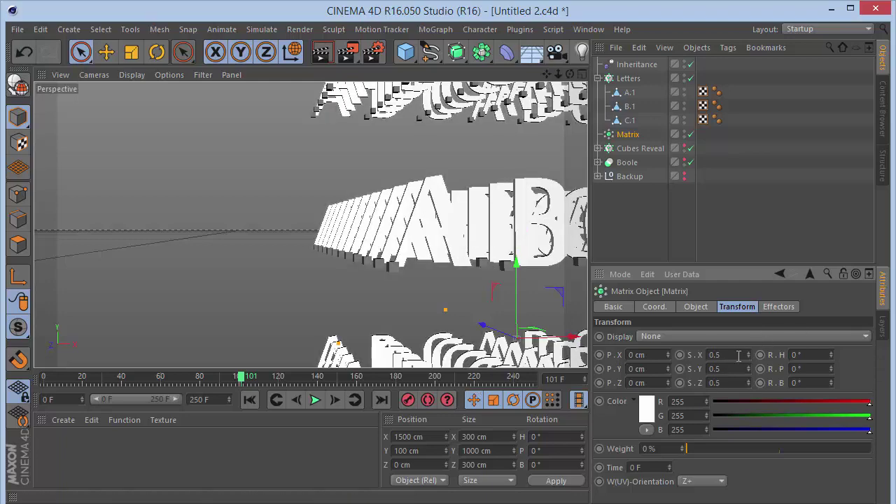
Step: Set the Matrix object's transform scale to 0.3 on X, Y and Z
{"action": "key", "text": "Tab"}
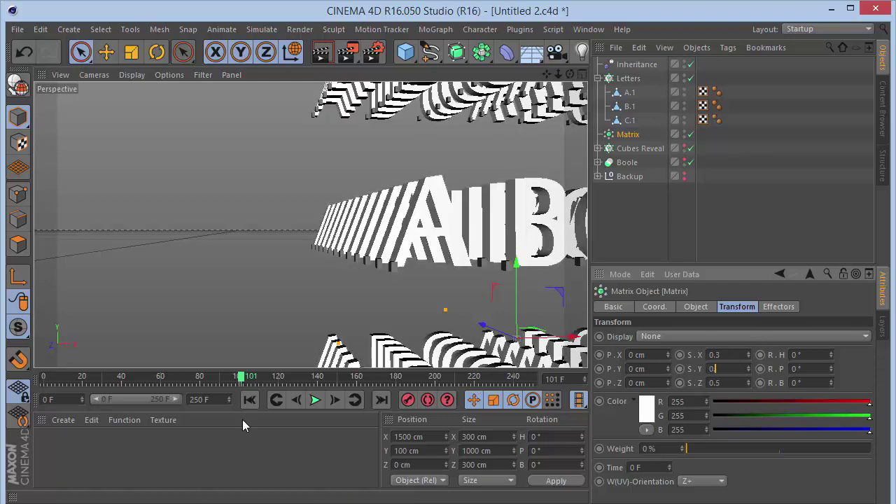
{"action": "type", "text": "0.3"}
{"action": "key", "text": "Tab"}
{"action": "type", "text": "0.3"}
{"action": "key", "text": "Return"}
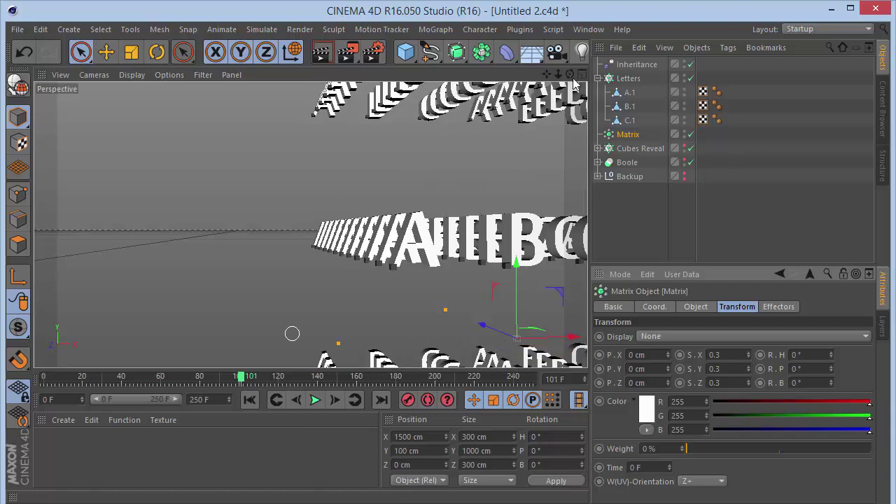
Step: Set the Matrix object's transform scale to 0.2 on X, Y and Z
{"action": "key", "text": "o"}
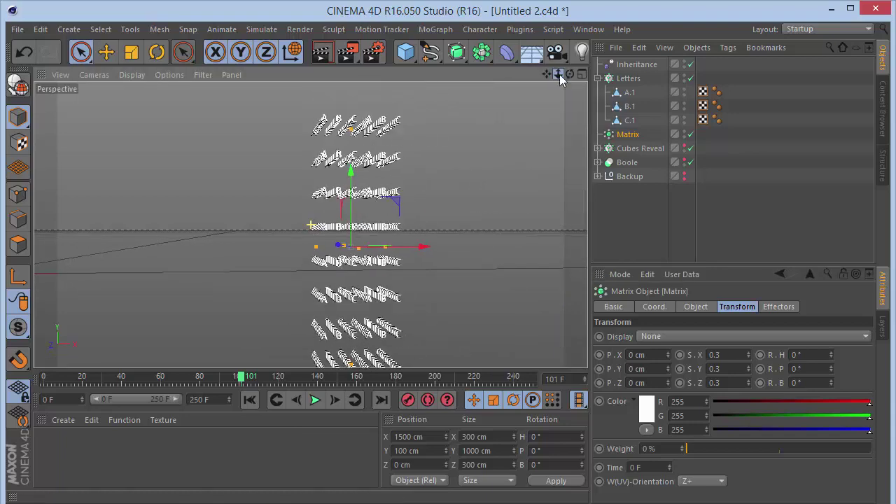
{"action": "left_click", "coordinate": [747, 356]}
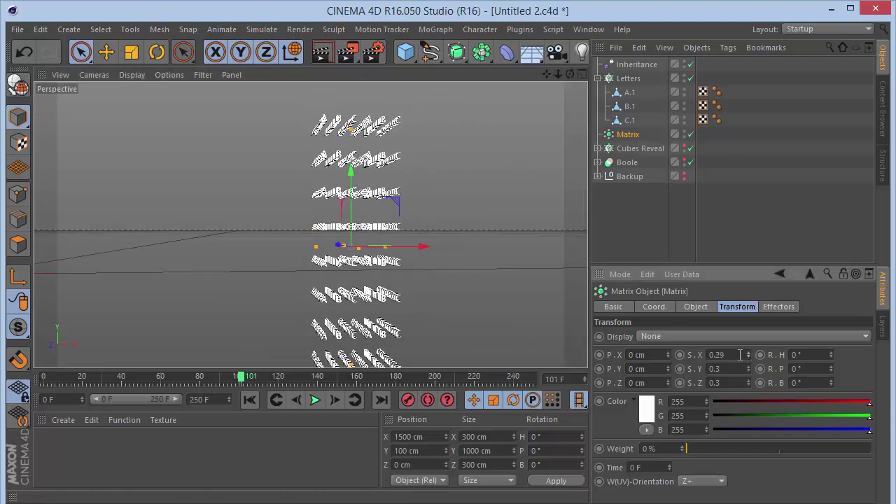
{"action": "left_click_drag", "start_coordinate": [731, 355], "coordinate": [274, 401]}
{"action": "type", "text": "0.2"}
{"action": "key", "text": "Tab"}
{"action": "type", "text": "0.2"}
{"action": "key", "text": "Tab"}
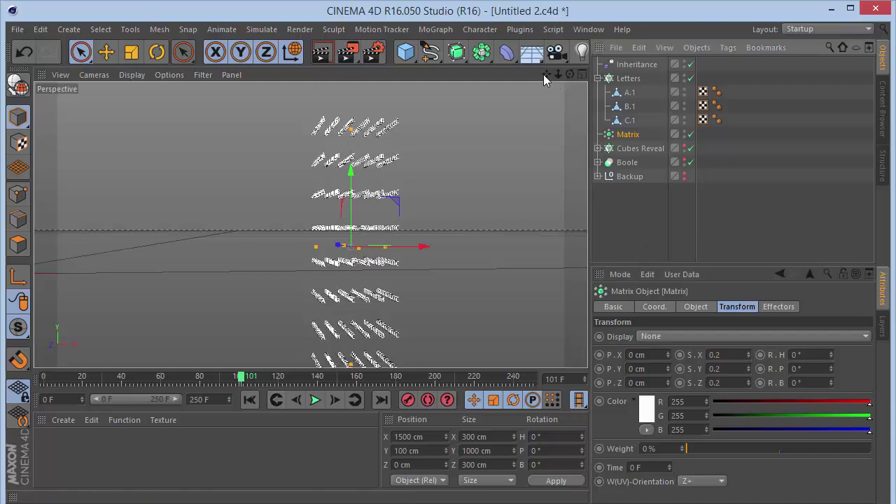
{"action": "mouse_move", "coordinate": [545, 74]}
{"action": "left_mouse_down"}
{"action": "mouse_move", "coordinate": [700, 80]}
{"action": "mouse_move", "coordinate": [679, 80]}
{"action": "left_mouse_up"}
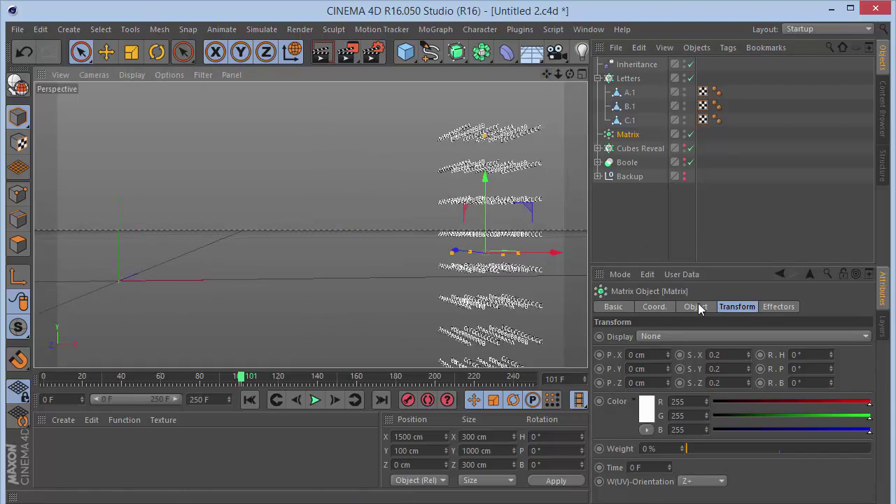
Step: Set the falloff shape of the Inheritance effector to Linear
{"action": "left_click", "coordinate": [655, 307]}
{"action": "left_click", "coordinate": [639, 64]}
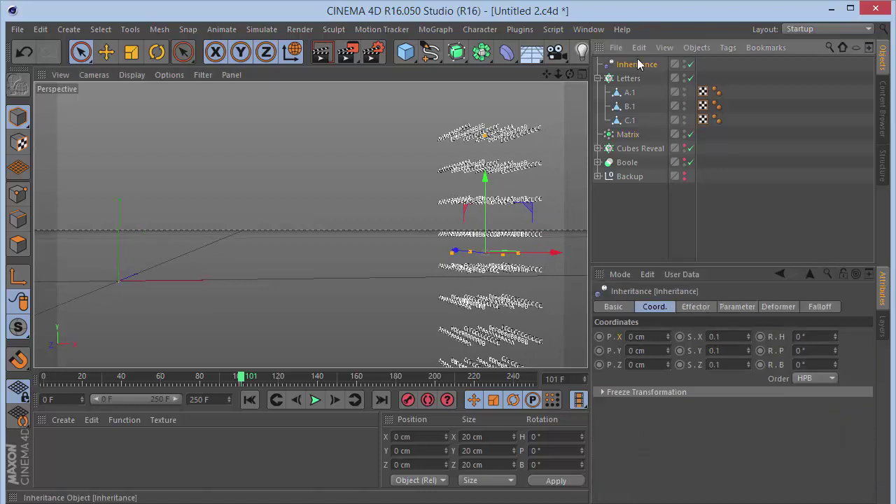
{"action": "left_click", "coordinate": [732, 308]}
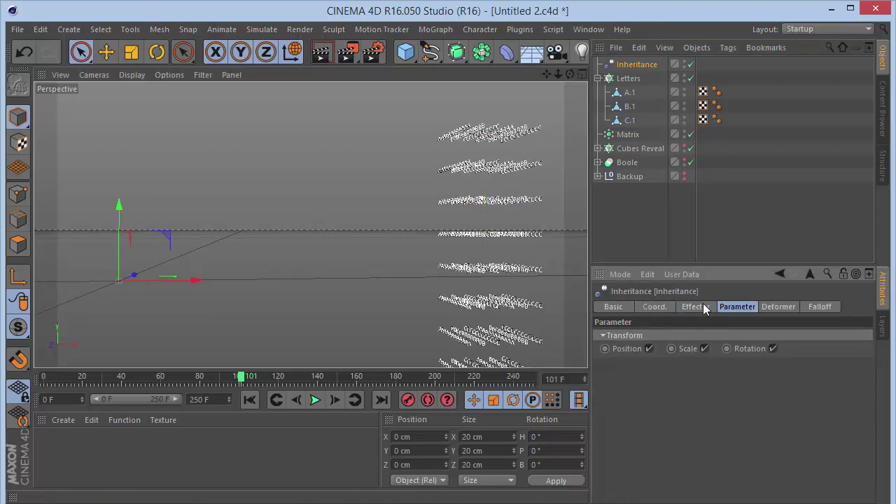
{"action": "left_click", "coordinate": [707, 308]}
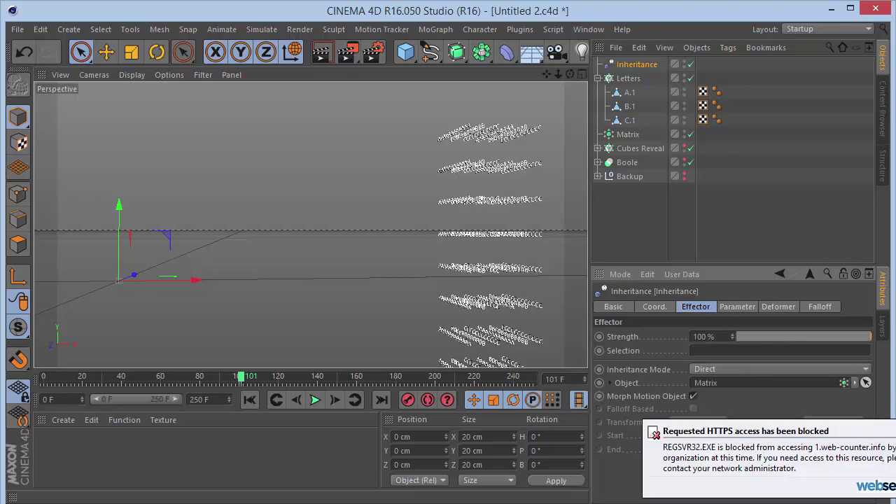
{"action": "left_click", "coordinate": [892, 430]}
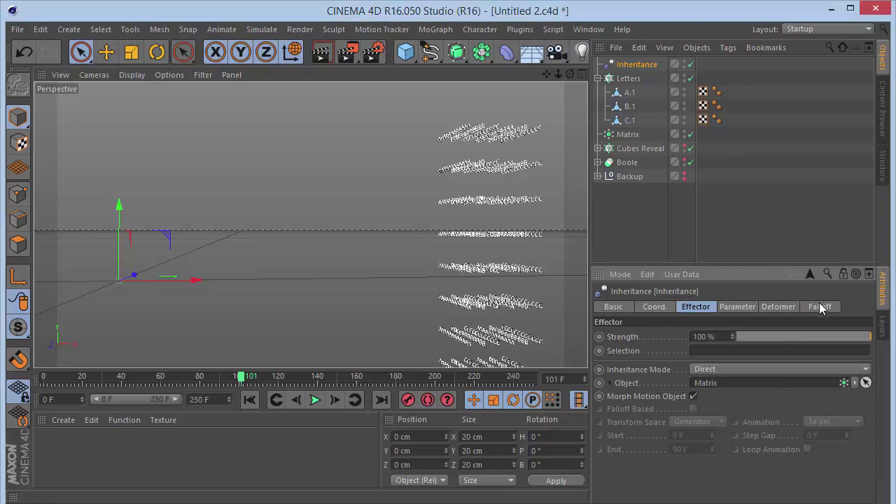
{"action": "left_click", "coordinate": [819, 308]}
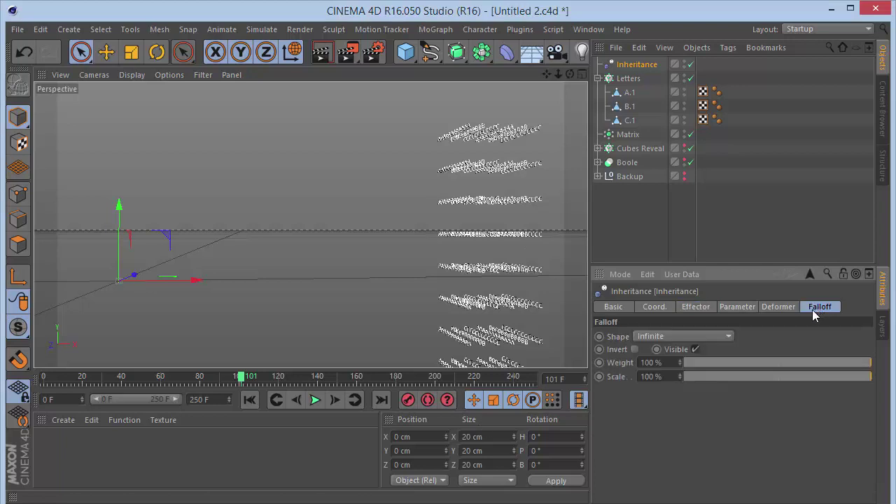
{"action": "left_click", "coordinate": [725, 333]}
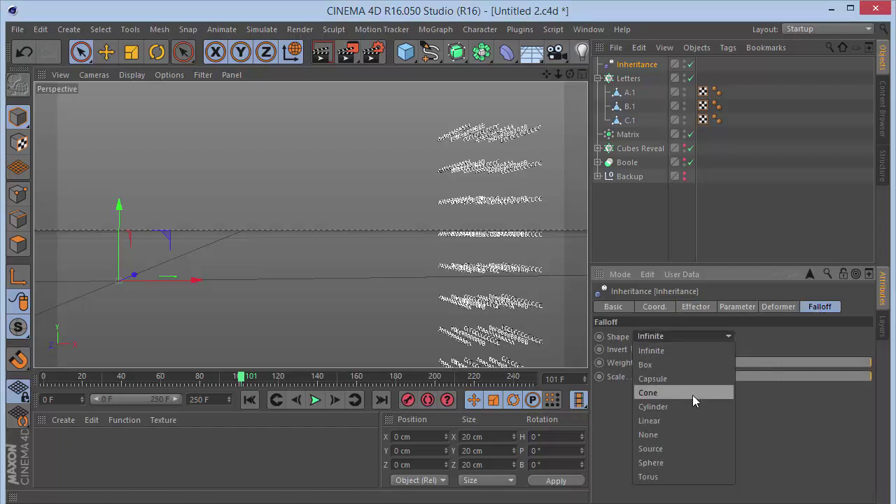
{"action": "left_click", "coordinate": [687, 421]}
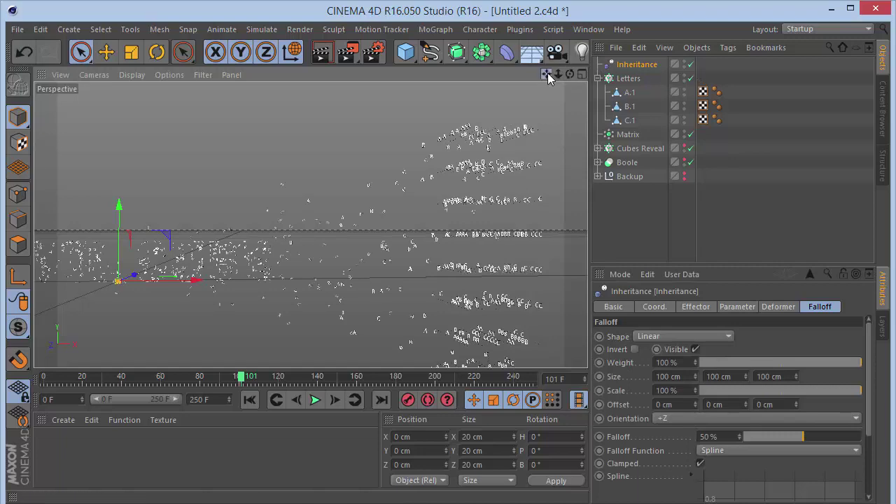
{"action": "left_click_drag", "start_coordinate": [547, 73], "coordinate": [656, 79]}
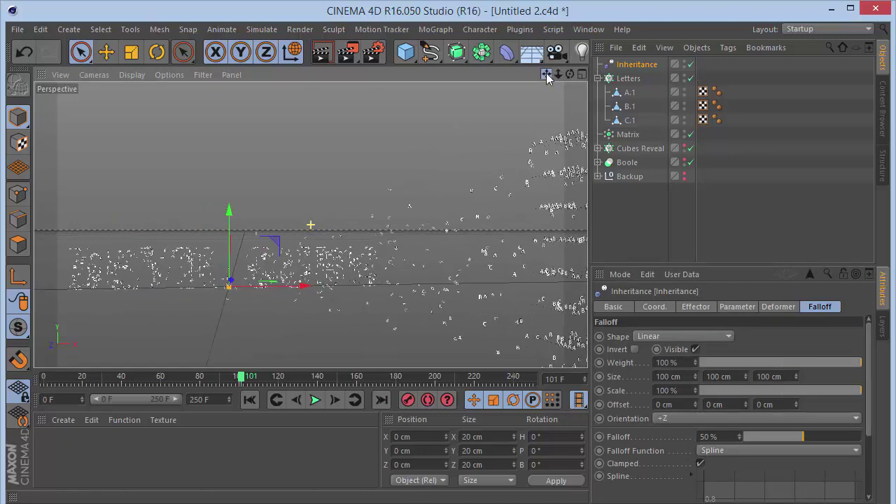
Step: Move the Inheritance effector along X to about -310 cm, keeping its Y position at 0 cm
{"action": "left_click_drag", "start_coordinate": [301, 289], "coordinate": [217, 300]}
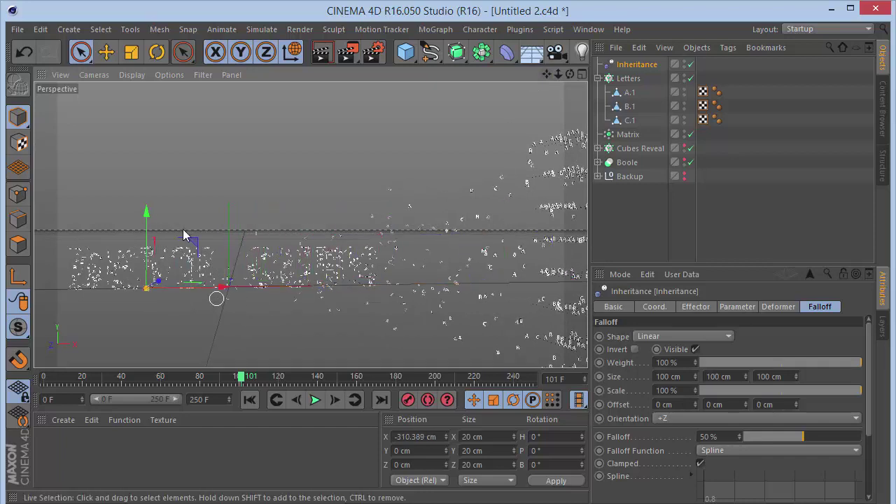
{"action": "left_click_drag", "start_coordinate": [148, 238], "coordinate": [147, 209]}
{"action": "key", "text": "ctrl+z"}
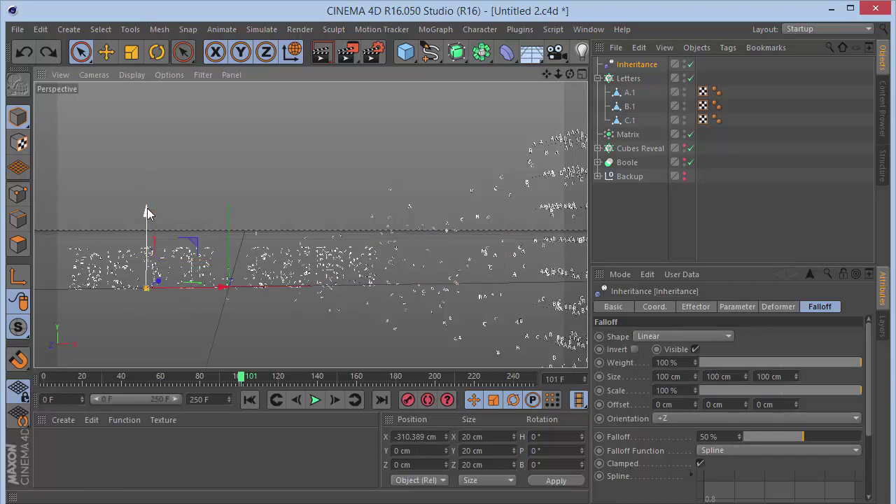
Step: Try different falloff percentages on the Inheritance effector and undo the changes
{"action": "left_click", "coordinate": [696, 307]}
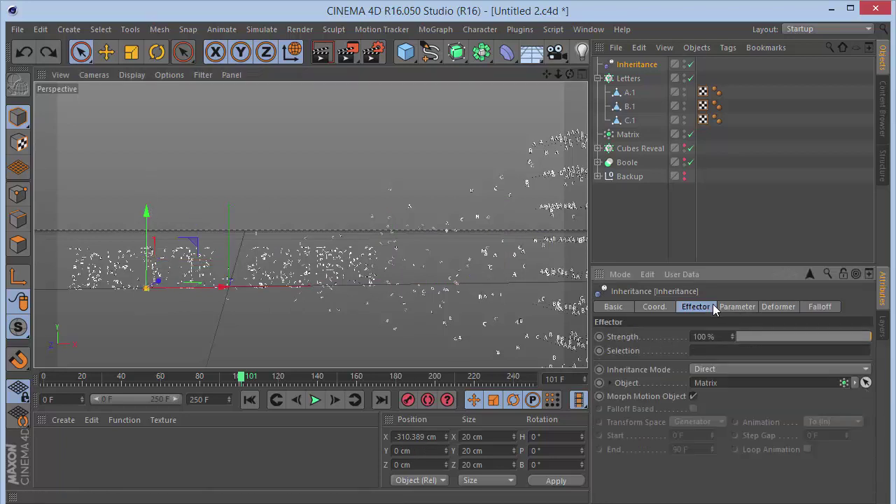
{"action": "left_click", "coordinate": [820, 307]}
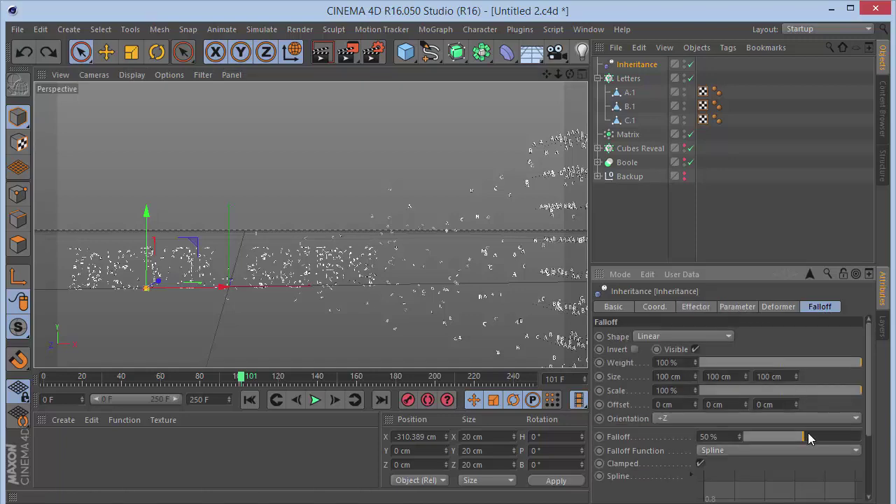
{"action": "left_click_drag", "start_coordinate": [808, 436], "coordinate": [745, 441]}
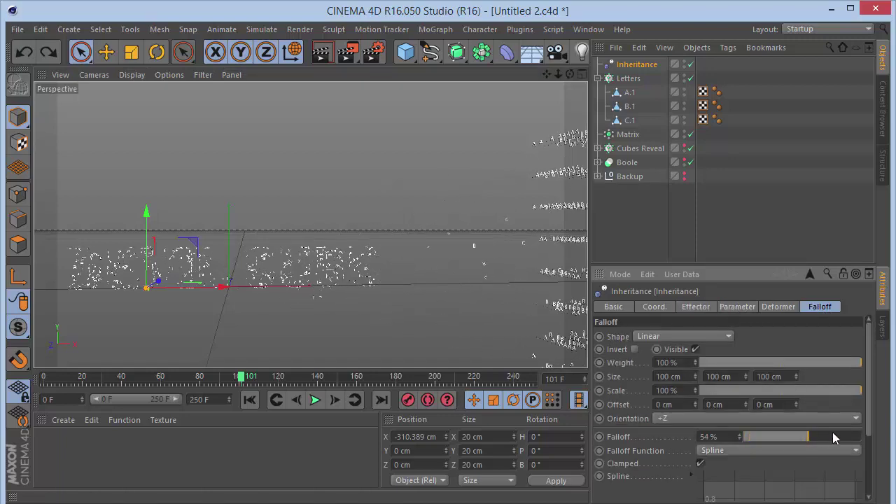
{"action": "left_click_drag", "start_coordinate": [832, 432], "coordinate": [867, 428]}
{"action": "key", "text": "ctrl+z"}
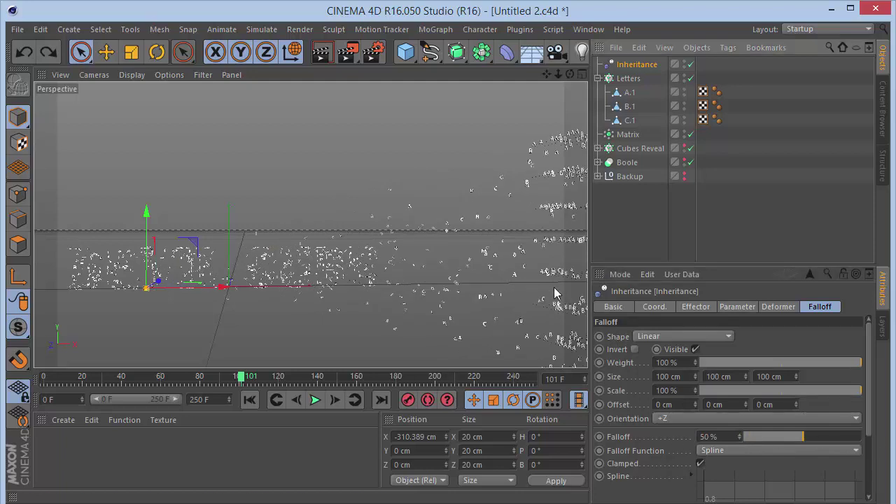
Step: Set the perspective viewport's level of detail to Low
{"action": "scroll", "coordinate": [310, 225], "scroll_direction": "down", "scroll_amount": 5}
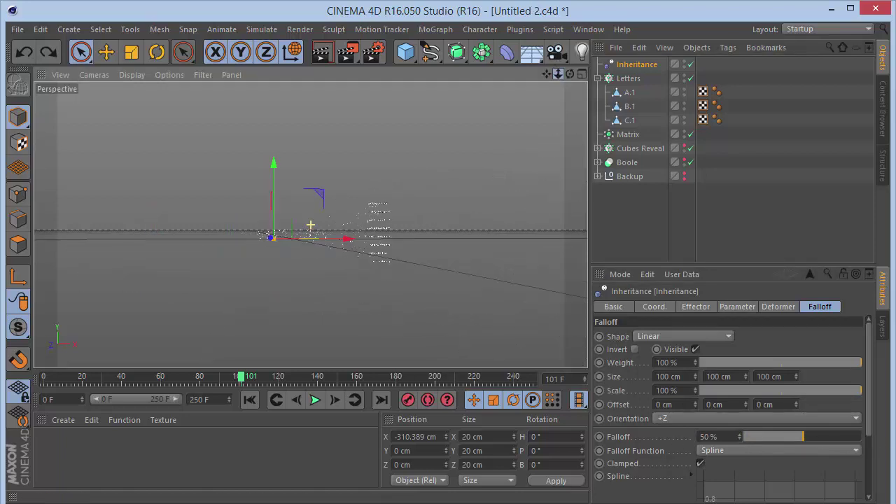
{"action": "scroll", "coordinate": [310, 224], "scroll_direction": "up", "scroll_amount": 8}
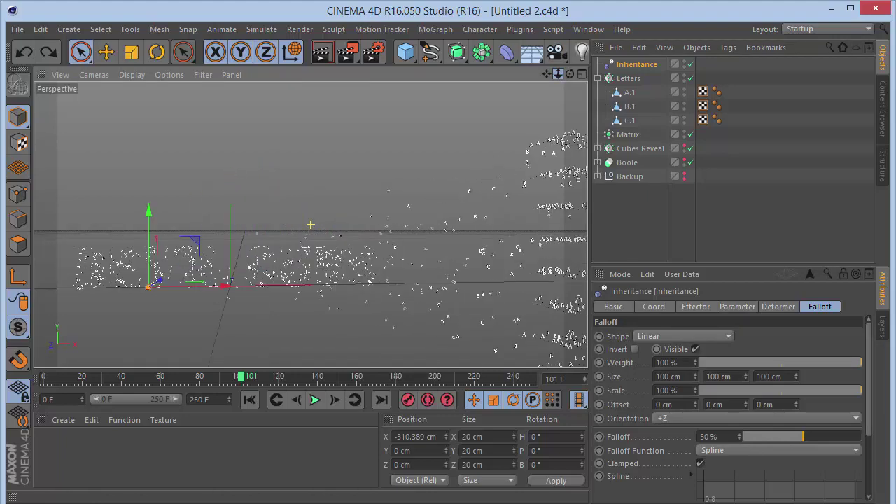
{"action": "left_click_drag", "start_coordinate": [558, 74], "coordinate": [545, 74]}
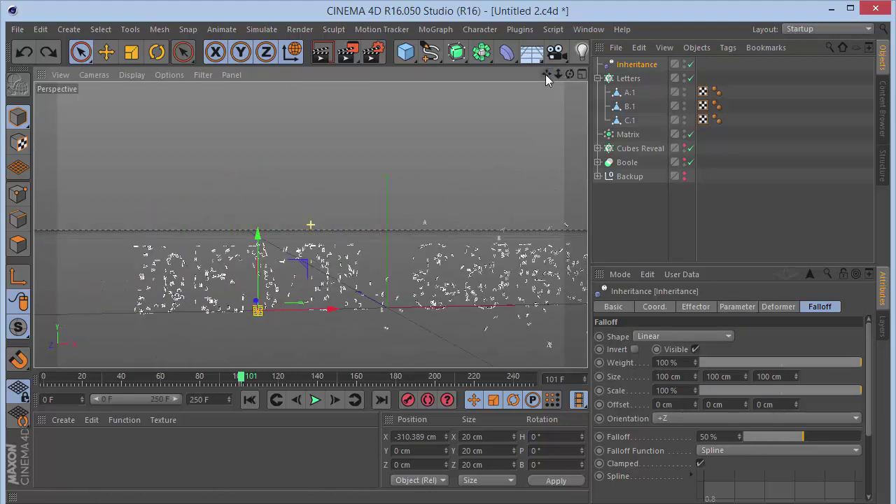
{"action": "left_click", "coordinate": [157, 77]}
{"action": "mouse_move", "coordinate": [183, 100]}
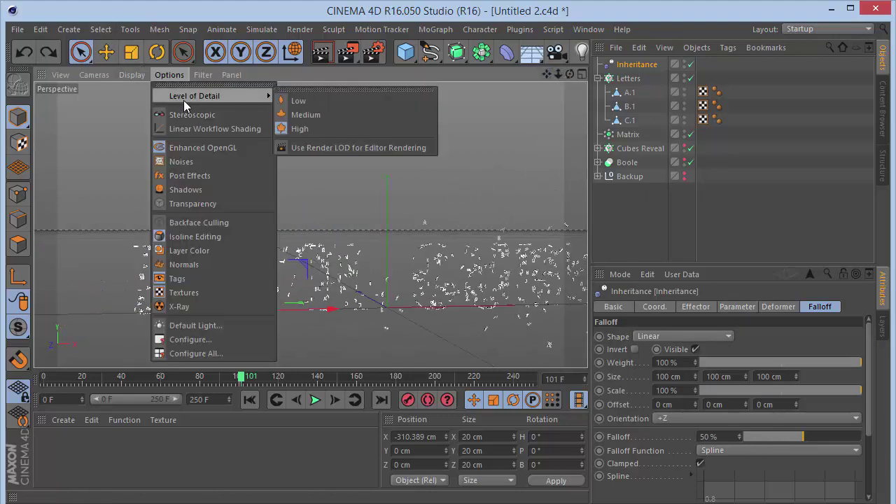
{"action": "left_click", "coordinate": [293, 100]}
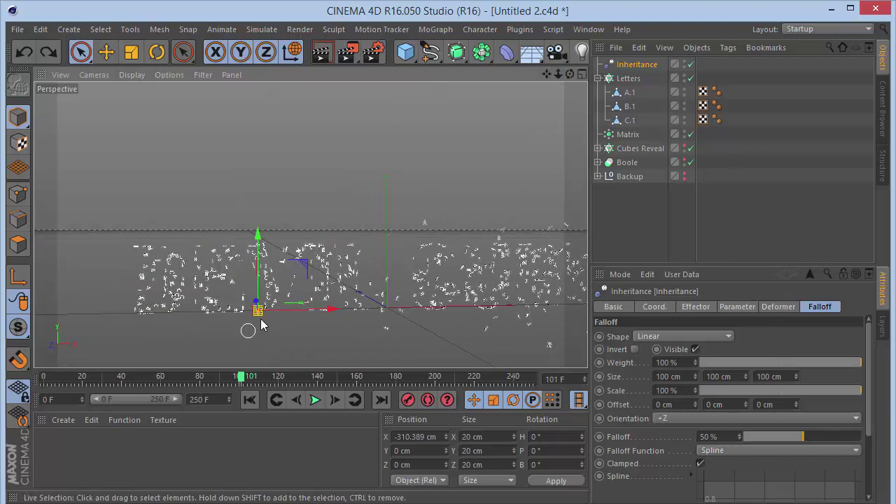
Step: Set the Inheritance effector's scale to 1 on X, Y and Z in its coordinates
{"action": "scroll", "coordinate": [260, 319], "scroll_direction": "up", "scroll_amount": 8}
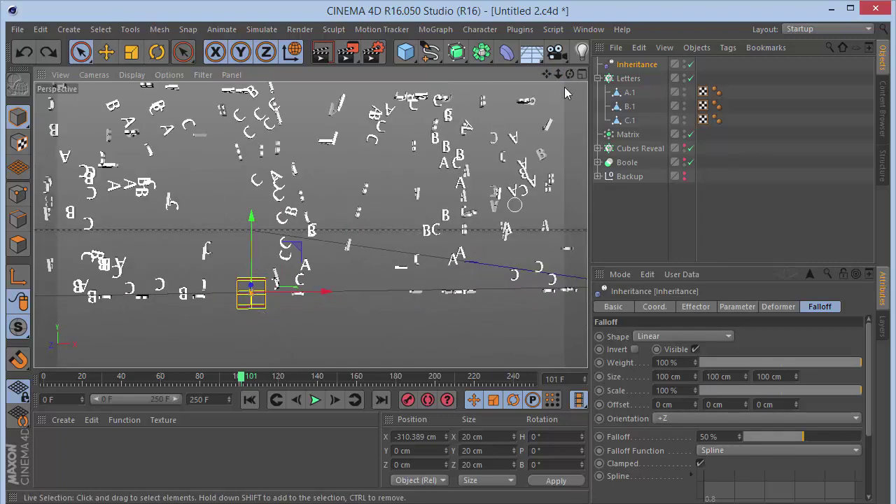
{"action": "left_click_drag", "start_coordinate": [559, 75], "coordinate": [539, 74]}
{"action": "left_click_drag", "start_coordinate": [557, 74], "coordinate": [601, 138]}
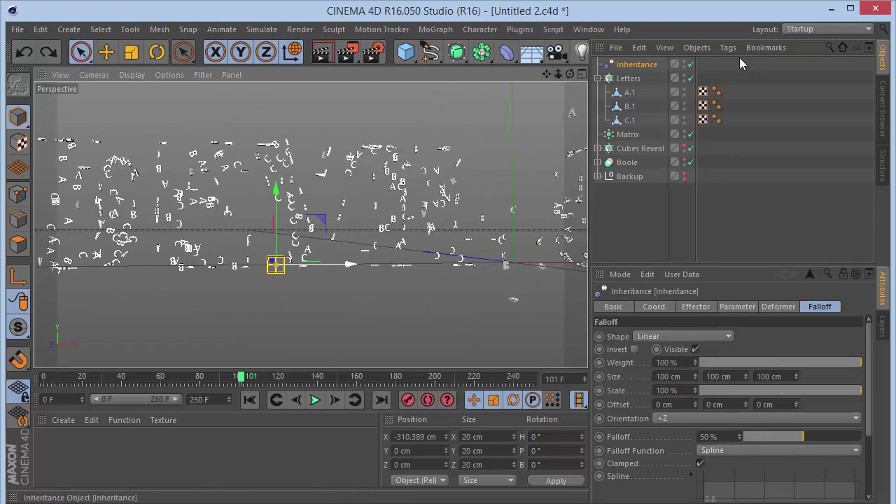
{"action": "left_click", "coordinate": [735, 307]}
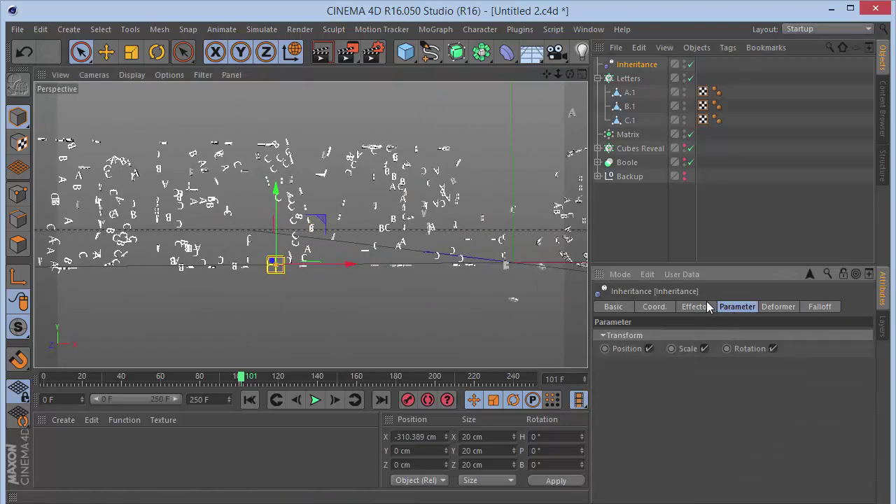
{"action": "left_click", "coordinate": [708, 306]}
{"action": "left_click", "coordinate": [665, 308]}
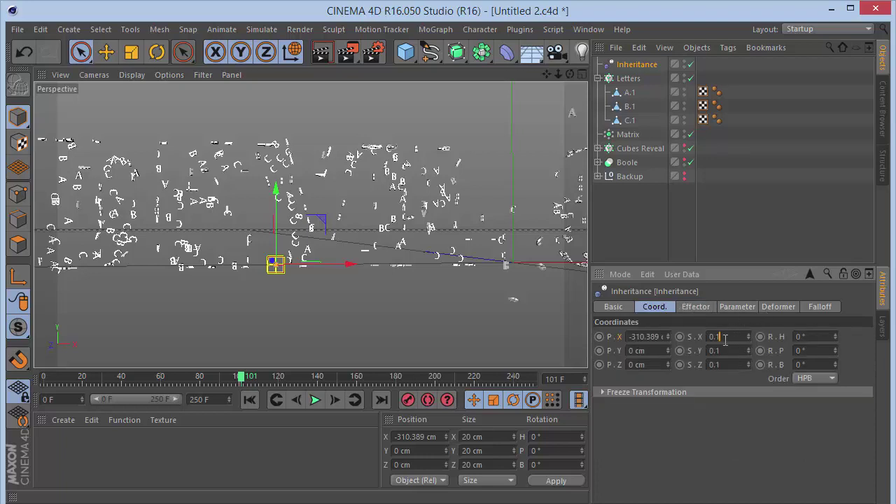
{"action": "left_click_drag", "start_coordinate": [725, 340], "coordinate": [536, 341]}
{"action": "type", "text": "1"}
{"action": "key", "text": "Tab"}
{"action": "type", "text": "1"}
{"action": "key", "text": "Tab"}
{"action": "type", "text": "1"}
{"action": "key", "text": "Return"}
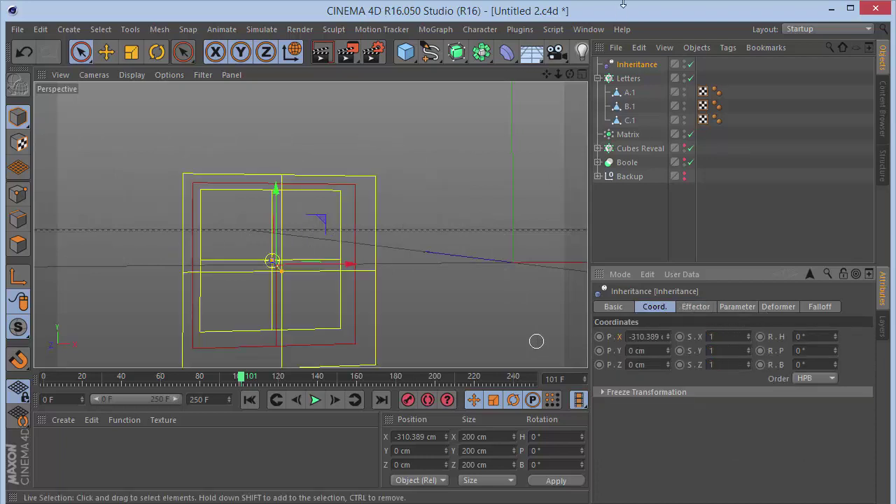
Step: Rotate the Inheritance effector to a heading of -90°
{"action": "mouse_move", "coordinate": [557, 74]}
{"action": "left_mouse_down"}
{"action": "mouse_move", "coordinate": [490, 74]}
{"action": "mouse_move", "coordinate": [573, 95]}
{"action": "mouse_move", "coordinate": [550, 72]}
{"action": "left_mouse_up"}
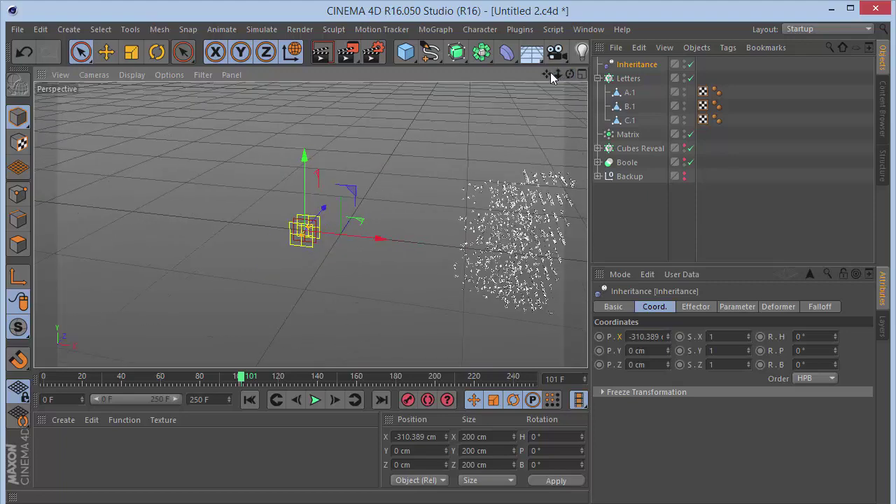
{"action": "left_click_drag", "start_coordinate": [344, 234], "coordinate": [300, 233]}
{"action": "key", "text": "ctrl+z"}
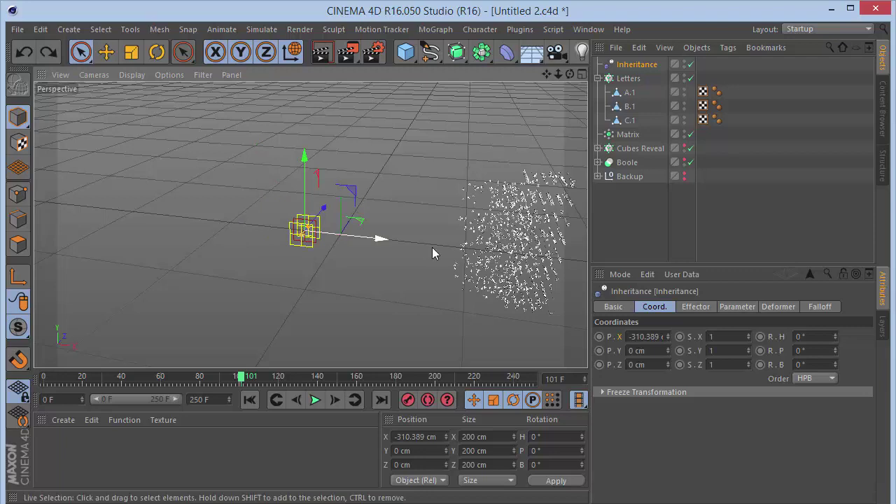
{"action": "key", "text": "r"}
{"action": "left_click_drag", "start_coordinate": [328, 244], "coordinate": [279, 252]}
{"action": "key", "text": "9"}
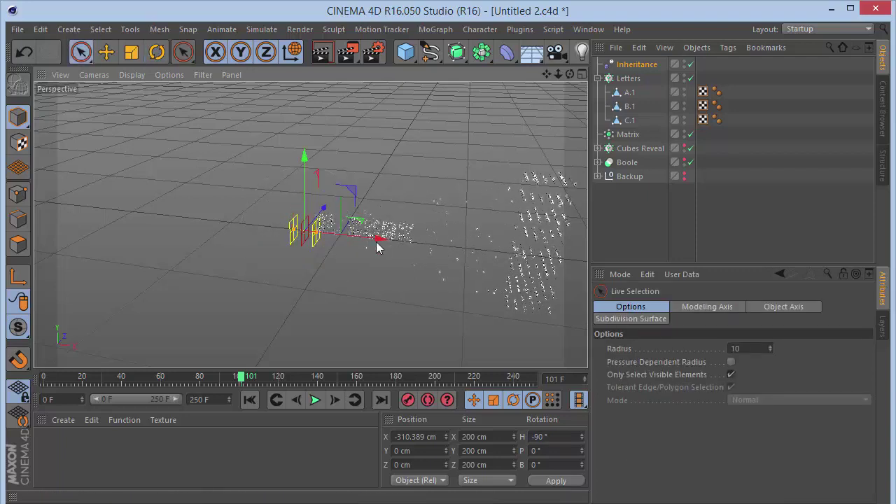
Step: Move the Inheritance effector along X to about -187 cm and set its heading rotation to 90°
{"action": "scroll", "coordinate": [299, 259], "scroll_direction": "up", "scroll_amount": 4}
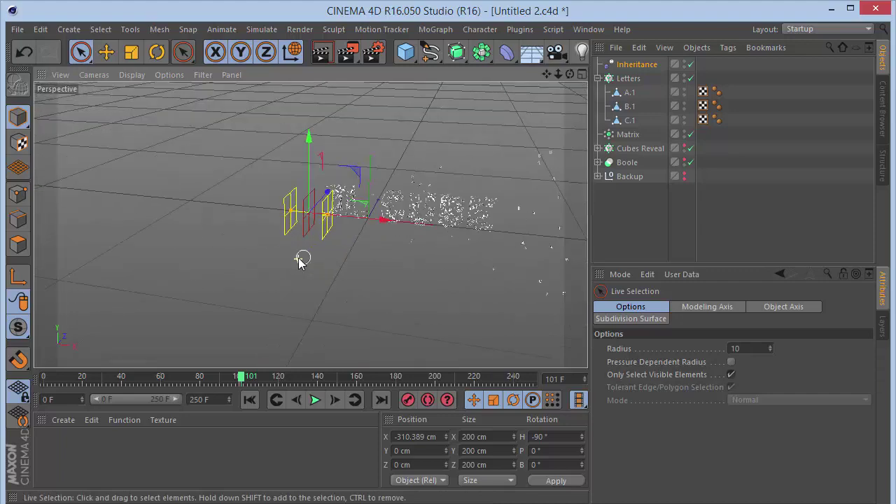
{"action": "mouse_move", "coordinate": [401, 224]}
{"action": "left_mouse_down"}
{"action": "mouse_move", "coordinate": [387, 221]}
{"action": "mouse_move", "coordinate": [551, 222]}
{"action": "mouse_move", "coordinate": [413, 219]}
{"action": "left_mouse_up"}
{"action": "left_click", "coordinate": [539, 436]}
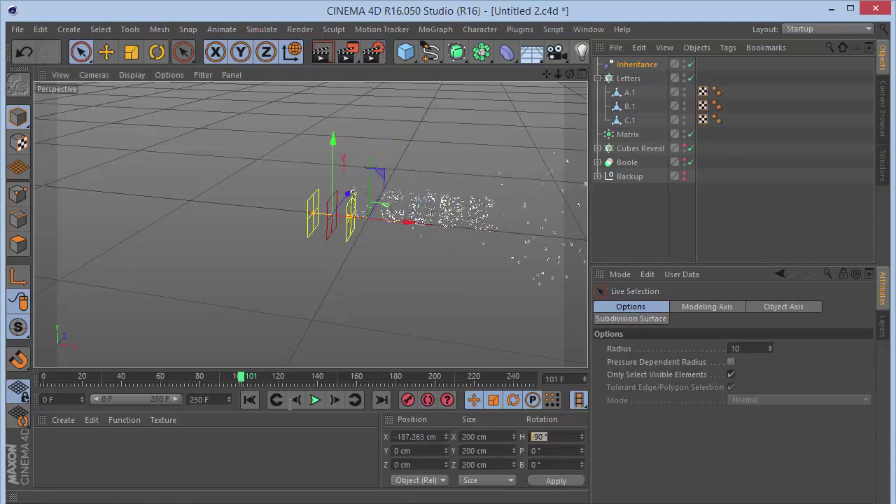
{"action": "type", "text": "90"}
{"action": "key", "text": "Return"}
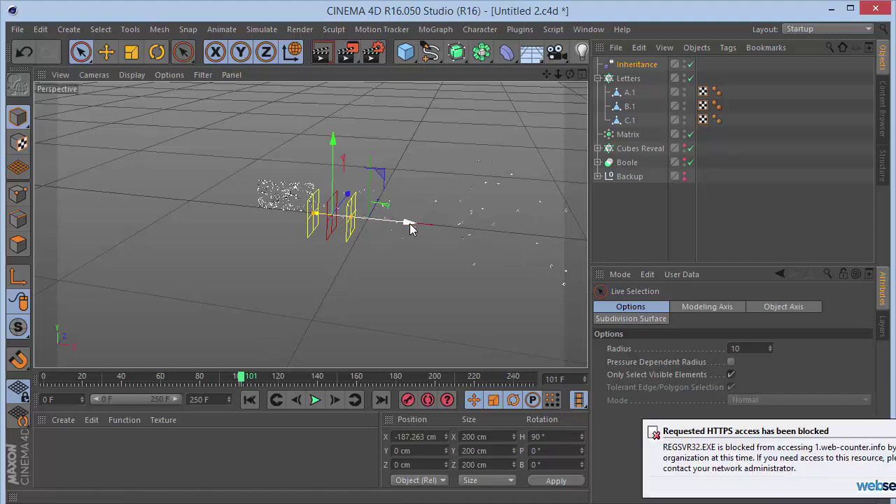
Step: Move the Inheritance effector along X to about 490 cm and hide the Matrix object in the viewport
{"action": "left_click_drag", "start_coordinate": [408, 222], "coordinate": [498, 233]}
{"action": "left_click_drag", "start_coordinate": [546, 74], "coordinate": [382, 77]}
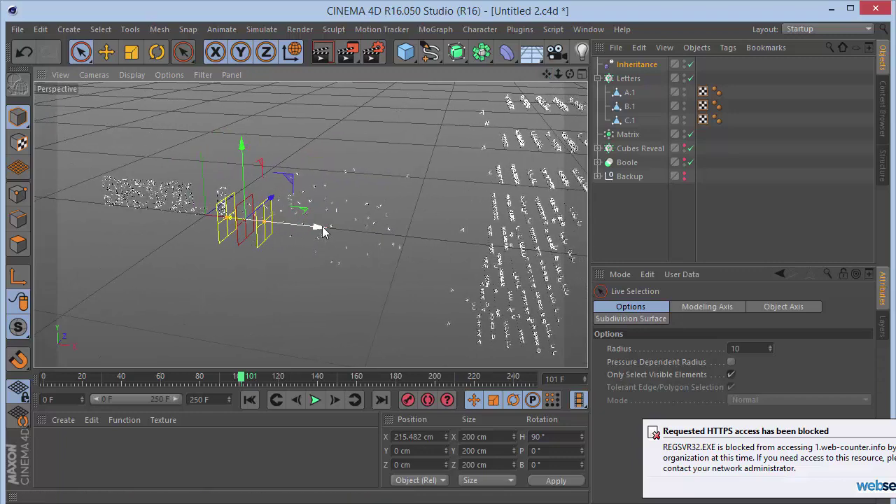
{"action": "left_click_drag", "start_coordinate": [322, 230], "coordinate": [357, 241]}
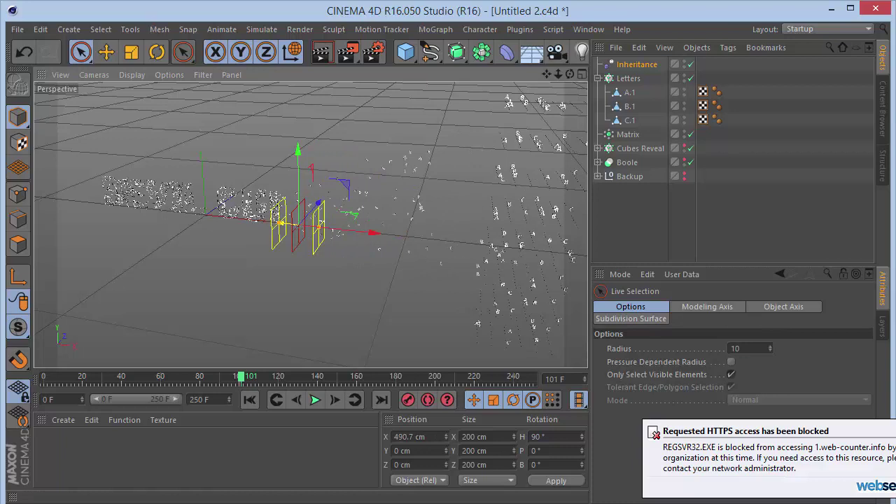
{"action": "left_click", "coordinate": [684, 133]}
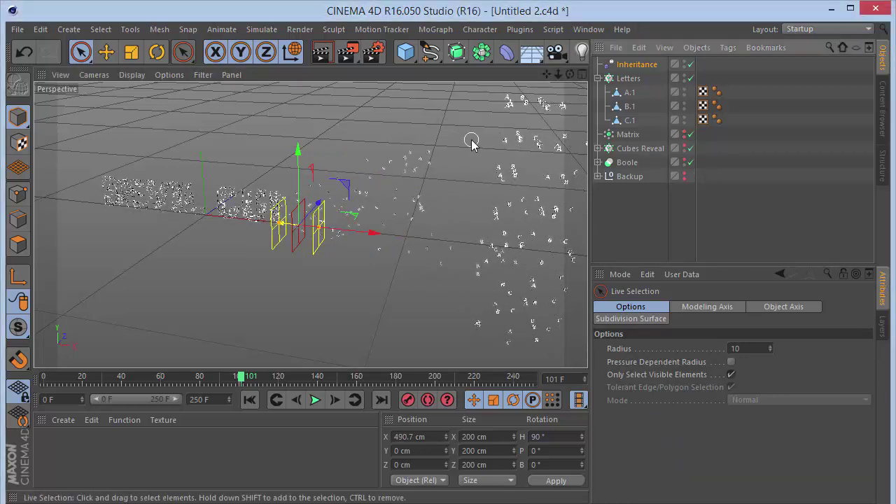
Step: Set the Inheritance effector's pitch rotation to 30°
{"action": "left_click", "coordinate": [645, 65]}
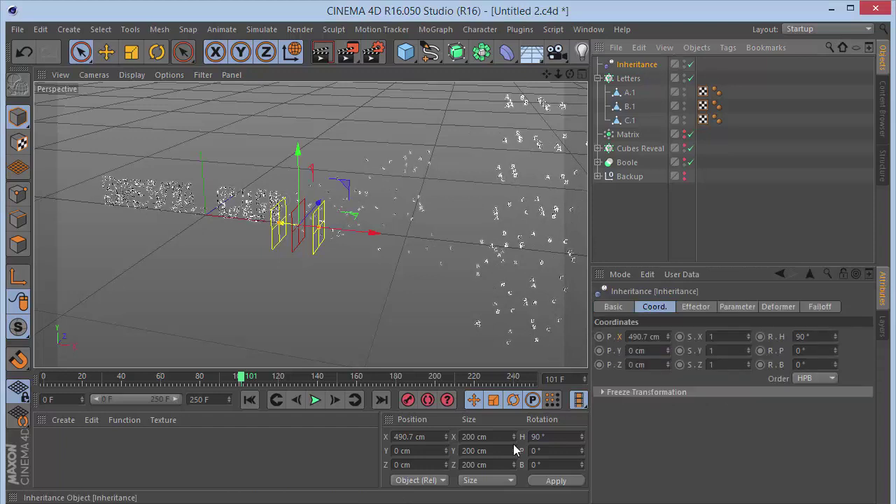
{"action": "left_click", "coordinate": [550, 453]}
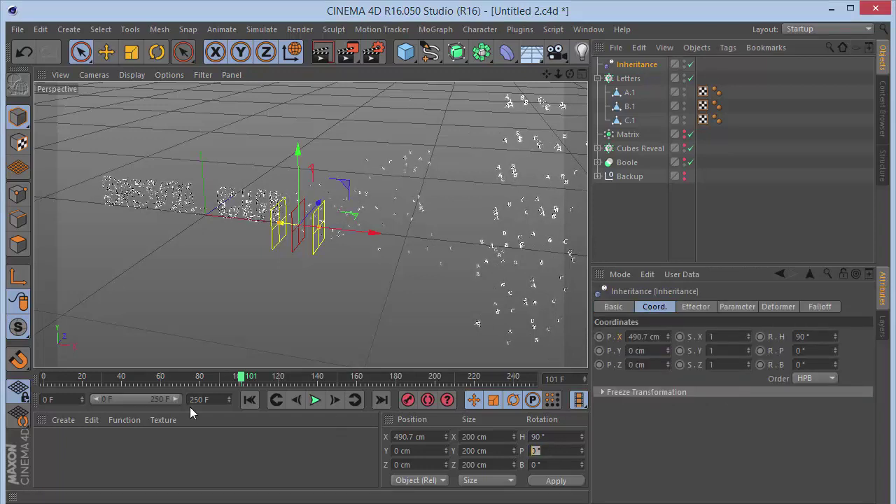
{"action": "type", "text": "30"}
{"action": "key", "text": "Return"}
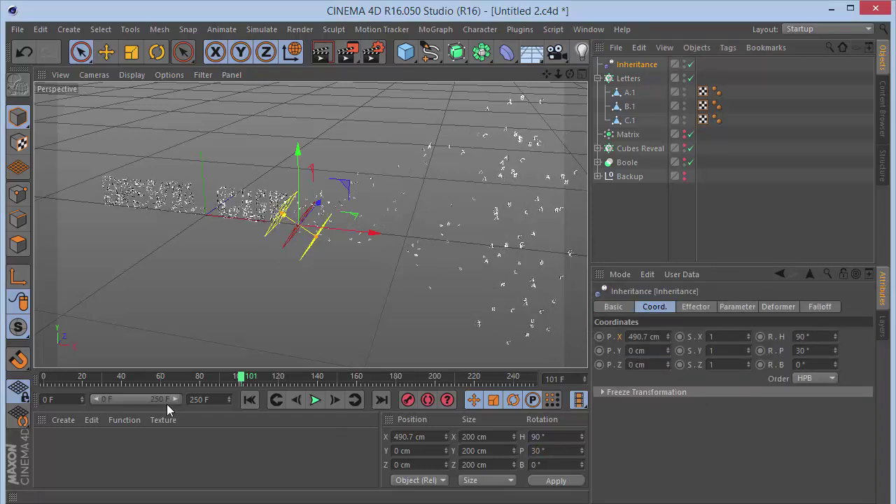
Step: Disable the Inheritance effector and preview the animation from frame 0 in the Front view
{"action": "key", "text": "F4"}
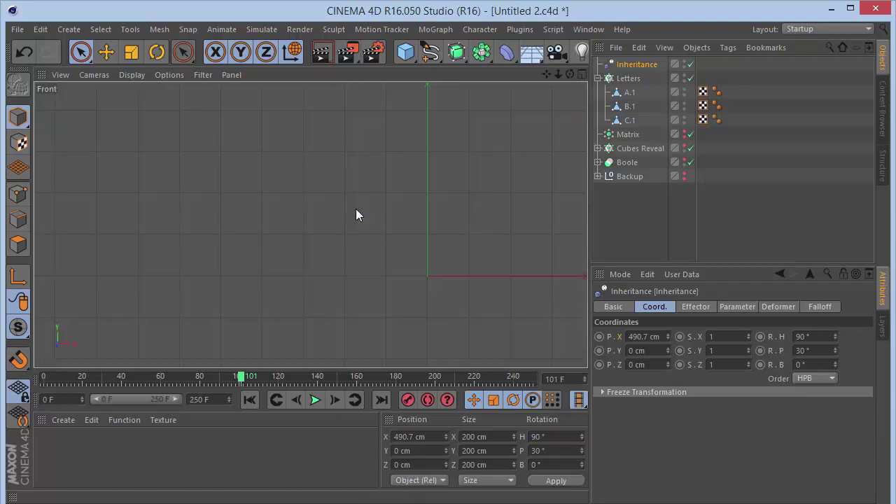
{"action": "left_click", "coordinate": [251, 401]}
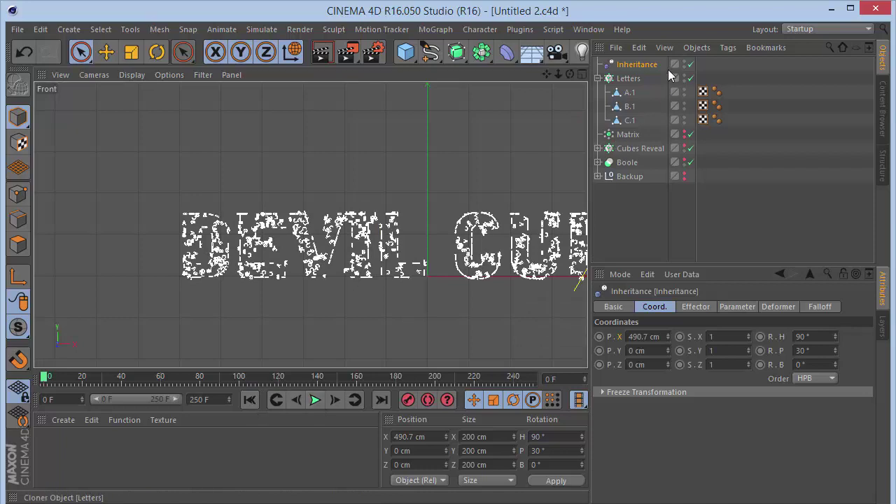
{"action": "left_click", "coordinate": [690, 64]}
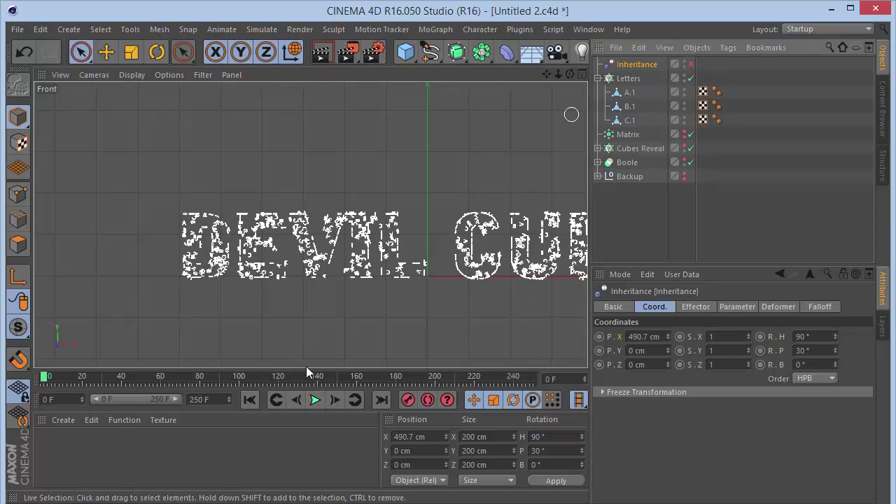
{"action": "left_click", "coordinate": [316, 400]}
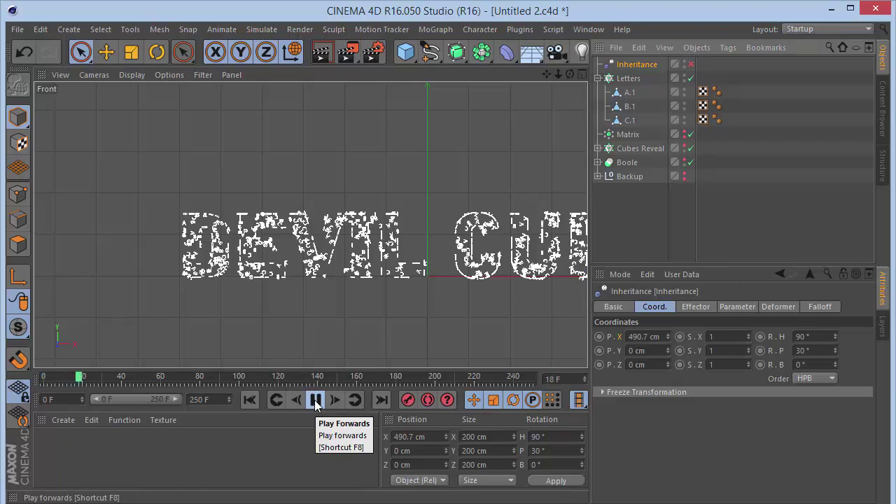
{"action": "left_click", "coordinate": [316, 402]}
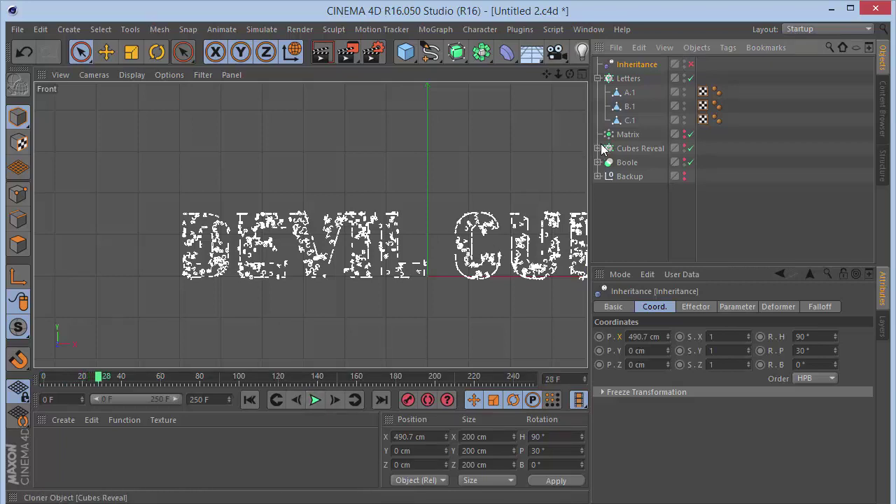
Step: Show the Cubes Reveal cloner and the Boole in the viewport and preview the animation up to frame 40
{"action": "left_click", "coordinate": [684, 147]}
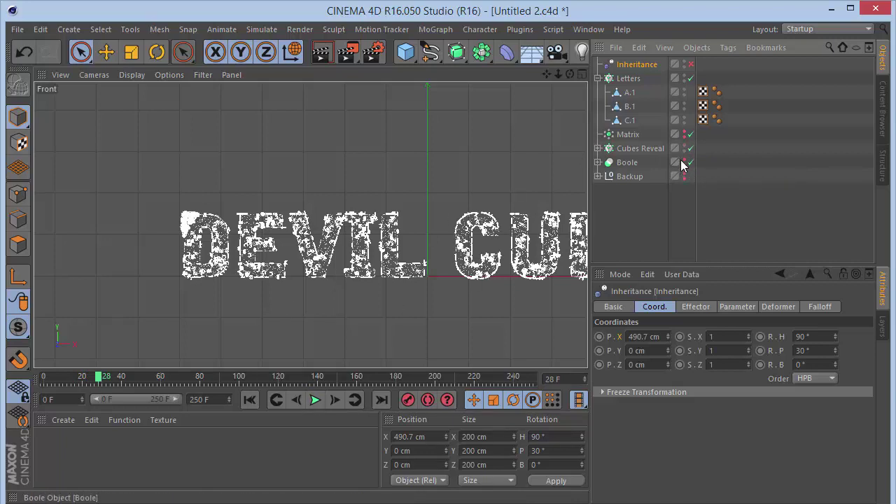
{"action": "left_click", "coordinate": [689, 162]}
{"action": "left_click", "coordinate": [131, 75]}
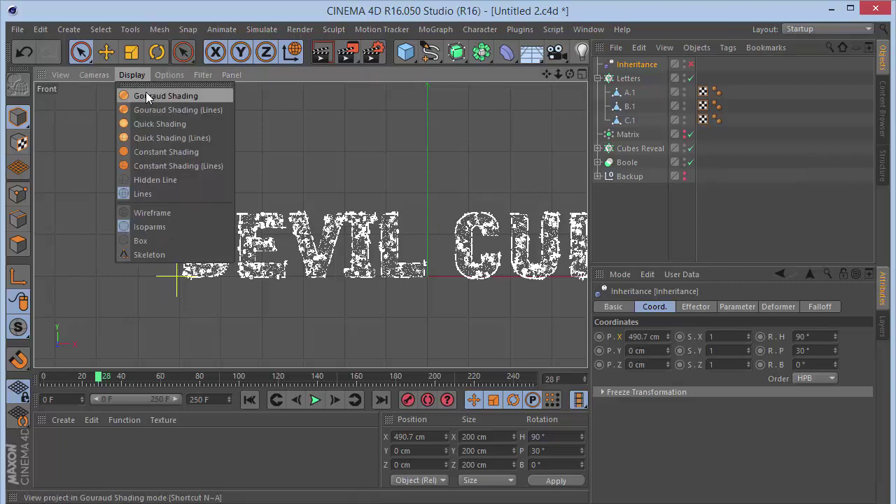
{"action": "mouse_move", "coordinate": [247, 94]}
{"action": "left_click", "coordinate": [317, 103]}
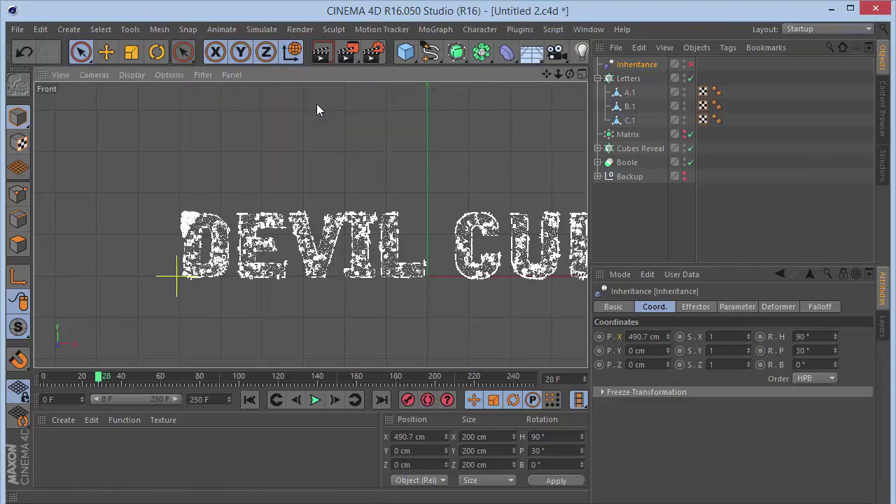
{"action": "left_click", "coordinate": [315, 399]}
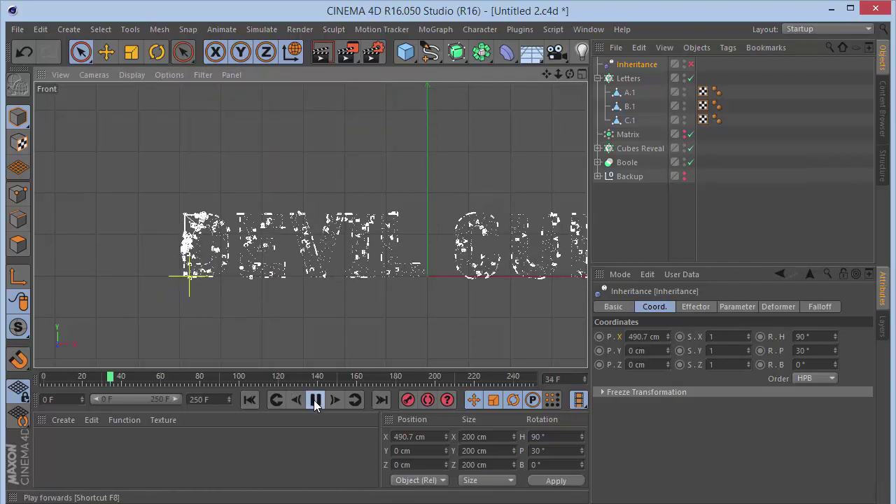
{"action": "left_click", "coordinate": [314, 403]}
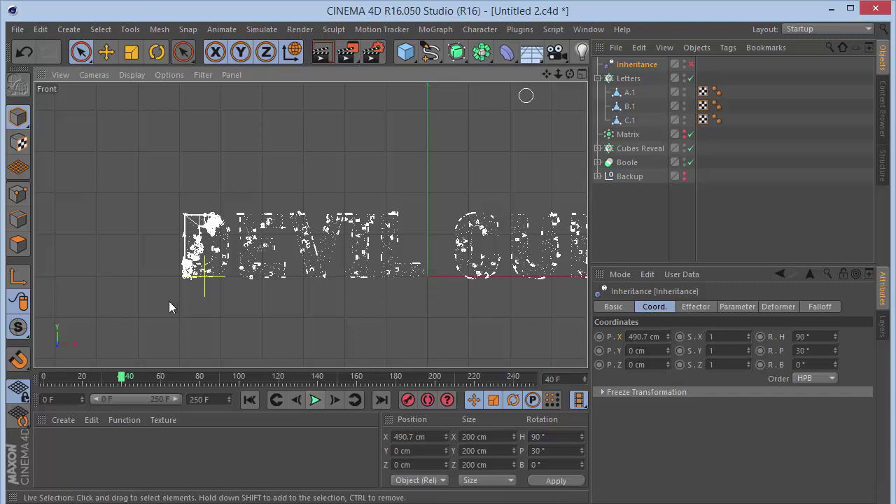
{"action": "scroll", "coordinate": [186, 291], "scroll_direction": "up", "scroll_amount": 5}
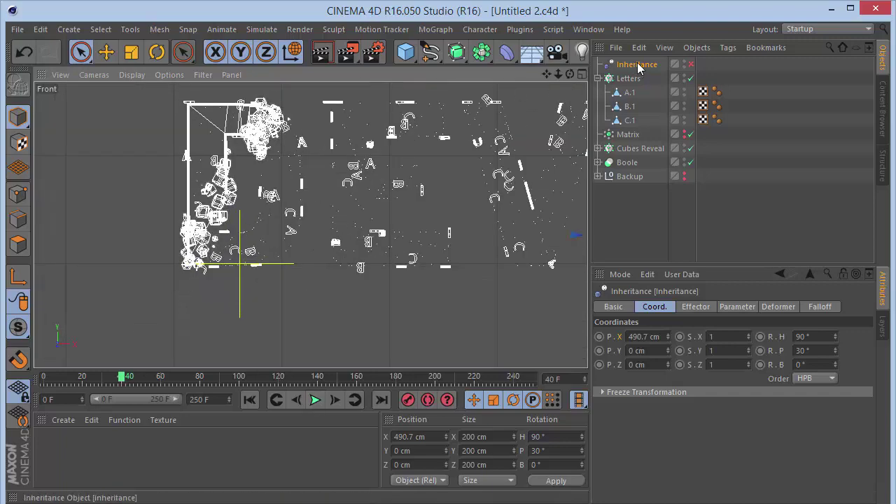
Step: Re-enable the Inheritance effector, set its X position to -490.7 cm and shift it along X to about -467 cm
{"action": "left_click", "coordinate": [627, 337]}
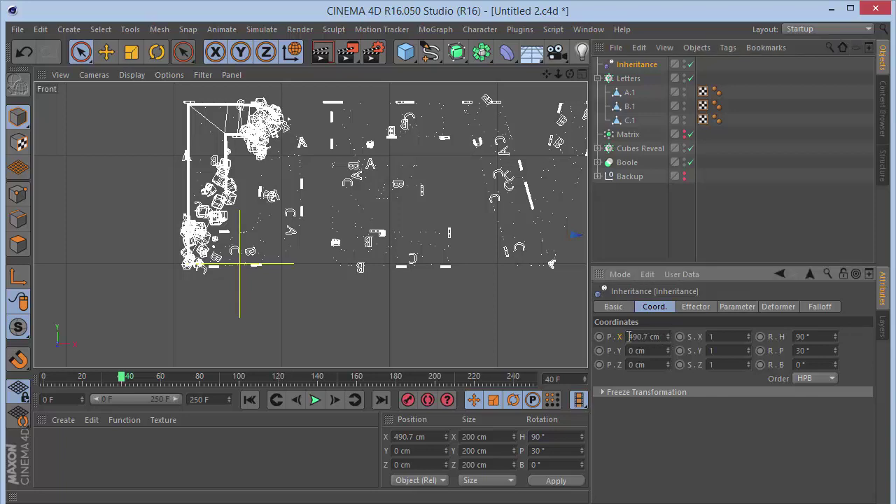
{"action": "type", "text": "-"}
{"action": "key", "text": "Return"}
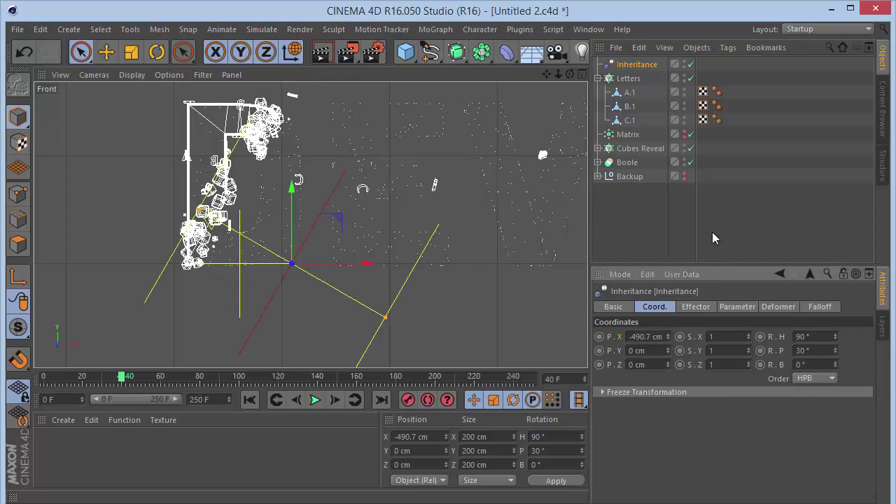
{"action": "left_click_drag", "start_coordinate": [366, 264], "coordinate": [408, 264]}
Step: Set the Front view's level of detail to High
{"action": "left_click", "coordinate": [169, 74]}
{"action": "mouse_move", "coordinate": [259, 96]}
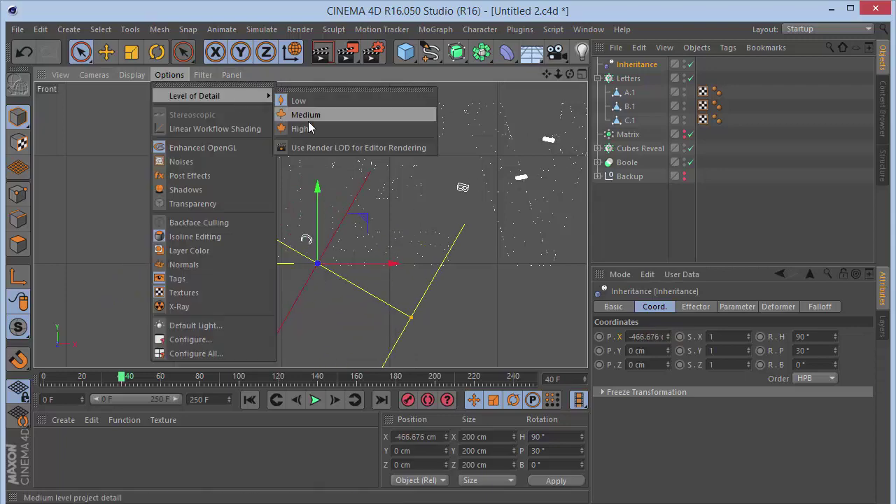
{"action": "left_click", "coordinate": [310, 128]}
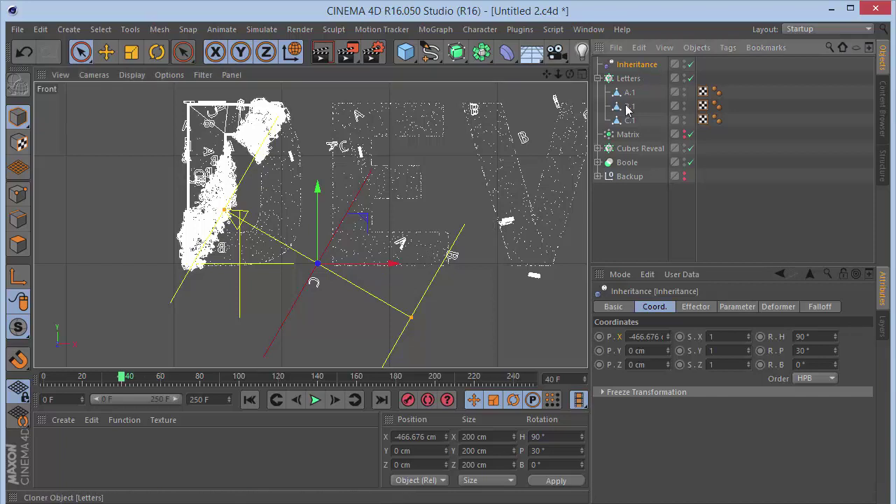
Step: Collapse the Letters cloner's hierarchy and set its clone count to 4000
{"action": "left_click", "coordinate": [637, 148]}
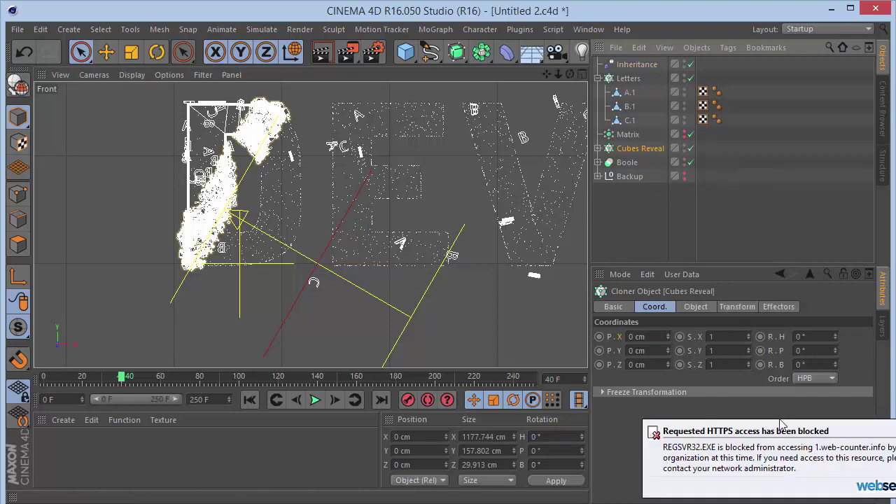
{"action": "left_click", "coordinate": [628, 78]}
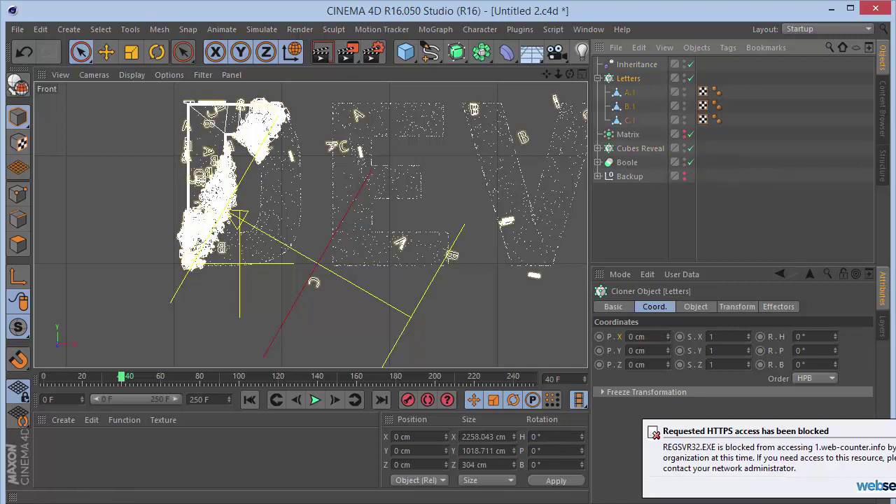
{"action": "left_click", "coordinate": [598, 78]}
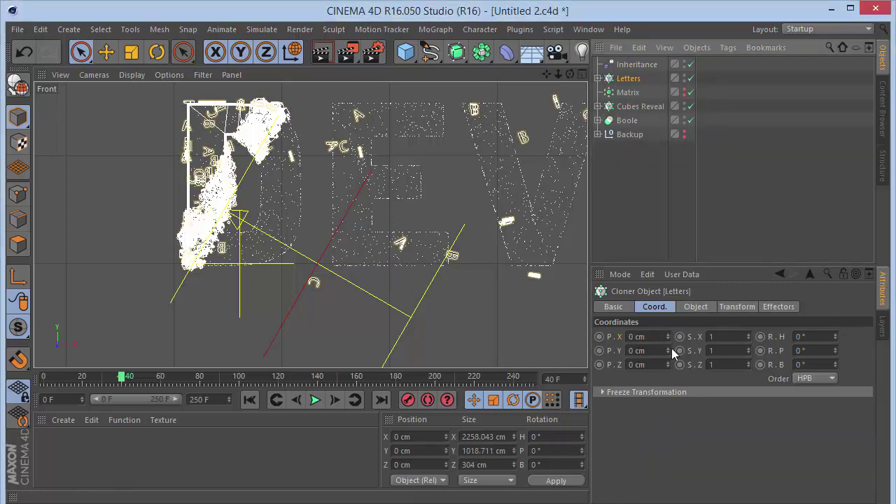
{"action": "left_click", "coordinate": [692, 308]}
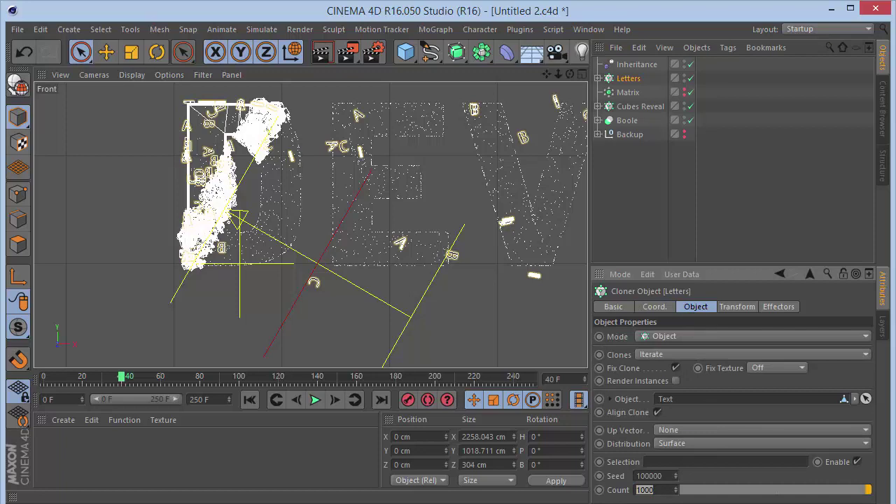
{"action": "type", "text": "400"}
{"action": "key", "text": "Return"}
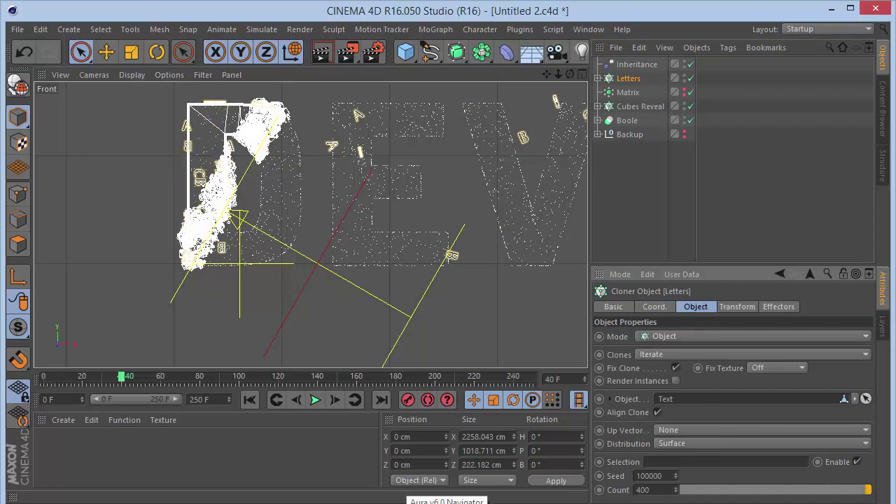
{"action": "mouse_move", "coordinate": [674, 471]}
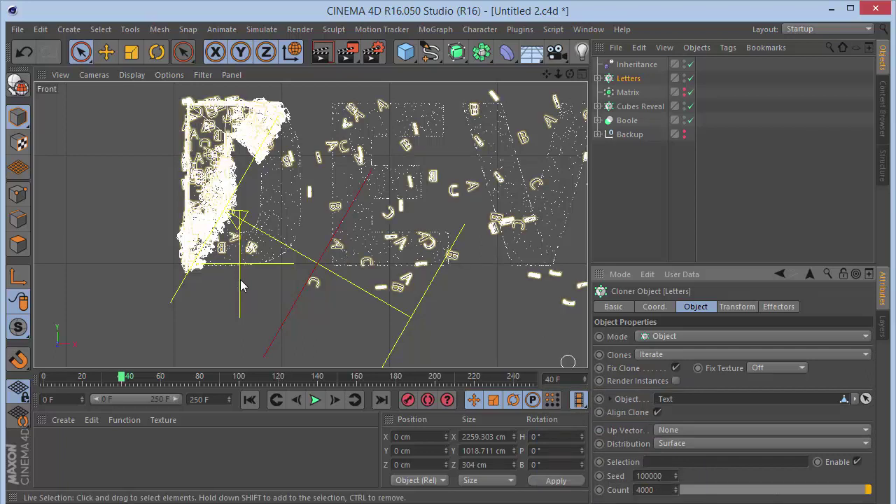
Step: Move the Inheritance effector in the Front view to about -458 cm in X and 31 cm in Y
{"action": "left_click", "coordinate": [339, 251]}
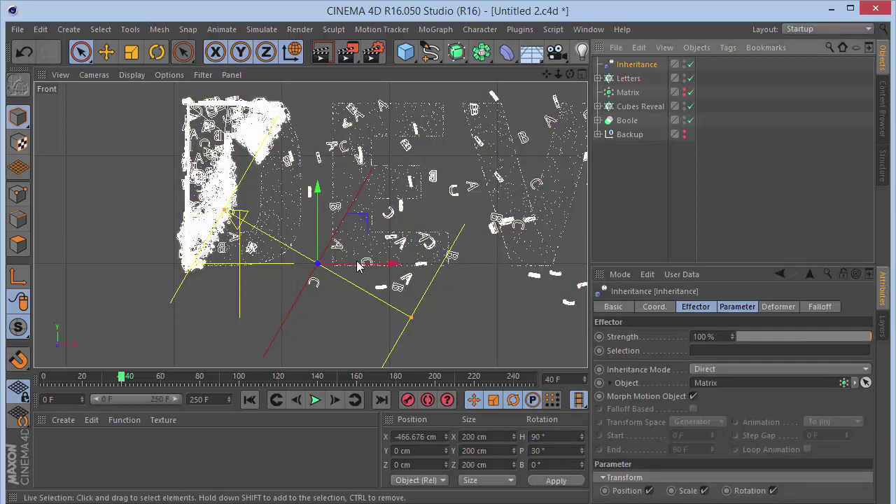
{"action": "left_click_drag", "start_coordinate": [357, 265], "coordinate": [255, 263]}
{"action": "left_click_drag", "start_coordinate": [217, 215], "coordinate": [219, 183]}
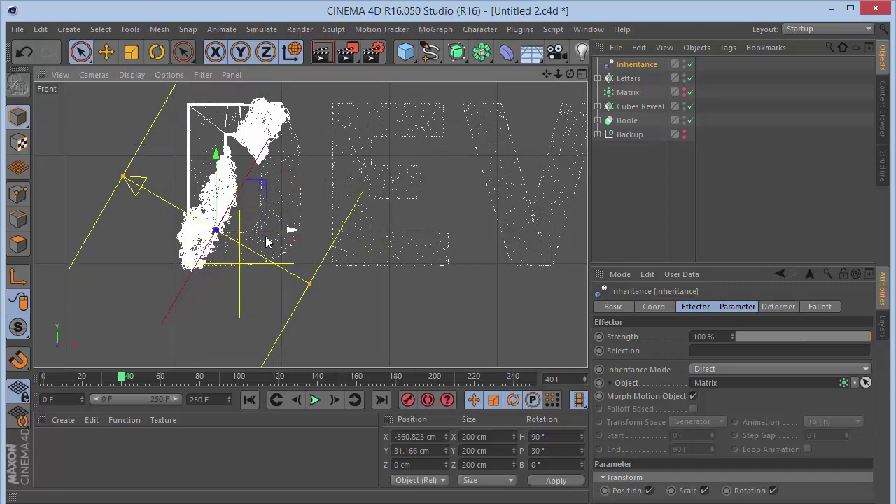
{"action": "left_click_drag", "start_coordinate": [276, 232], "coordinate": [378, 231]}
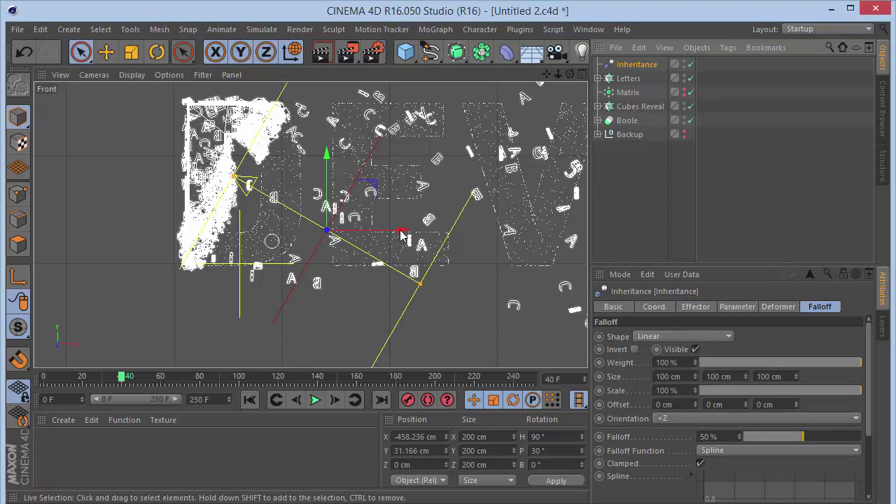
Step: Go to frame 31, set the Inheritance effector's Y position to 0 cm and move it along X to about -508 cm
{"action": "left_click", "coordinate": [119, 378]}
{"action": "mouse_move", "coordinate": [119, 378]}
{"action": "left_mouse_down"}
{"action": "mouse_move", "coordinate": [97, 384]}
{"action": "mouse_move", "coordinate": [108, 382]}
{"action": "left_mouse_up"}
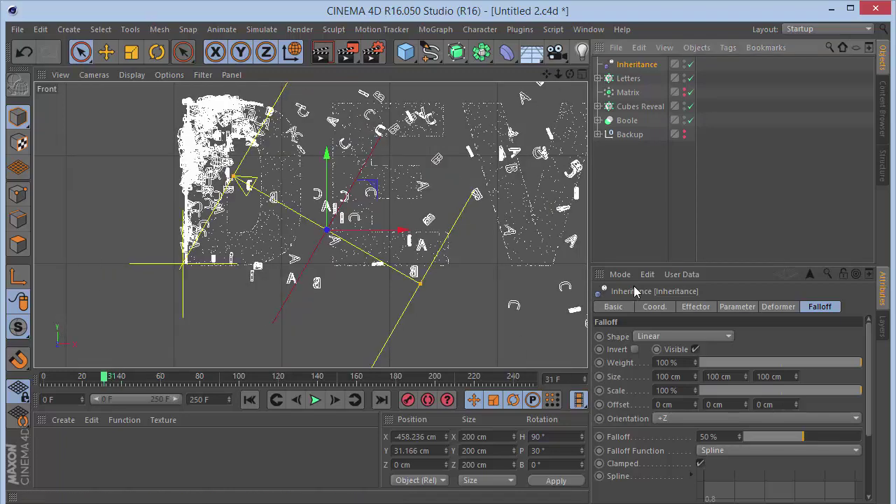
{"action": "left_click", "coordinate": [657, 307]}
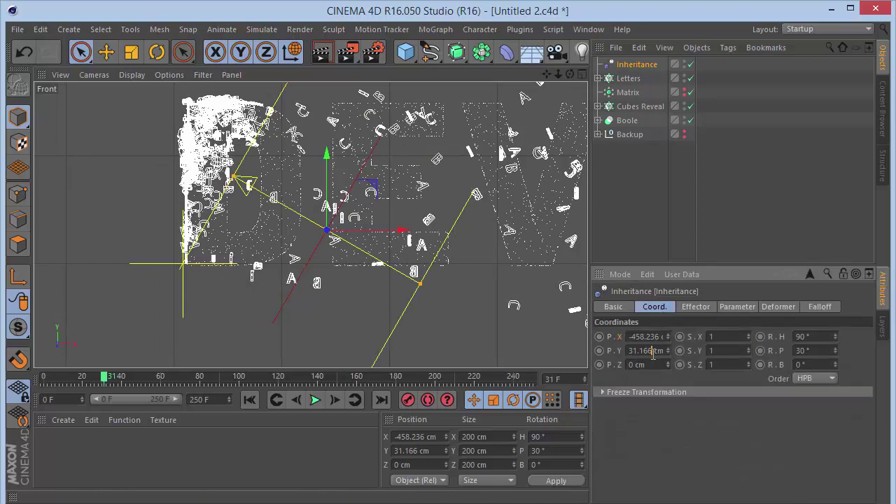
{"action": "double_click", "coordinate": [651, 350]}
{"action": "type", "text": "0"}
{"action": "key", "text": "Return"}
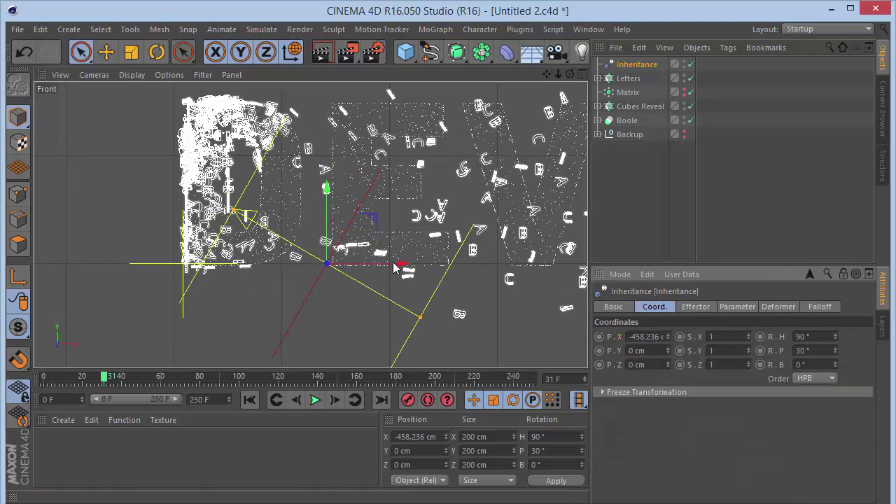
{"action": "left_click_drag", "start_coordinate": [388, 272], "coordinate": [347, 283]}
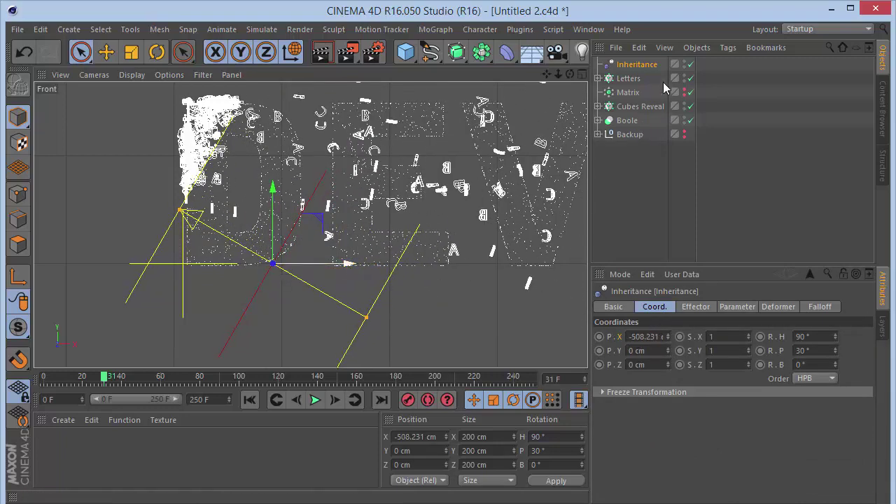
Step: Expand the Cubes Reveal and Boole hierarchies and nest the Inheritance effector under the Boole's Cube, below Cubes Visbility
{"action": "left_click", "coordinate": [598, 107]}
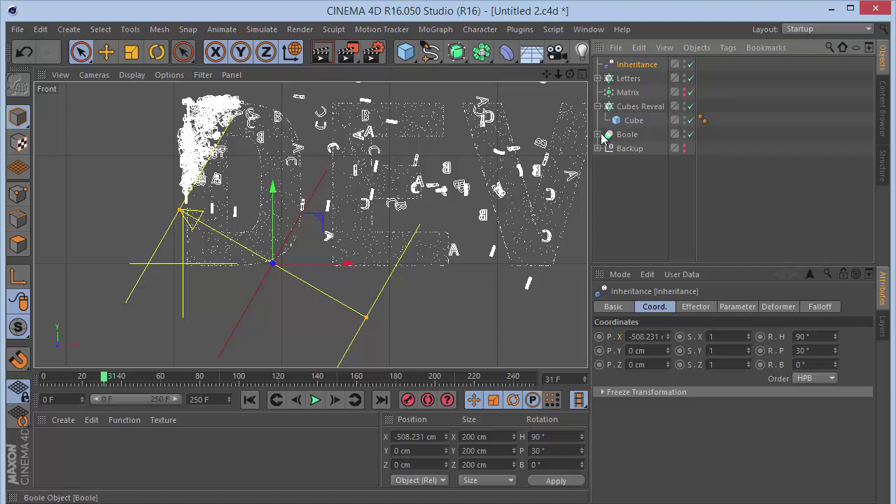
{"action": "left_click", "coordinate": [598, 135], "text": "ctrl"}
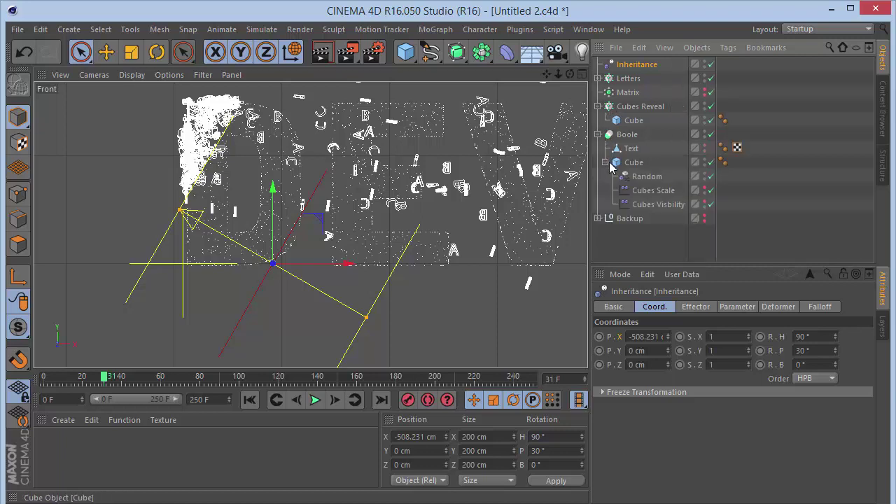
{"action": "left_click_drag", "start_coordinate": [657, 211], "coordinate": [658, 213]}
Step: Duplicate the Cubes Scale and Cubes Visbility effectors together under the Boole's Cube
{"action": "left_click", "coordinate": [657, 190]}
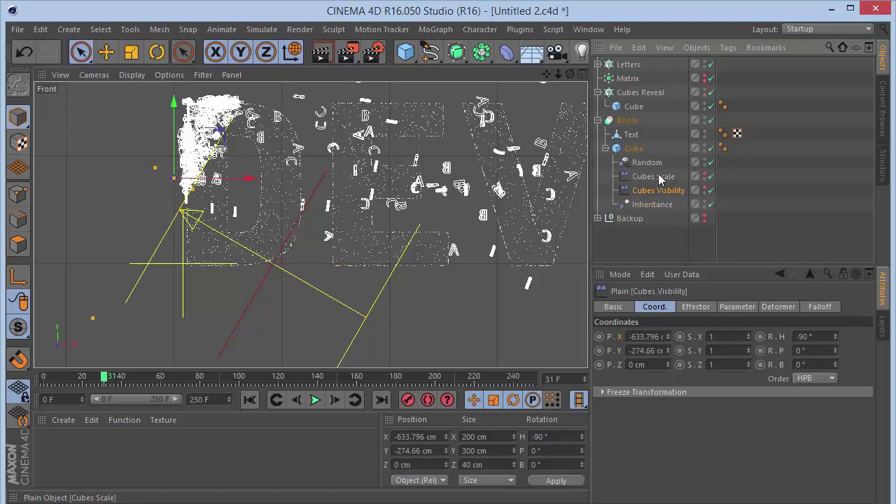
{"action": "left_click", "coordinate": [658, 180], "text": "shift"}
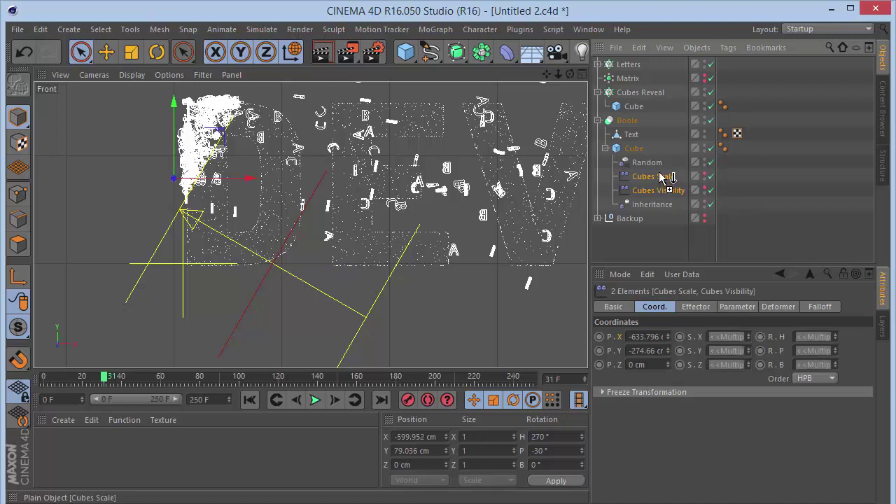
{"action": "key", "text": "ctrl+c"}
{"action": "key", "text": "ctrl+v"}
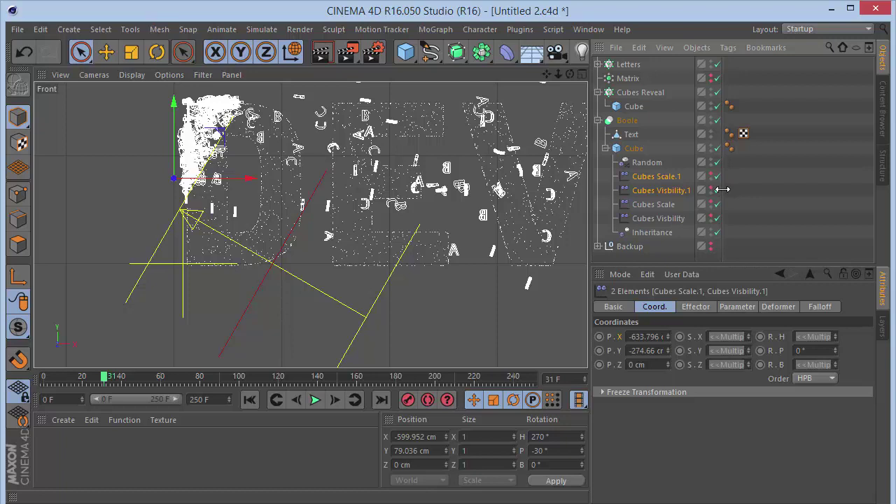
{"action": "left_click", "coordinate": [744, 196]}
Step: Rename the duplicated plain effectors as Letters Scale and Letters Visibility
{"action": "left_click", "coordinate": [645, 179]}
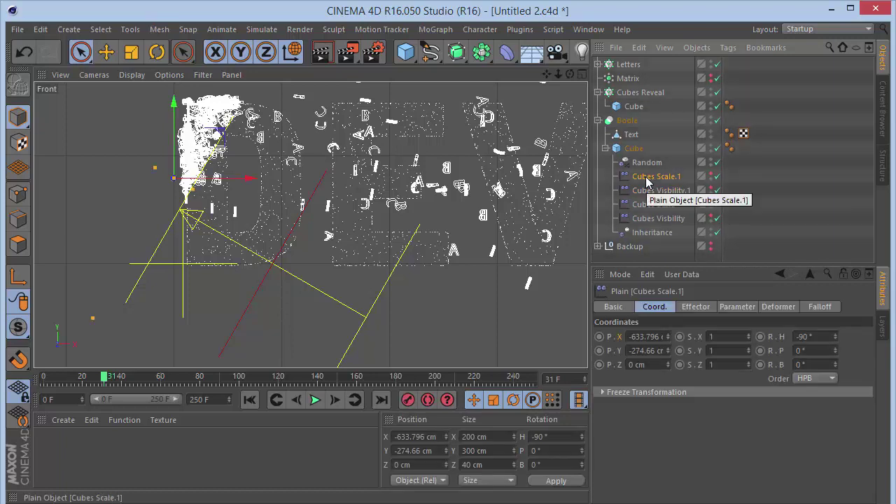
{"action": "double_click", "coordinate": [647, 179]}
{"action": "type", "text": "Letters"}
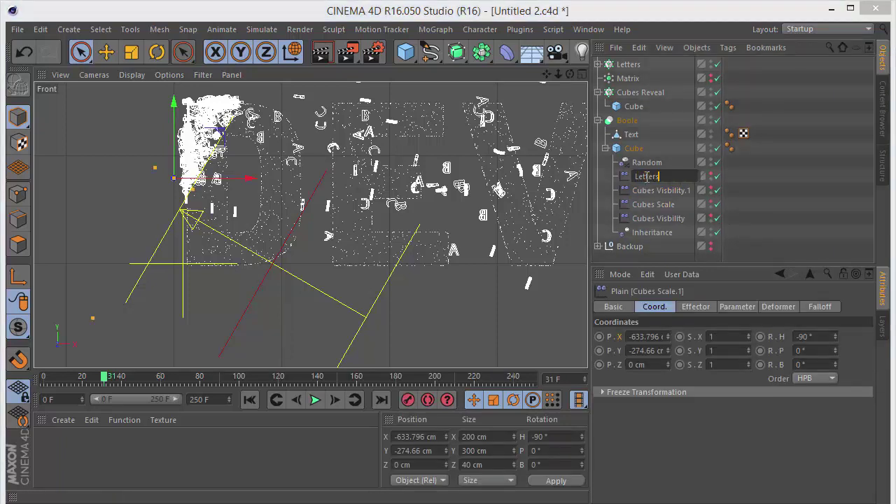
{"action": "type", "text": " Scale"}
{"action": "key", "text": "Tab"}
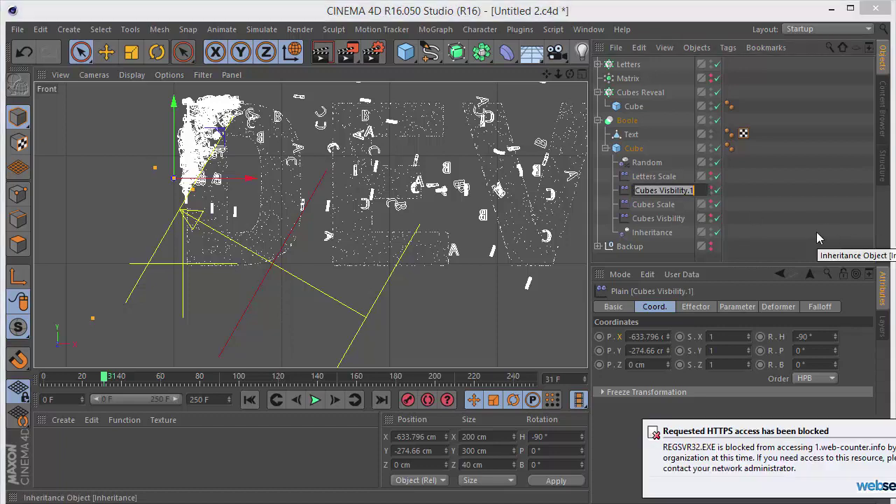
{"action": "type", "text": "L"}
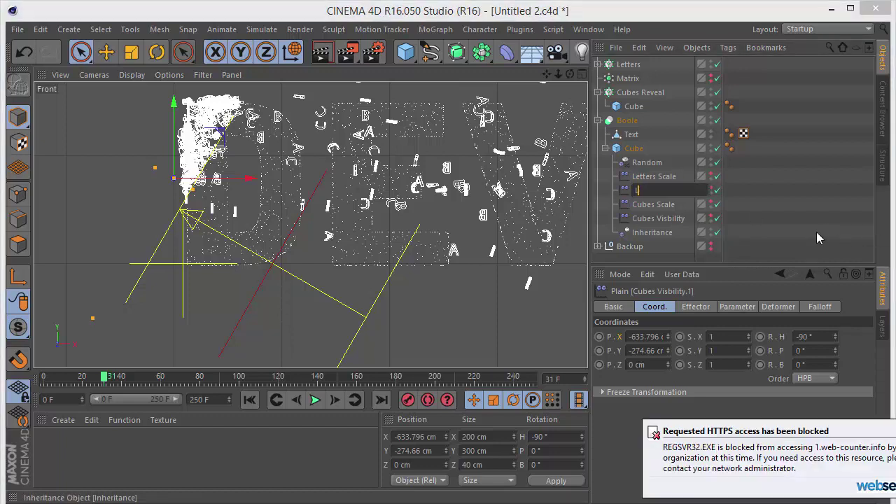
{"action": "type", "text": "etters Visibility"}
{"action": "key", "text": "Return"}
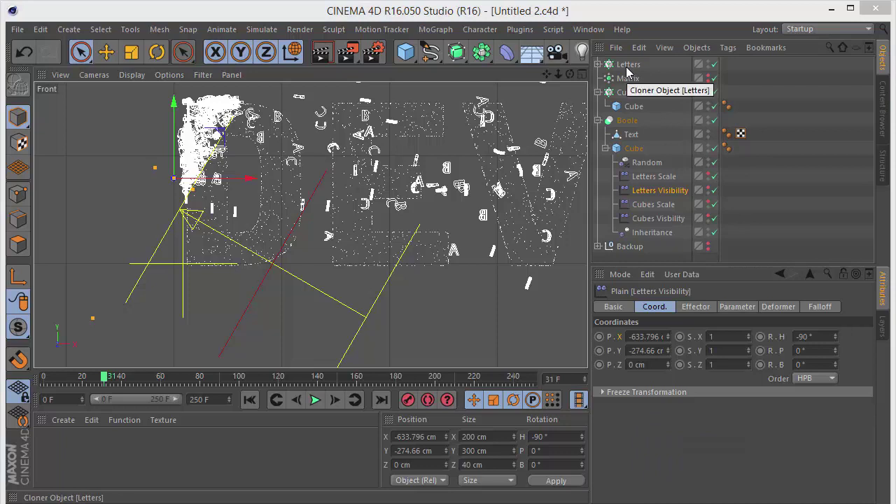
Step: Add the Letters Scale and Letters Visibility effectors to the Letters cloner's effector list, above Inheritance
{"action": "left_click", "coordinate": [628, 68]}
{"action": "left_click", "coordinate": [786, 307]}
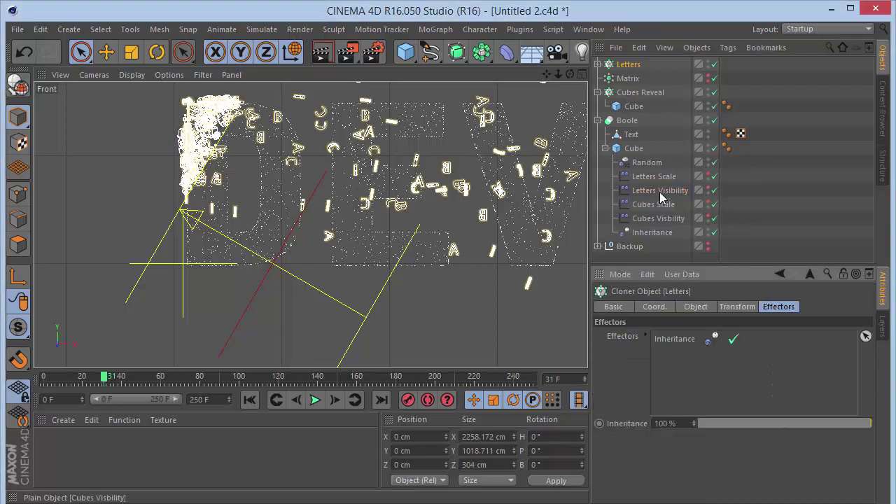
{"action": "left_click_drag", "start_coordinate": [647, 179], "coordinate": [665, 282]}
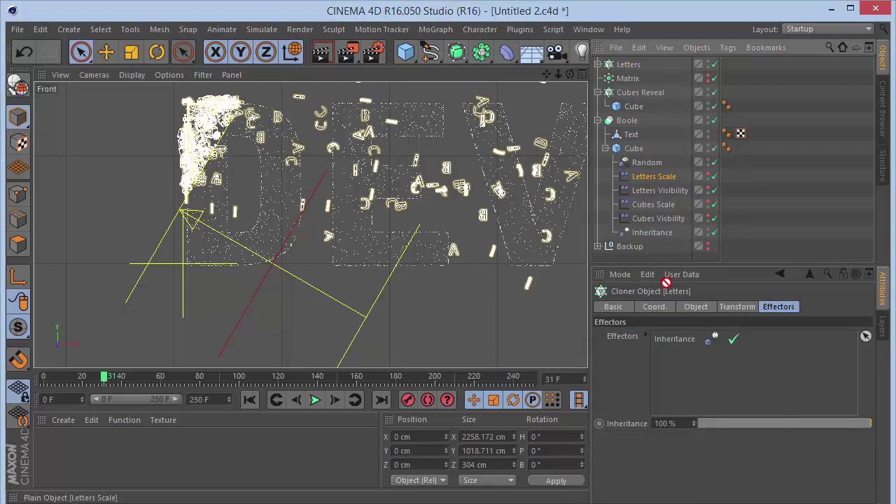
{"action": "left_click_drag", "start_coordinate": [674, 339], "coordinate": [673, 339]}
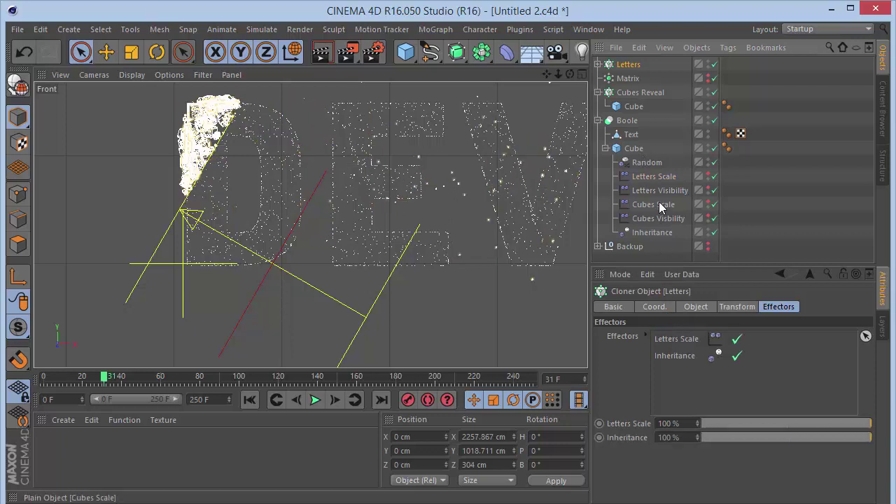
{"action": "left_click_drag", "start_coordinate": [659, 190], "coordinate": [668, 329]}
{"action": "left_click_drag", "start_coordinate": [671, 347], "coordinate": [672, 348]}
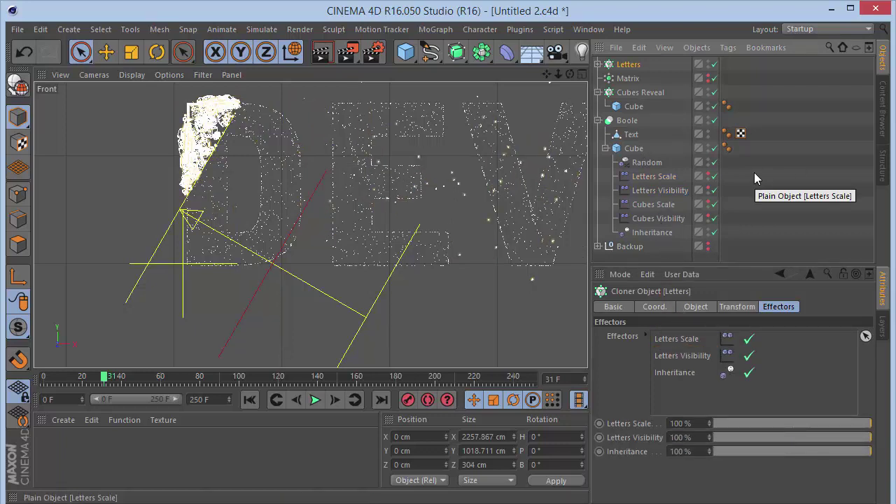
Step: Play a short stretch of the reveal in the front view and switch to the perspective view
{"action": "left_click", "coordinate": [315, 399]}
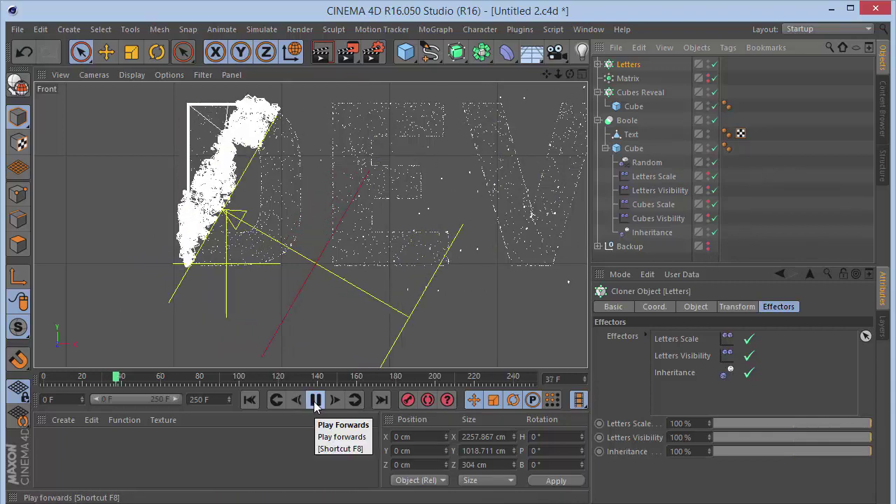
{"action": "left_click", "coordinate": [314, 400]}
{"action": "key", "text": "F1"}
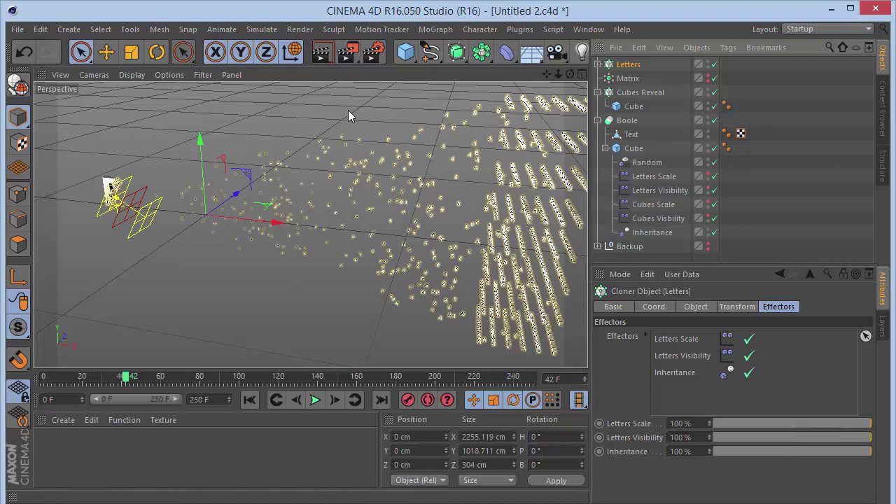
Step: Set the viewport level of detail to Low and play the reveal close up to frame 55
{"action": "left_click", "coordinate": [161, 75]}
{"action": "mouse_move", "coordinate": [250, 103]}
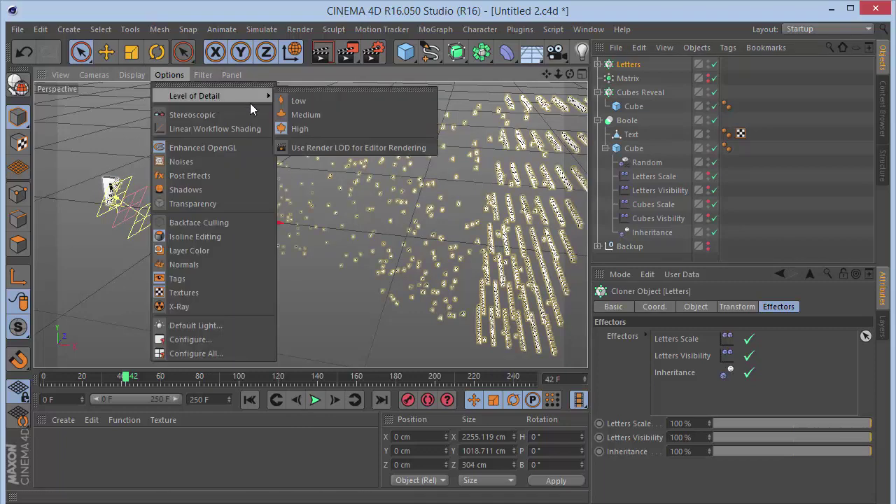
{"action": "left_click", "coordinate": [278, 102]}
{"action": "left_click_drag", "start_coordinate": [558, 73], "coordinate": [670, 61]}
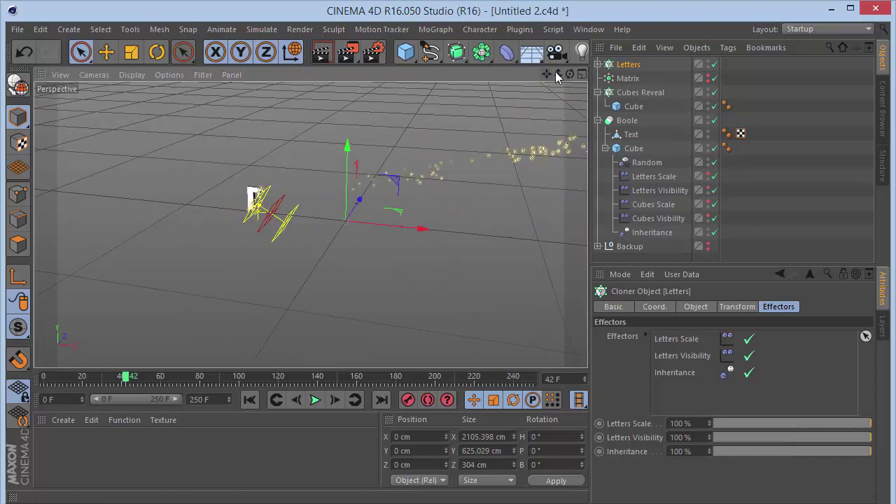
{"action": "left_click_drag", "start_coordinate": [558, 74], "coordinate": [612, 155]}
{"action": "left_click_drag", "start_coordinate": [507, 141], "coordinate": [503, 214]}
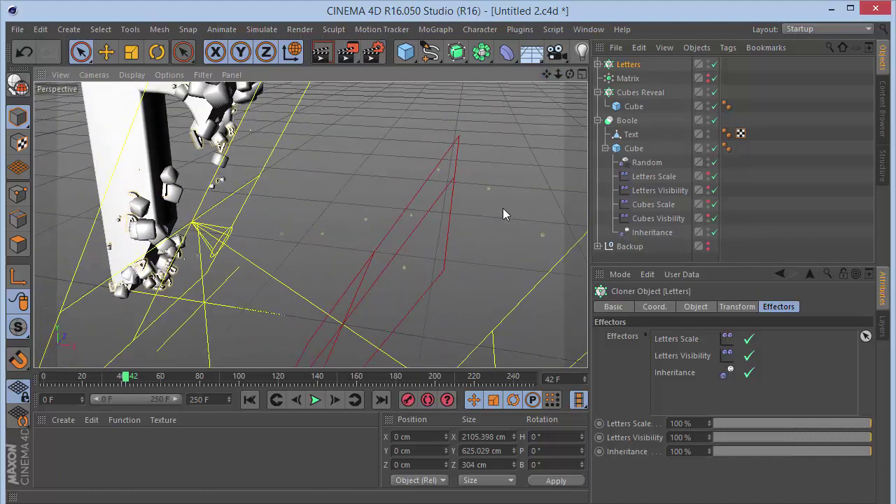
{"action": "left_click", "coordinate": [315, 400]}
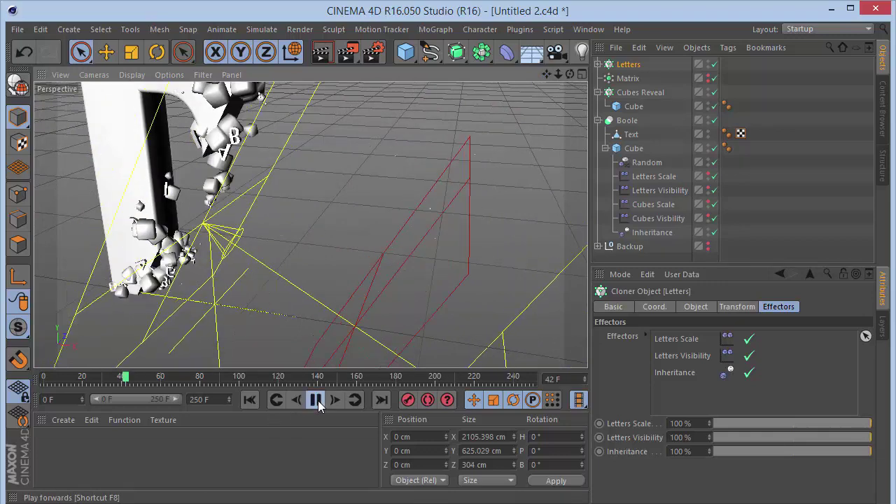
{"action": "left_click", "coordinate": [317, 399]}
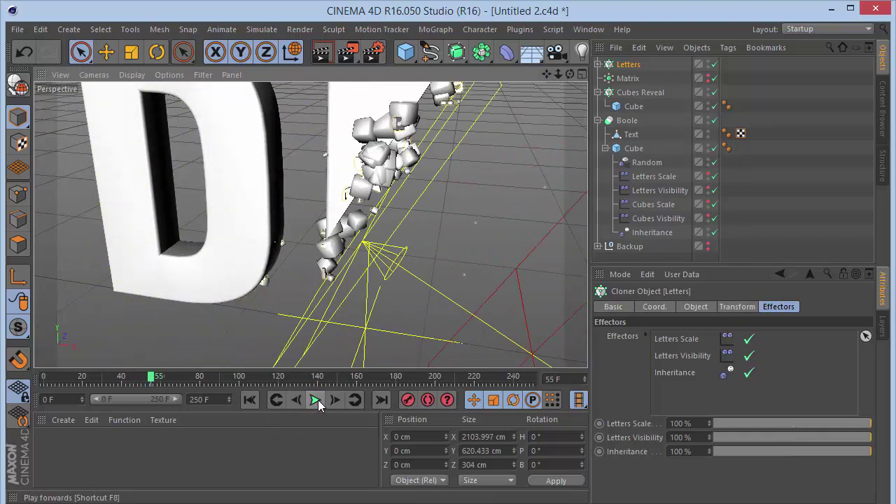
Step: Set the perspective viewport's level of detail back to High
{"action": "left_click_drag", "start_coordinate": [546, 74], "coordinate": [507, 75]}
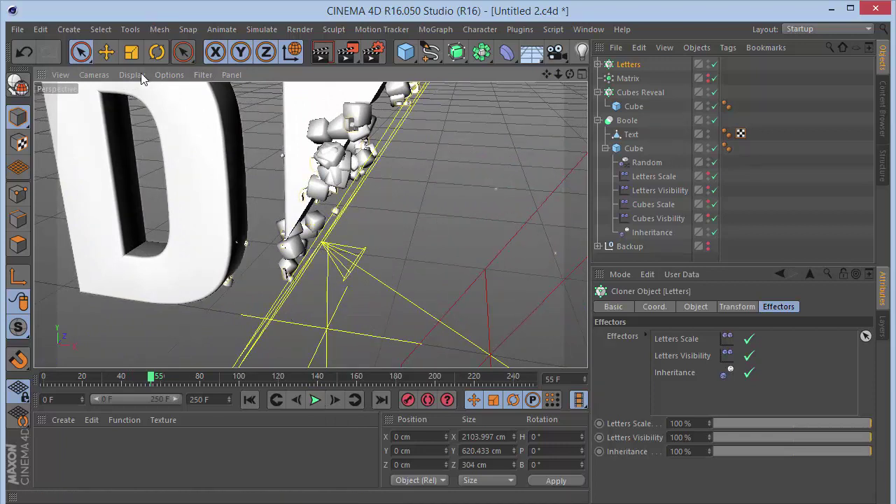
{"action": "left_click", "coordinate": [169, 74]}
{"action": "mouse_move", "coordinate": [259, 96]}
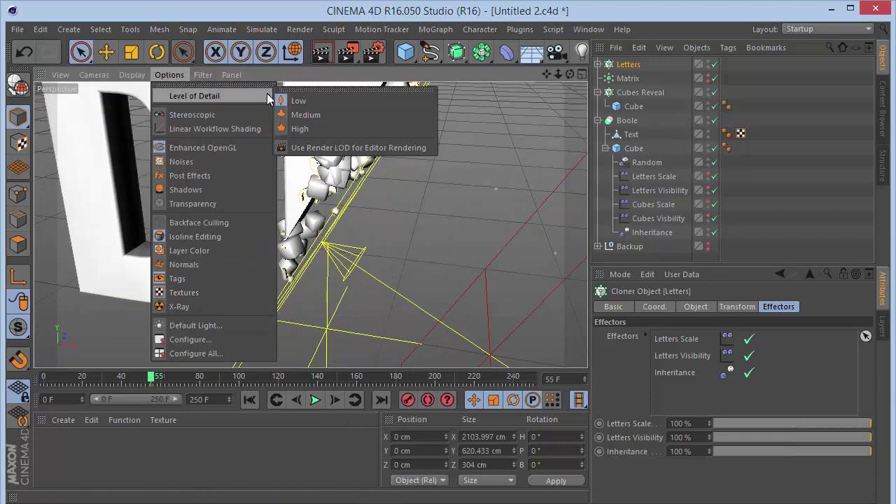
{"action": "left_click", "coordinate": [328, 123]}
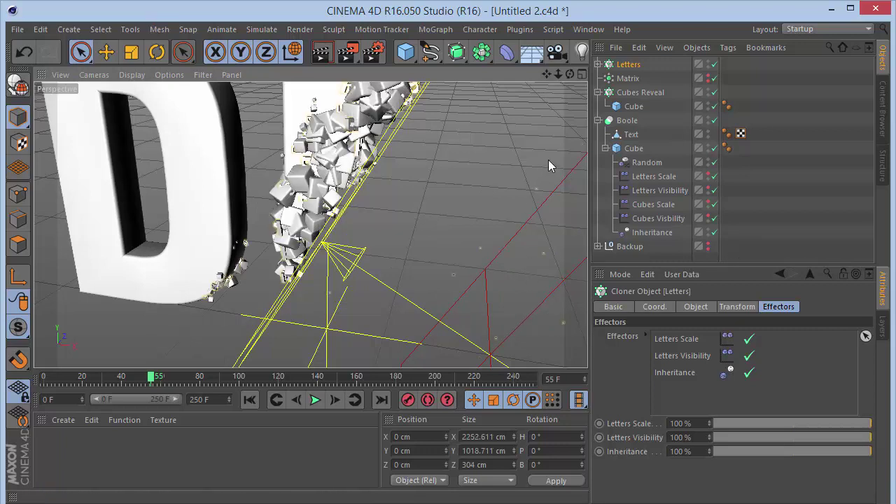
Step: Set the Letters Scale effector's uniform scale parameter to -1.4
{"action": "left_click", "coordinate": [658, 190]}
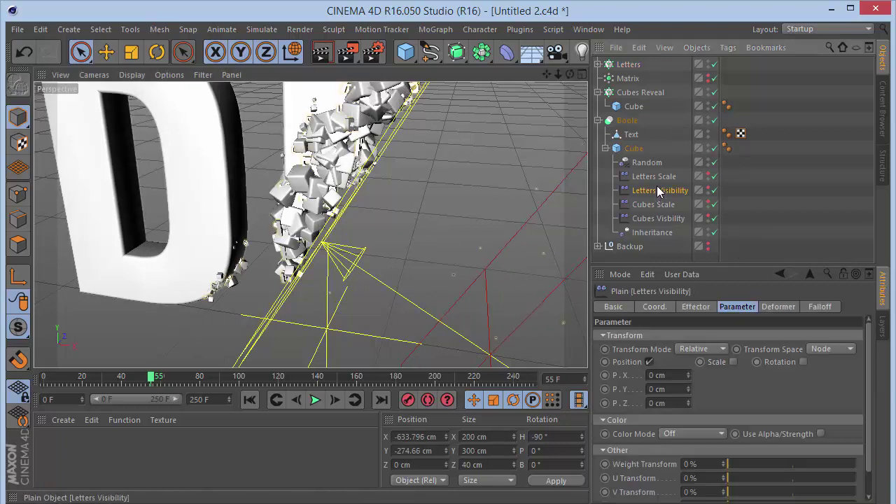
{"action": "left_click", "coordinate": [658, 177]}
{"action": "left_click", "coordinate": [755, 375]}
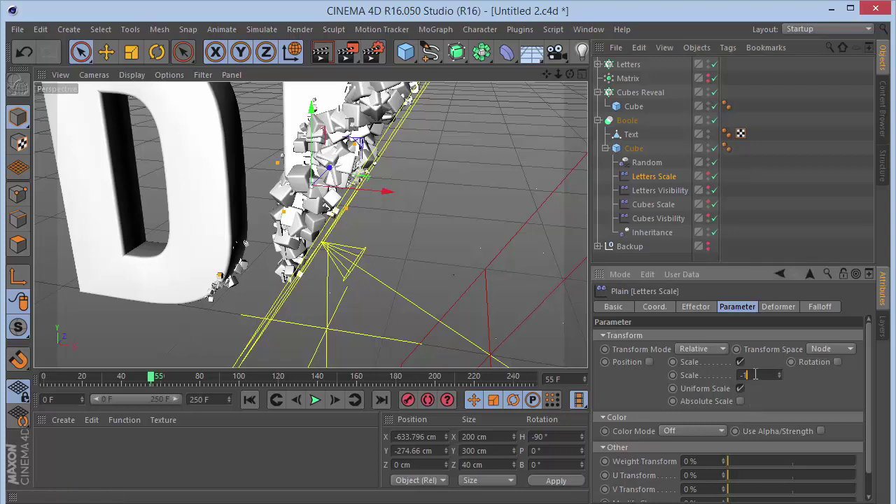
{"action": "key", "text": "Return"}
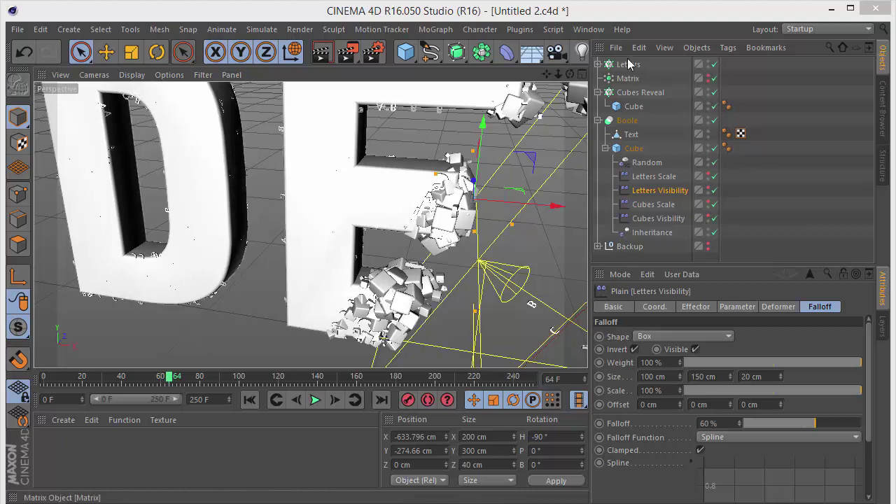
Step: Check the Letters Scale effector's scale parameter and the Matrix object's transform settings to find what controls the letter size
{"action": "left_click", "coordinate": [651, 178]}
{"action": "left_click", "coordinate": [734, 307]}
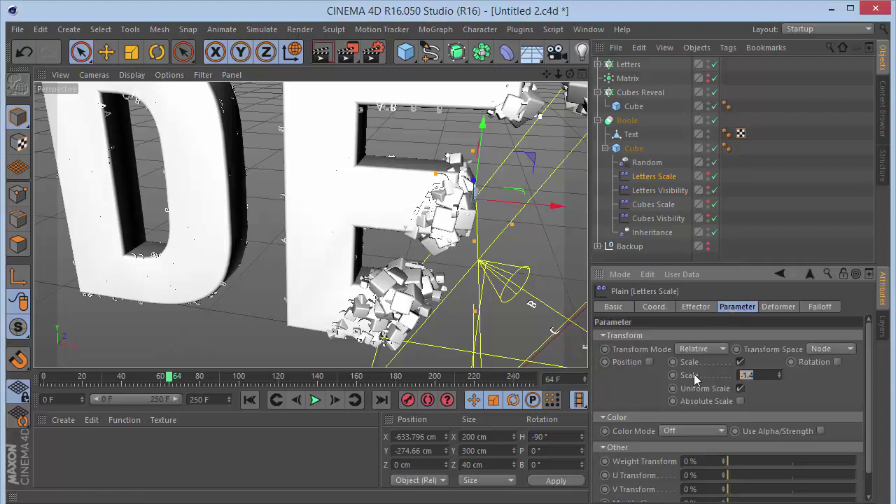
{"action": "left_click", "coordinate": [623, 65]}
{"action": "left_click", "coordinate": [628, 78]}
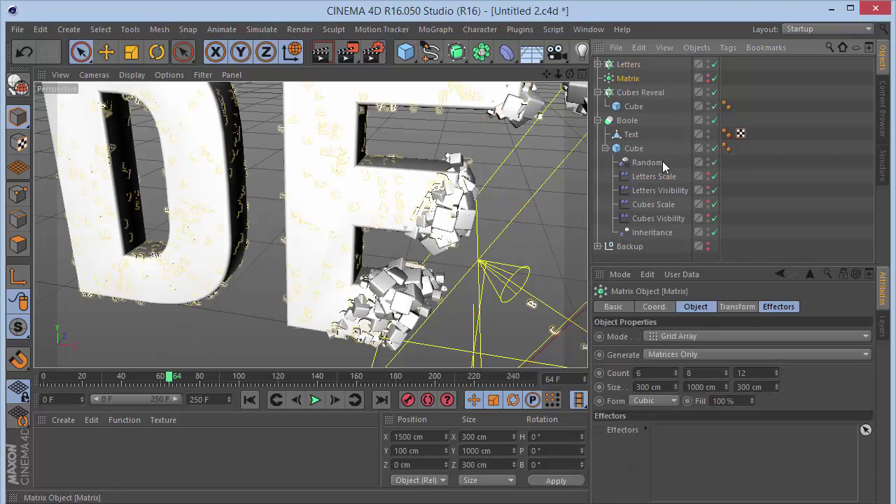
{"action": "left_click", "coordinate": [736, 306]}
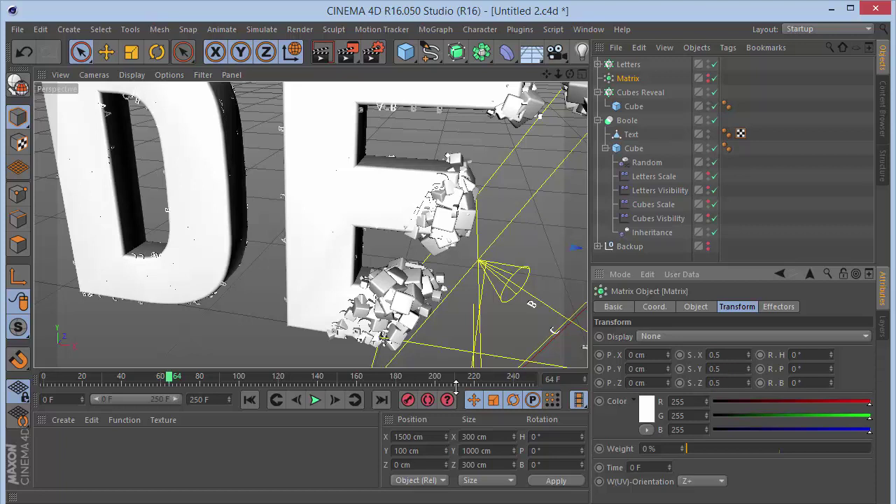
{"action": "left_click", "coordinate": [764, 240]}
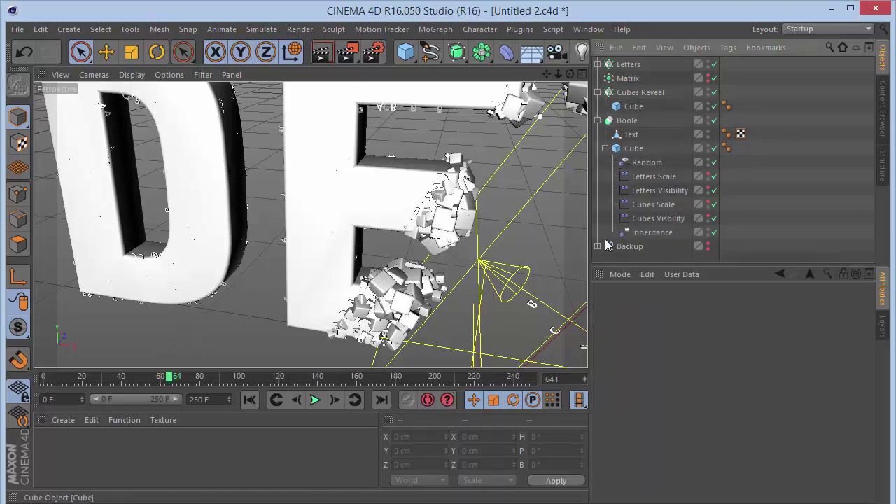
Step: Try transform scales of 0.5, 0.3 and 0.2 in turn on the X, Y and Z axes of the Letters cloner
{"action": "left_click", "coordinate": [625, 64]}
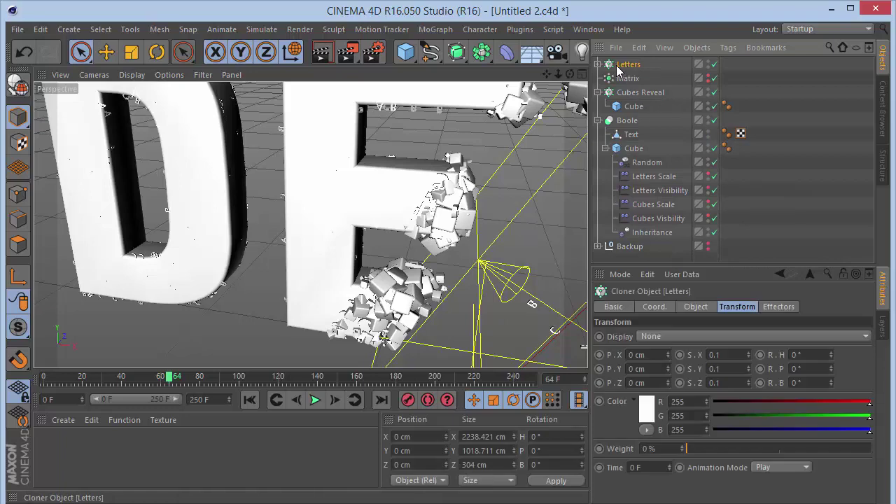
{"action": "left_click", "coordinate": [714, 355]}
{"action": "type", "text": "0.5"}
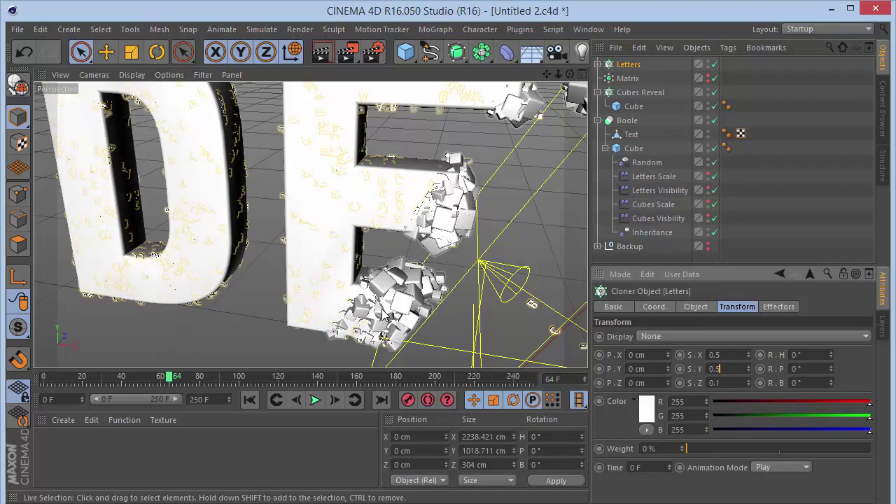
{"action": "key", "text": "Return"}
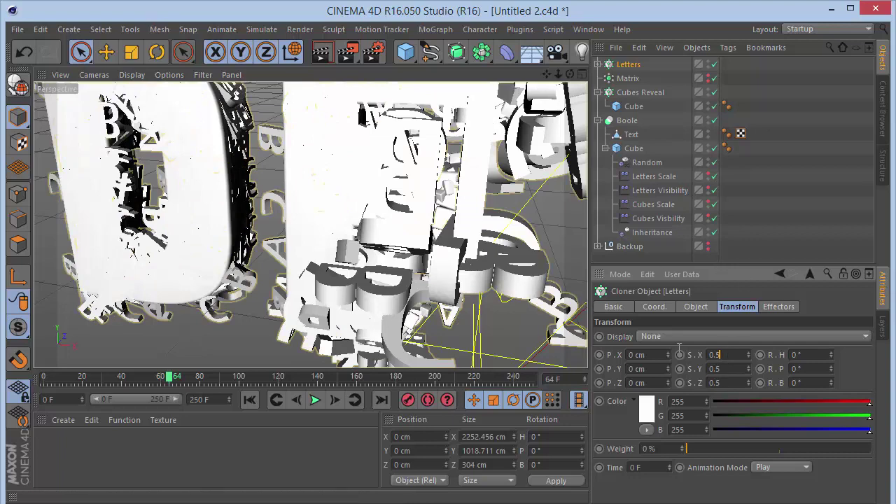
{"action": "key", "text": "Tab"}
{"action": "type", "text": "0.3"}
{"action": "key", "text": "Tab"}
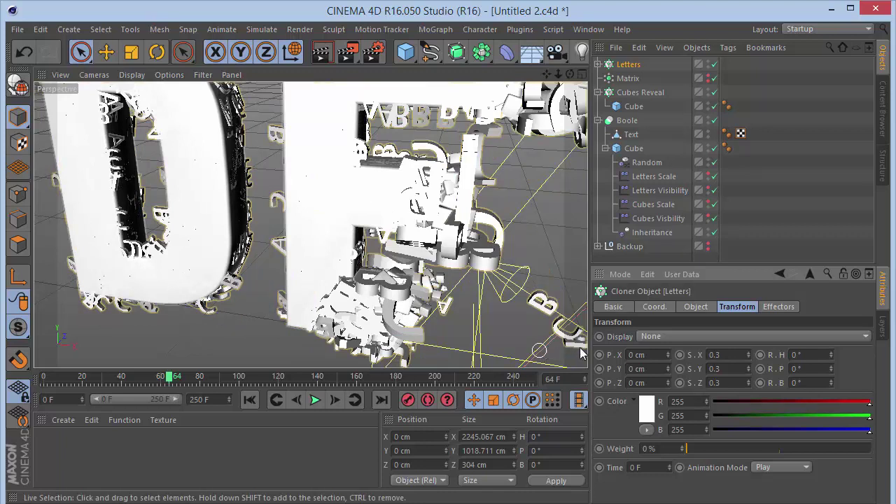
{"action": "left_click_drag", "start_coordinate": [741, 356], "coordinate": [252, 331]}
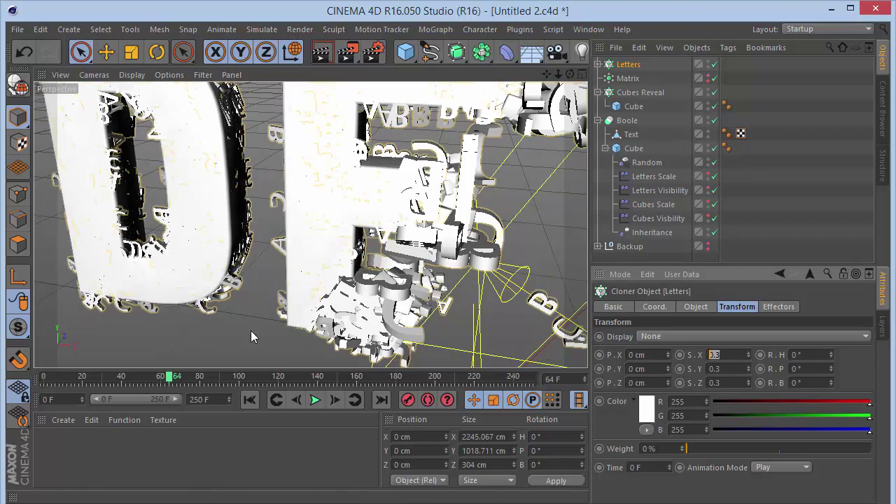
{"action": "type", "text": "0.2"}
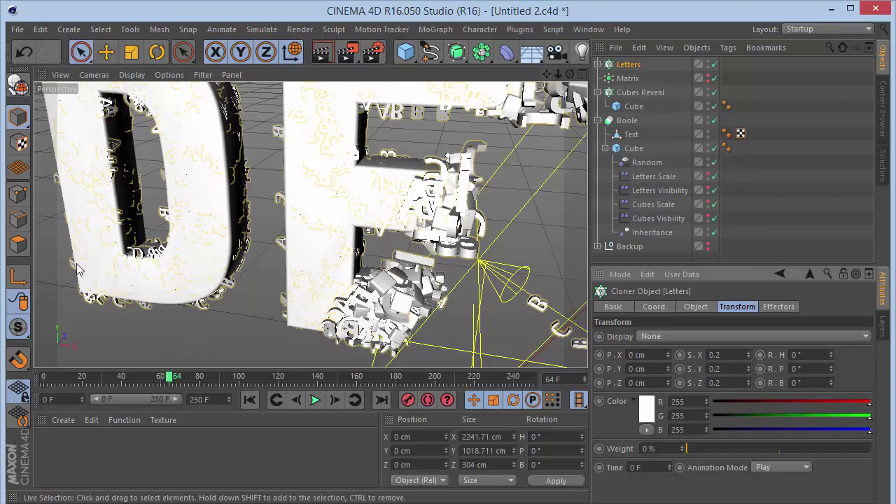
Step: Set the falloff shape of both Letters Scale and Letters Visibility to Linear and turn off their Invert option
{"action": "left_click", "coordinate": [654, 176]}
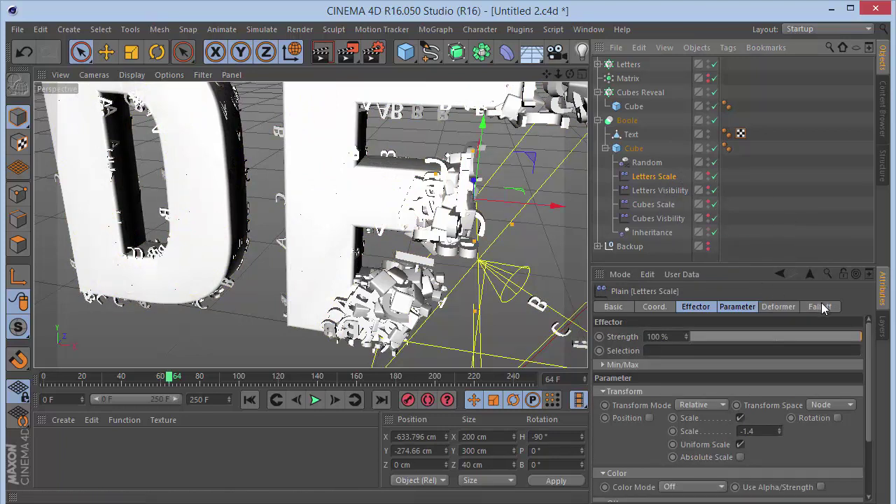
{"action": "left_click", "coordinate": [818, 306]}
{"action": "left_click", "coordinate": [657, 190], "text": "ctrl"}
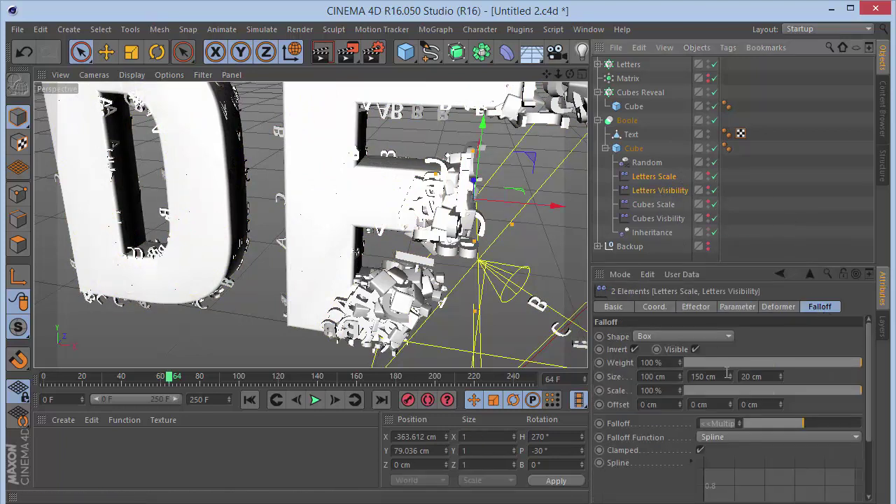
{"action": "left_click", "coordinate": [715, 338]}
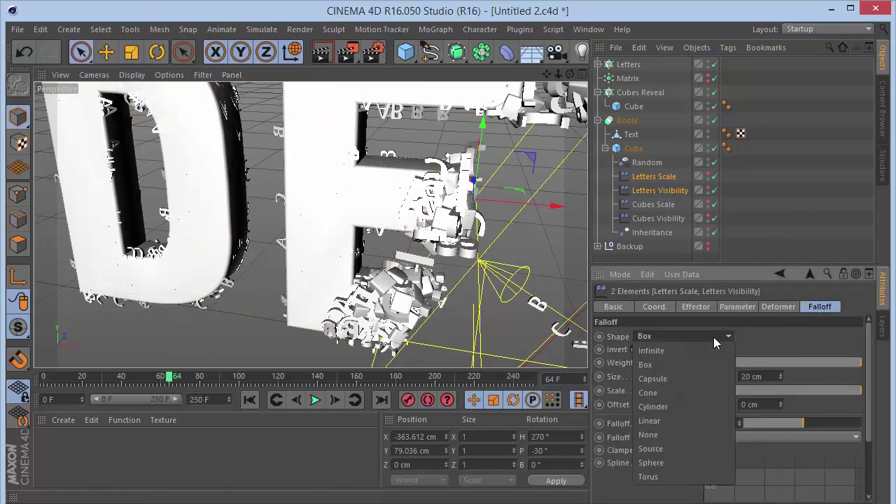
{"action": "left_click", "coordinate": [675, 415]}
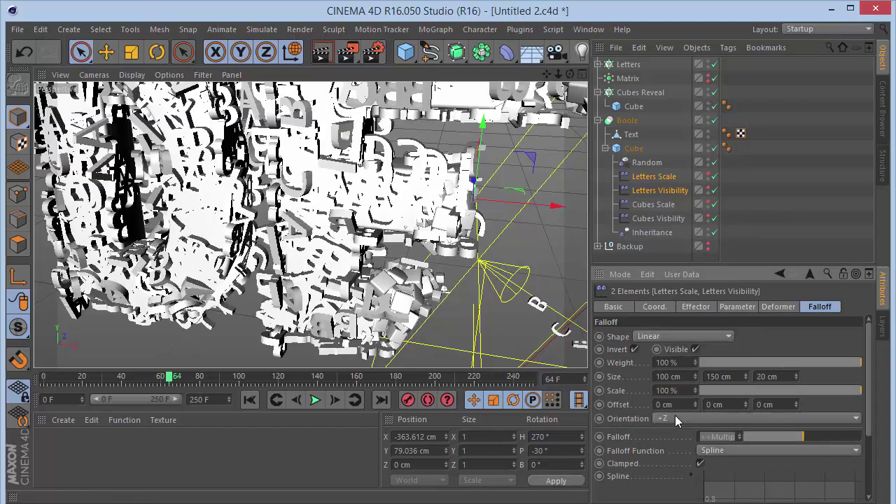
{"action": "left_click", "coordinate": [633, 349]}
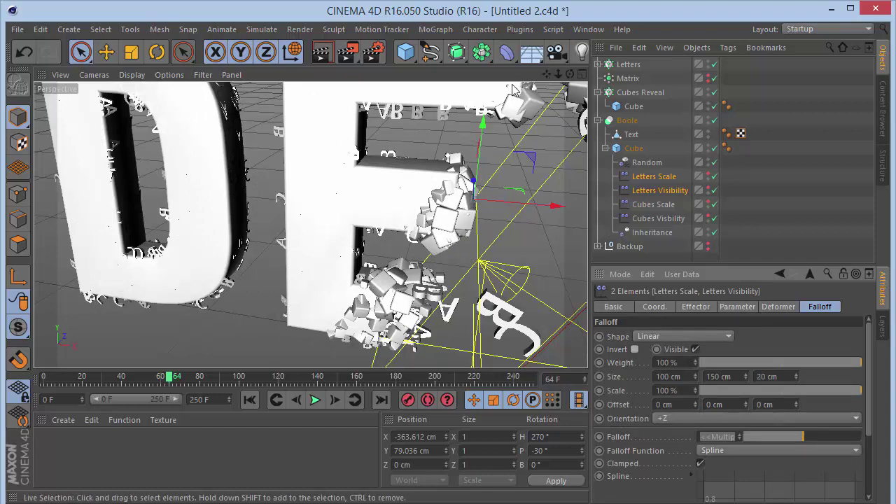
Step: Set the Letters cloner's transform scale to 0.1 on the X, Y and Z axes
{"action": "left_click_drag", "start_coordinate": [557, 74], "coordinate": [536, 80]}
{"action": "left_click", "coordinate": [627, 63]}
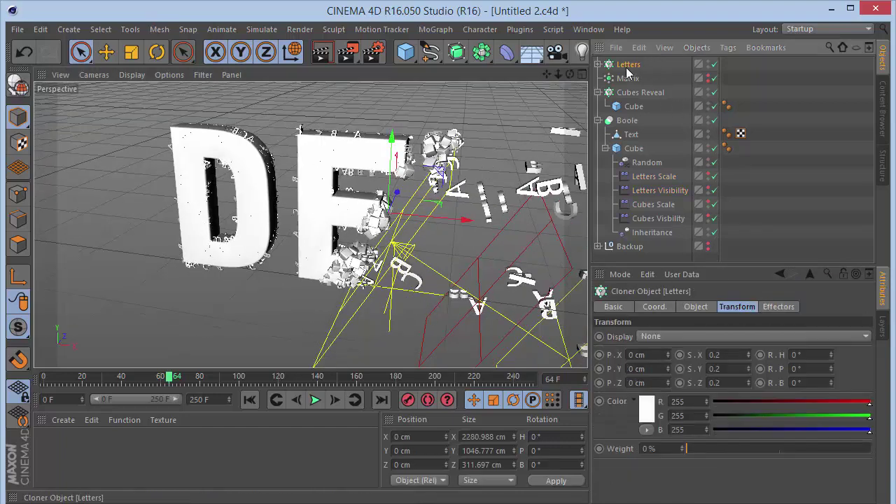
{"action": "left_click_drag", "start_coordinate": [732, 354], "coordinate": [424, 380]}
{"action": "type", "text": "0"}
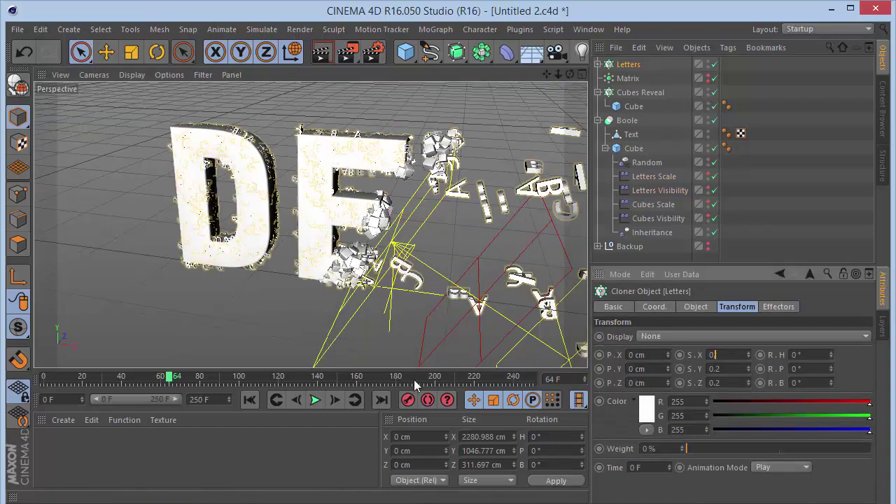
{"action": "type", "text": ".1"}
{"action": "key", "text": "Tab"}
{"action": "type", "text": "0.1"}
{"action": "key", "text": "Tab"}
{"action": "type", "text": "0.1"}
{"action": "key", "text": "Return"}
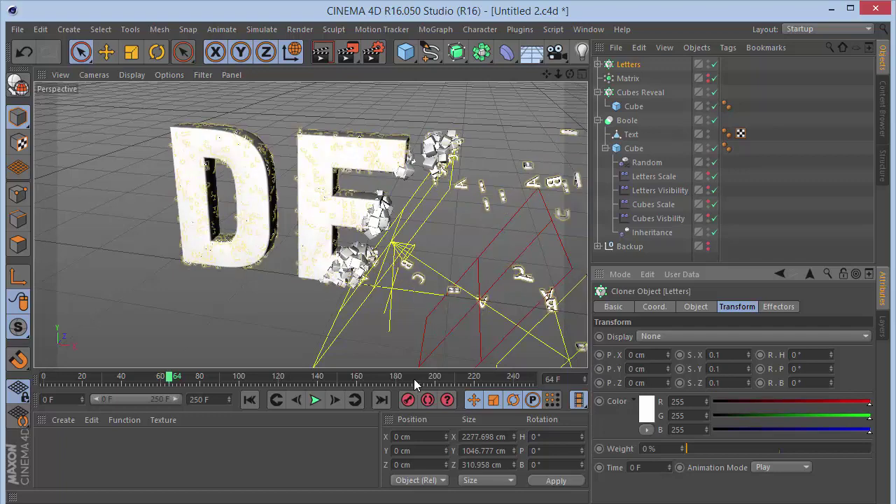
Step: Turn on the Invert option in the Letters Visibility effector's falloff
{"action": "left_click", "coordinate": [653, 186]}
{"action": "left_click", "coordinate": [635, 348]}
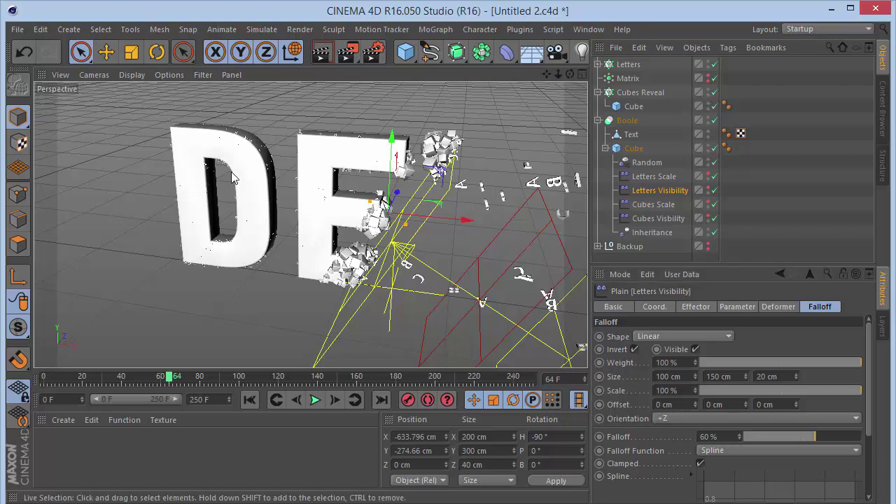
{"action": "scroll", "coordinate": [231, 175], "scroll_direction": "up", "scroll_amount": 3}
{"action": "scroll", "coordinate": [231, 171], "scroll_direction": "up", "scroll_amount": 2}
{"action": "scroll", "coordinate": [232, 177], "scroll_direction": "up", "scroll_amount": 2}
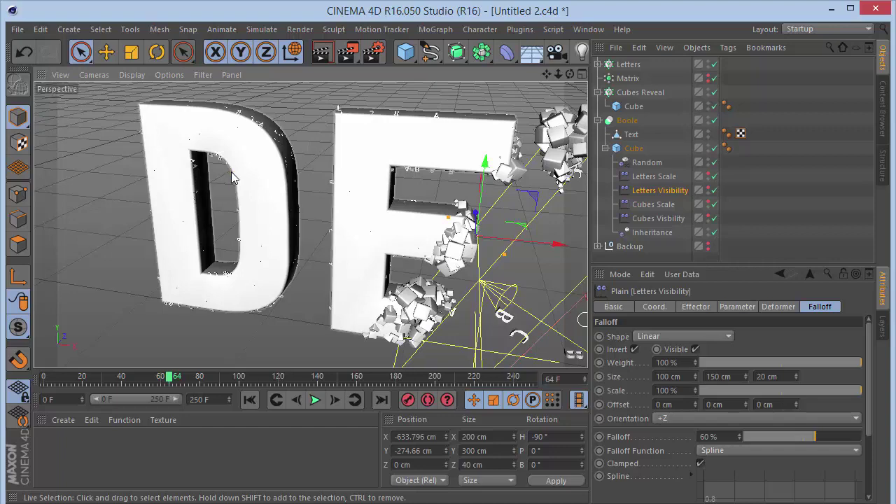
Step: Set the Letters Scale effector's uniform scale parameter to -1
{"action": "left_click", "coordinate": [653, 177]}
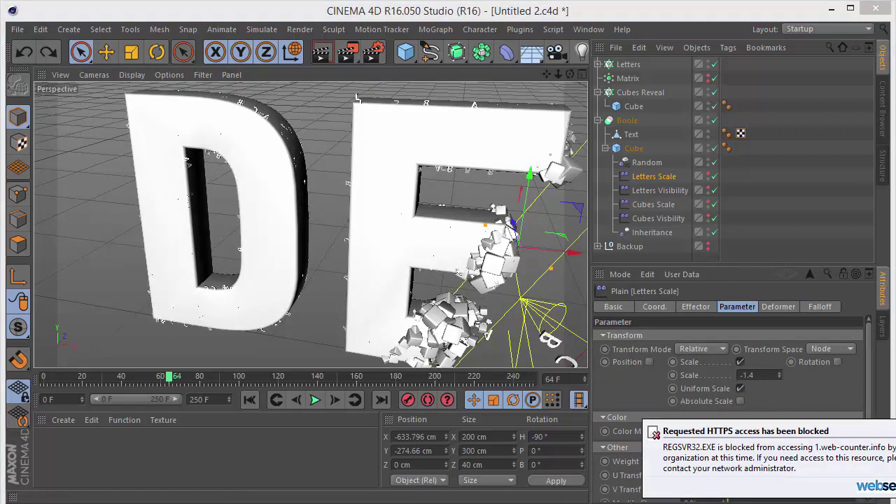
{"action": "left_click_drag", "start_coordinate": [769, 374], "coordinate": [498, 397]}
{"action": "type", "text": "-1"}
{"action": "key", "text": "Return"}
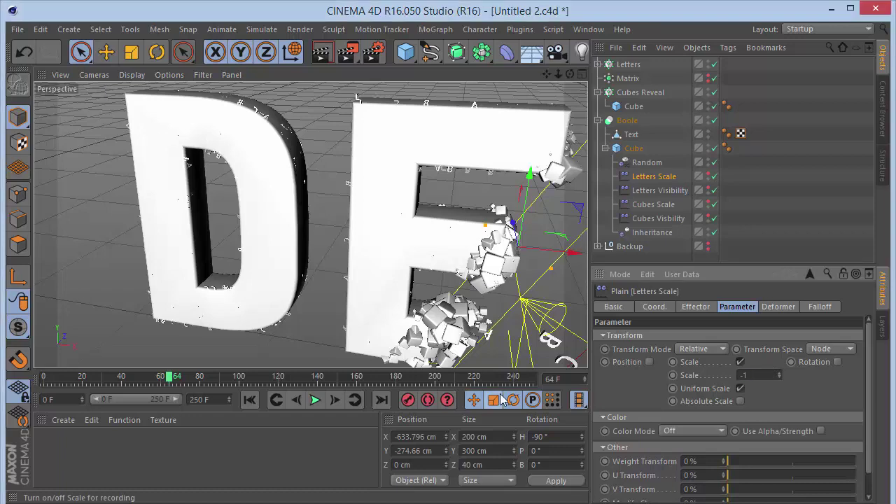
{"action": "left_click_drag", "start_coordinate": [546, 73], "coordinate": [394, 37]}
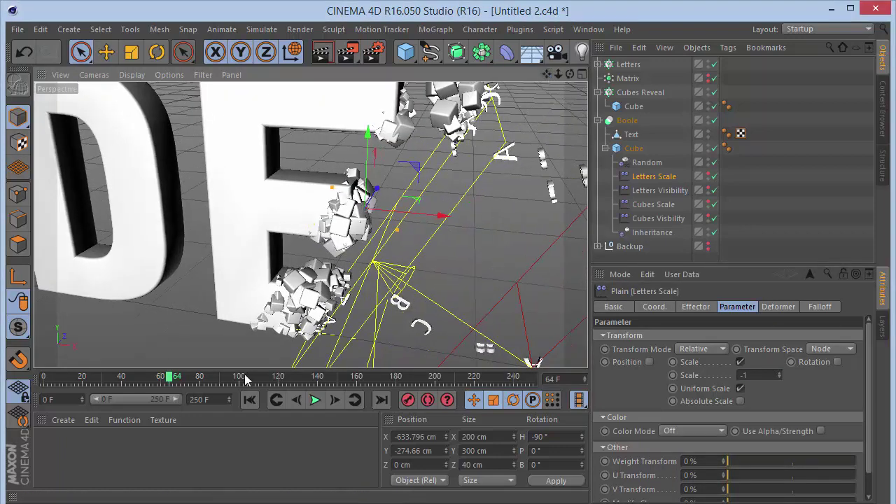
Step: Set the viewport level of detail to Low and play the animation from the start through the first letters of the text
{"action": "left_click", "coordinate": [168, 75]}
{"action": "mouse_move", "coordinate": [196, 94]}
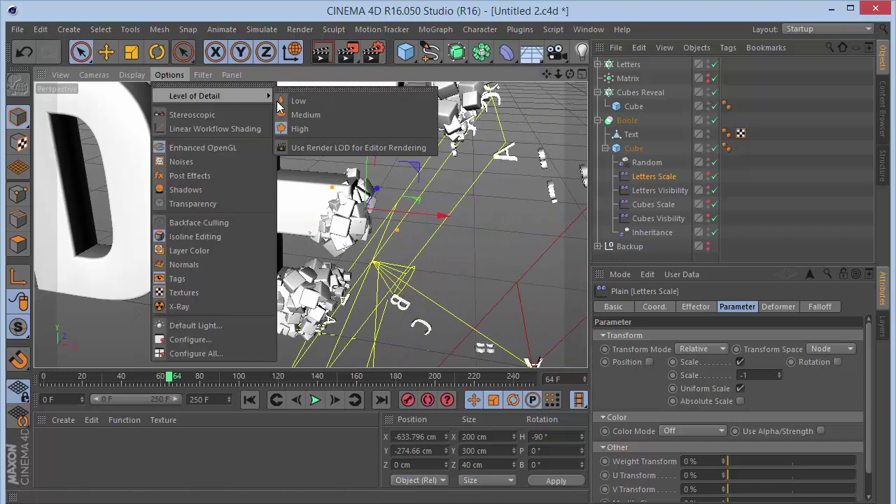
{"action": "left_click", "coordinate": [287, 107]}
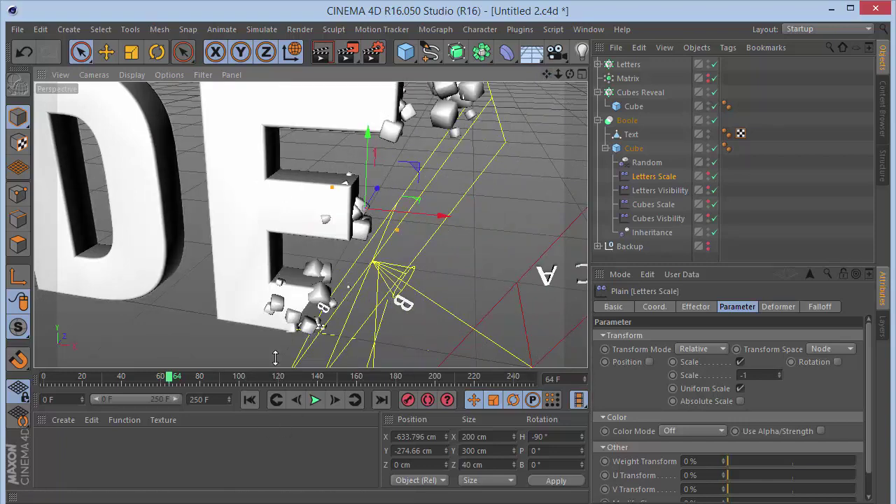
{"action": "left_click_drag", "start_coordinate": [564, 77], "coordinate": [418, 181]}
{"action": "left_click", "coordinate": [278, 400]}
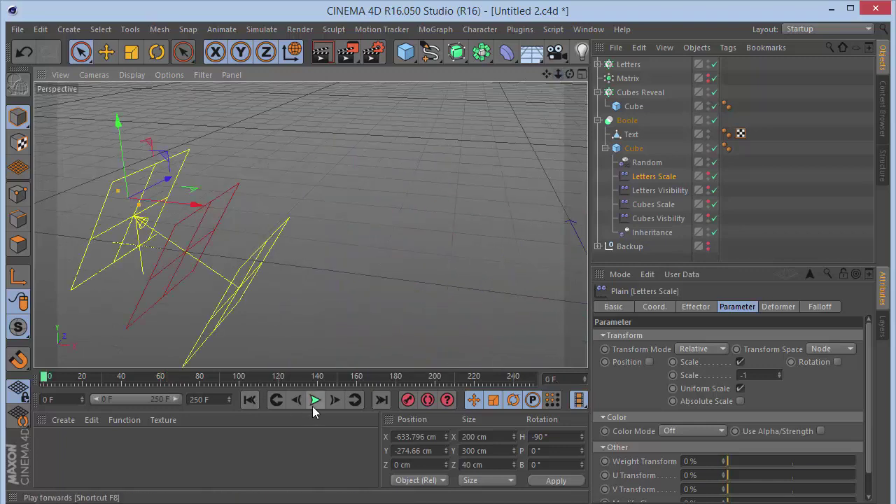
{"action": "left_click", "coordinate": [315, 399]}
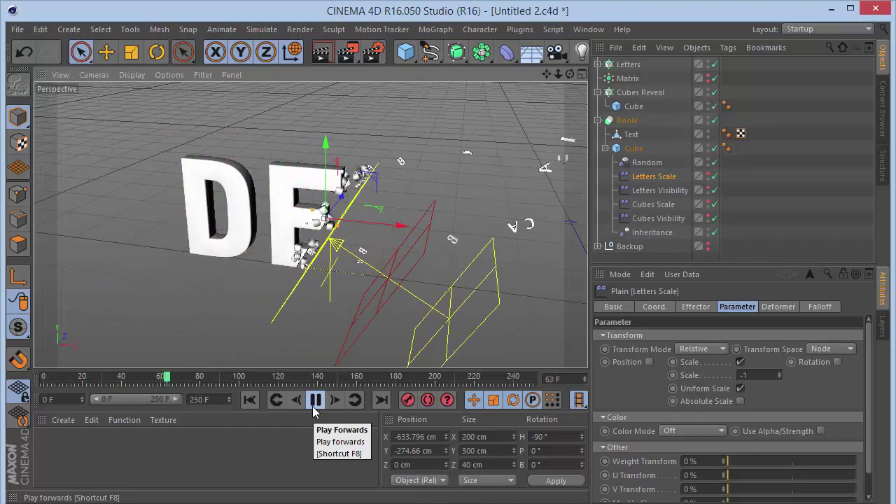
{"action": "left_click", "coordinate": [314, 405]}
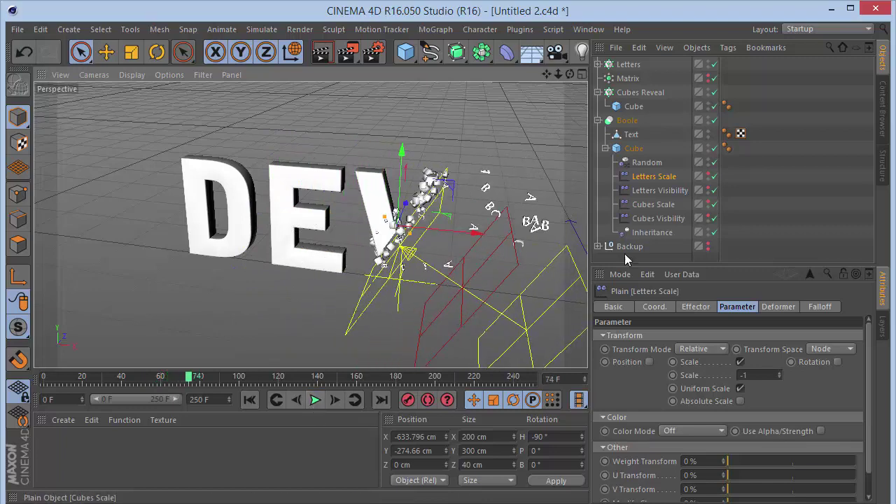
{"action": "left_click", "coordinate": [625, 64]}
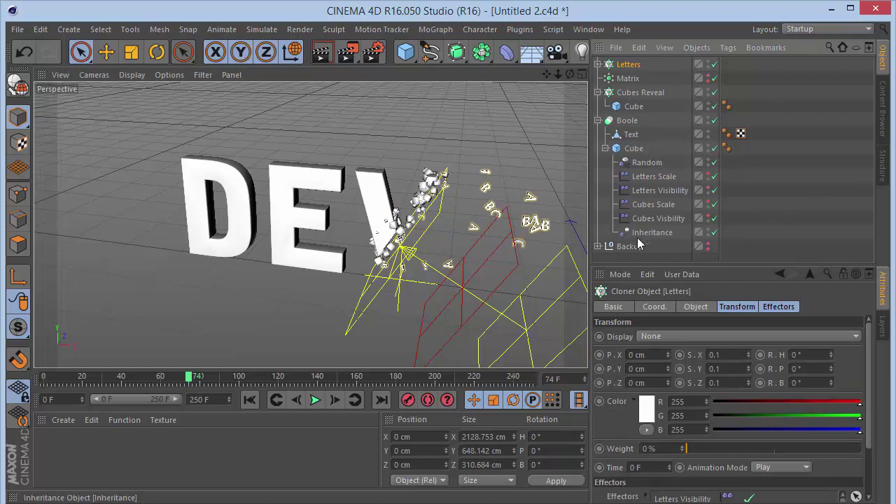
{"action": "left_click", "coordinate": [598, 247]}
{"action": "left_click", "coordinate": [598, 248]}
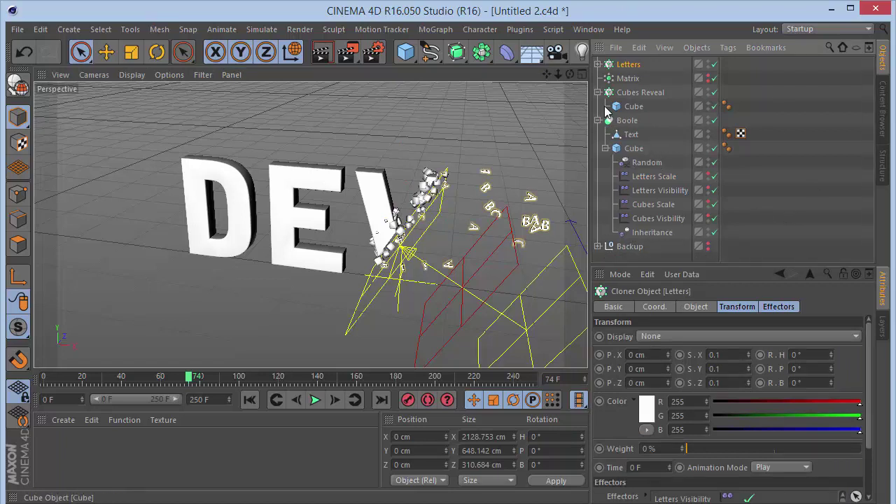
{"action": "left_click", "coordinate": [599, 65]}
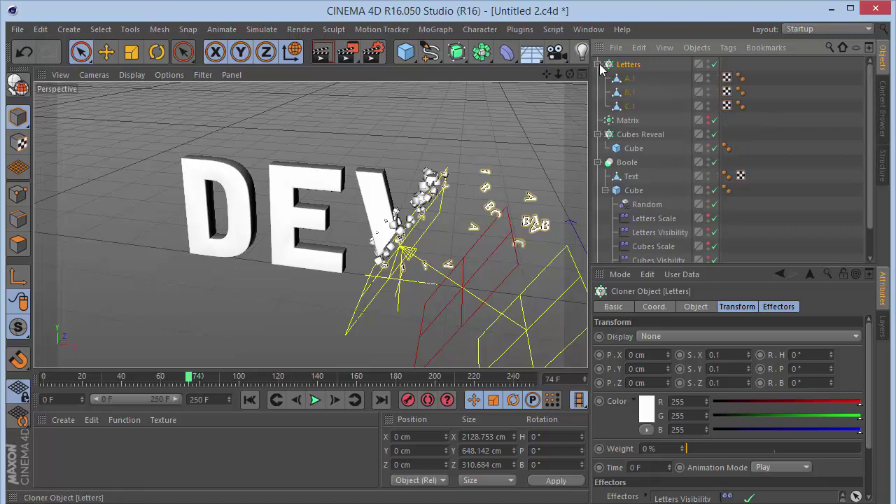
{"action": "left_click", "coordinate": [600, 66]}
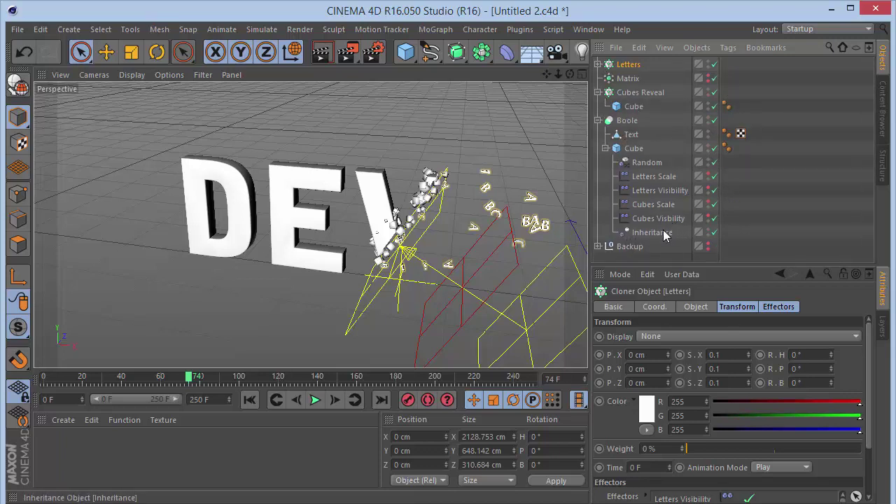
Step: Add the Random effector used by the Cubes Reveal cloner to the Letters cloner's effectors
{"action": "left_click", "coordinate": [634, 92]}
{"action": "left_click", "coordinate": [769, 308]}
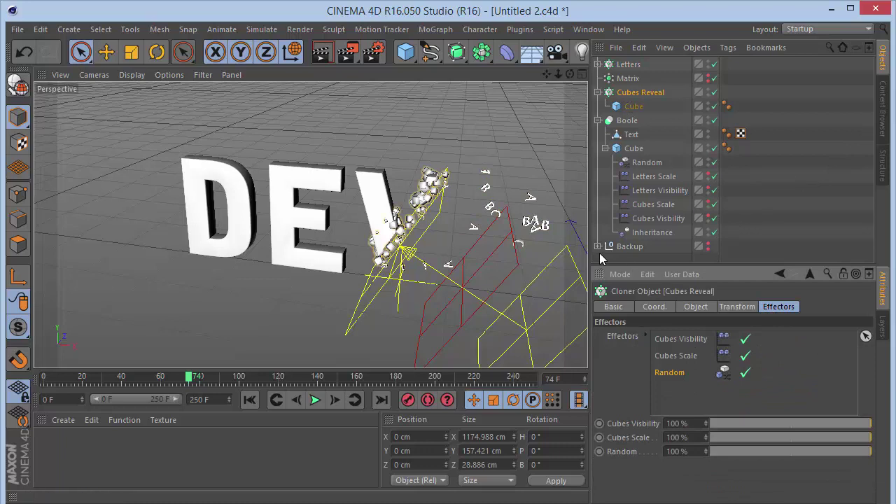
{"action": "left_click", "coordinate": [647, 235]}
{"action": "left_click", "coordinate": [647, 162]}
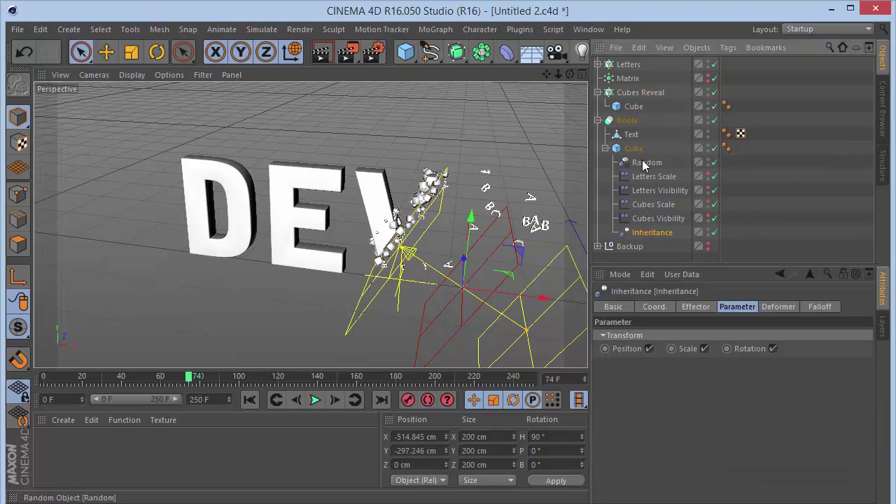
{"action": "left_click", "coordinate": [630, 64]}
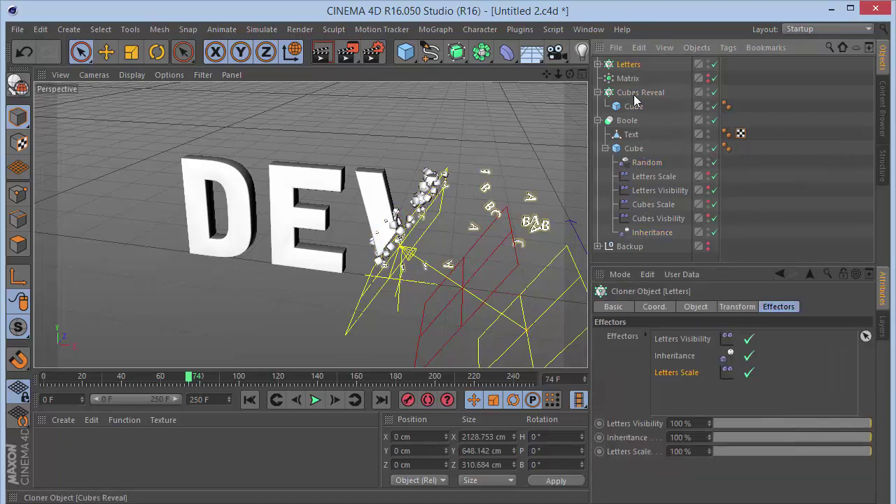
{"action": "left_click_drag", "start_coordinate": [639, 163], "coordinate": [690, 382]}
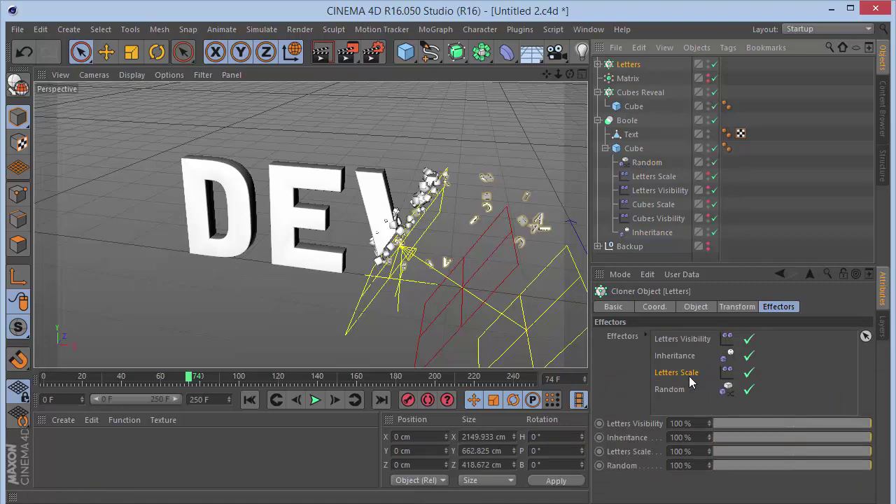
Step: Play the randomised letters animation across the whole text, and replay its beginning up to frame 21
{"action": "left_click", "coordinate": [315, 399]}
{"action": "left_click_drag", "start_coordinate": [545, 73], "coordinate": [418, 75]}
{"action": "scroll", "coordinate": [310, 224], "scroll_direction": "down", "scroll_amount": 10}
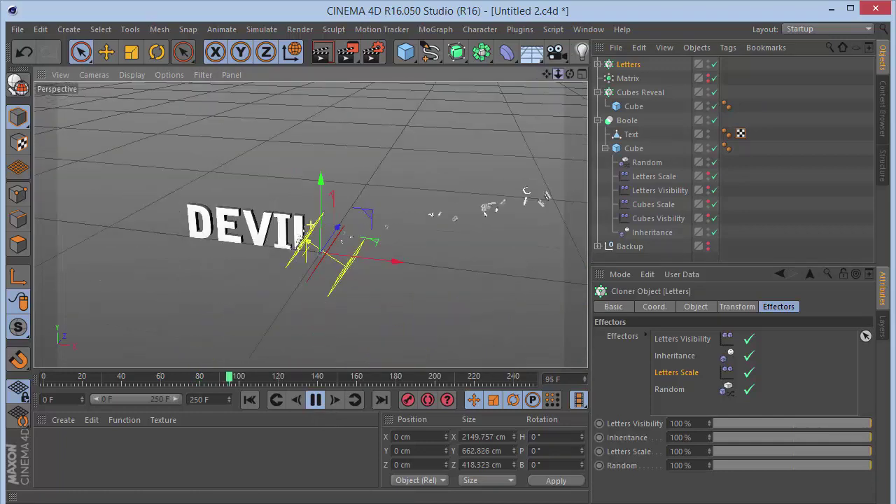
{"action": "left_click_drag", "start_coordinate": [558, 73], "coordinate": [602, 73]}
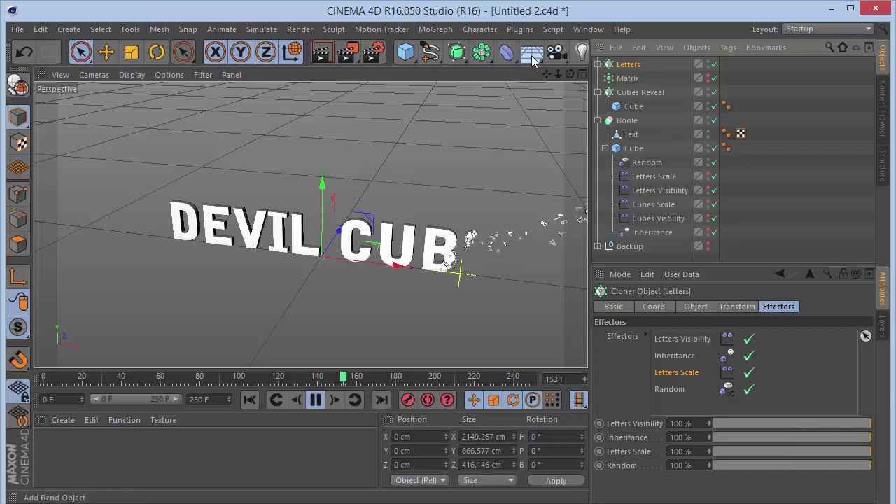
{"action": "left_click_drag", "start_coordinate": [547, 74], "coordinate": [195, 81]}
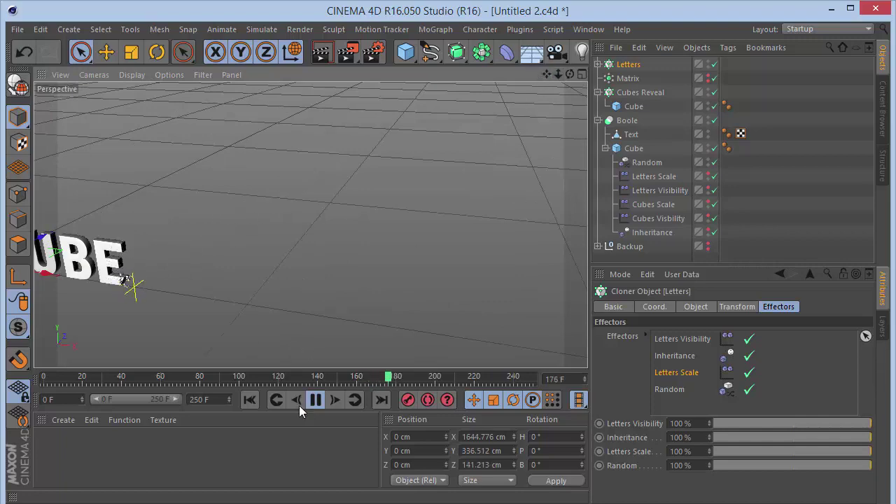
{"action": "left_click", "coordinate": [253, 401]}
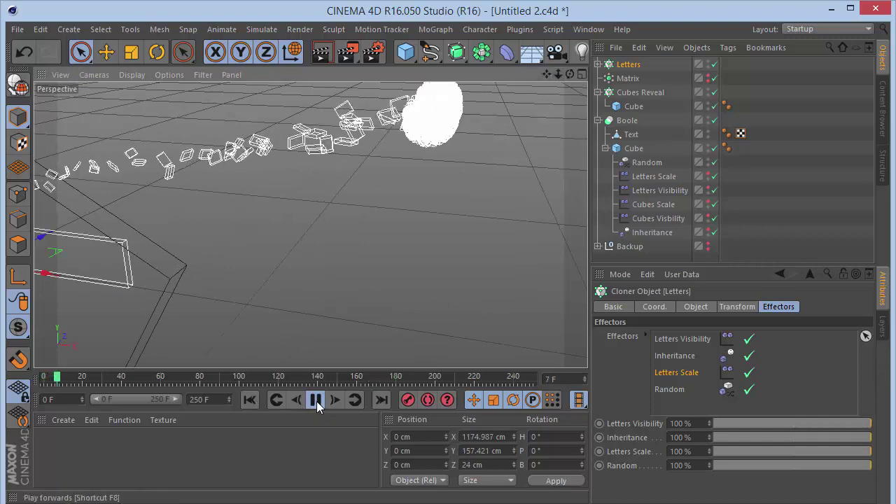
{"action": "left_click", "coordinate": [318, 399]}
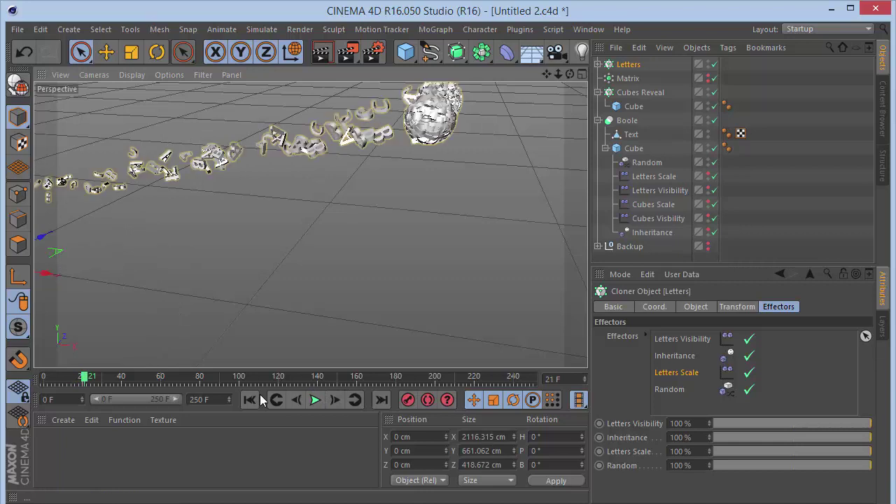
Step: Try a transform scale of 1 on the Matrix object's X, Y and Z axes, and undo the change
{"action": "left_click", "coordinate": [617, 78]}
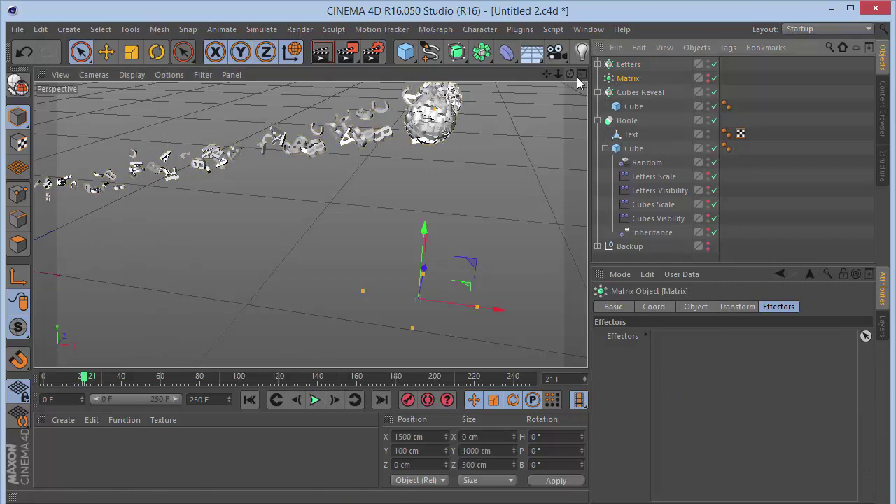
{"action": "mouse_move", "coordinate": [570, 74]}
{"action": "left_mouse_down"}
{"action": "mouse_move", "coordinate": [557, 77]}
{"action": "mouse_move", "coordinate": [575, 81]}
{"action": "left_mouse_up"}
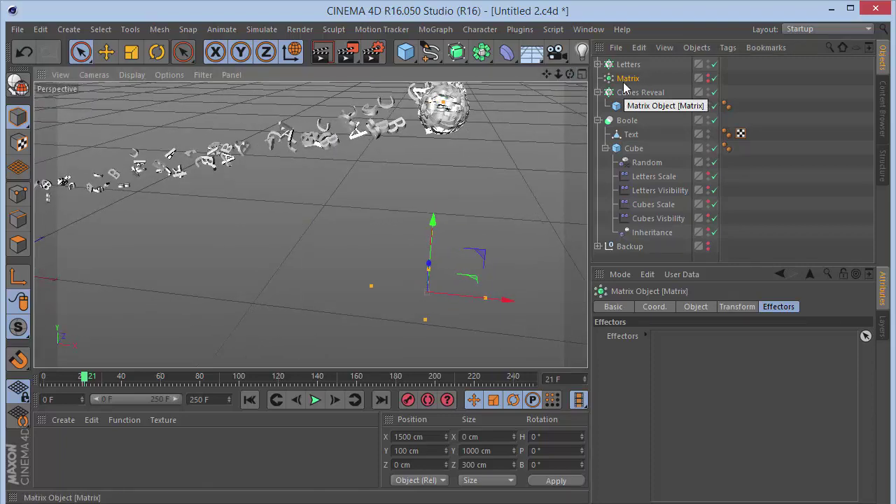
{"action": "left_click", "coordinate": [704, 309]}
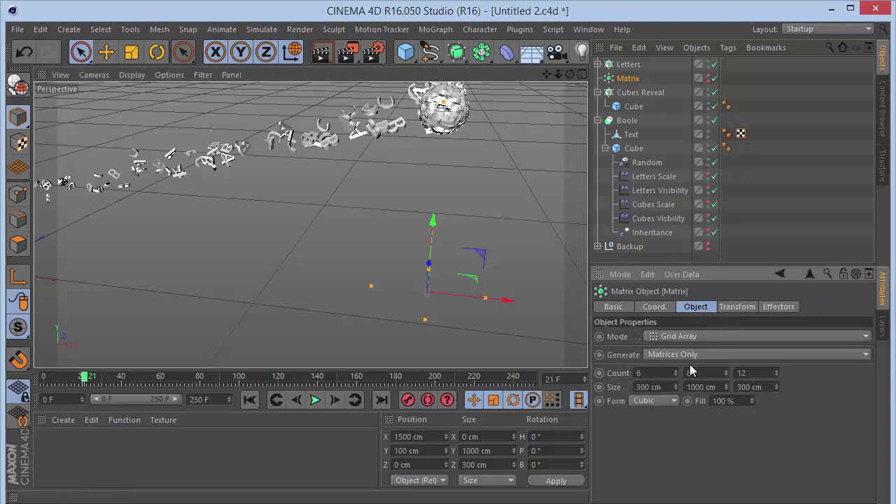
{"action": "left_click", "coordinate": [719, 312]}
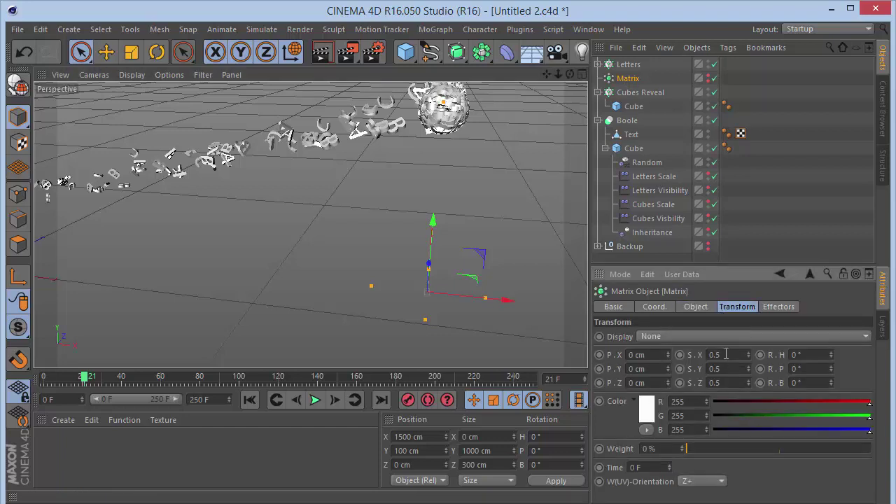
{"action": "left_click_drag", "start_coordinate": [726, 354], "coordinate": [421, 392]}
{"action": "type", "text": "1"}
{"action": "key", "text": "Tab"}
{"action": "type", "text": "1"}
{"action": "key", "text": "Tab"}
{"action": "type", "text": "1"}
{"action": "key", "text": "Return"}
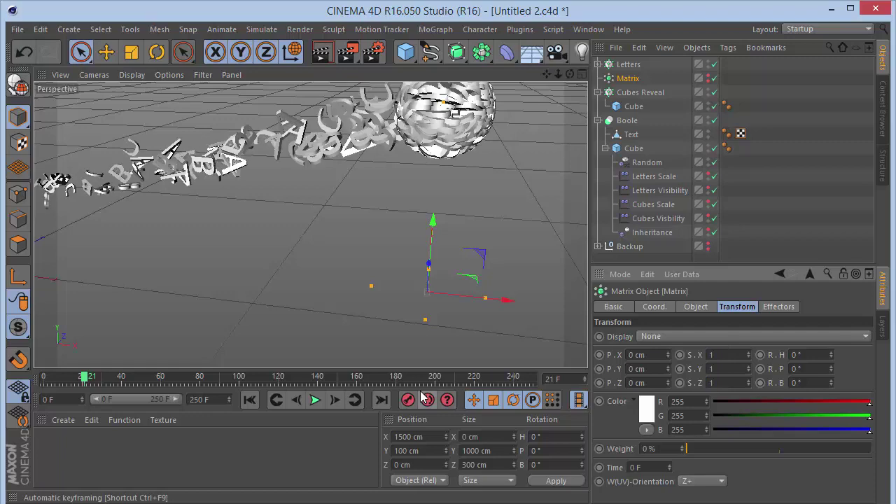
{"action": "key", "text": "ctrl+z"}
{"action": "left_click_drag", "start_coordinate": [699, 452], "coordinate": [890, 448]}
{"action": "key", "text": "ctrl+z"}
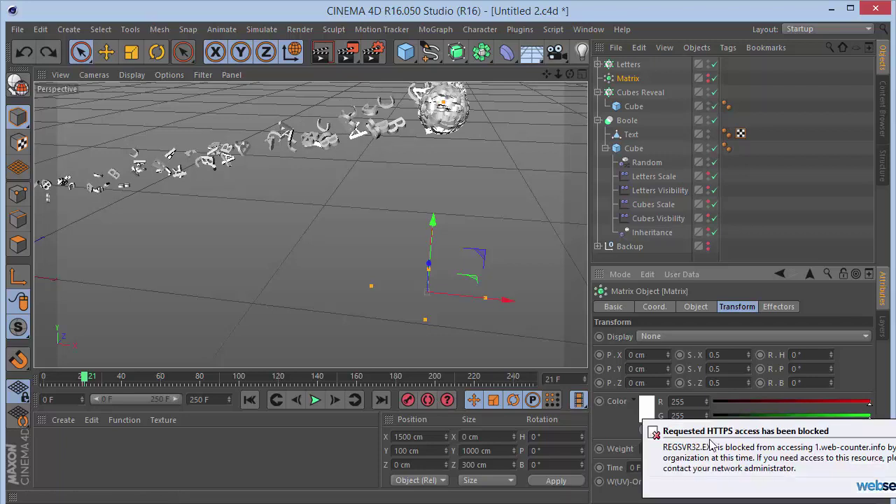
Step: Temporarily hide the Letters cloner to examine the area around the Matrix object from other angles, and show the cloner again
{"action": "left_click", "coordinate": [714, 79]}
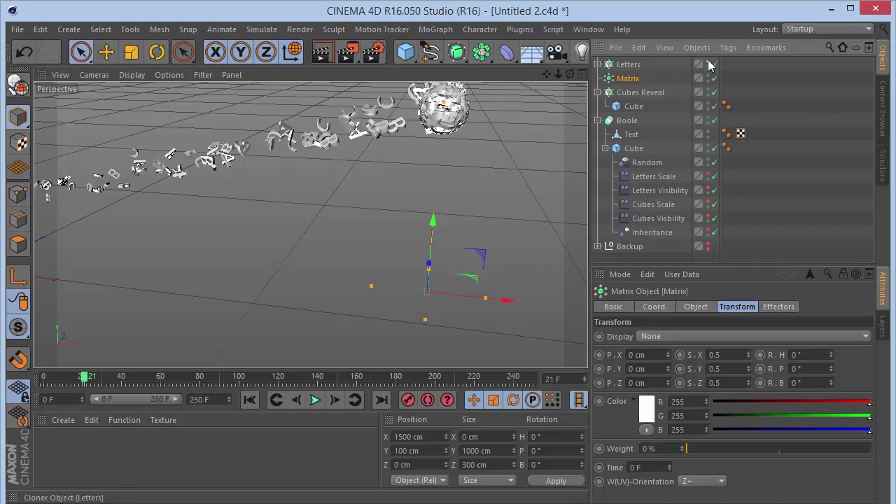
{"action": "double_click", "coordinate": [708, 62]}
{"action": "left_click_drag", "start_coordinate": [569, 74], "coordinate": [644, 75]}
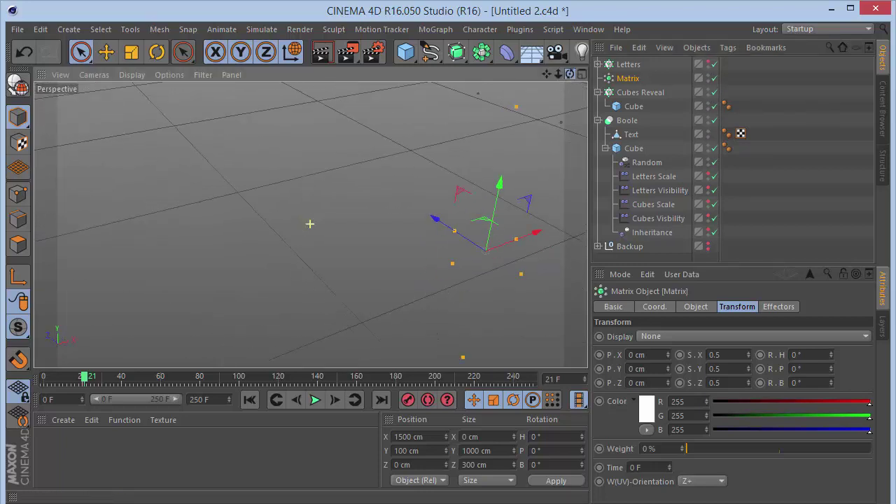
{"action": "left_click_drag", "start_coordinate": [310, 223], "coordinate": [156, 119], "text": "alt"}
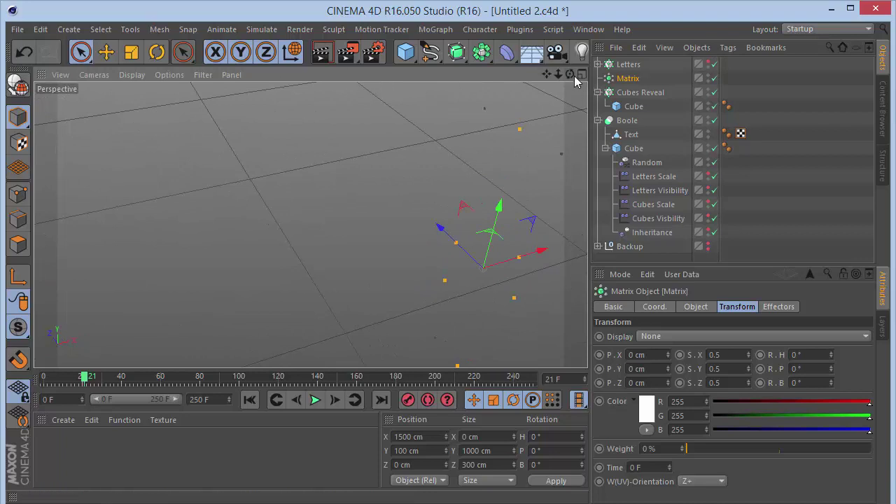
{"action": "left_click_drag", "start_coordinate": [571, 75], "coordinate": [489, 75]}
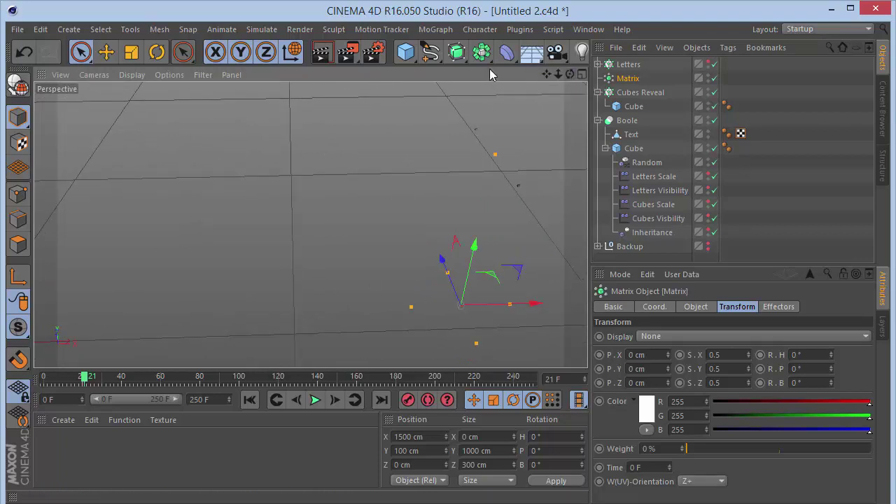
{"action": "left_click", "coordinate": [707, 65]}
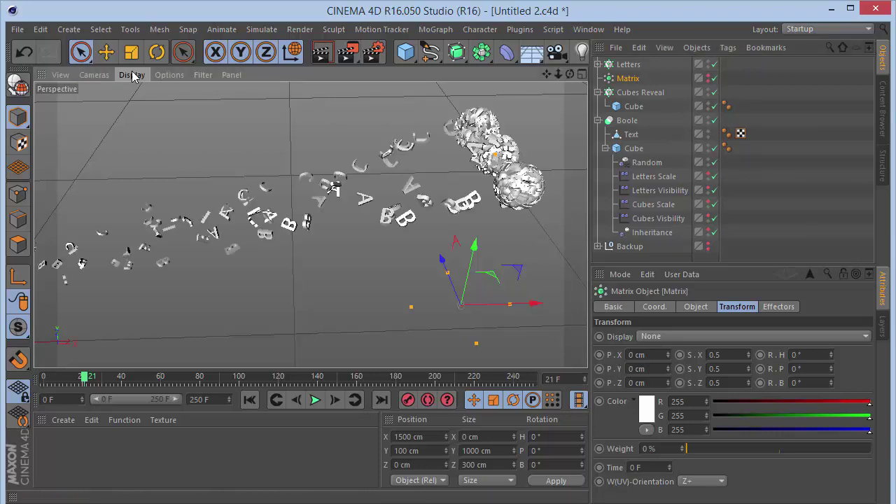
Step: Set the viewport level of detail back to High
{"action": "left_click", "coordinate": [169, 75]}
{"action": "left_click", "coordinate": [303, 127]}
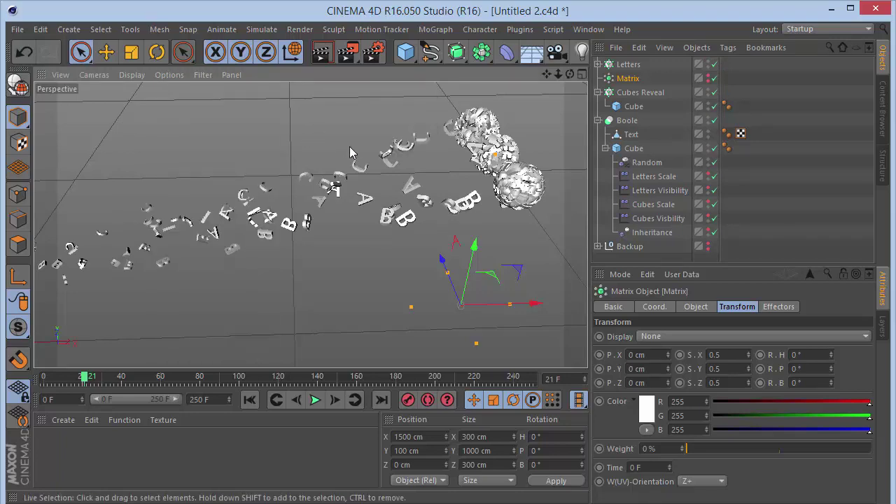
Step: Open the Matrix object's grid array properties and play the letters animation from frame 21 to frame 46
{"action": "mouse_move", "coordinate": [558, 74]}
{"action": "left_mouse_down"}
{"action": "mouse_move", "coordinate": [525, 75]}
{"action": "mouse_move", "coordinate": [548, 72]}
{"action": "left_mouse_up"}
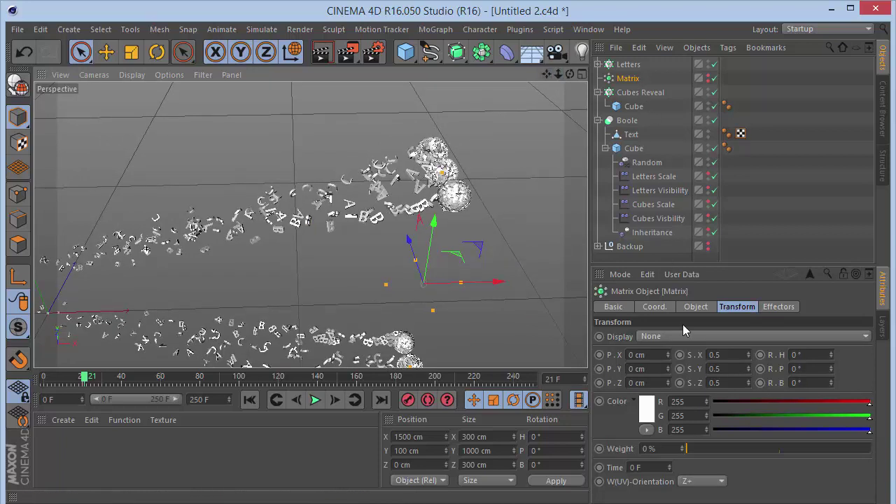
{"action": "left_click", "coordinate": [695, 308]}
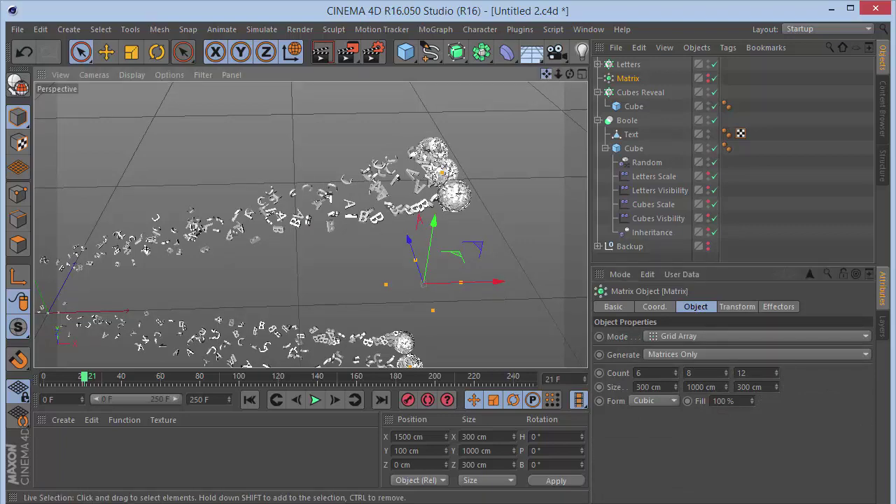
{"action": "left_click_drag", "start_coordinate": [547, 76], "coordinate": [726, 6]}
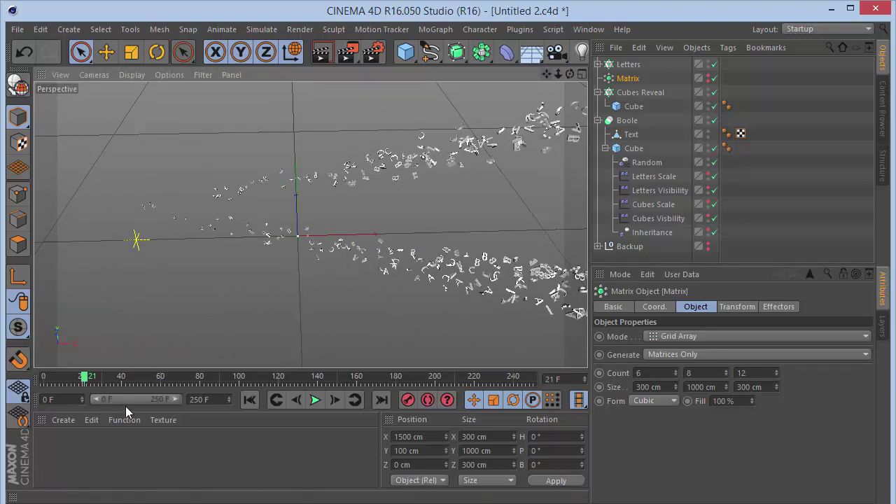
{"action": "left_click", "coordinate": [315, 400]}
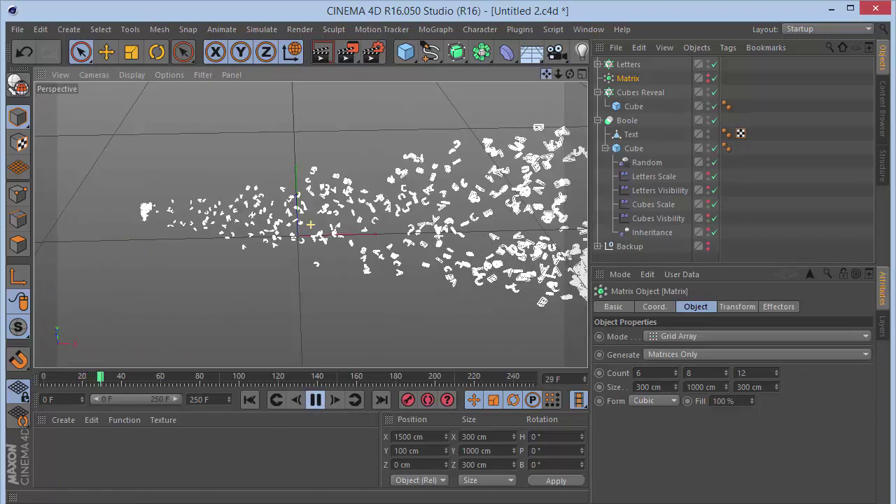
{"action": "left_click_drag", "start_coordinate": [546, 74], "coordinate": [362, 74]}
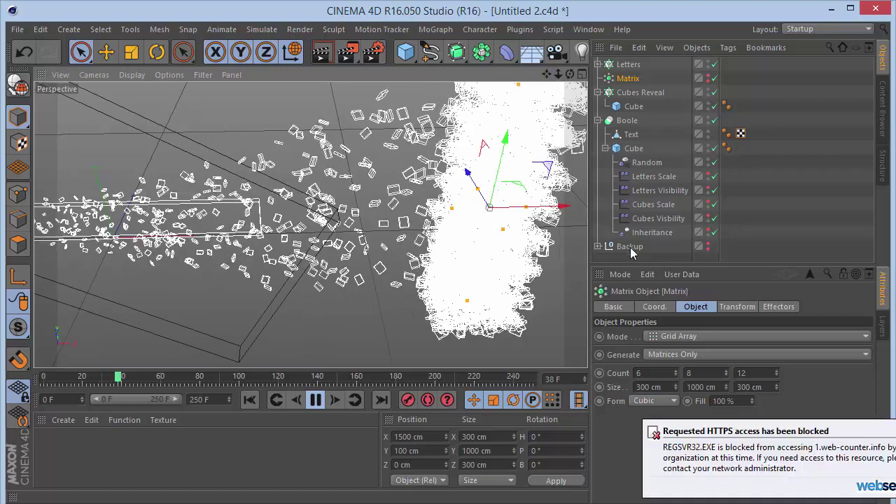
{"action": "left_click", "coordinate": [312, 398]}
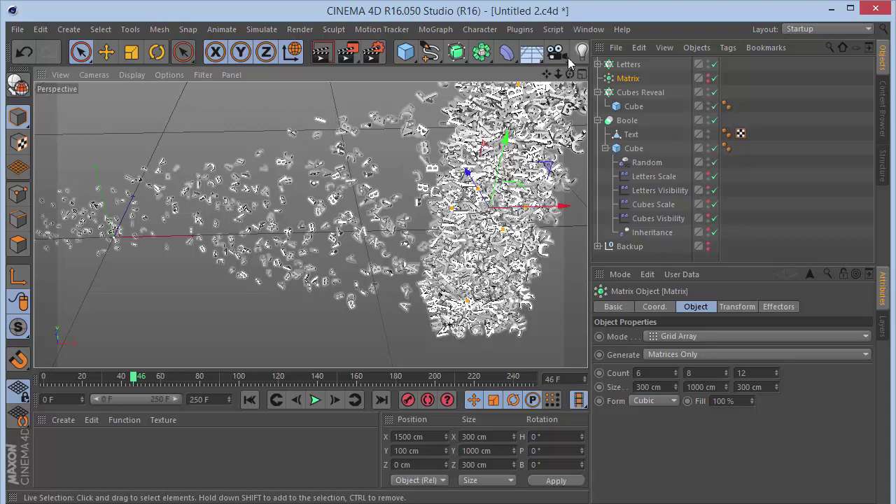
Step: Examine the forming letter D up close and inspect the Letters Scale effector's parameters
{"action": "left_click_drag", "start_coordinate": [547, 74], "coordinate": [549, 76]}
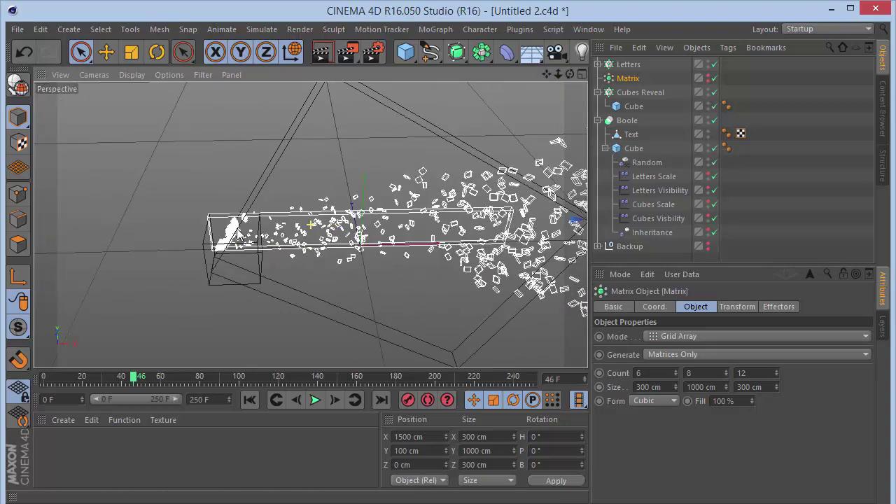
{"action": "scroll", "coordinate": [234, 238], "scroll_direction": "up", "scroll_amount": 2}
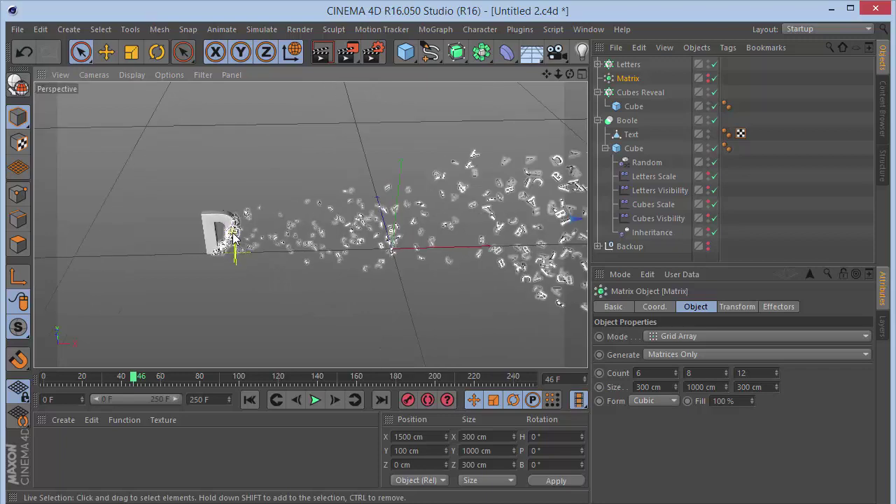
{"action": "scroll", "coordinate": [232, 233], "scroll_direction": "up", "scroll_amount": 3}
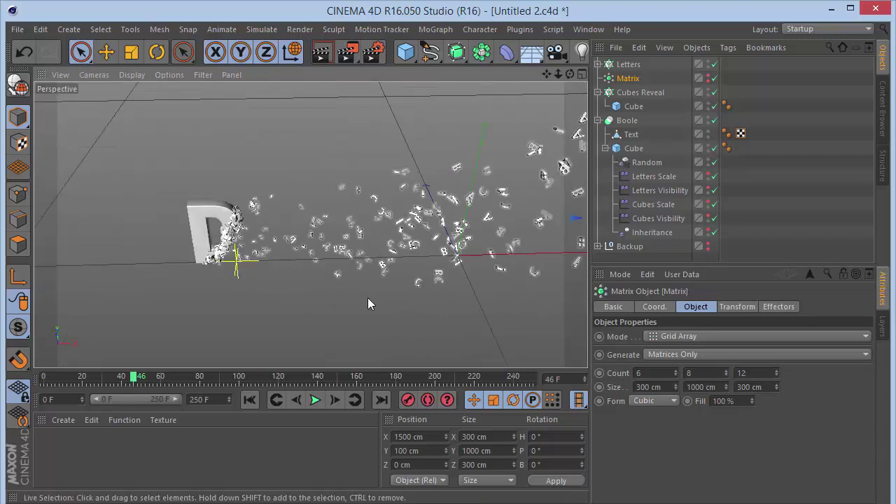
{"action": "left_click", "coordinate": [515, 167]}
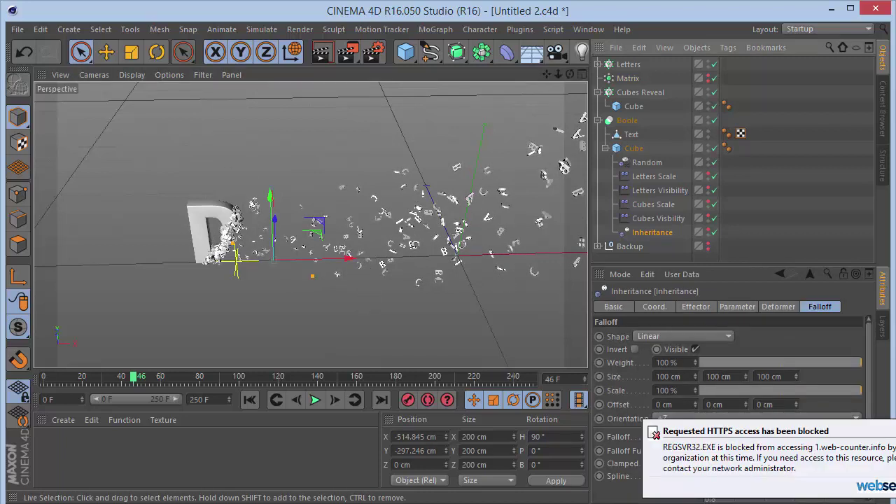
{"action": "left_click", "coordinate": [646, 179]}
{"action": "left_click", "coordinate": [705, 306]}
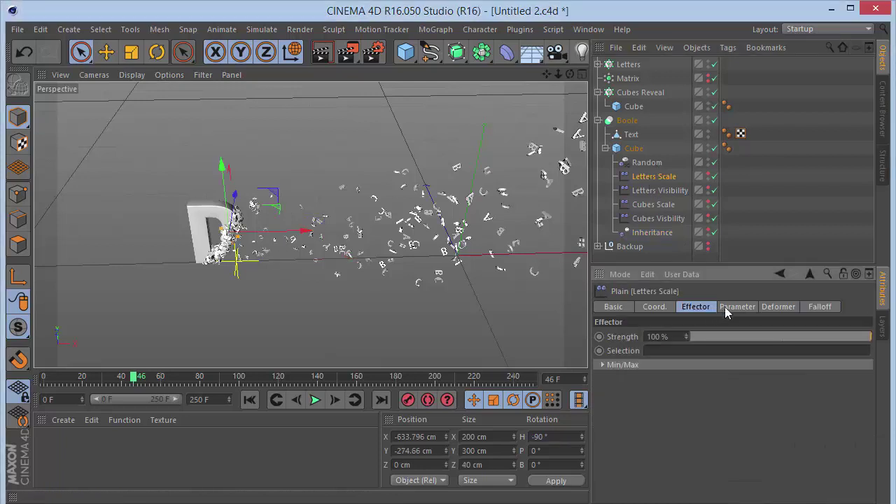
{"action": "left_click", "coordinate": [728, 307]}
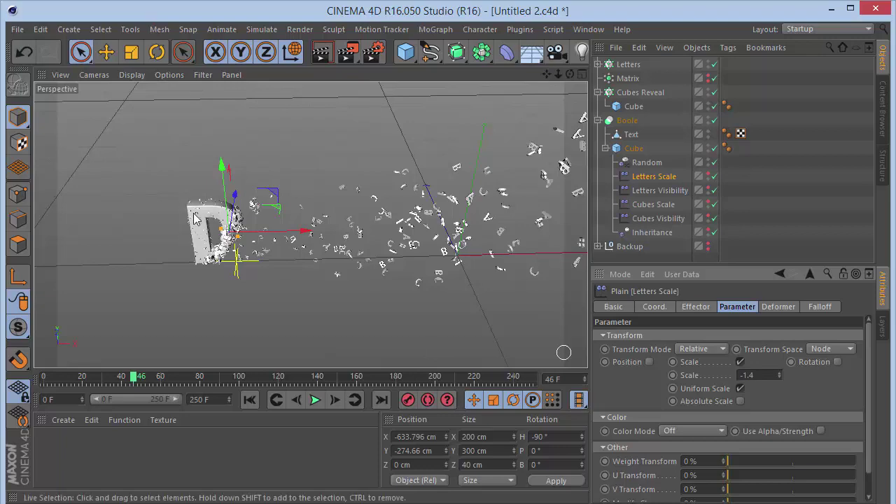
{"action": "right_click_drag", "start_coordinate": [194, 213], "coordinate": [194, 213], "text": "alt"}
{"action": "scroll", "coordinate": [192, 220], "scroll_direction": "up", "scroll_amount": 4}
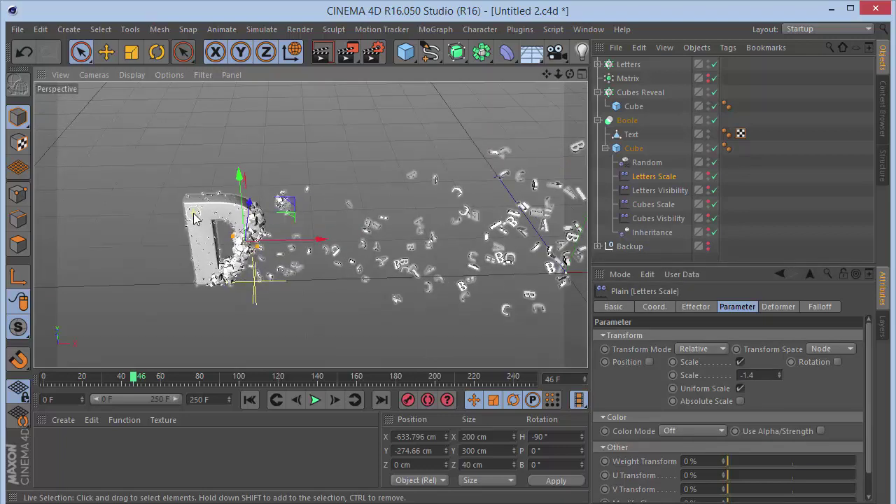
Step: Set the Letters Visibility effector's falloff to 50% and its falloff shape to Box
{"action": "left_click", "coordinate": [649, 192]}
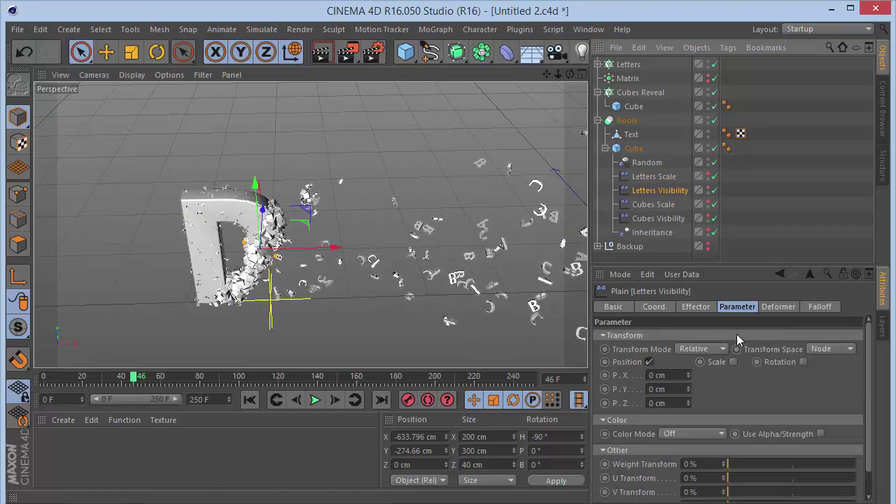
{"action": "left_click", "coordinate": [817, 308]}
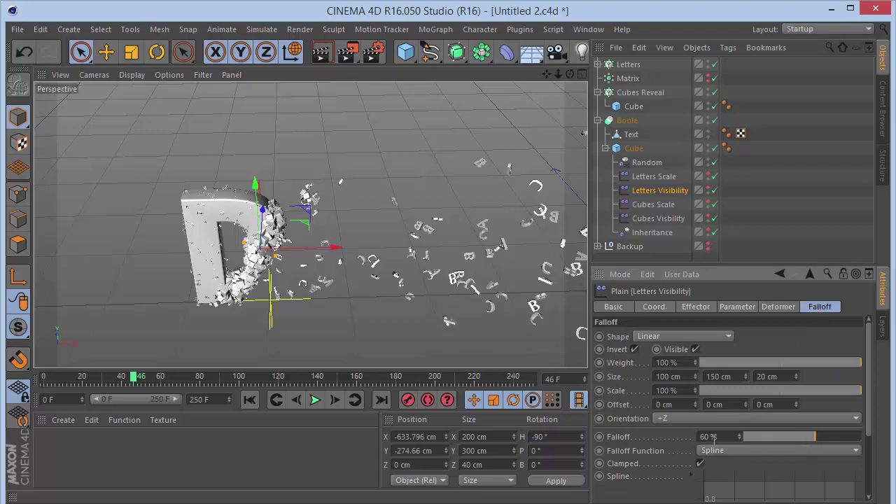
{"action": "left_click_drag", "start_coordinate": [727, 438], "coordinate": [607, 439]}
{"action": "type", "text": "50"}
{"action": "key", "text": "Return"}
{"action": "left_click", "coordinate": [694, 336]}
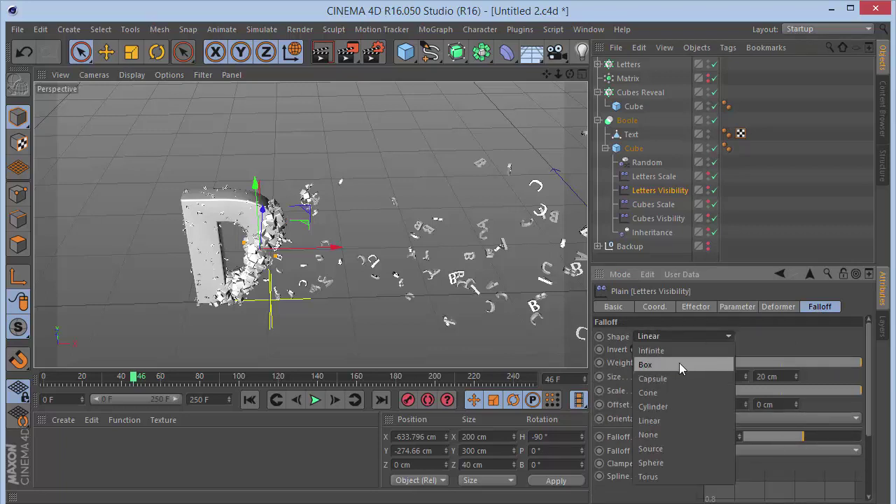
{"action": "left_click", "coordinate": [679, 363]}
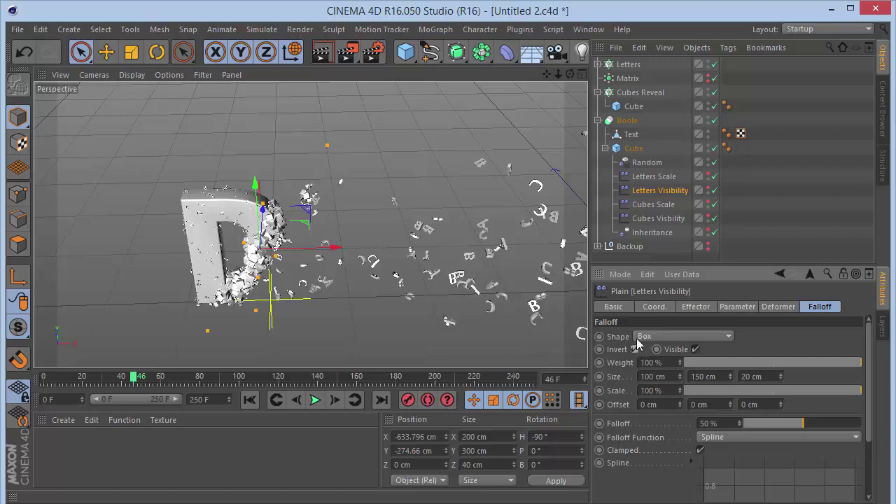
Step: Set the Letters Scale effector's uniform scale to -1
{"action": "left_click", "coordinate": [654, 178]}
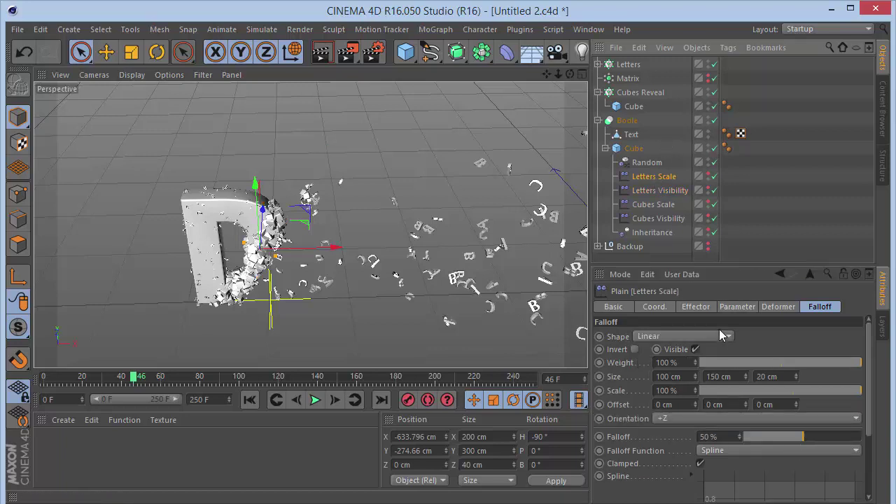
{"action": "left_click", "coordinate": [736, 307]}
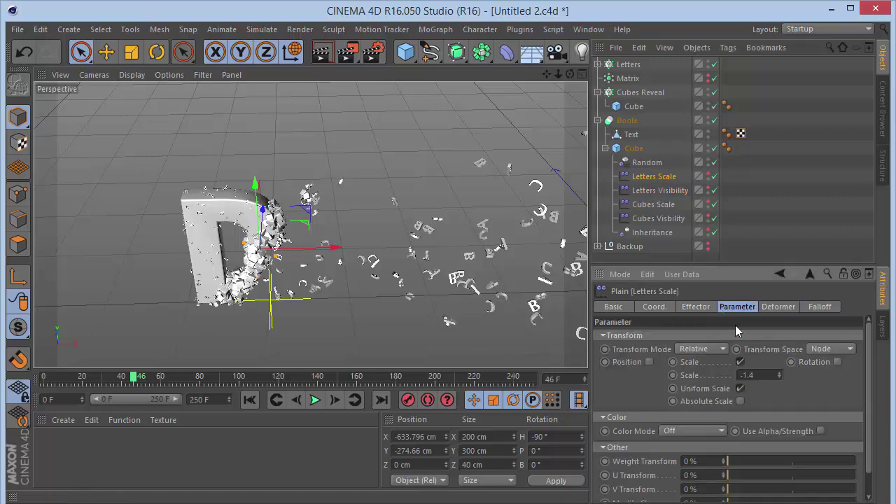
{"action": "double_click", "coordinate": [760, 374]}
{"action": "type", "text": "-1"}
{"action": "key", "text": "Return"}
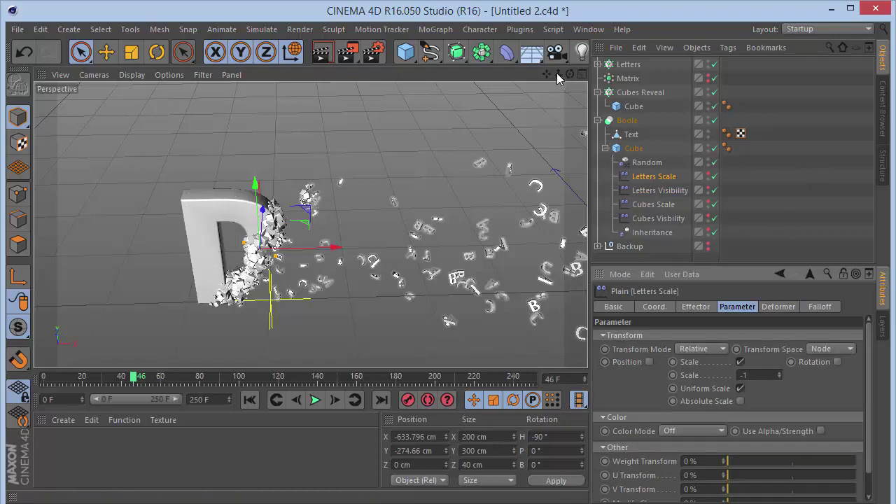
Step: Resume the animation from frame 46 and set the viewport level of detail to Low
{"action": "left_click_drag", "start_coordinate": [558, 73], "coordinate": [455, 73]}
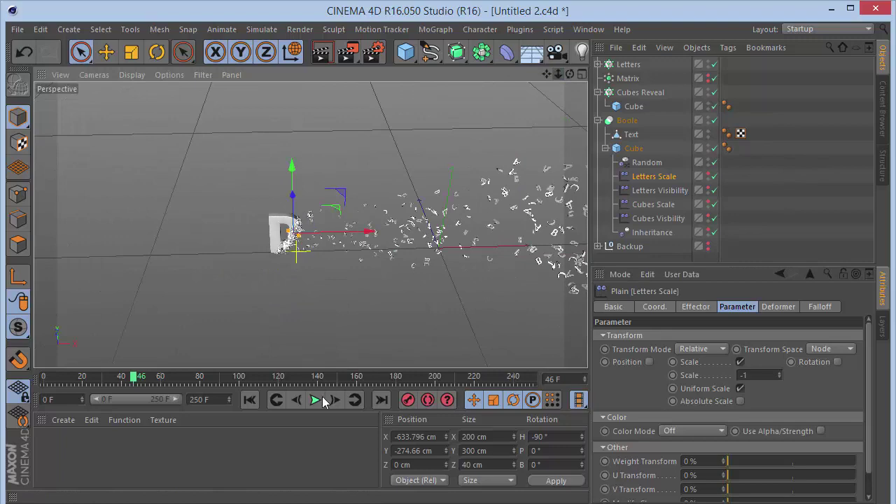
{"action": "left_click", "coordinate": [314, 400]}
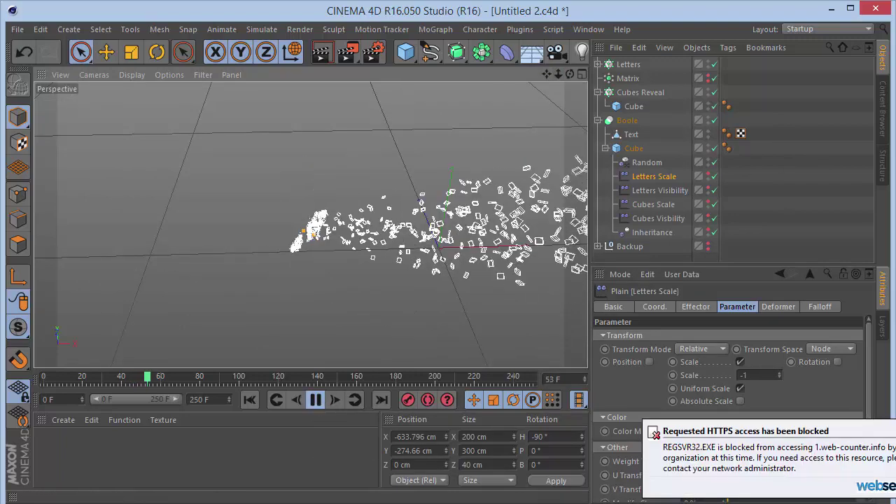
{"action": "left_click", "coordinate": [169, 75]}
{"action": "mouse_move", "coordinate": [191, 98]}
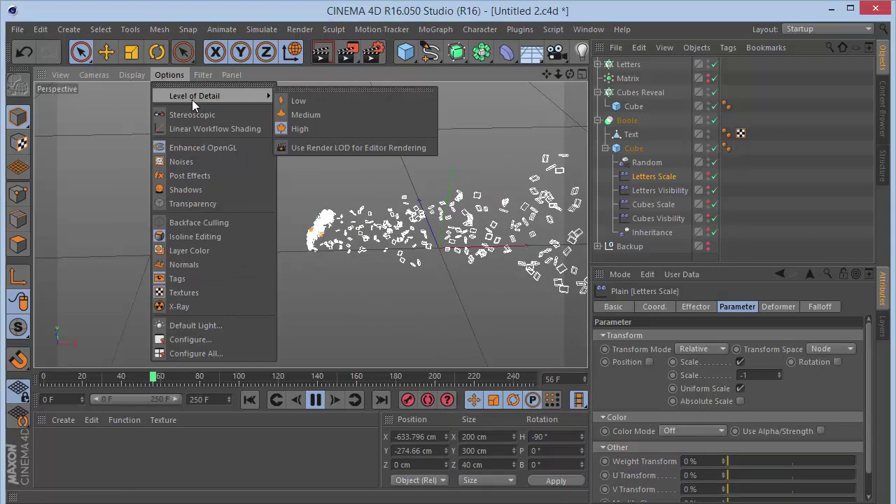
{"action": "left_click", "coordinate": [286, 100]}
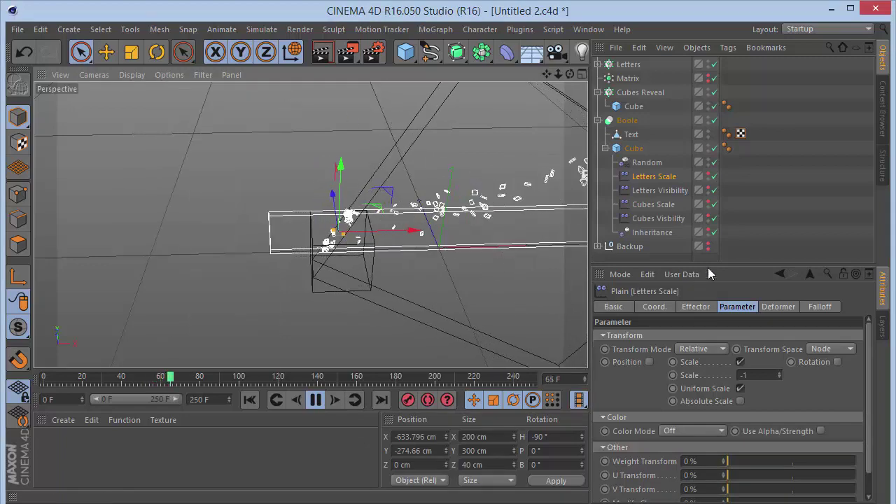
Step: Deselect all objects and play the text reveal across the whole text, stopping at frame 185
{"action": "left_click", "coordinate": [765, 232]}
{"action": "left_click", "coordinate": [315, 399]}
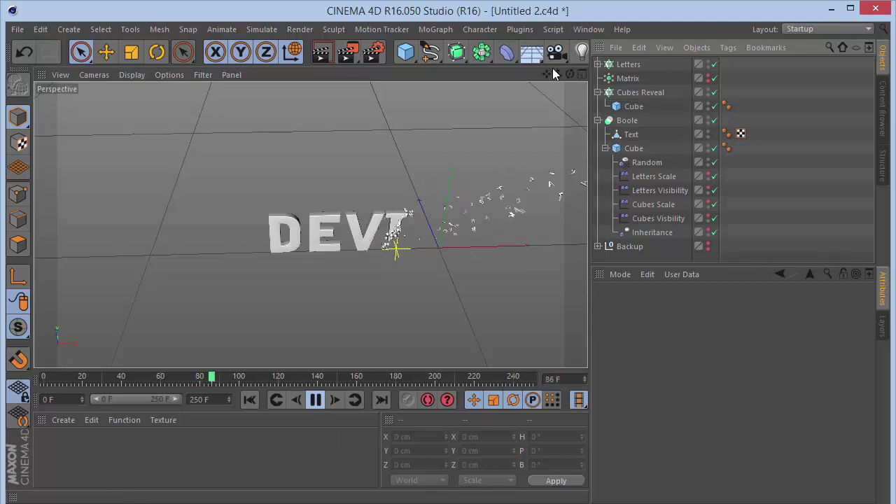
{"action": "left_click_drag", "start_coordinate": [546, 74], "coordinate": [351, 99]}
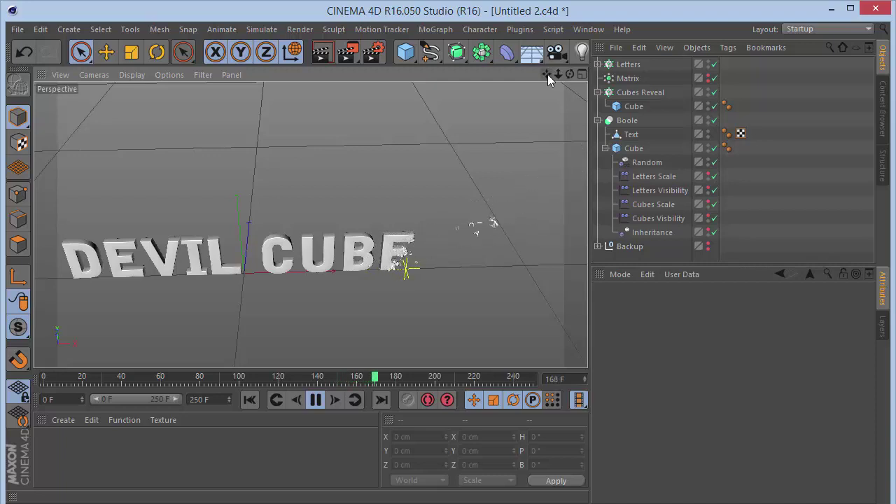
{"action": "left_click", "coordinate": [322, 400]}
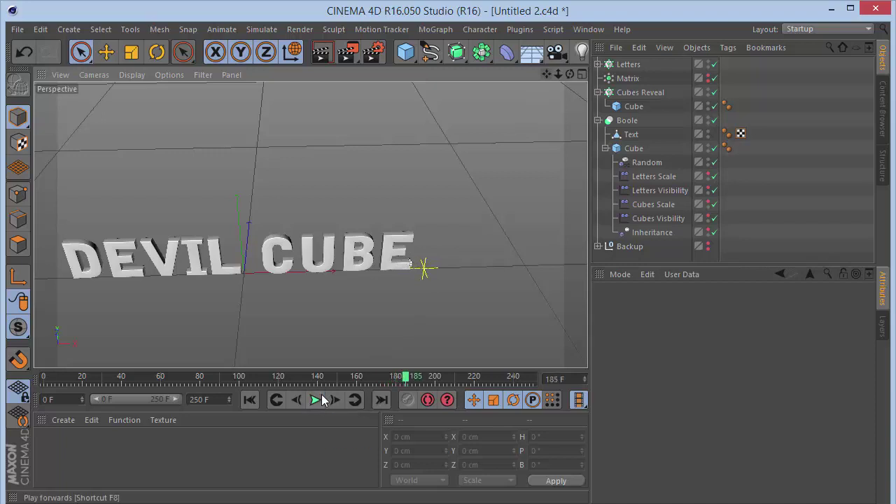